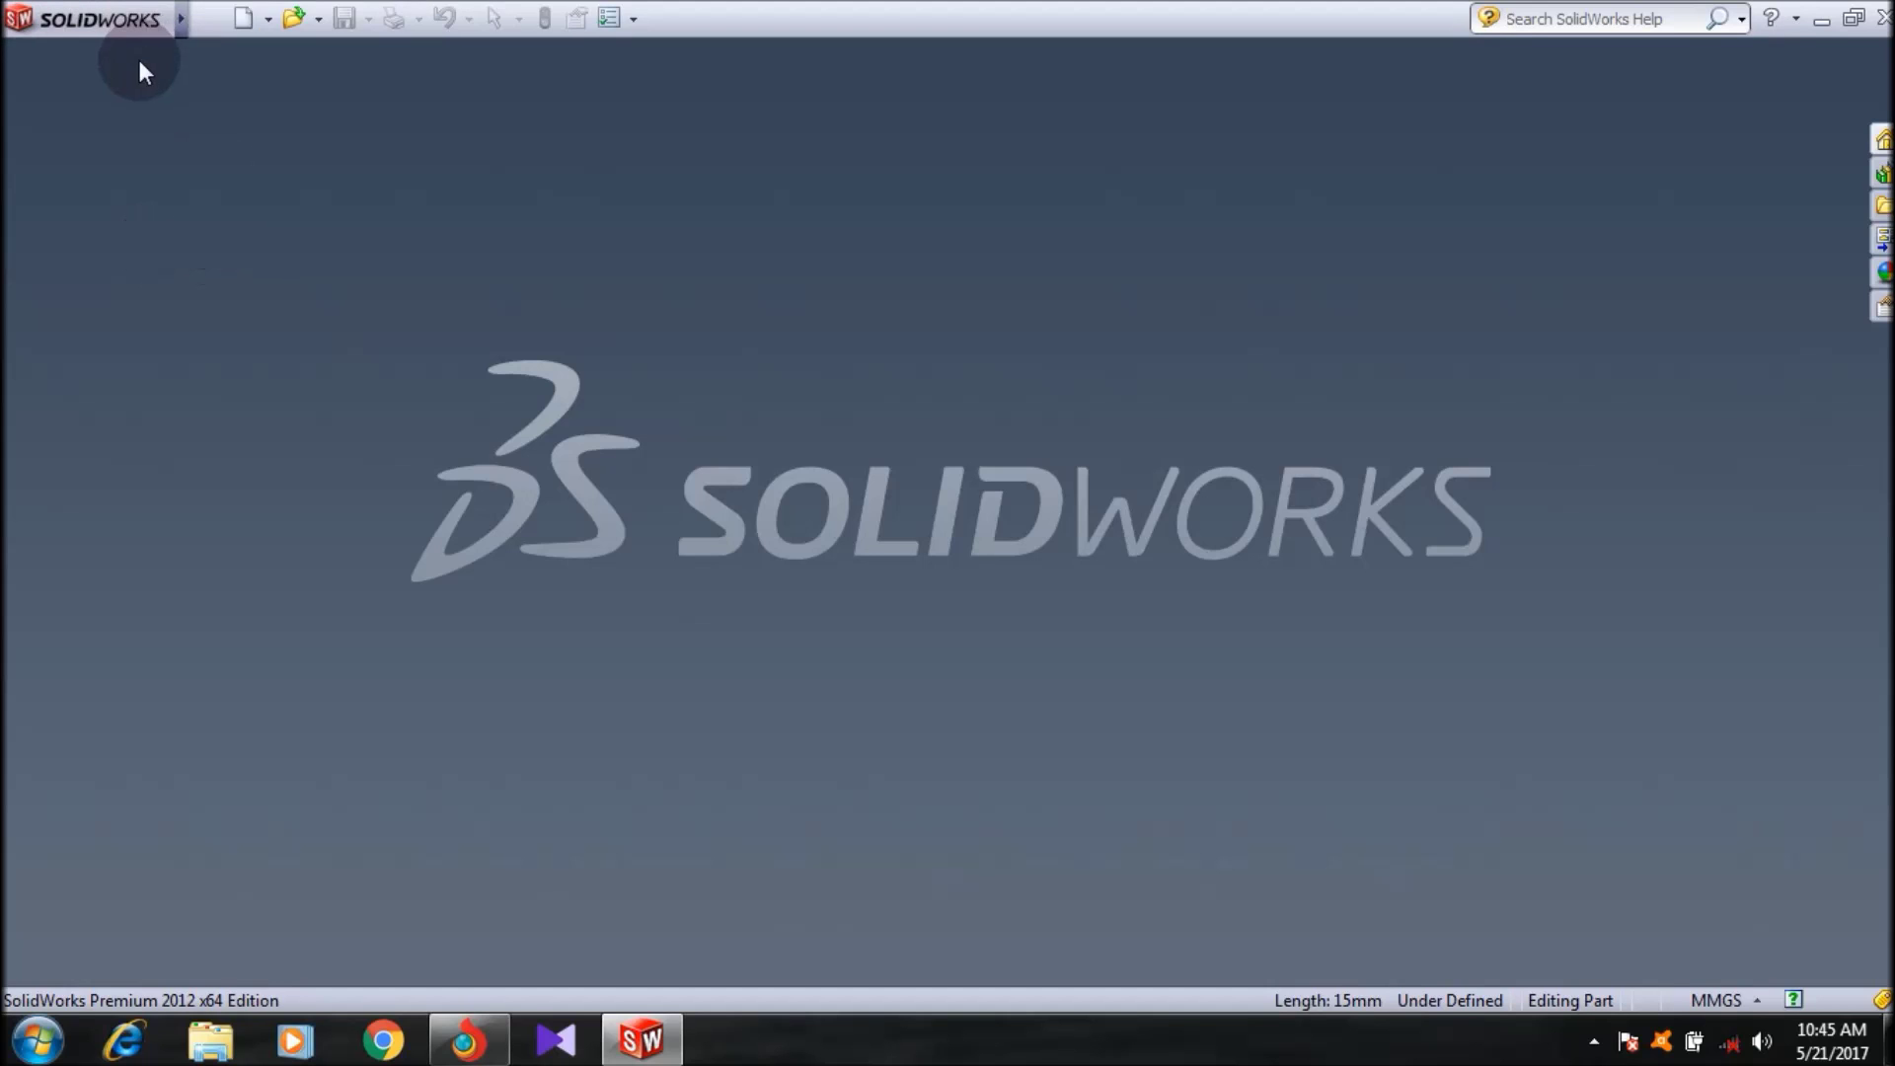
- Create a new Part document and set the Top Plane view Normal To for sketching
left_click(242, 19)
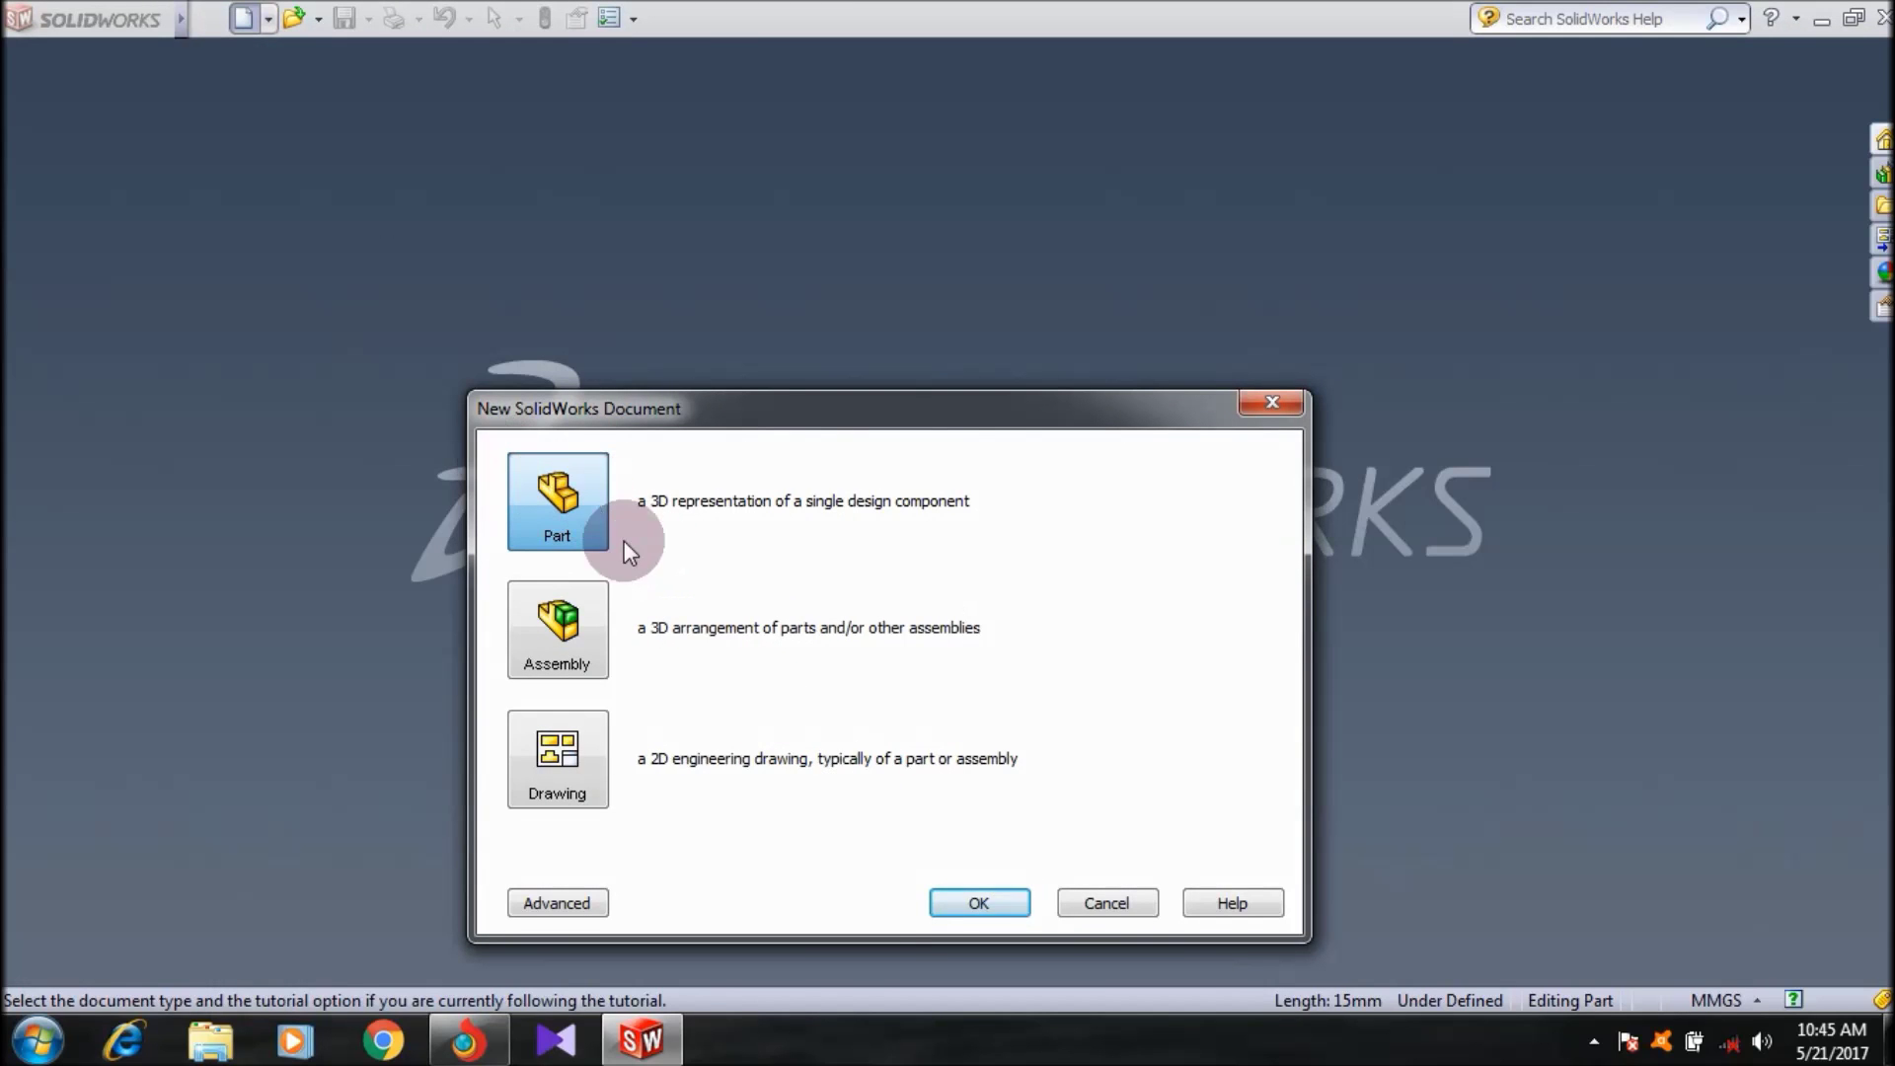
left_click(981, 903)
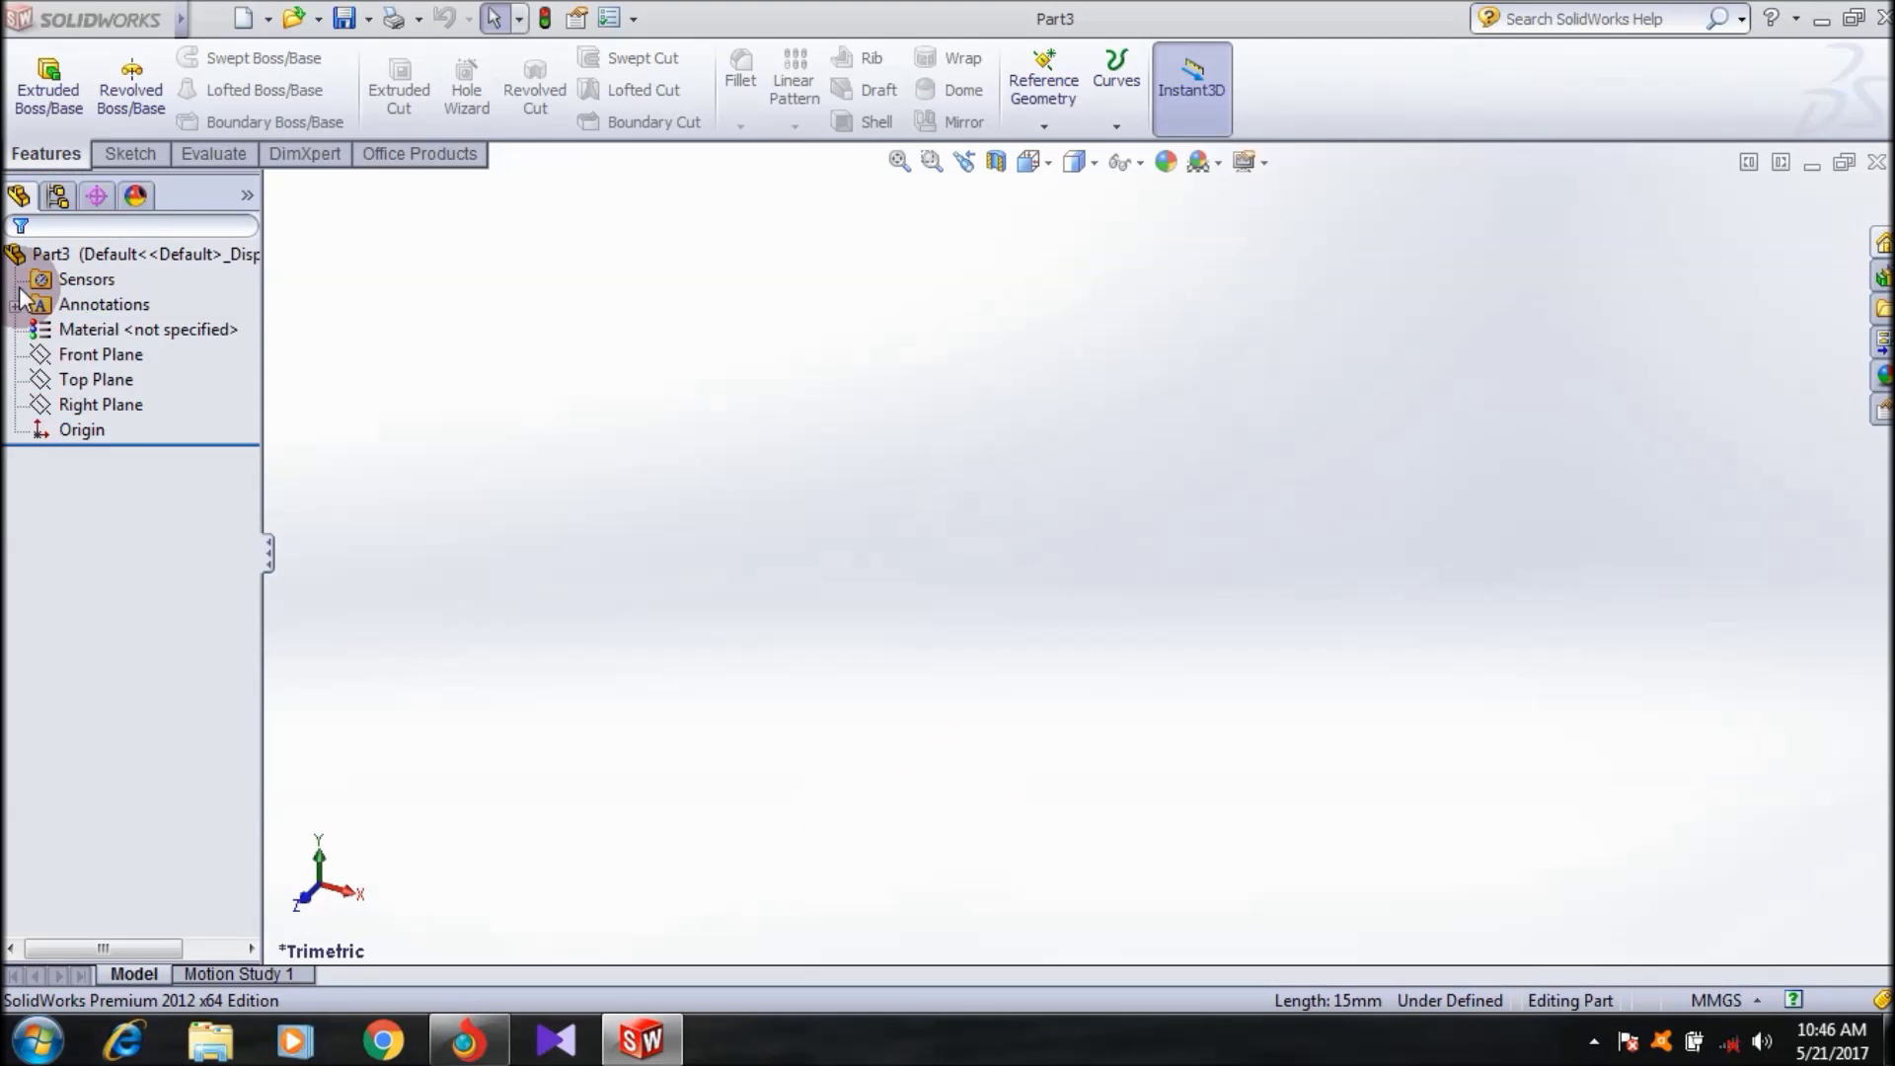
left_click(87, 380)
right_click(1115, 540)
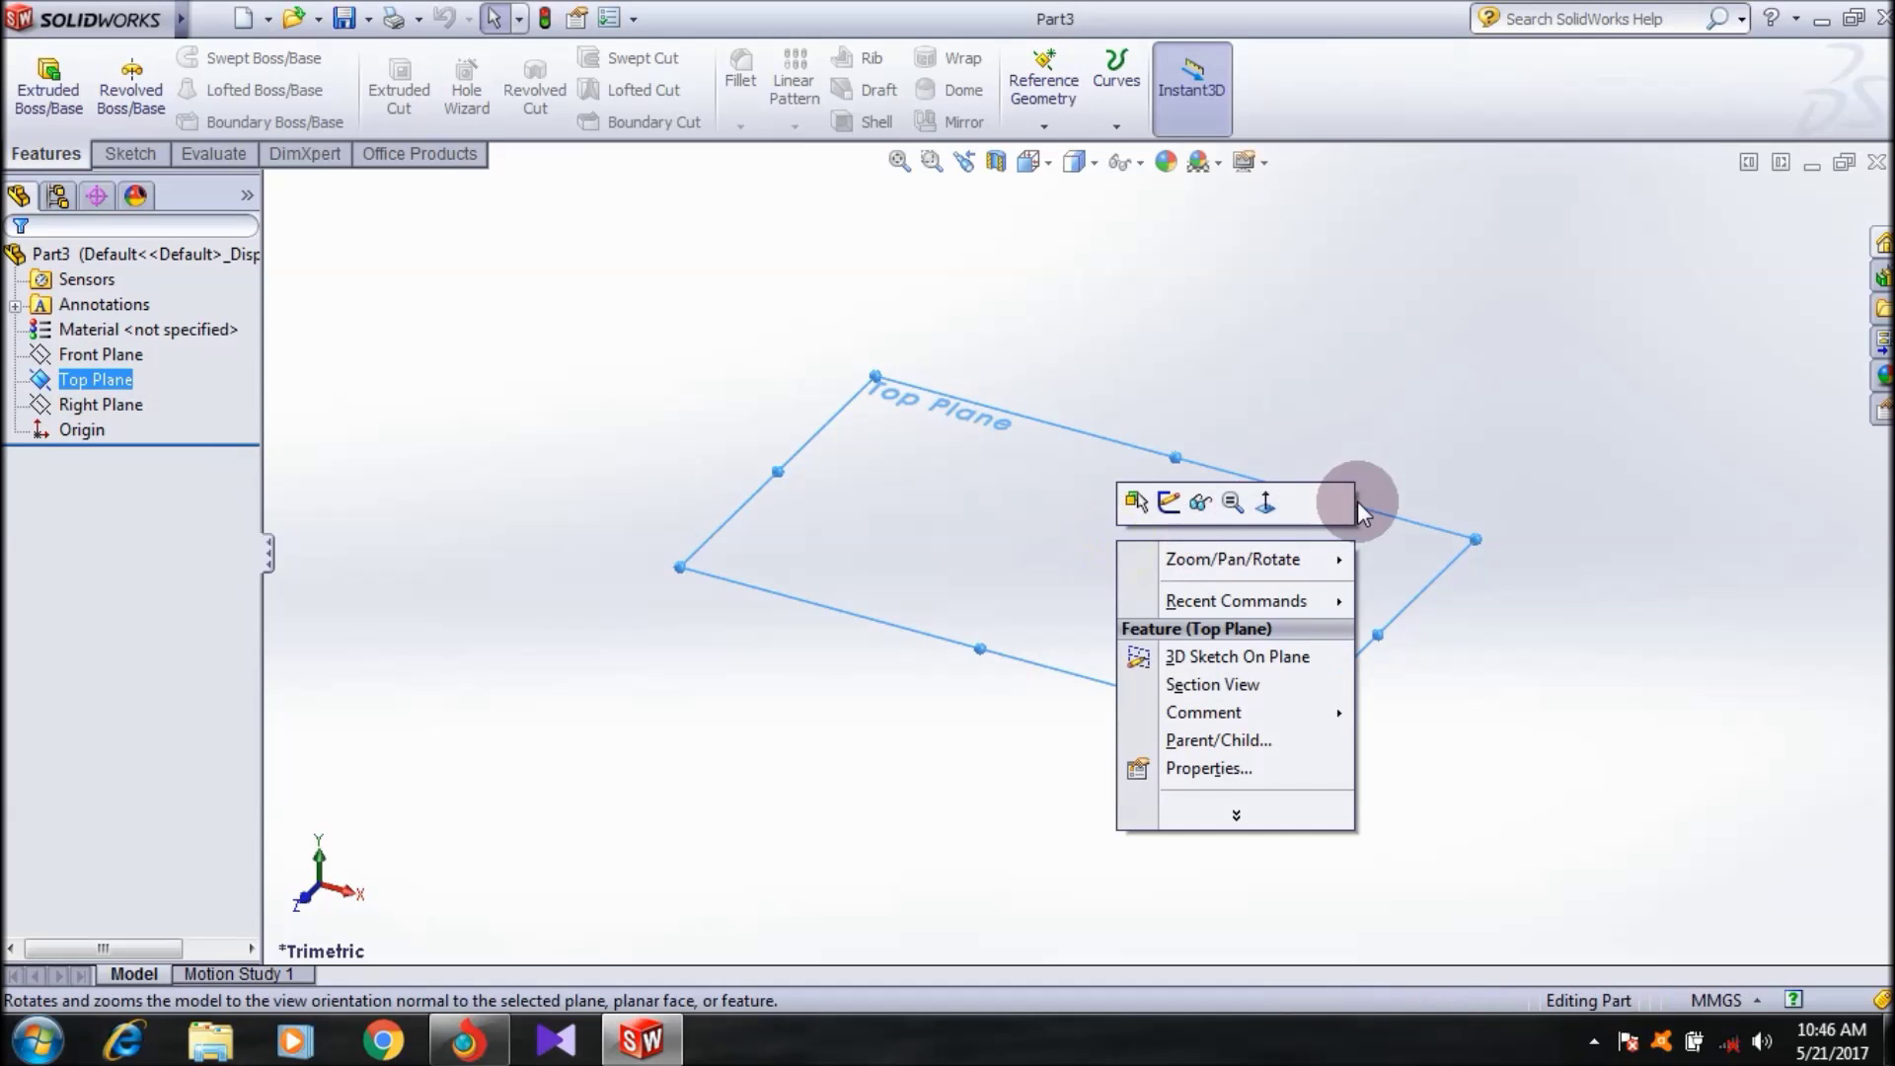
left_click(1267, 503)
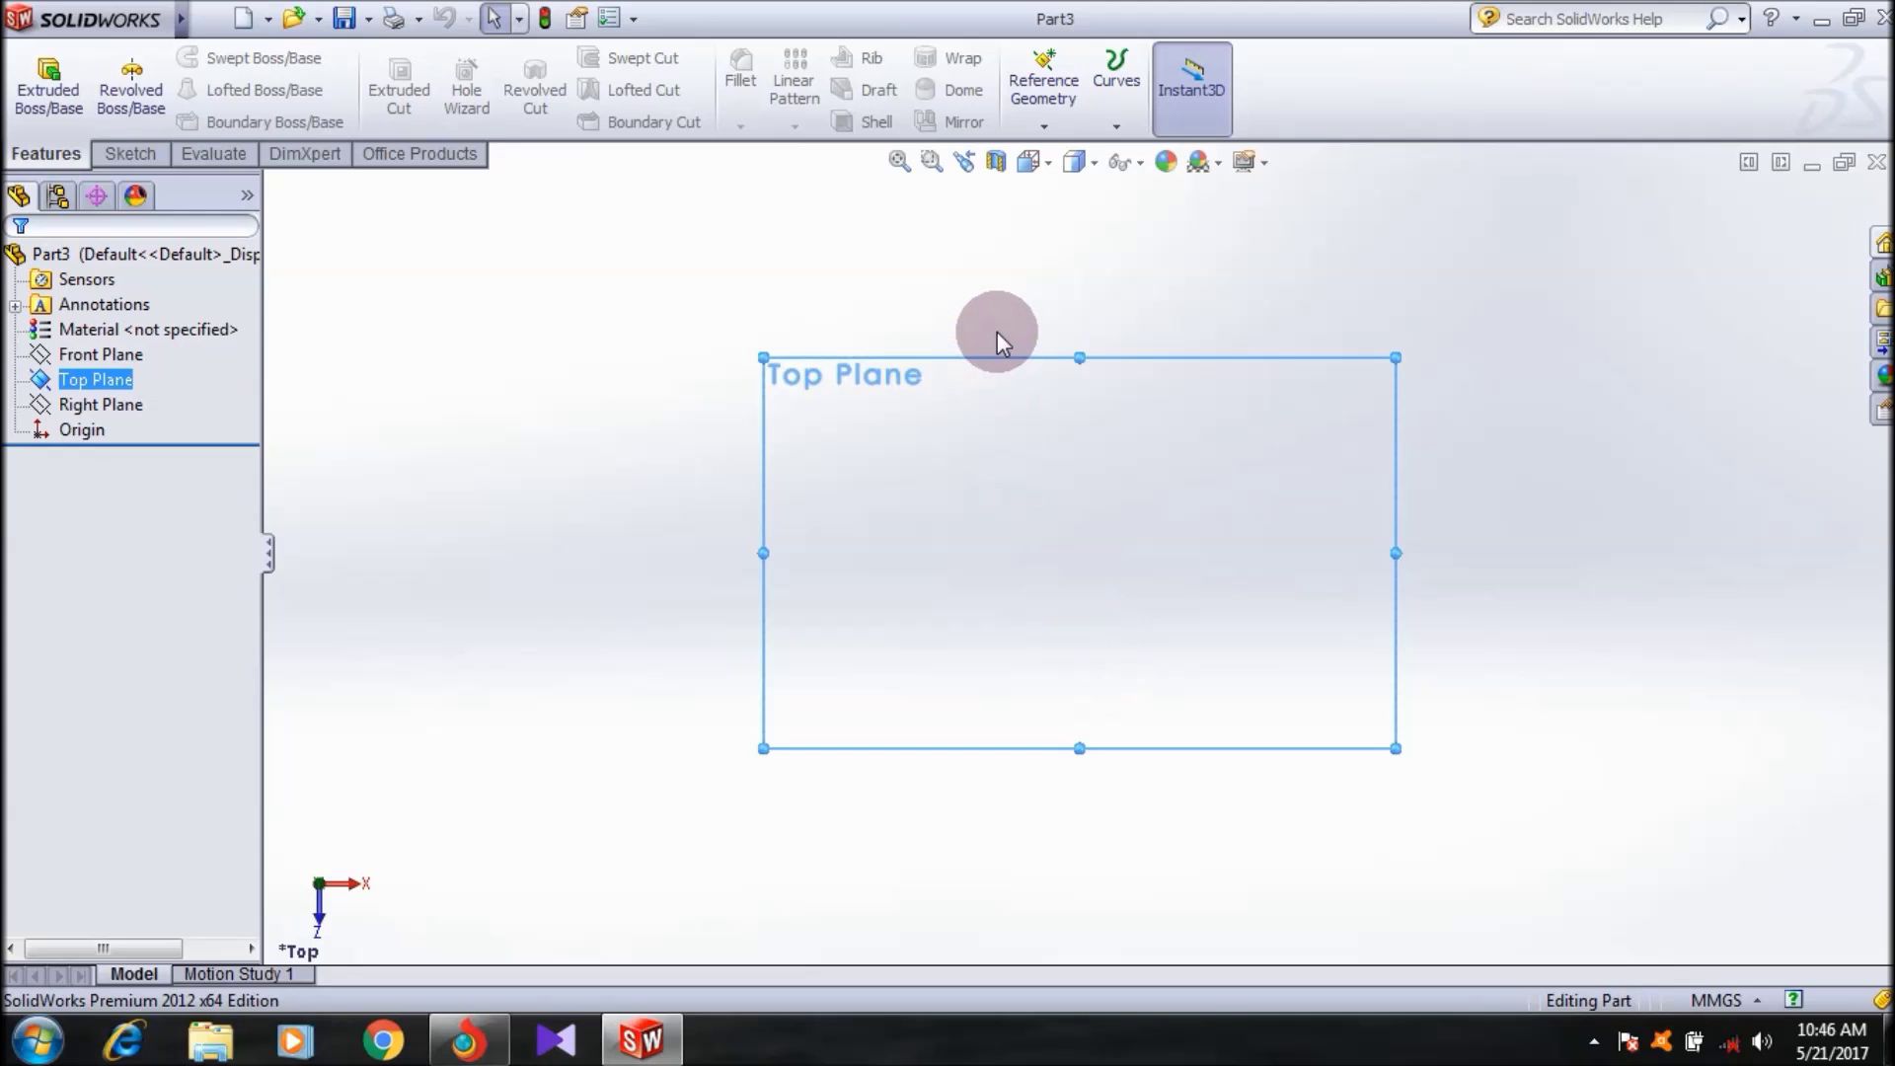
left_click(138, 155)
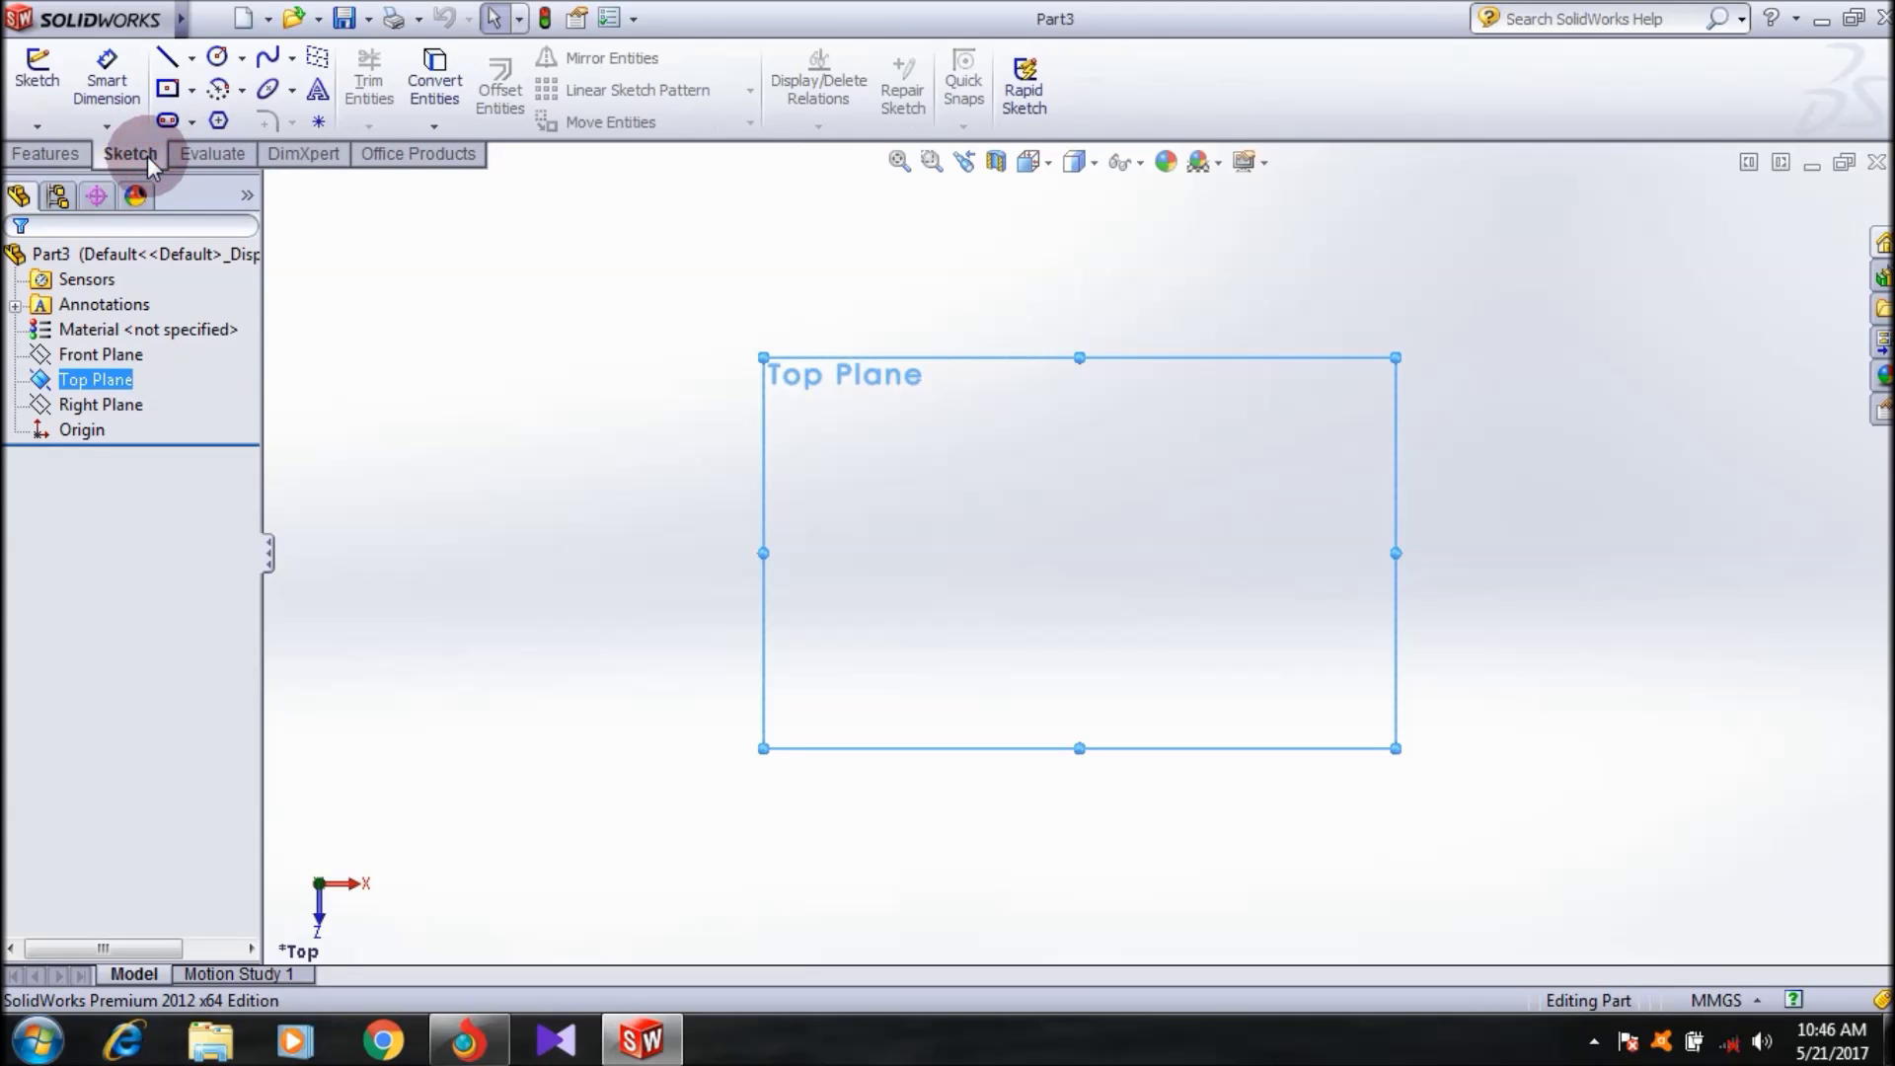
- Draw an outer circle of radius about 72.2 centred on the origin
left_click(217, 58)
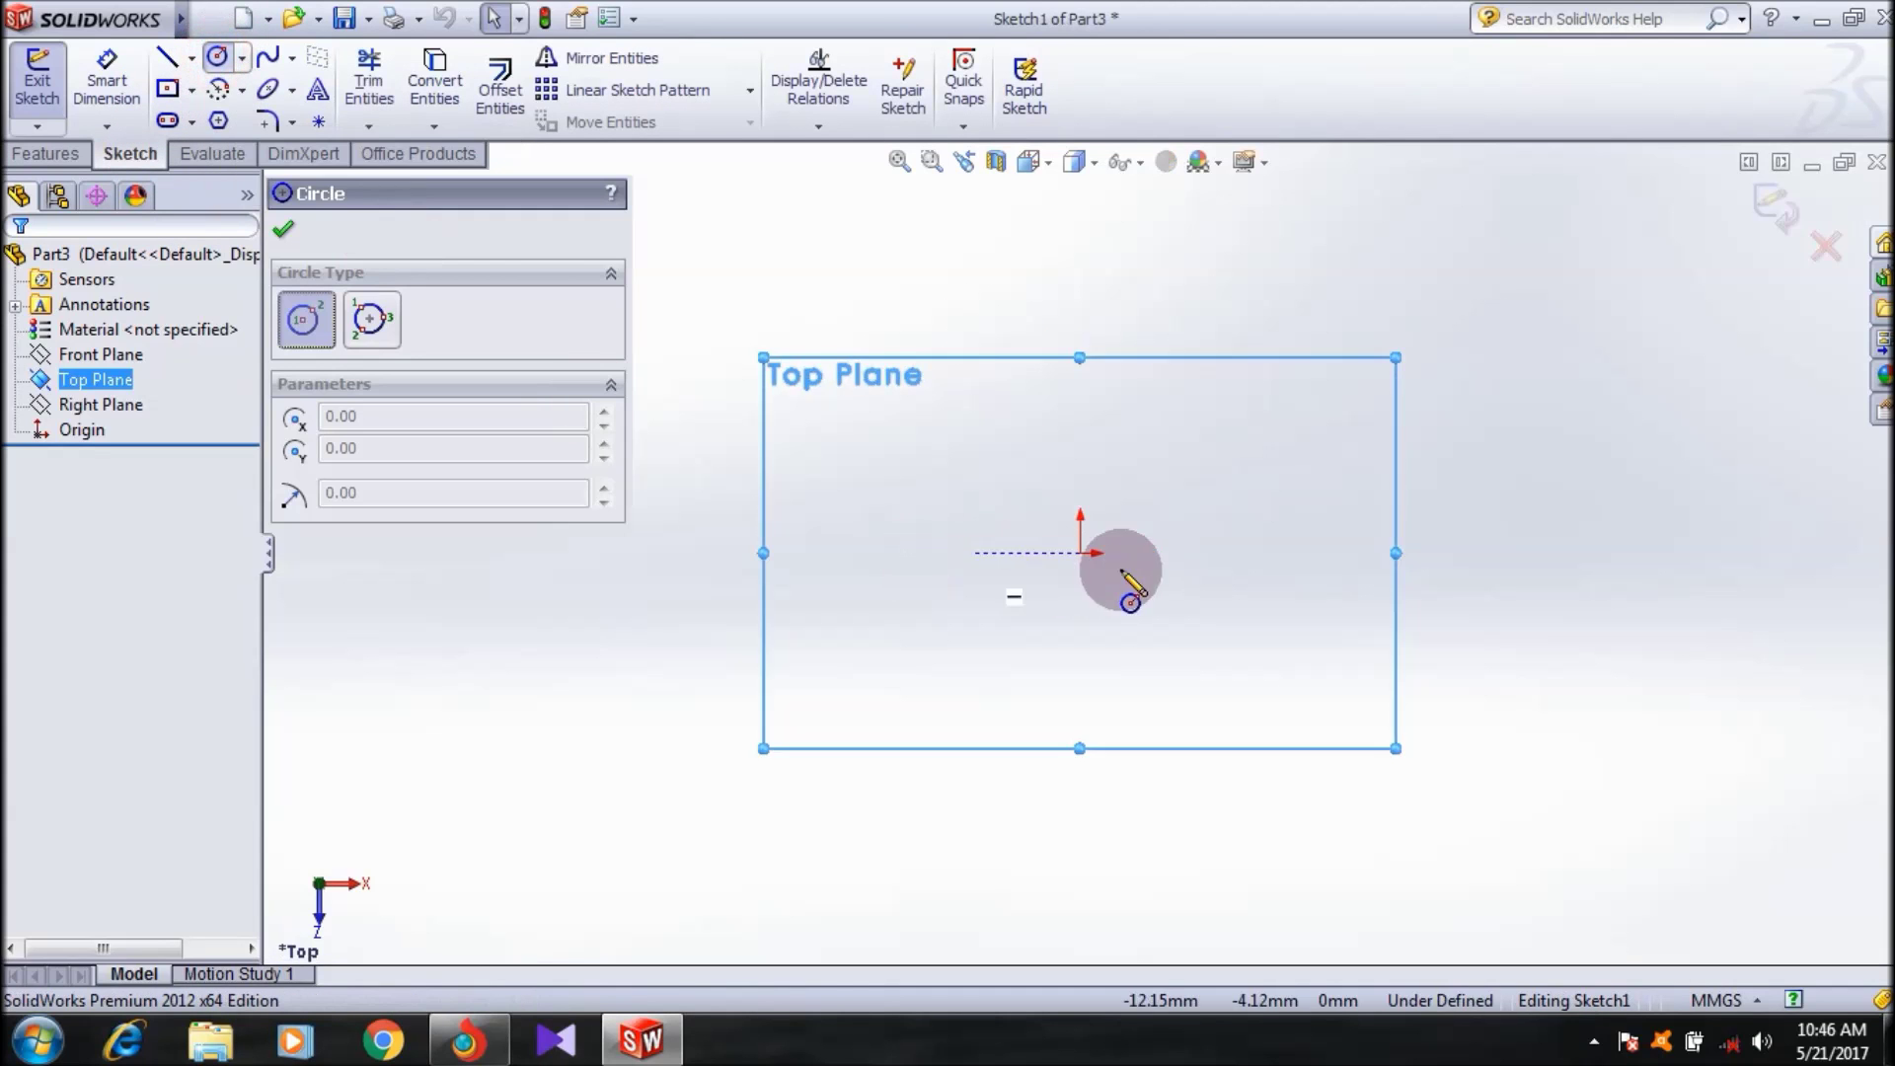
left_click(1080, 553)
left_click(979, 553)
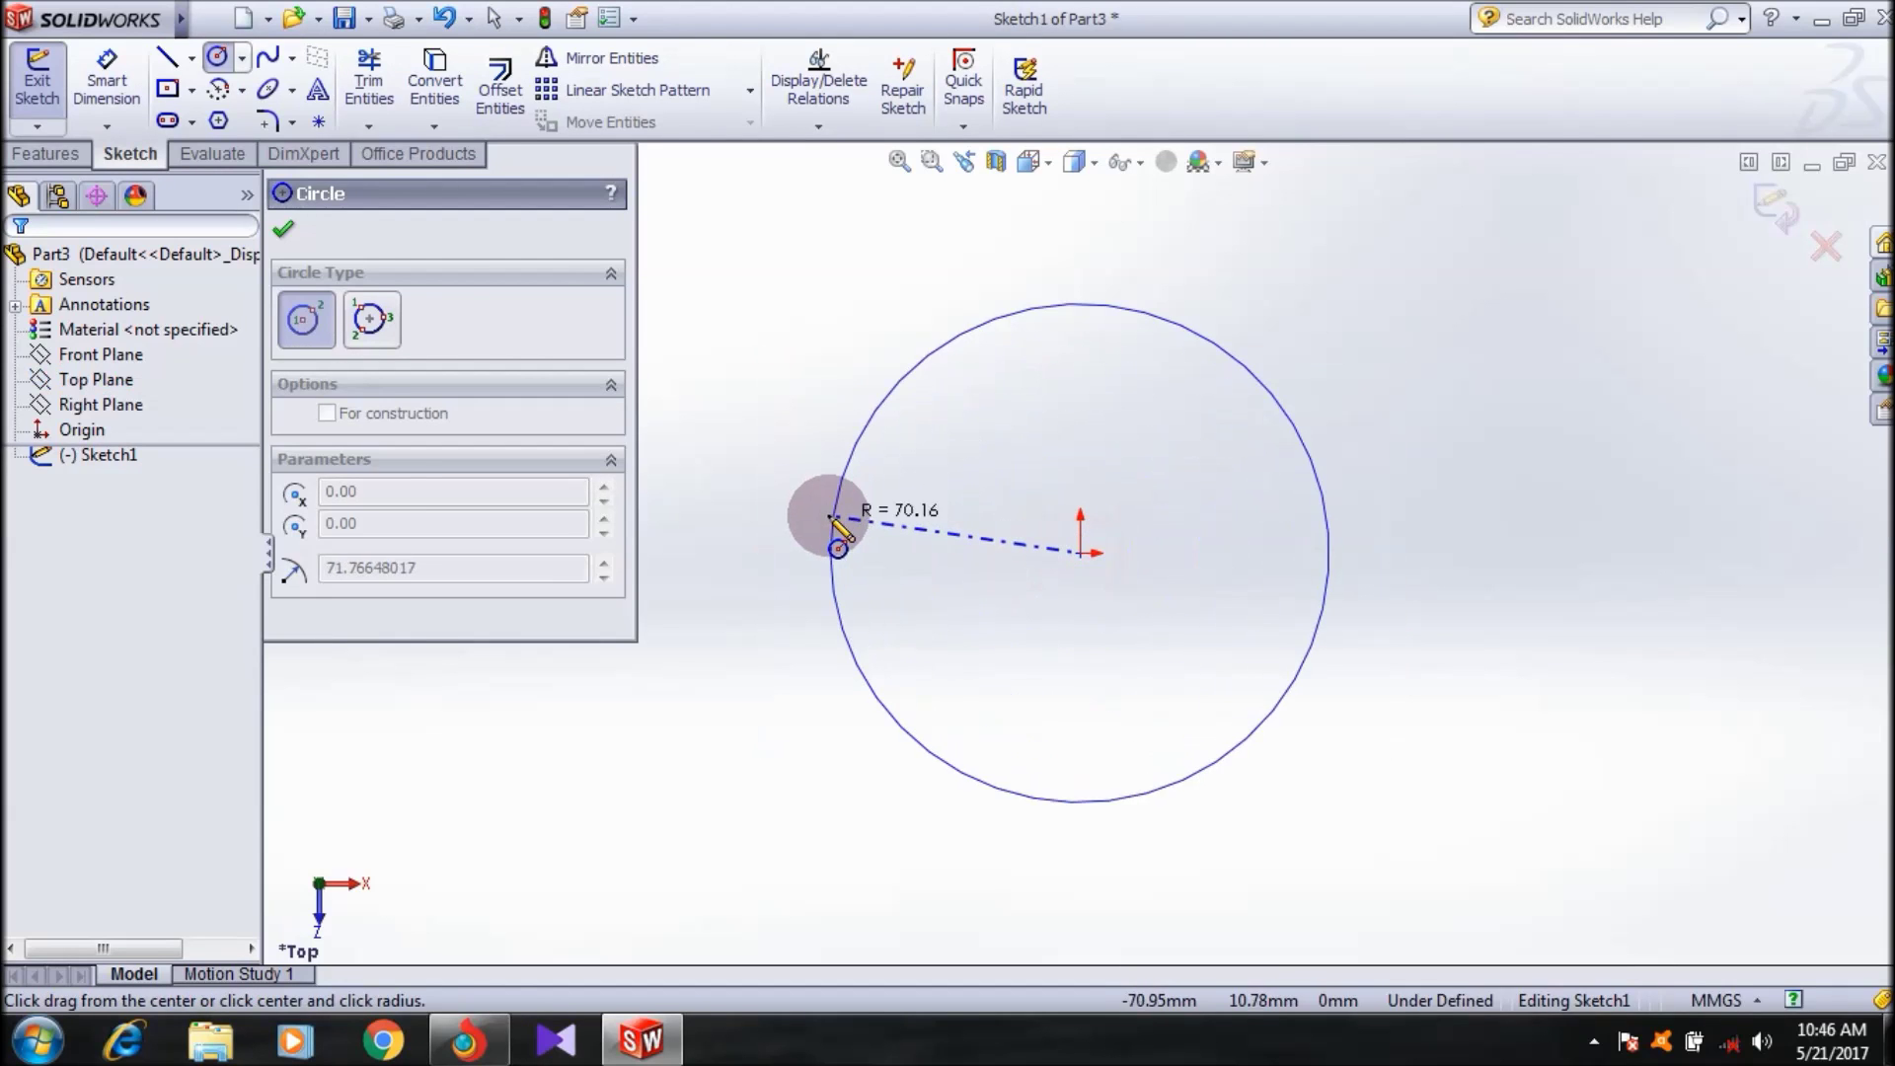
left_click(825, 512)
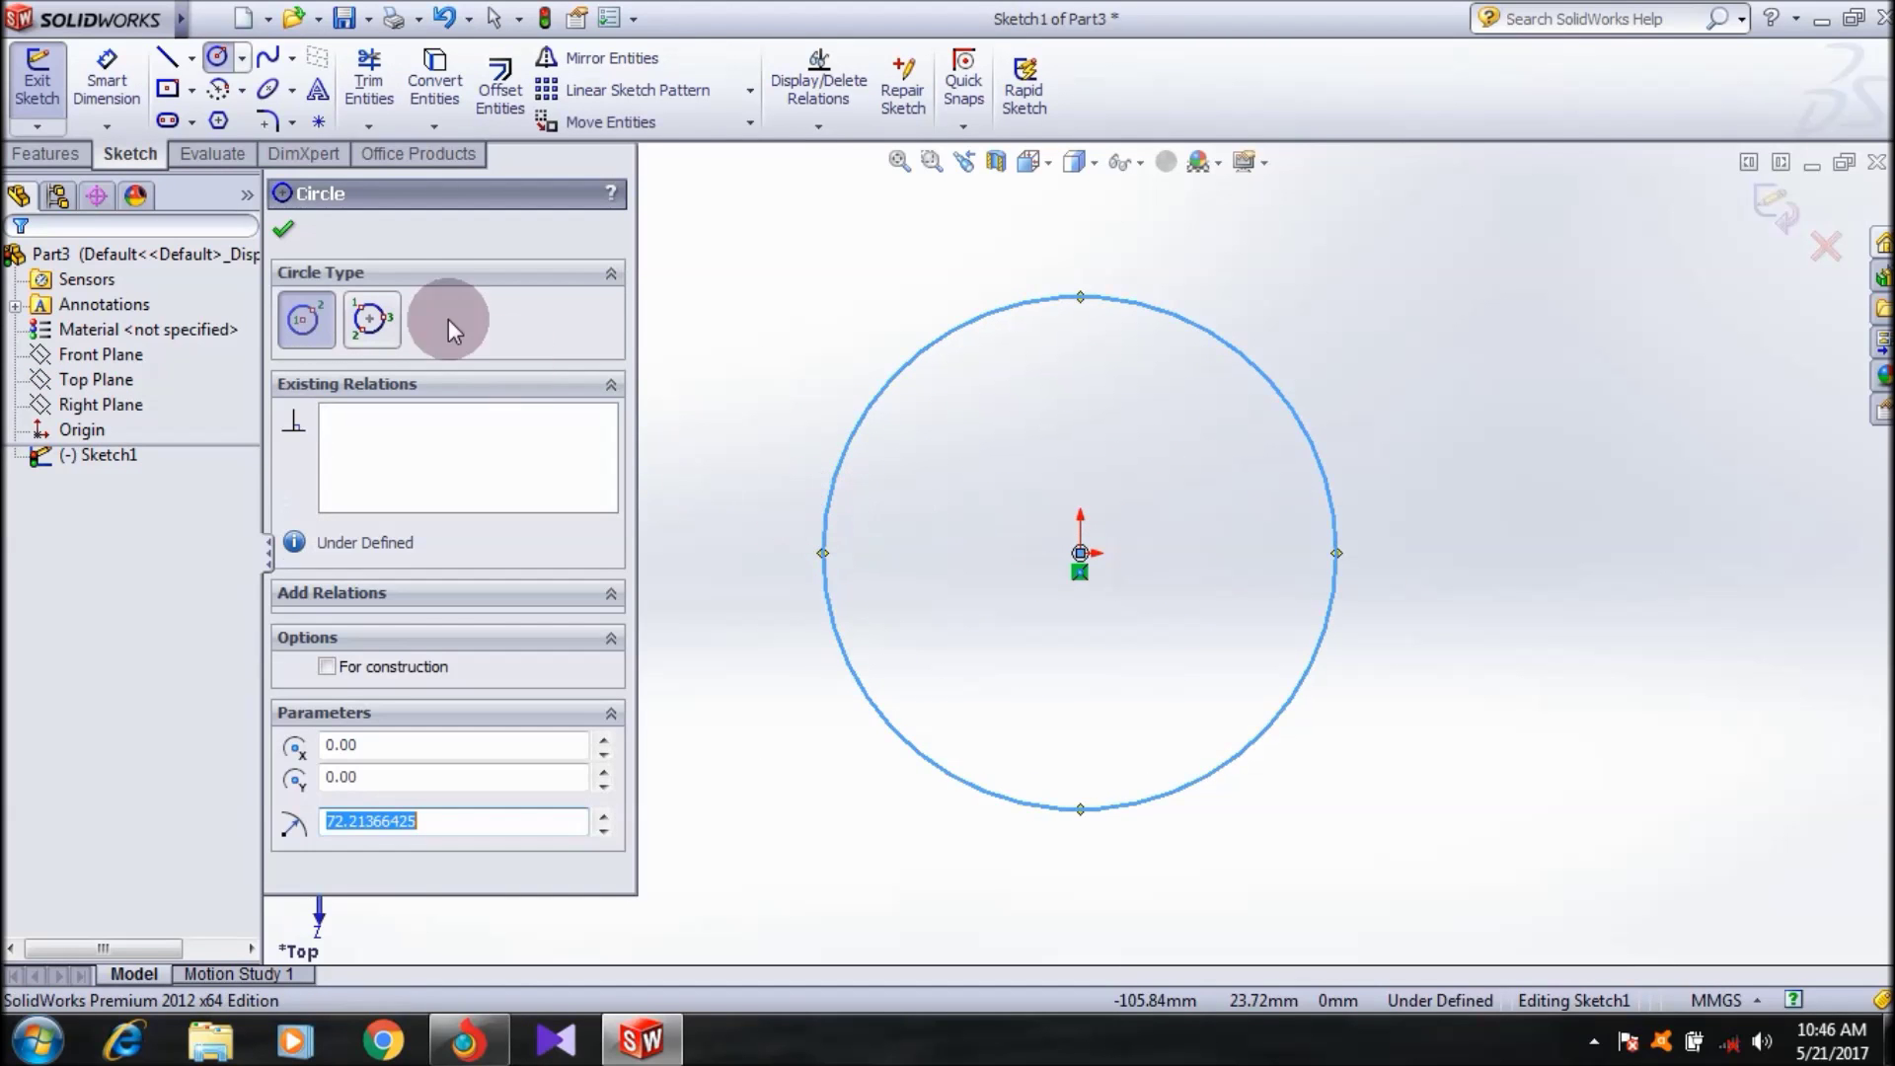
left_click(287, 221)
- Draw a concentric inner circle of radius about 37.6 on the origin
mouse_move(106, 10)
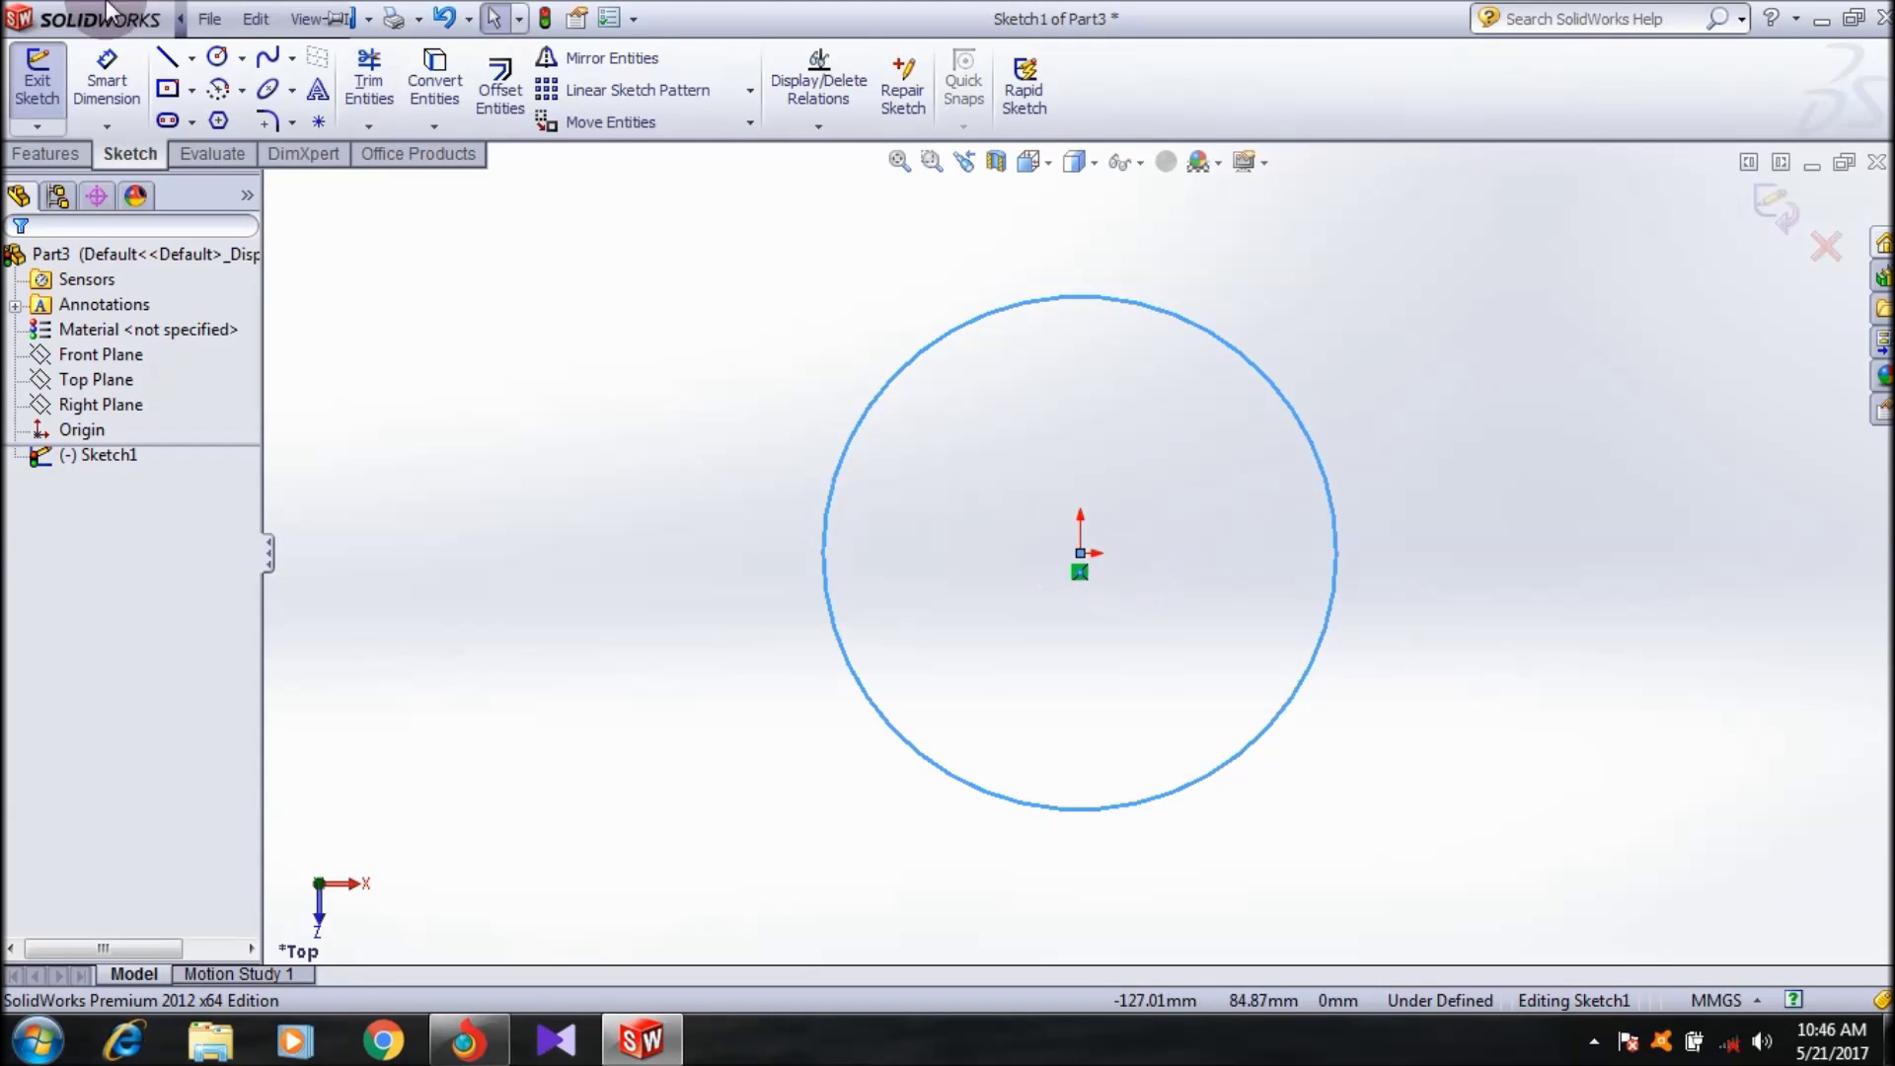
left_click(217, 56)
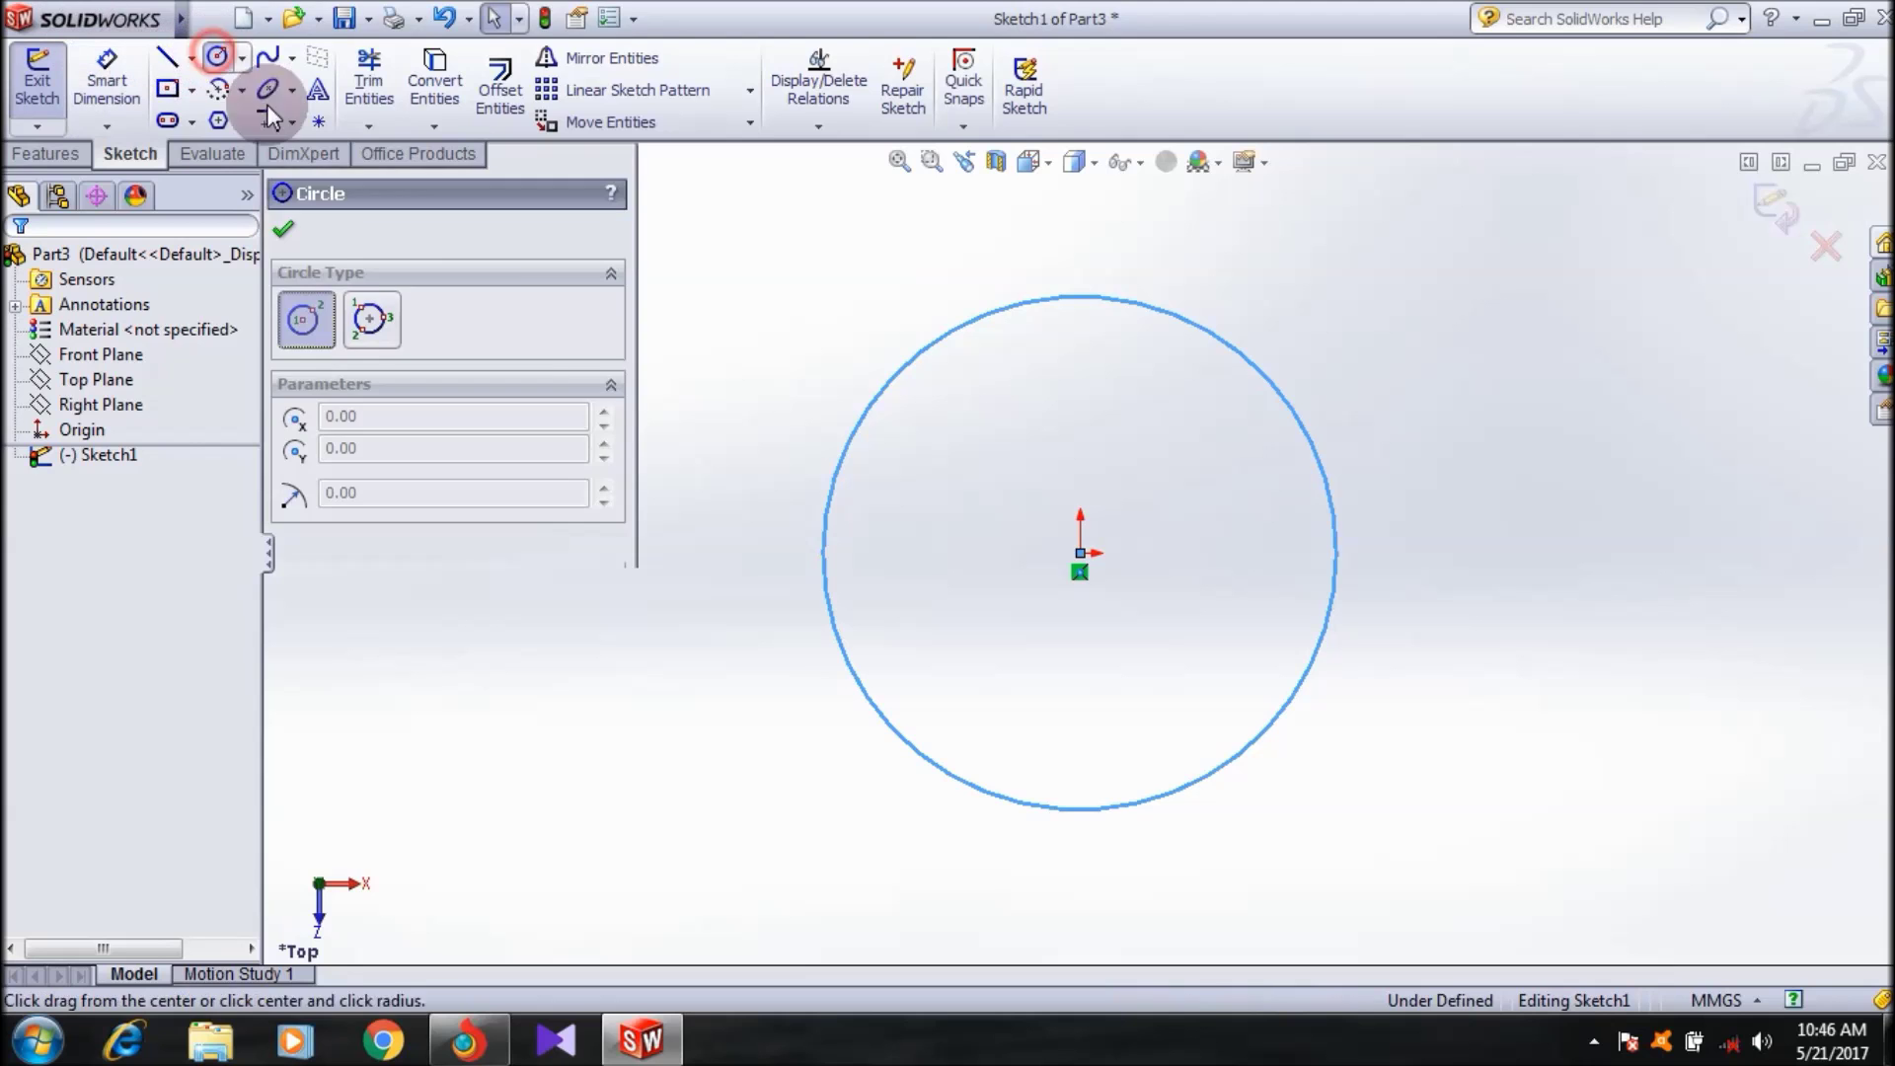
left_click(1081, 553)
left_click(960, 495)
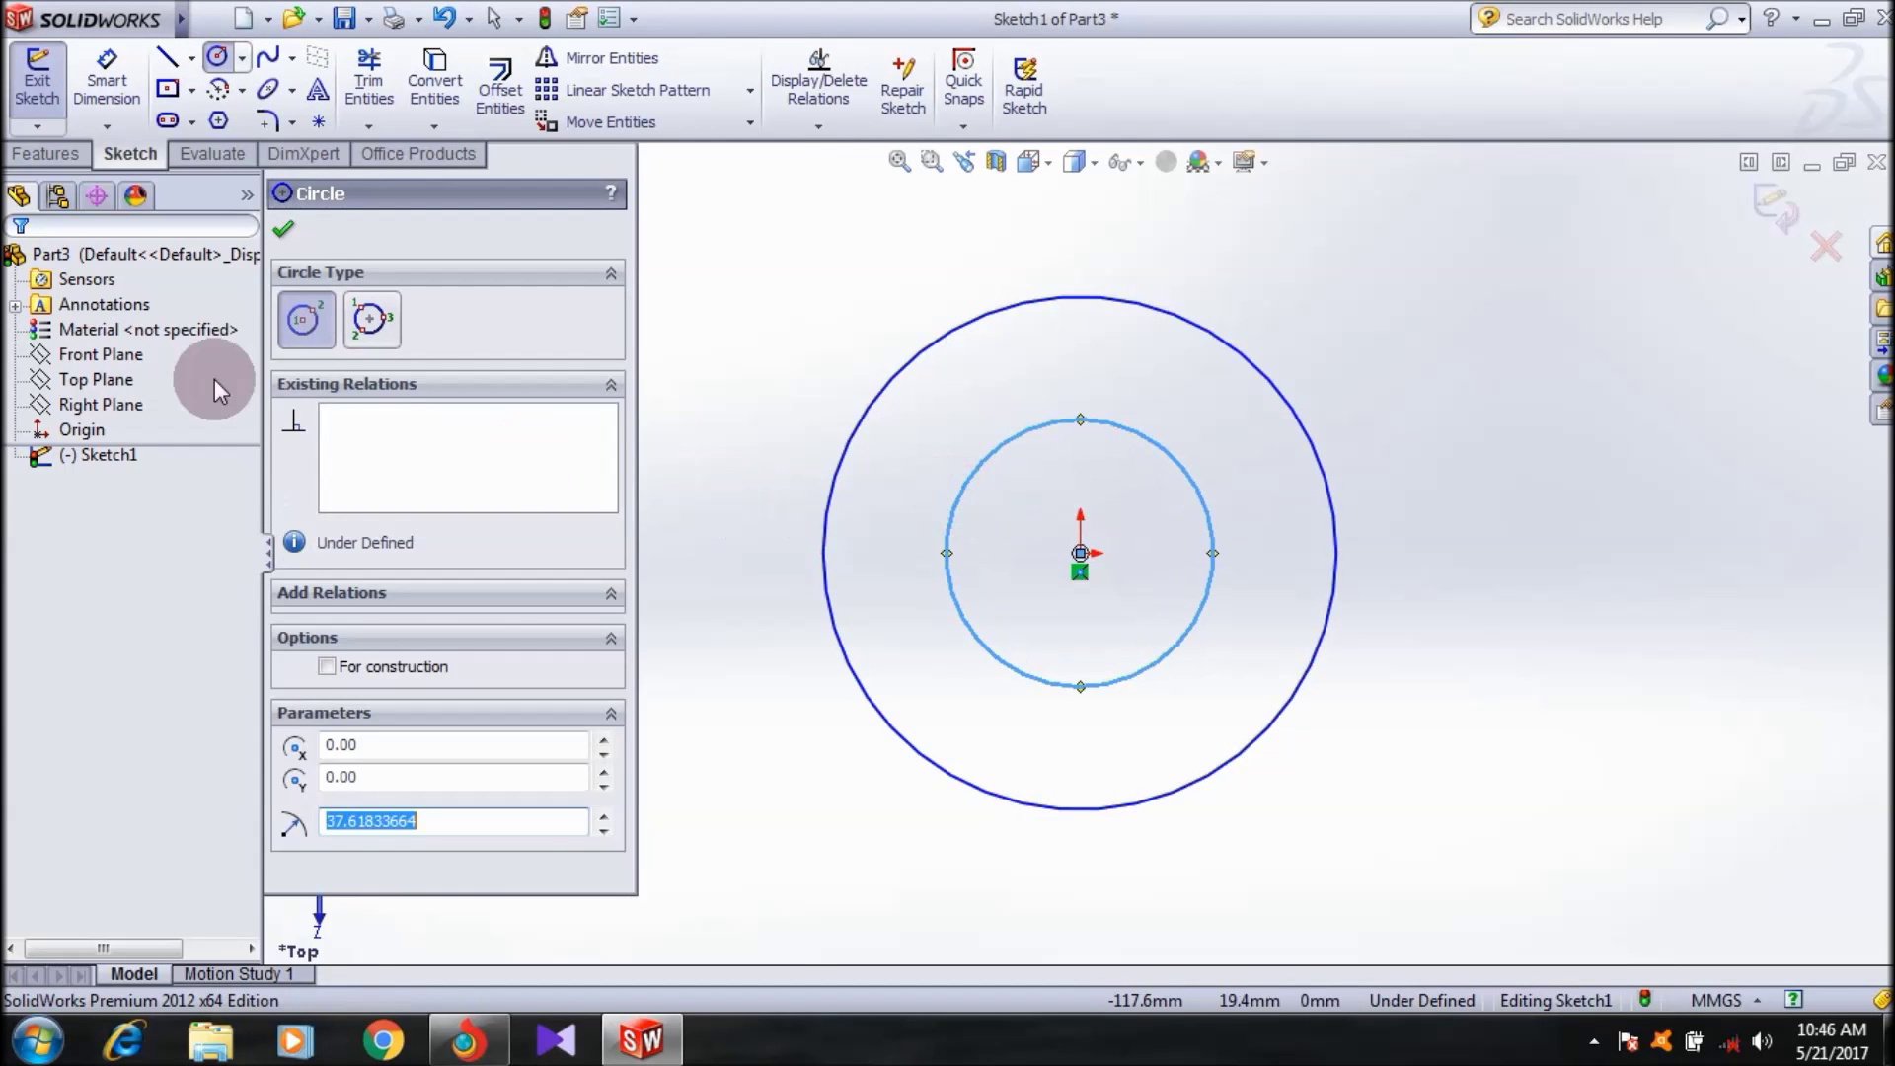
left_click(283, 229)
left_click(660, 189)
- Dimension a circle at Ø60 and discard the conflicting dimension on the smaller circle
left_click(104, 87)
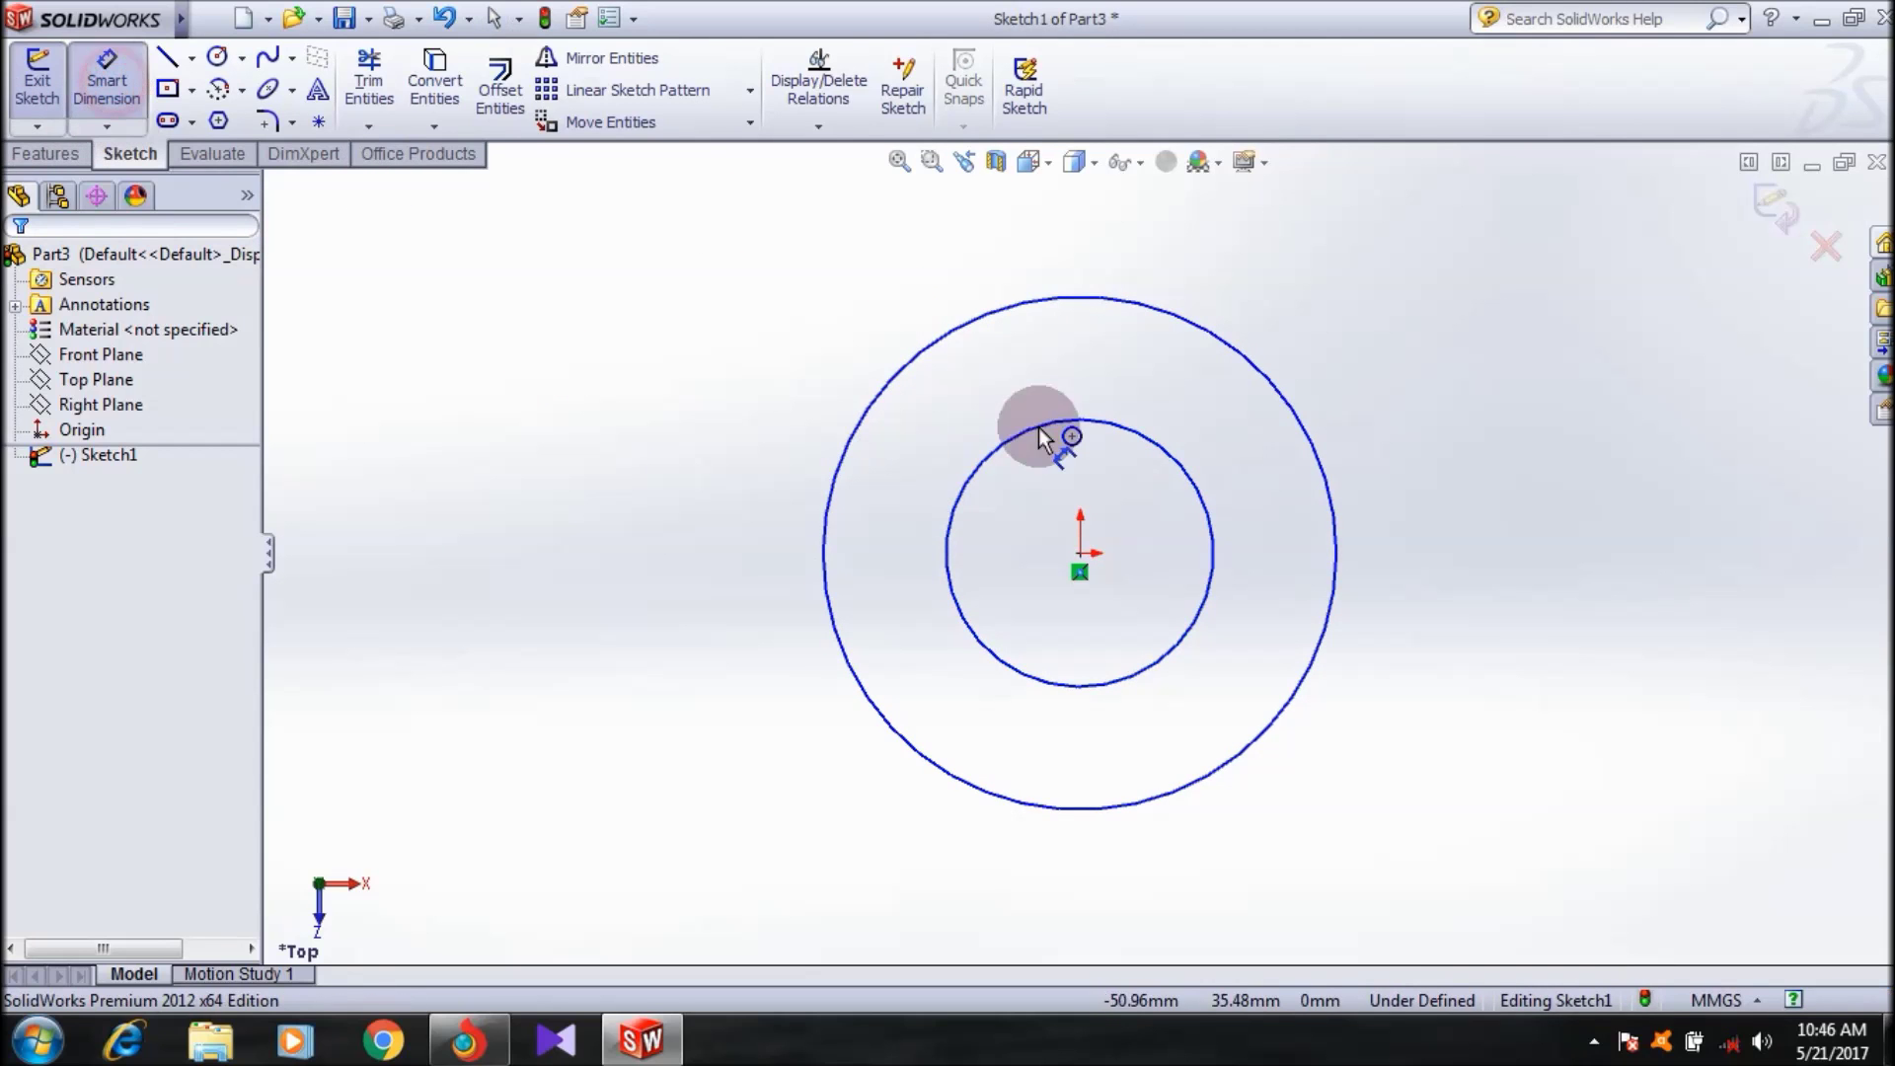
left_click(942, 352)
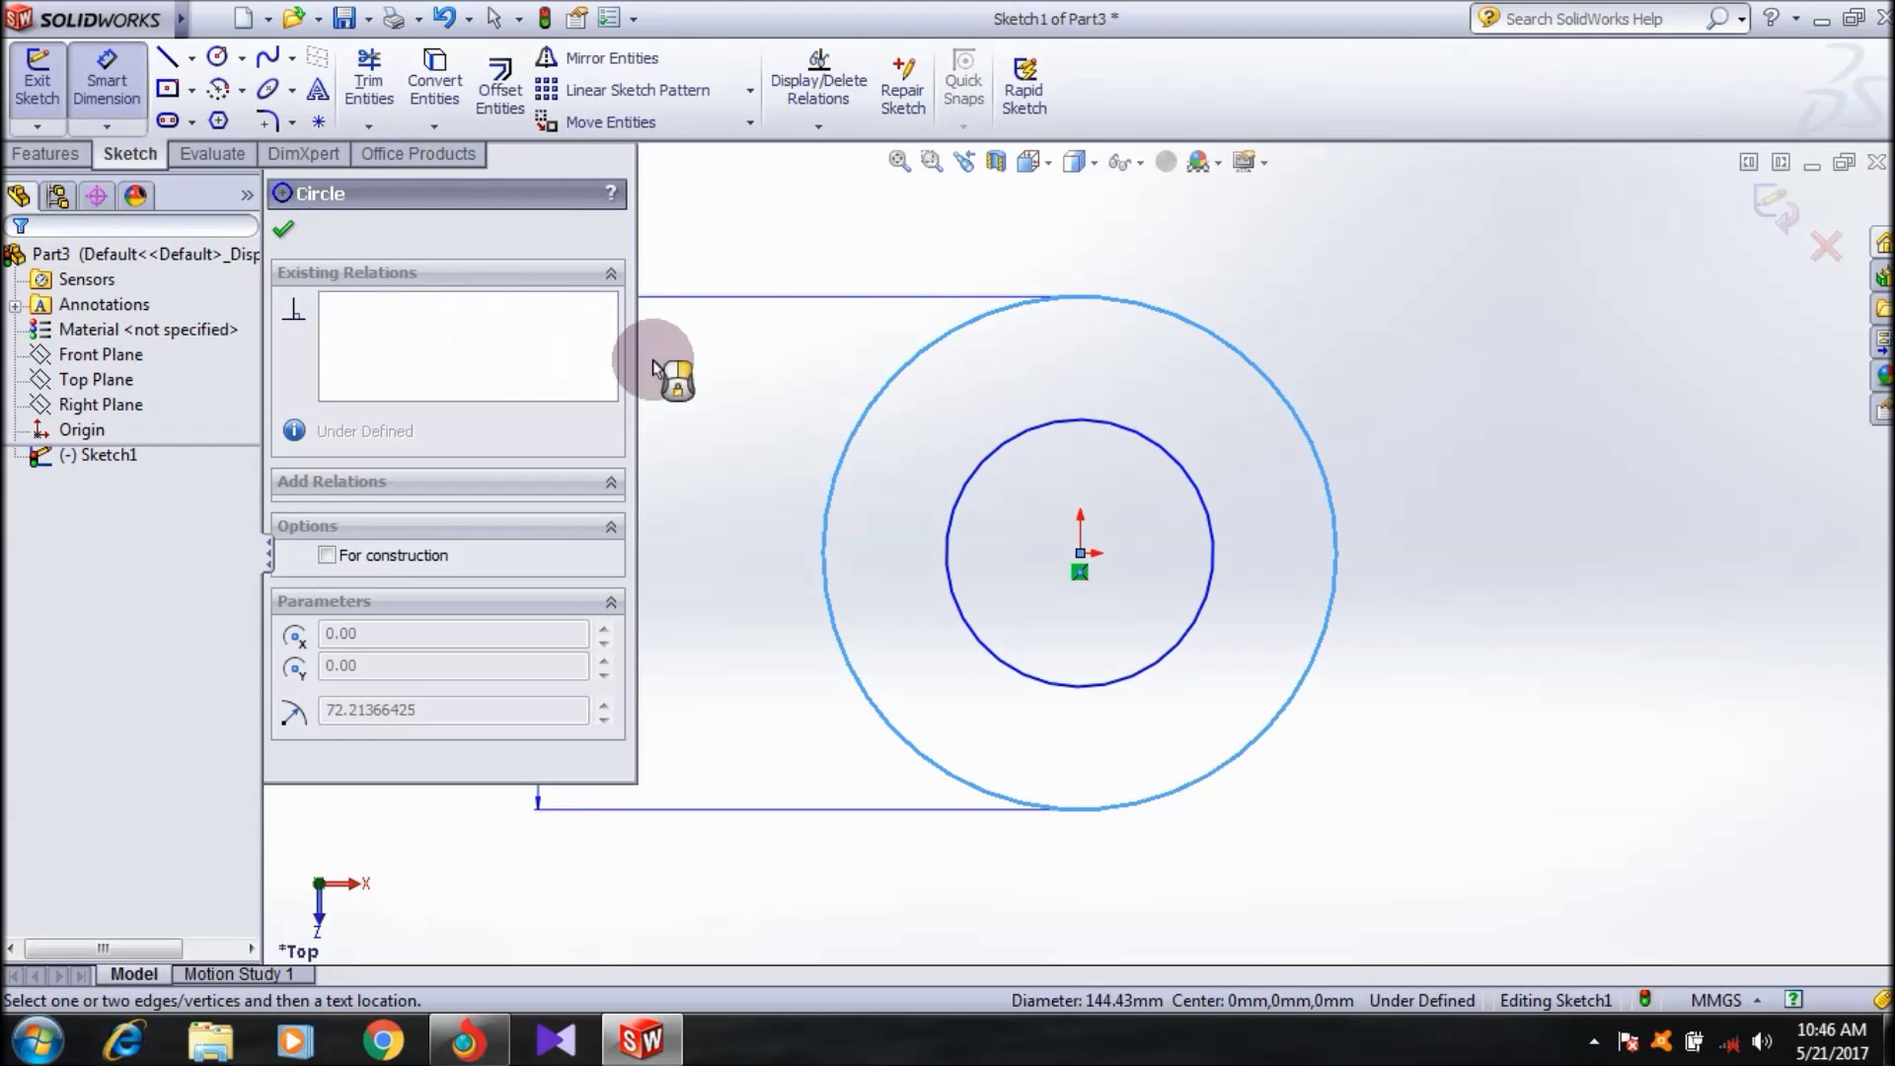
left_click(721, 336)
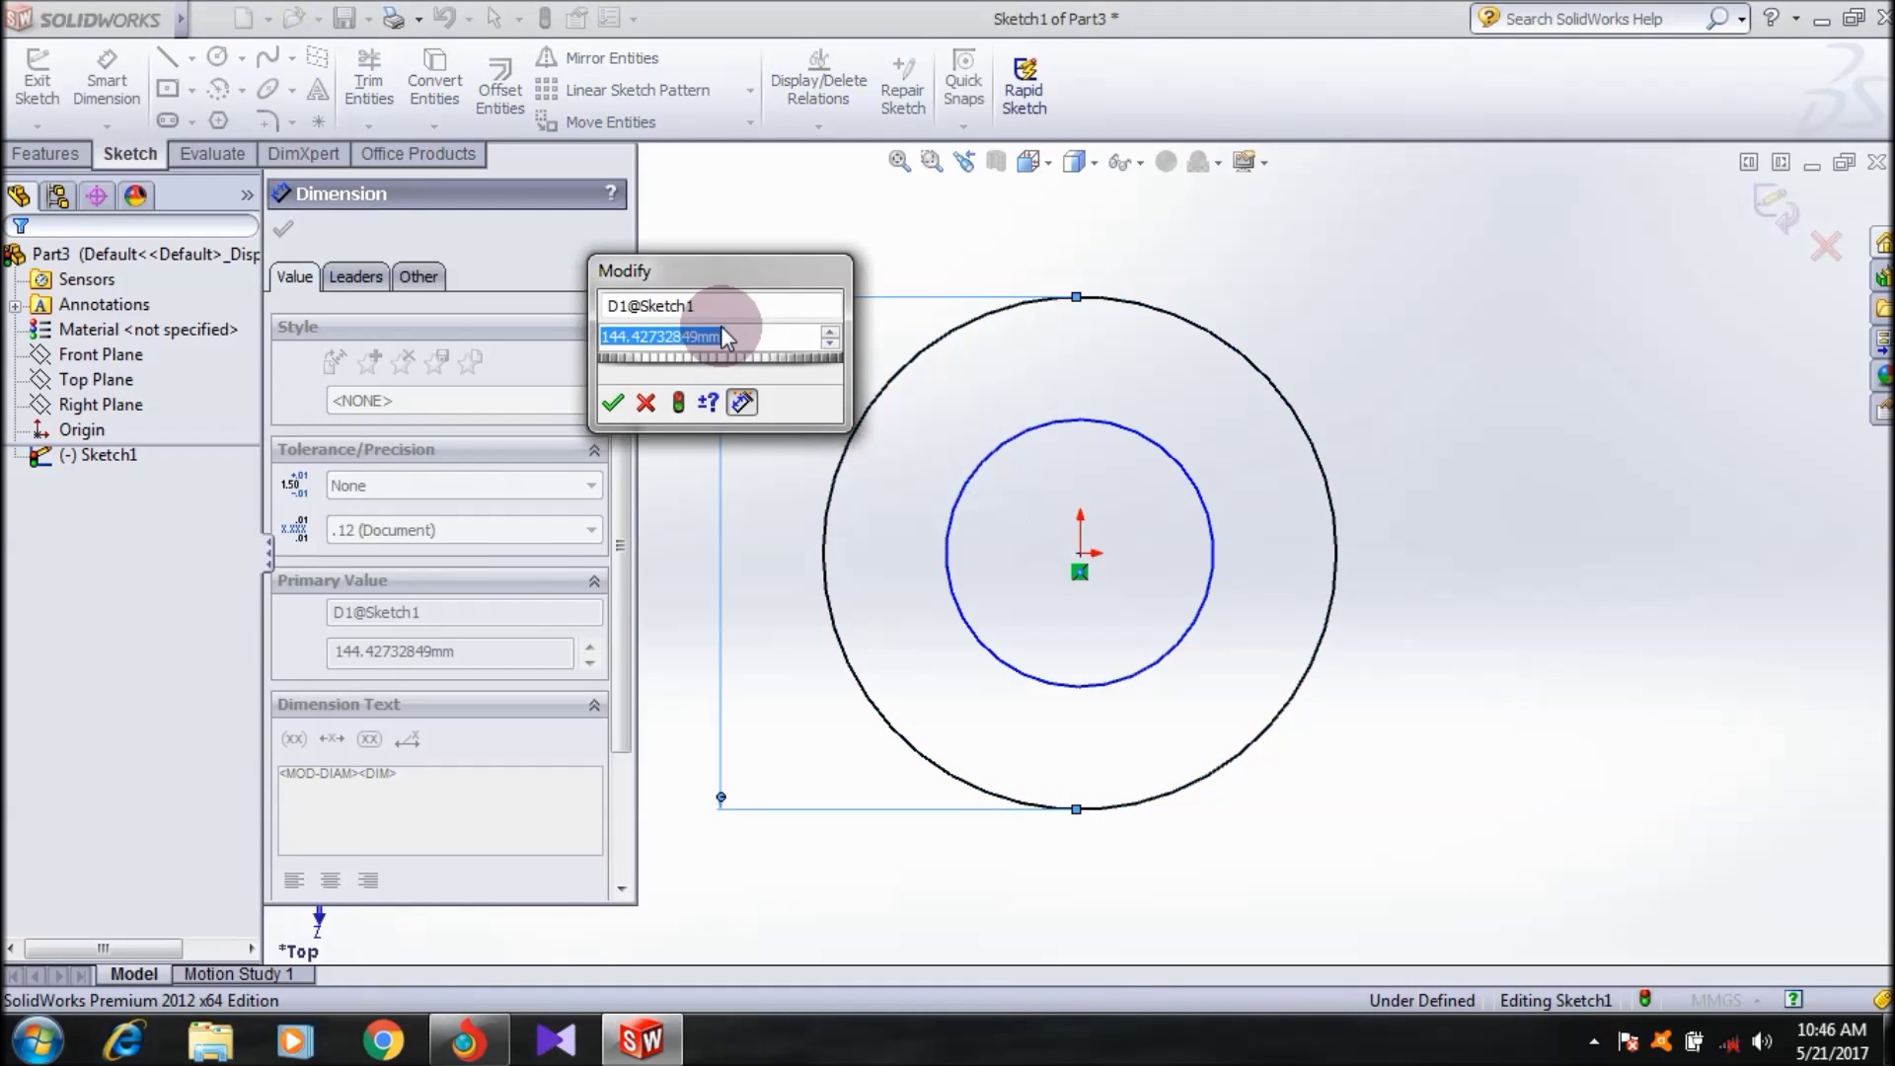
type("60")
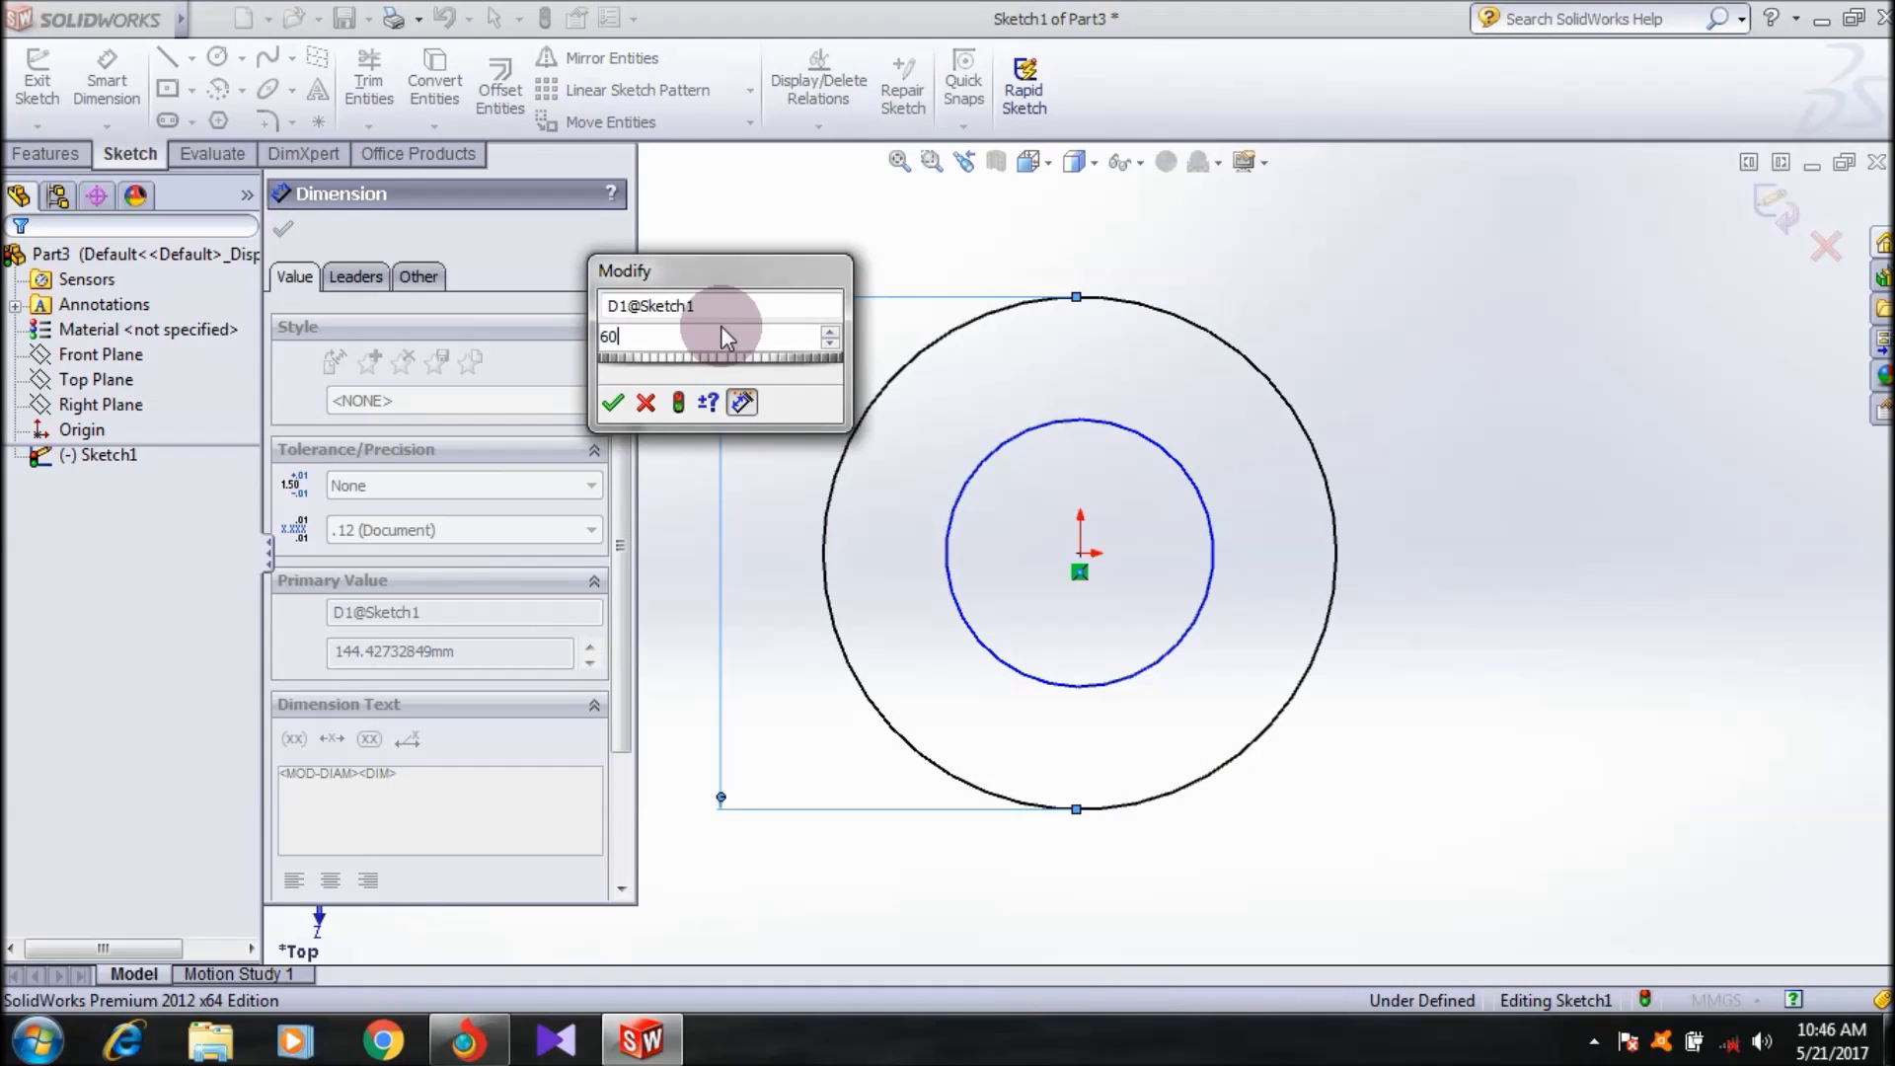
left_click(612, 402)
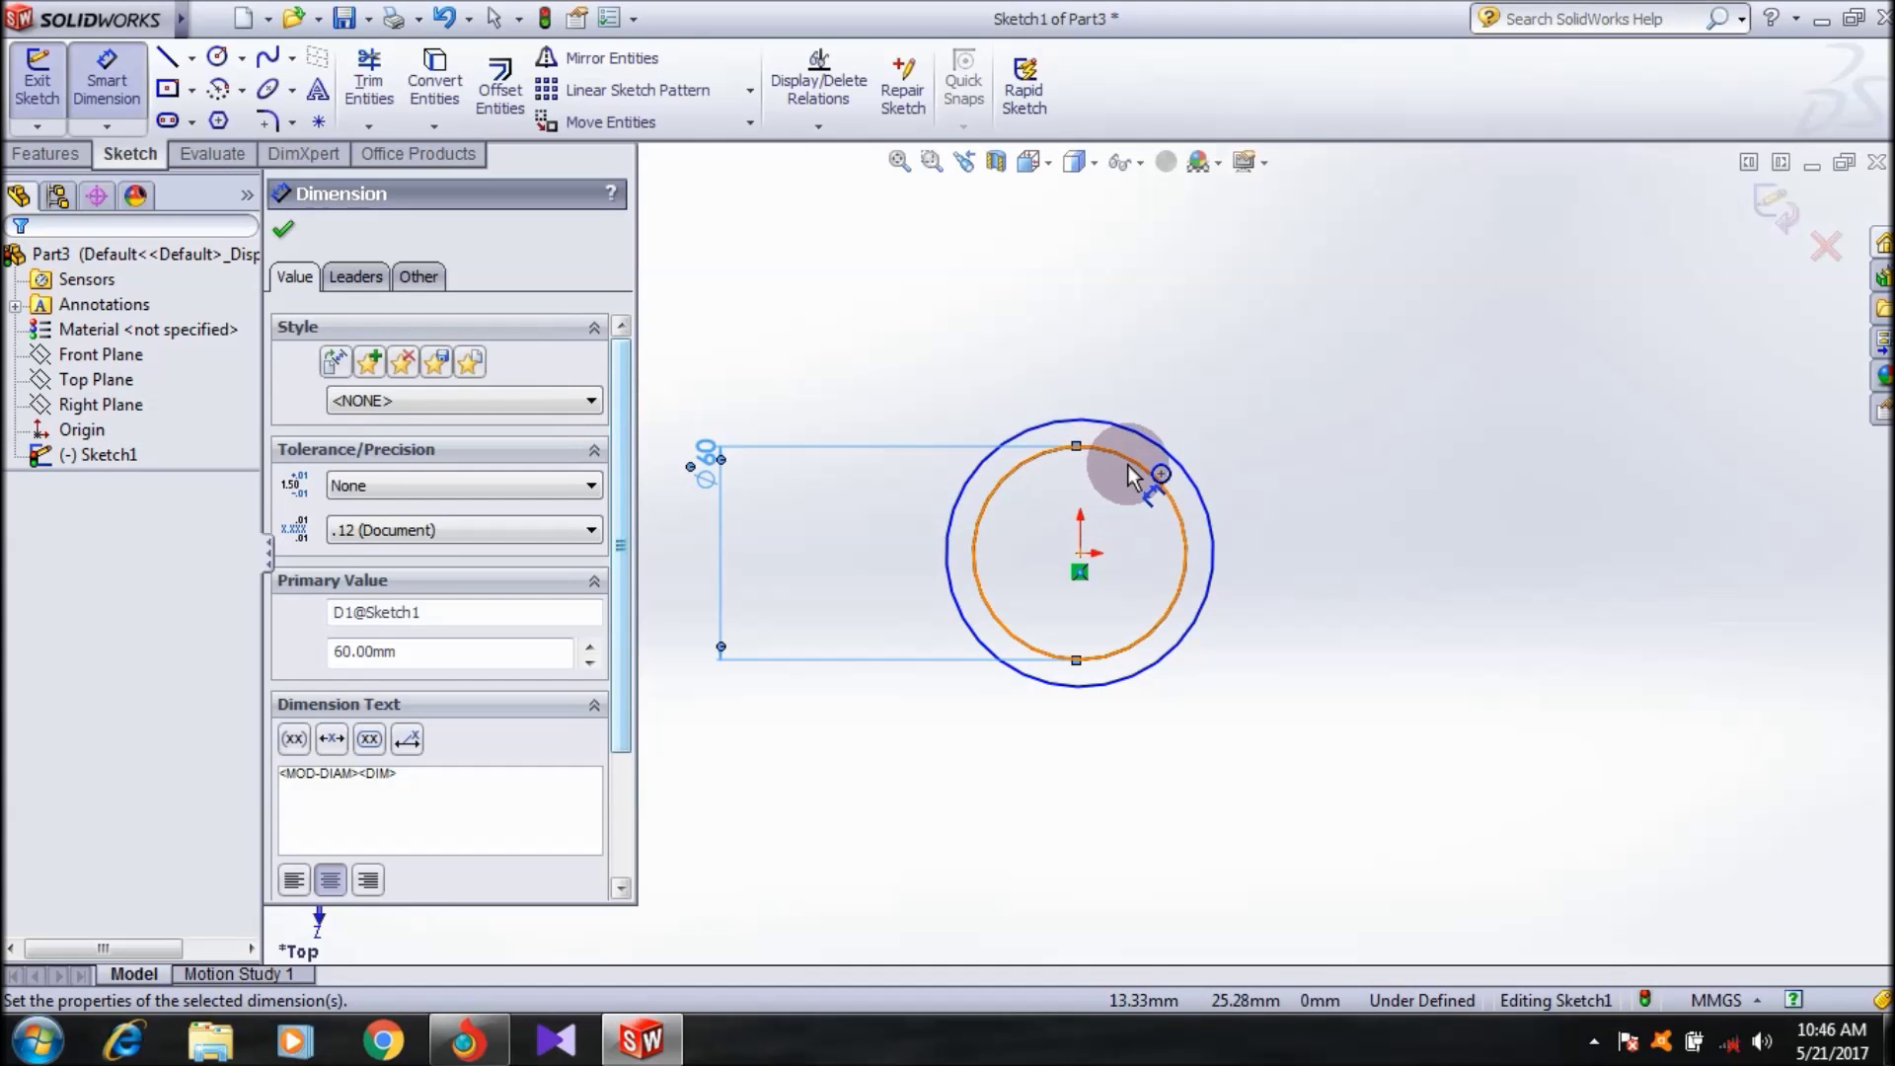
left_click(1143, 468)
left_click(1315, 350)
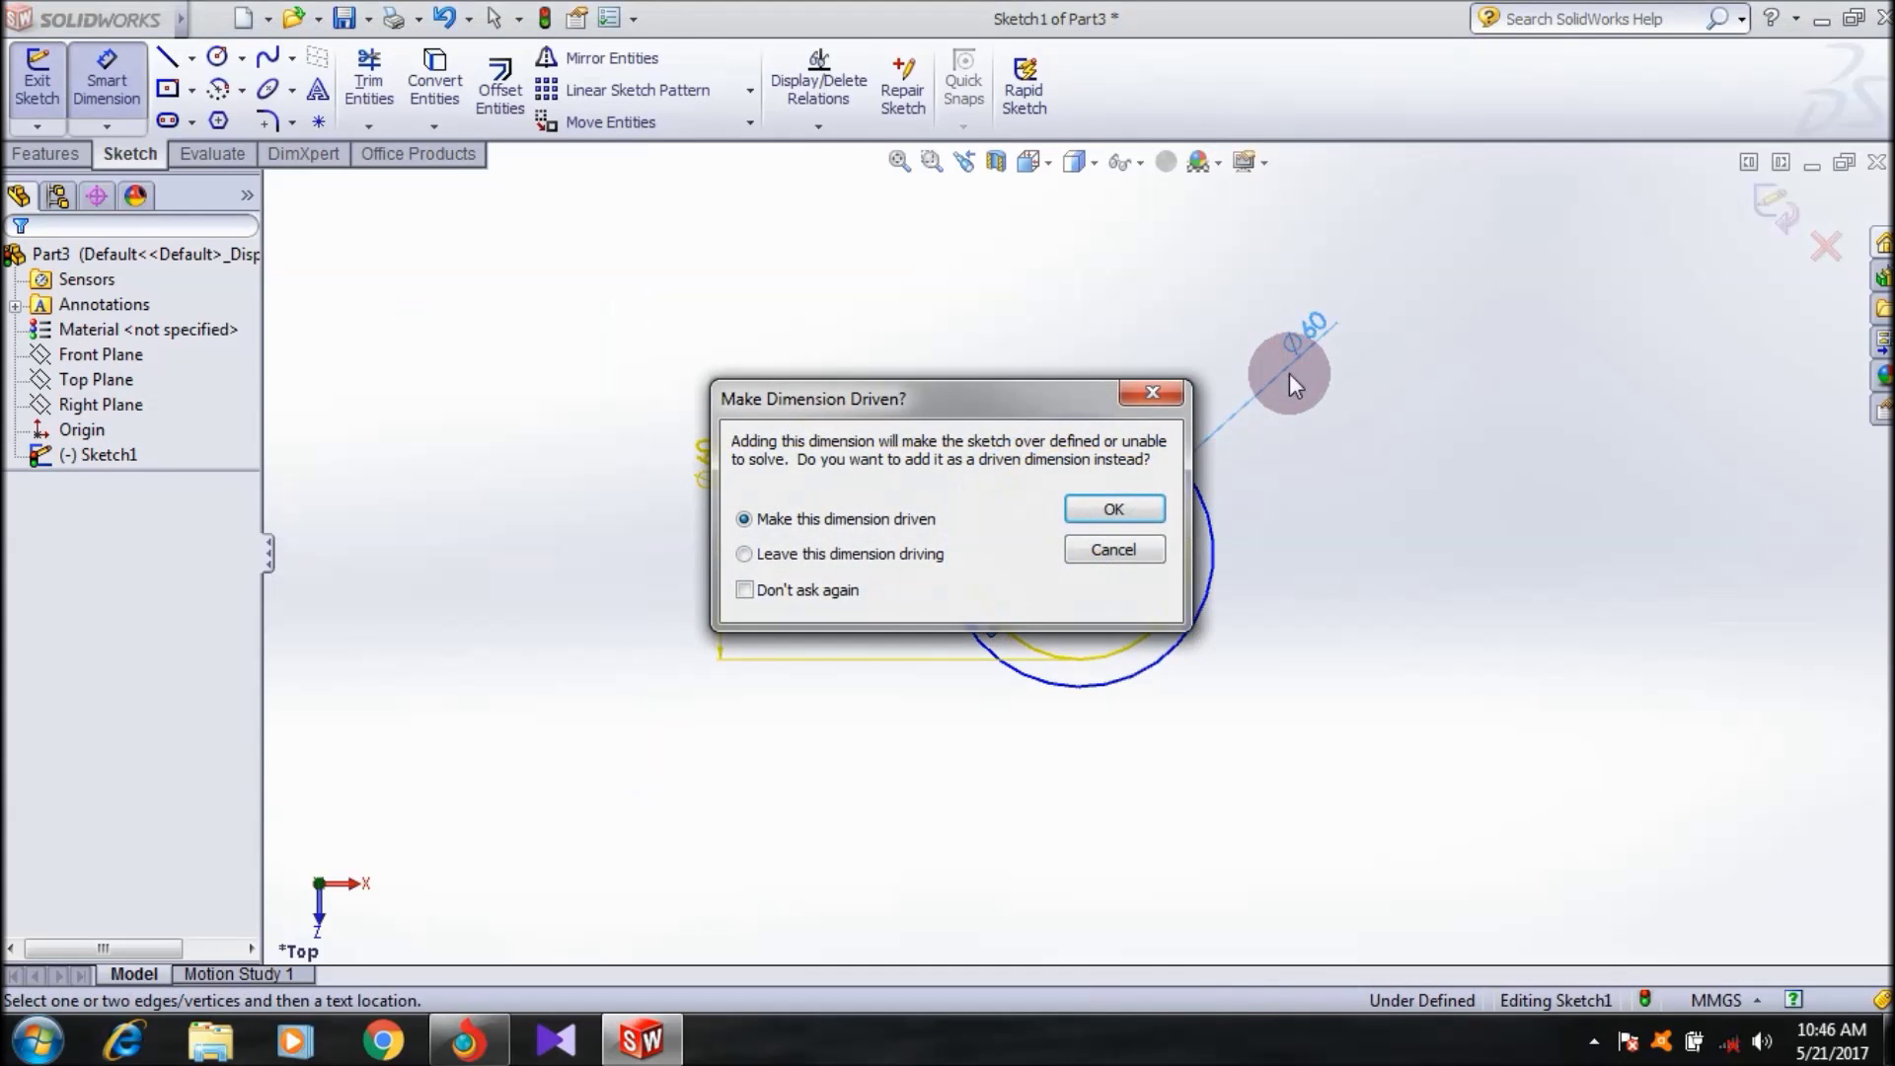
left_click(1114, 551)
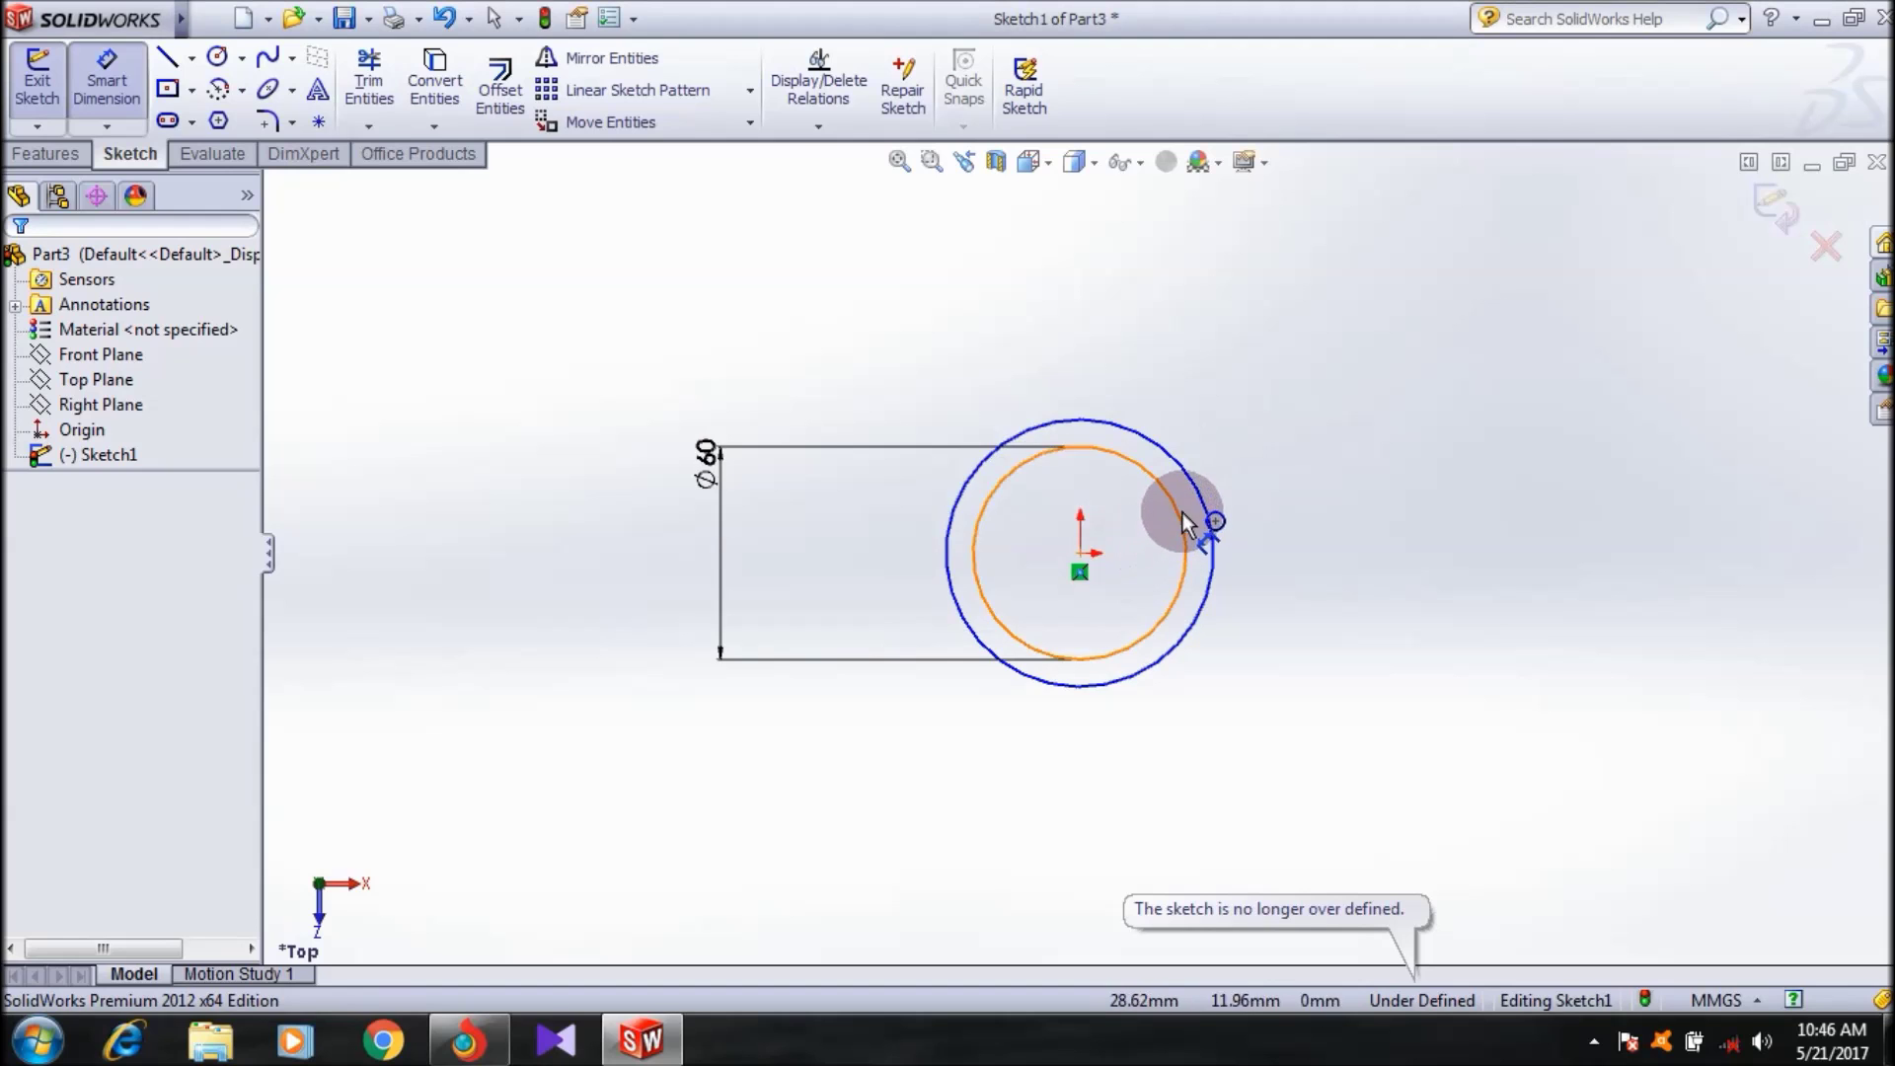
- Set the inner circle's diameter to 30 mm and the outer circle's to 60 mm
left_click(703, 450)
double_click(703, 450)
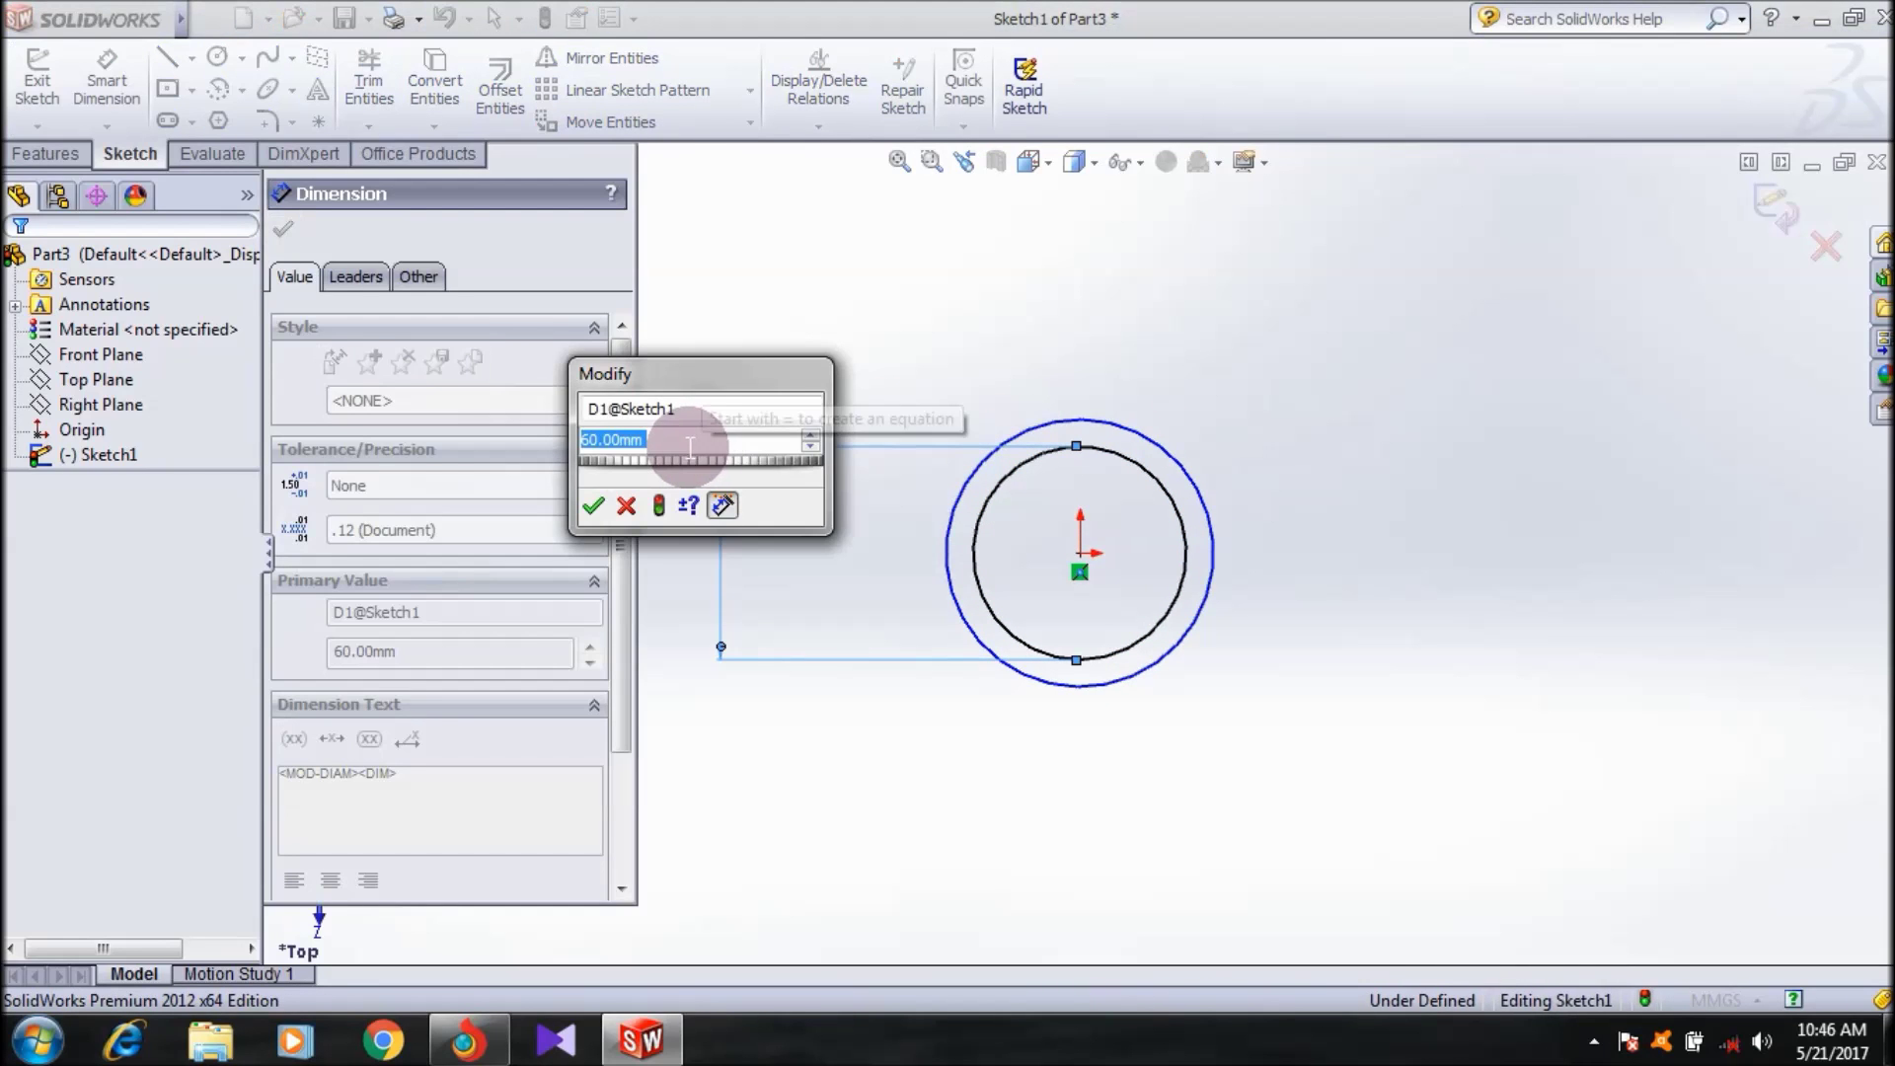
type("30")
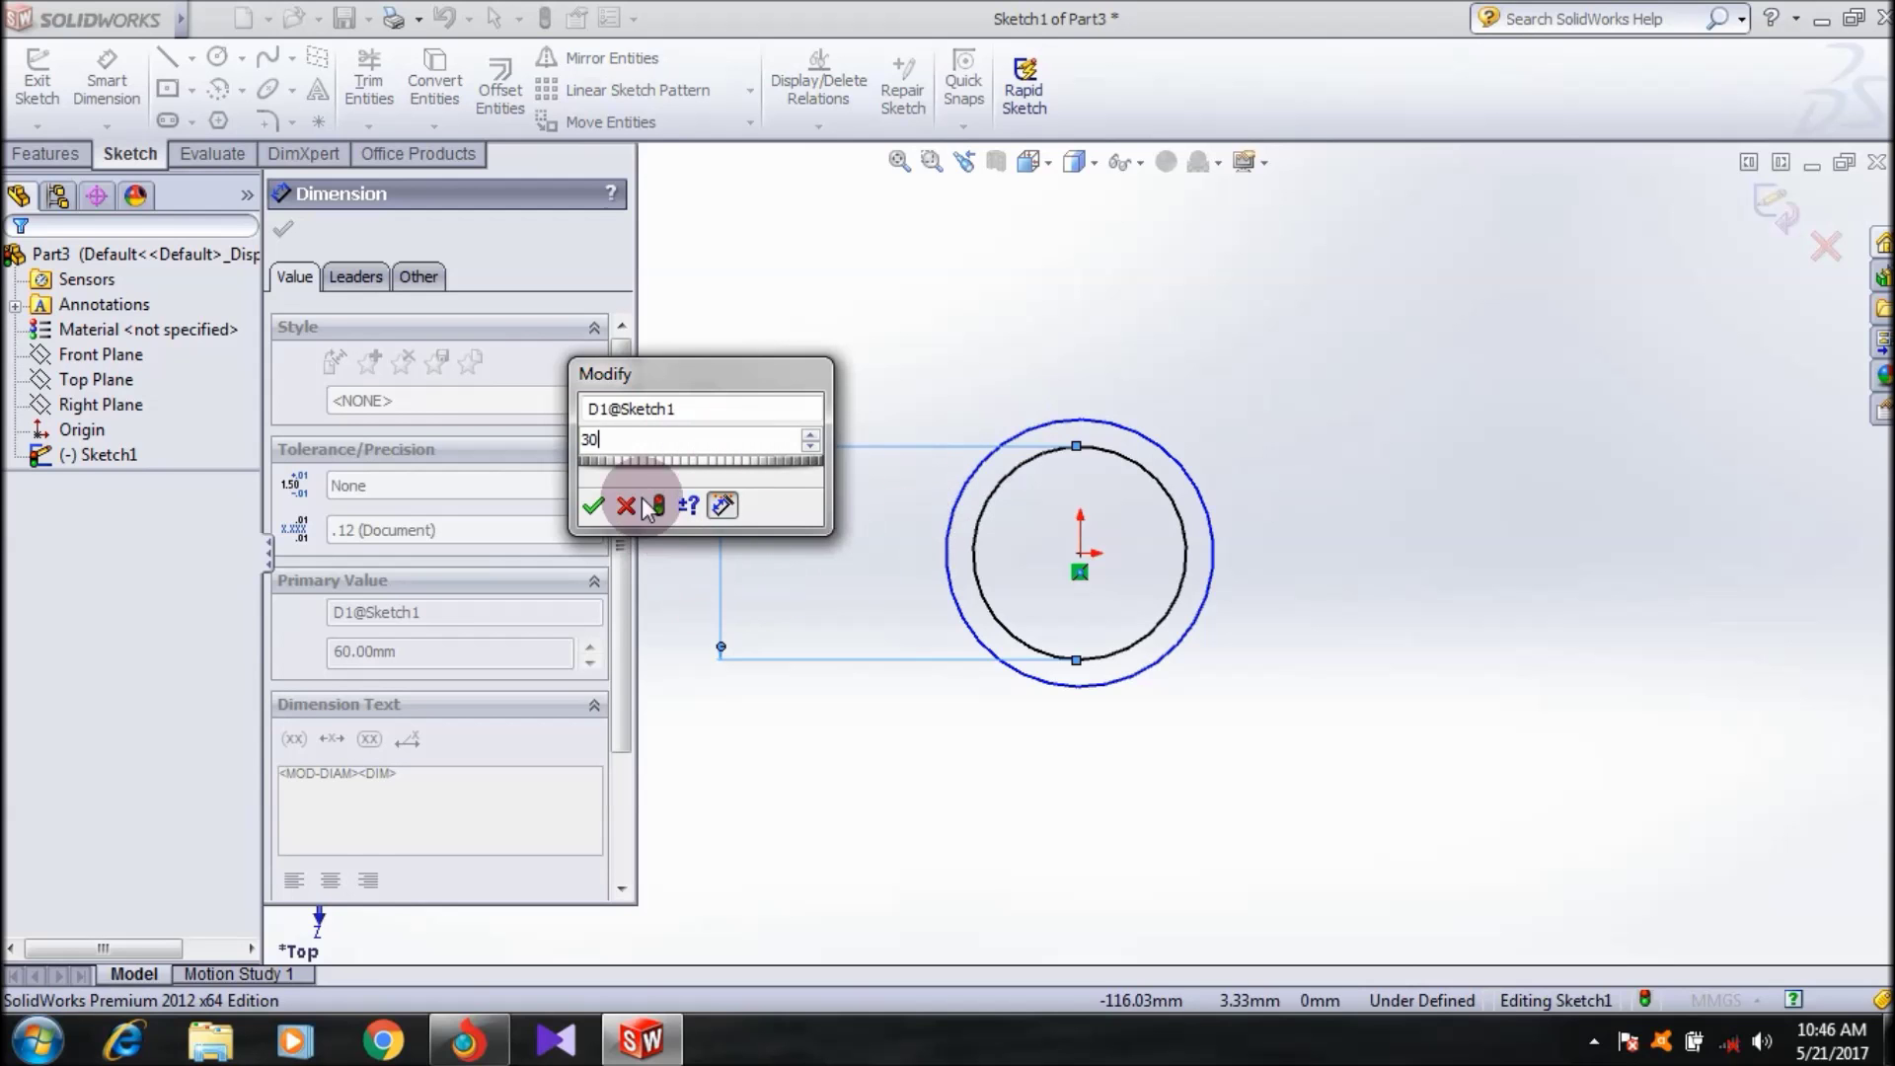
left_click(593, 507)
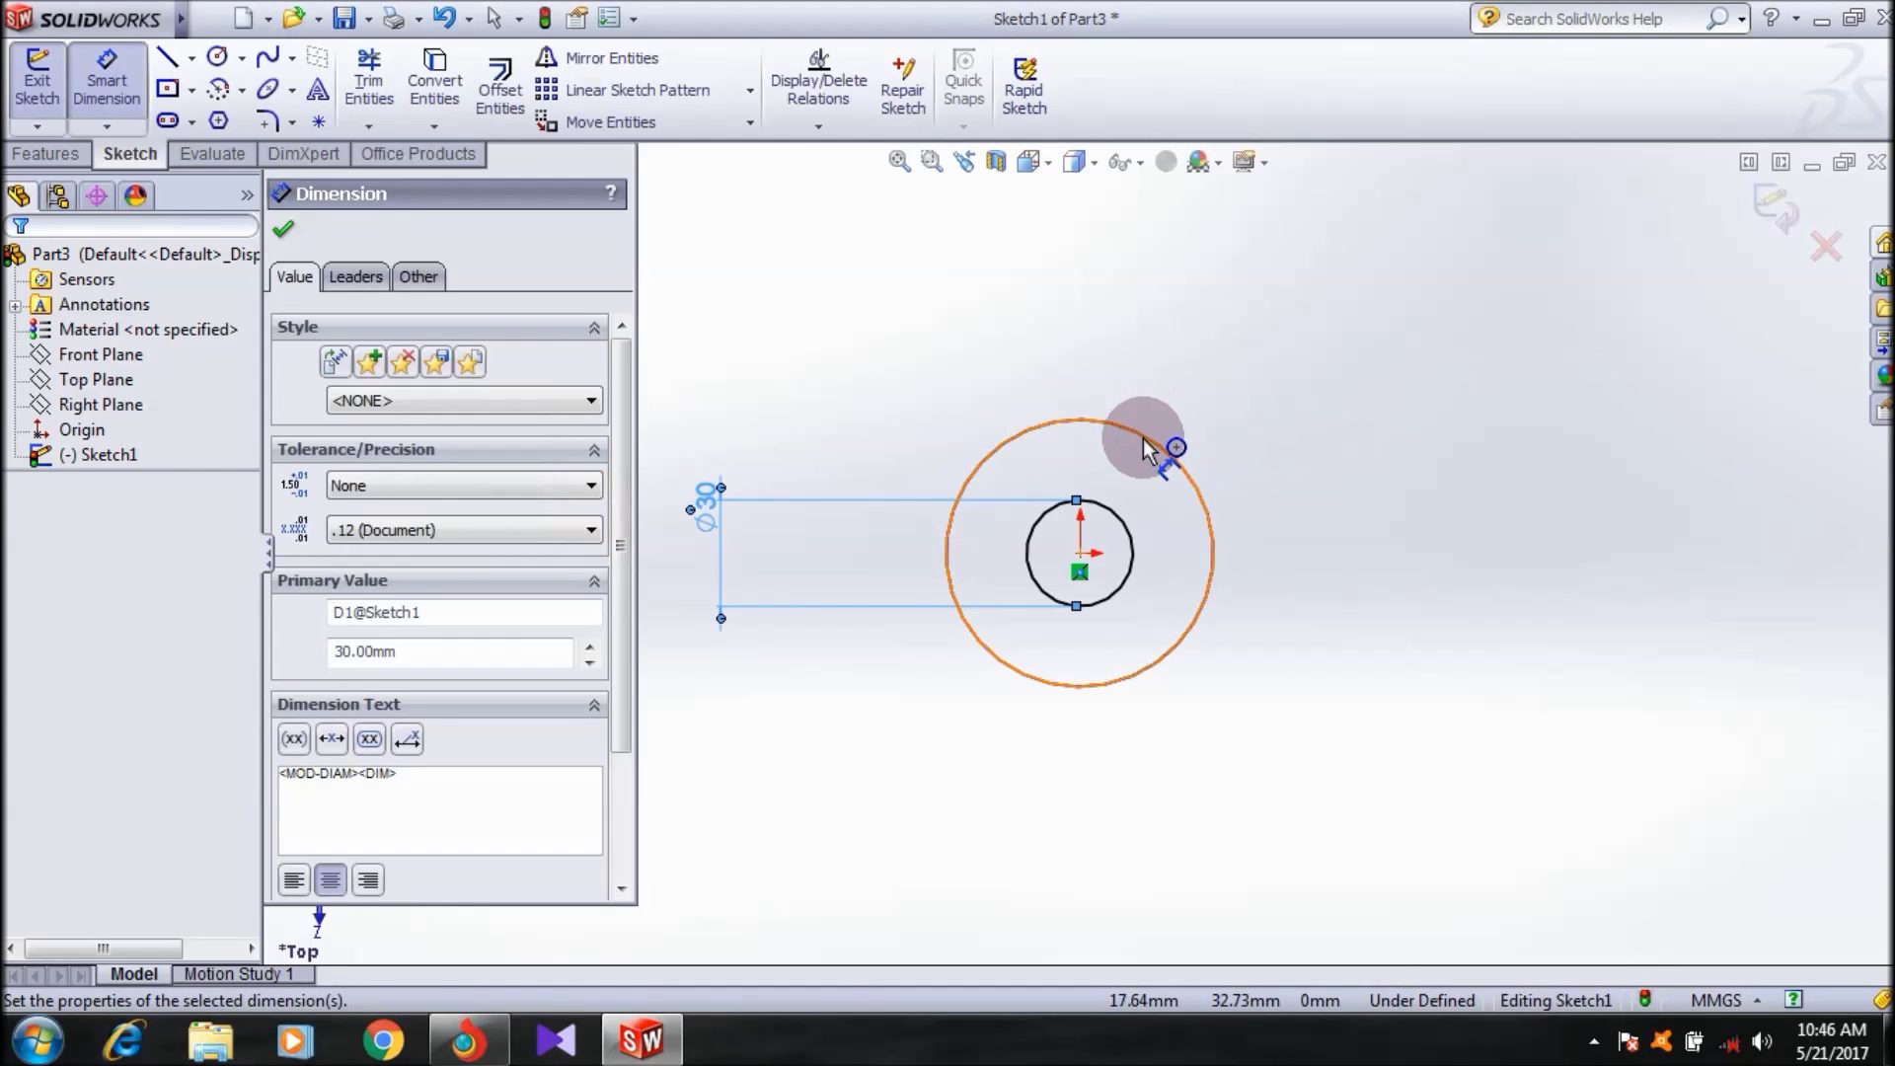
left_click(1145, 441)
left_click(1194, 395)
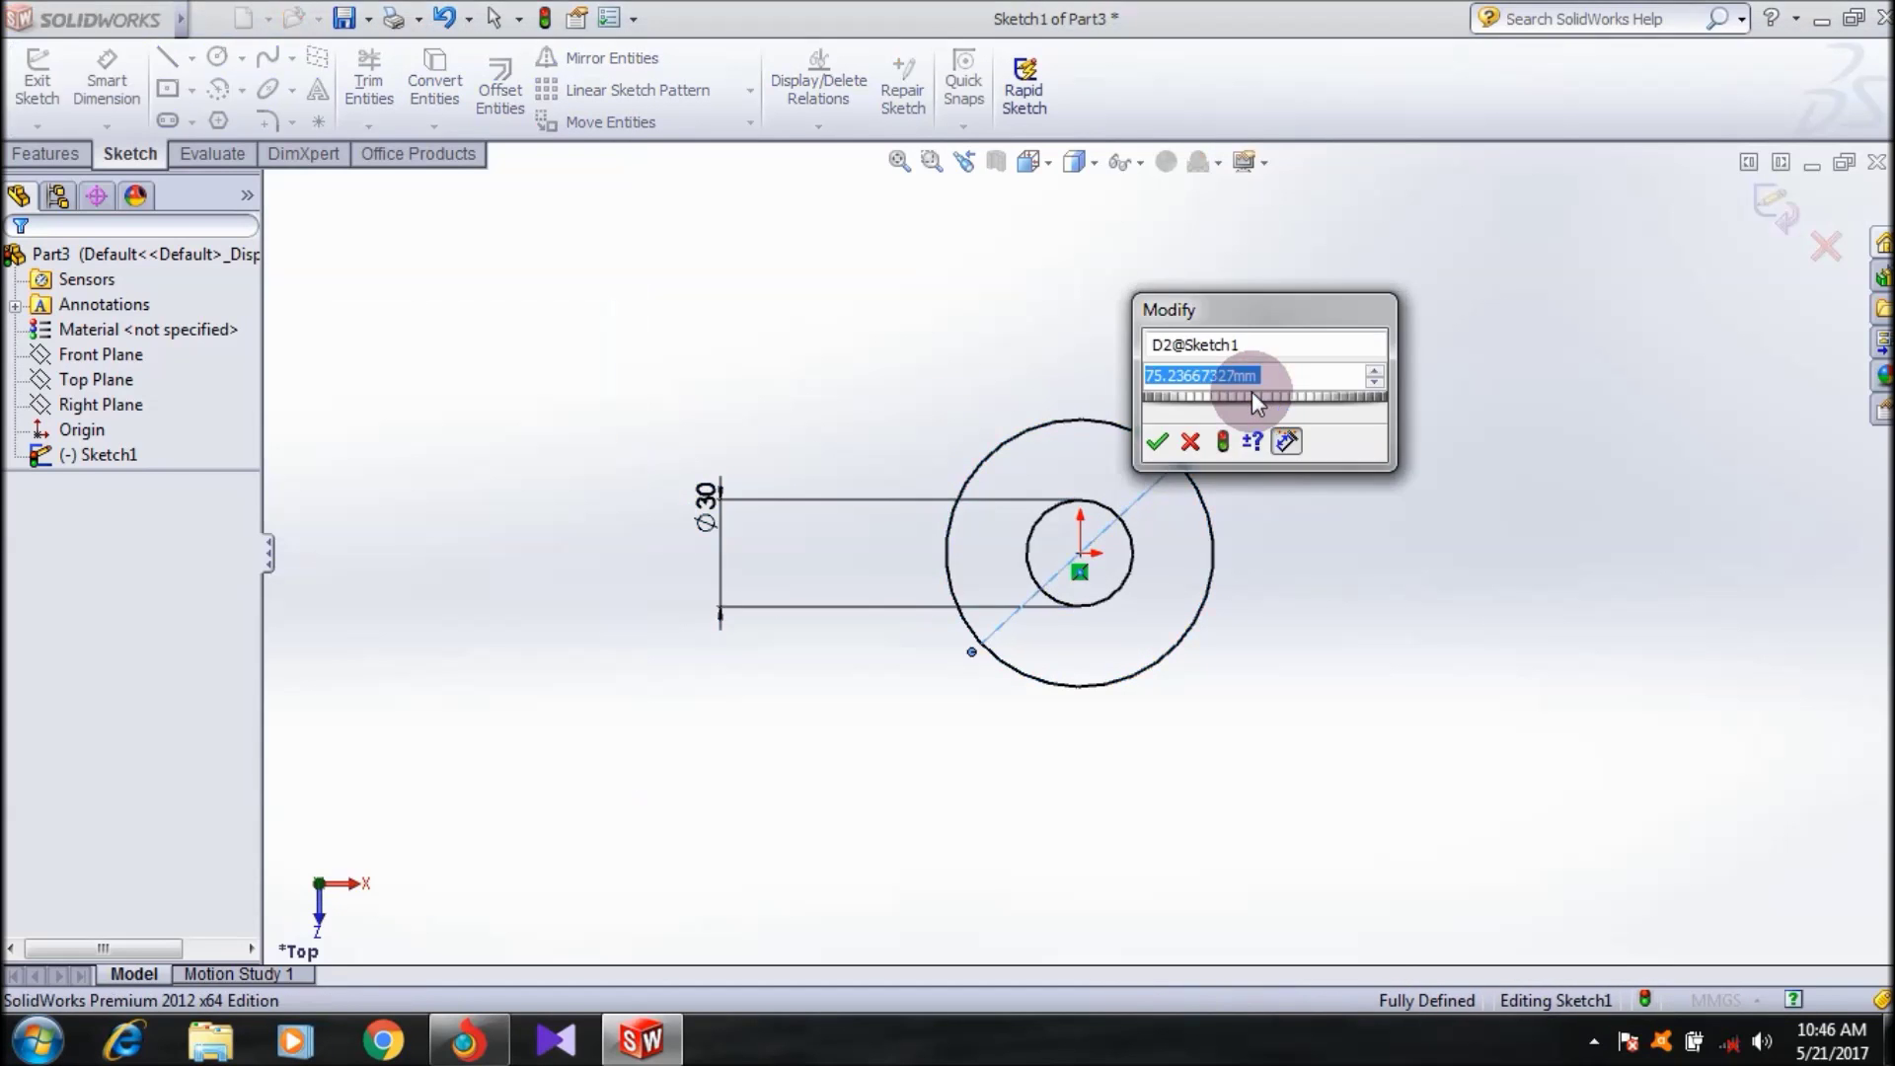
type("60")
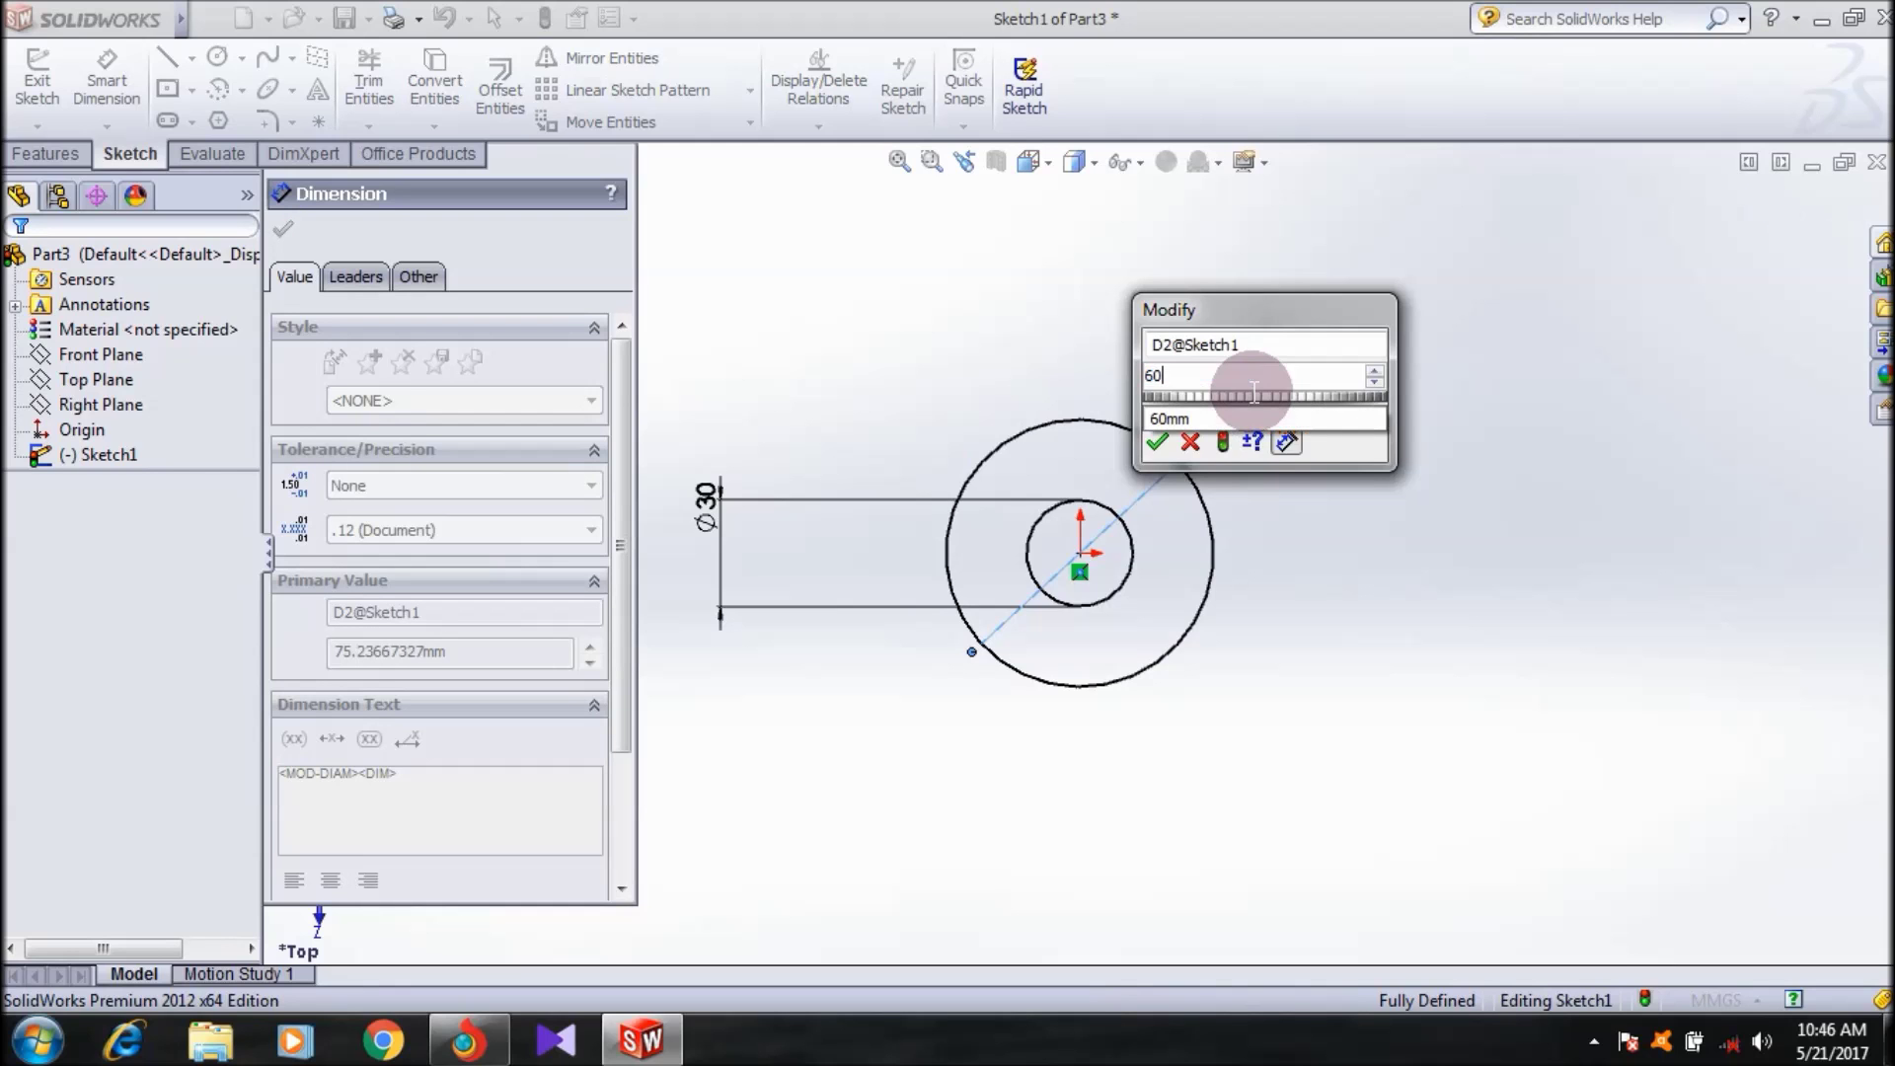
left_click(1161, 443)
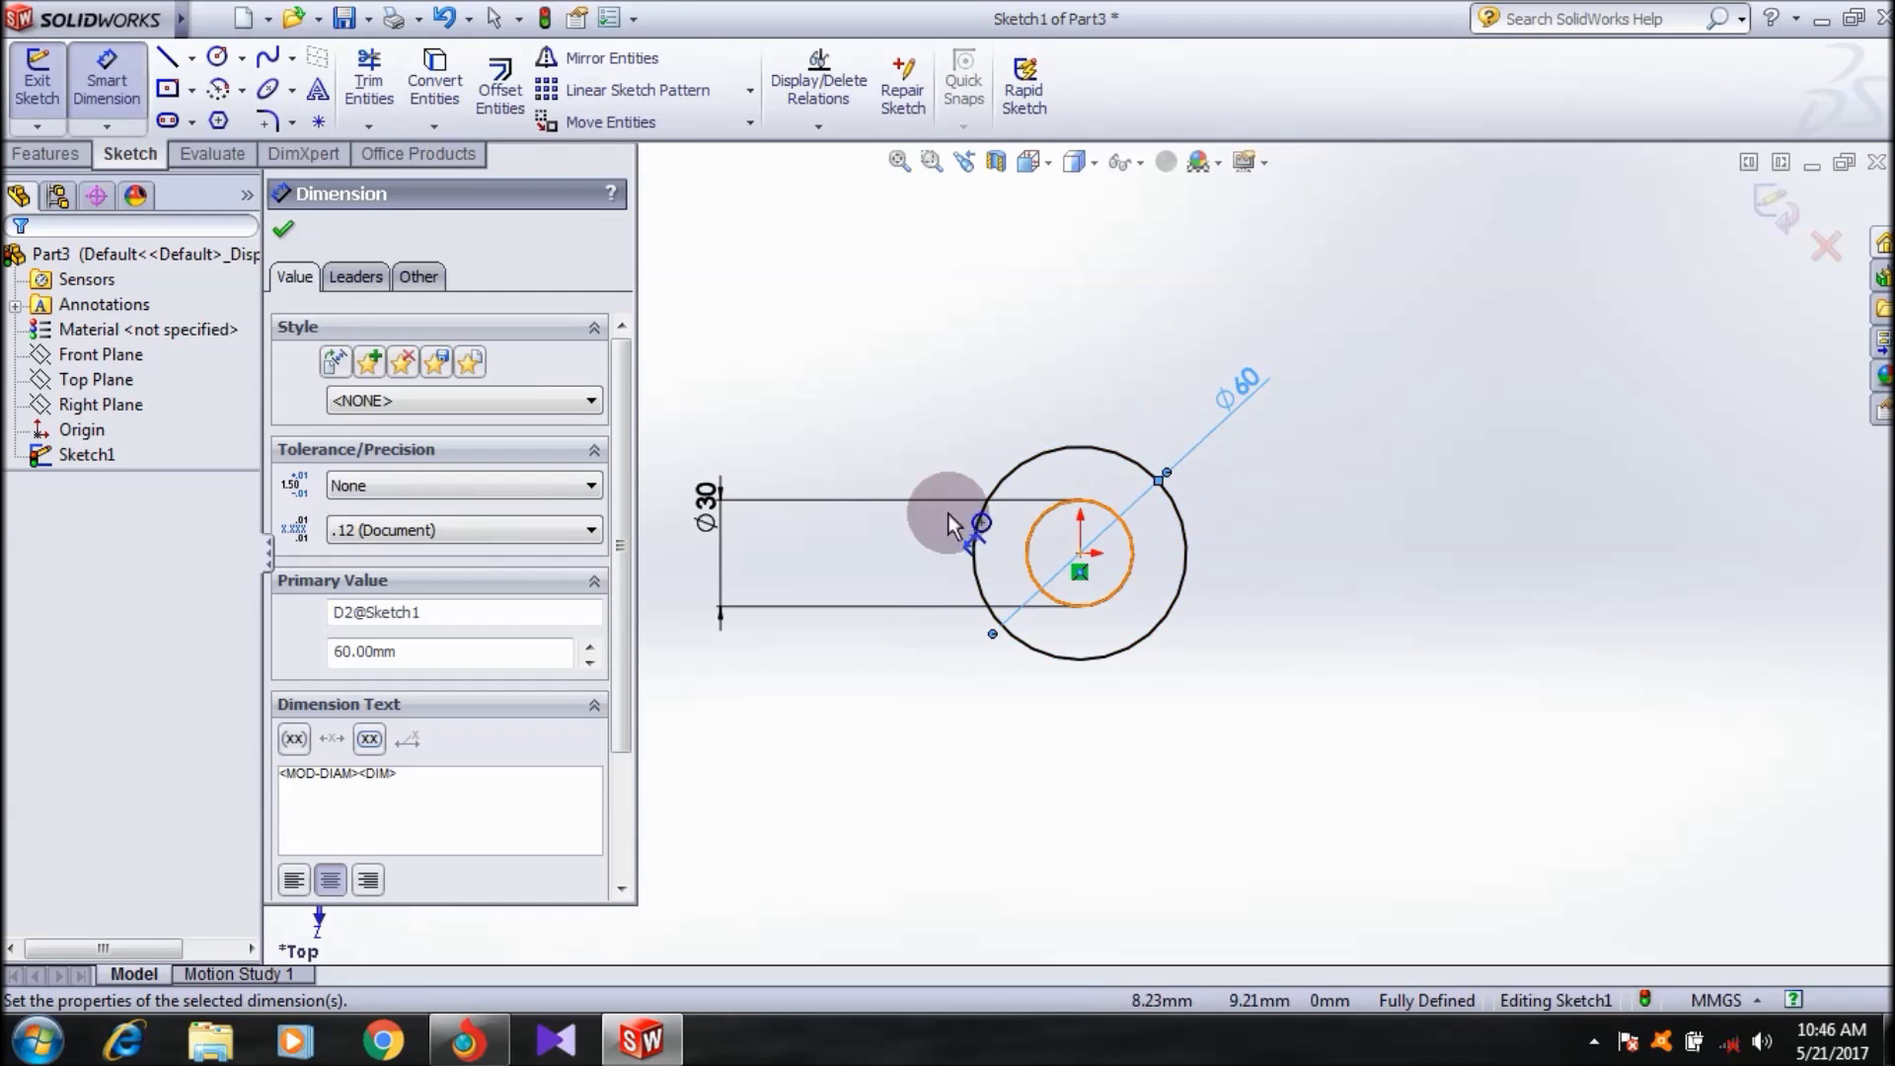
- Finish dimensioning and exit Sketch1
left_click(283, 229)
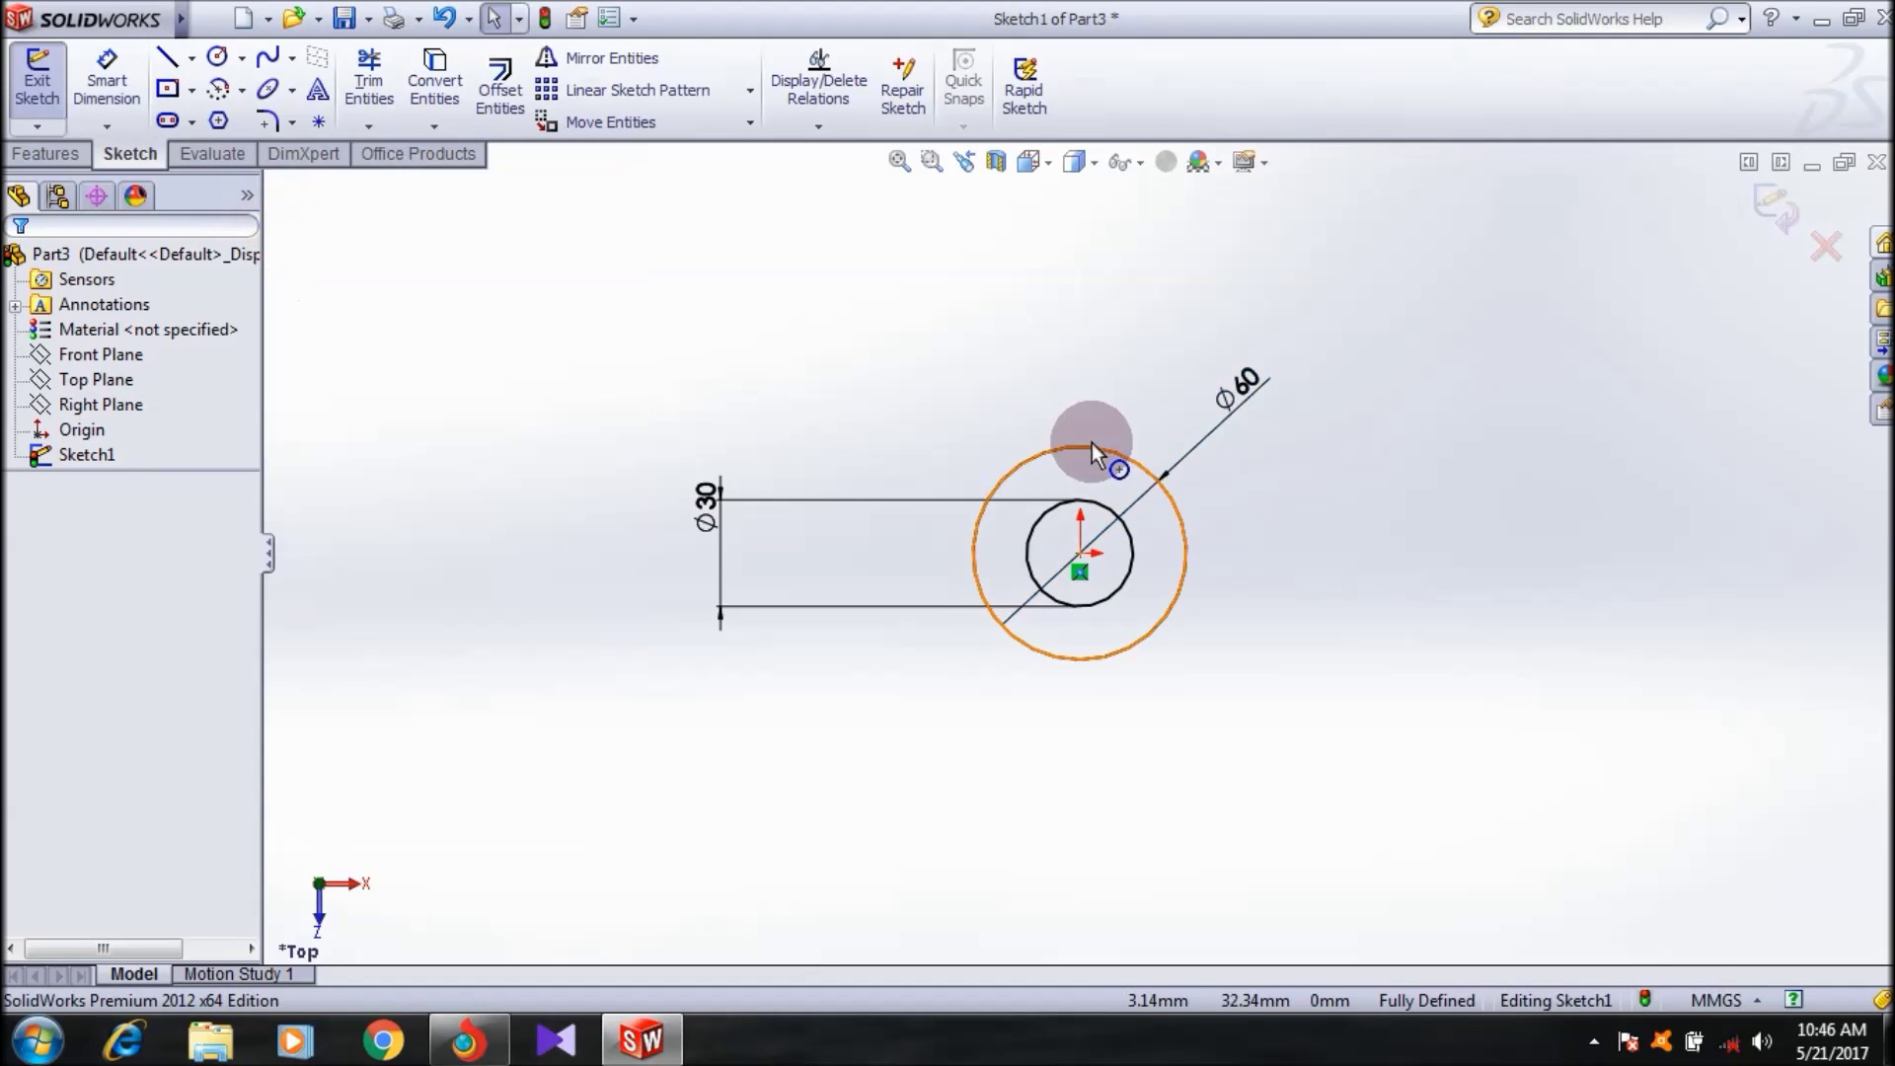
scroll(1137, 602, "down", 5)
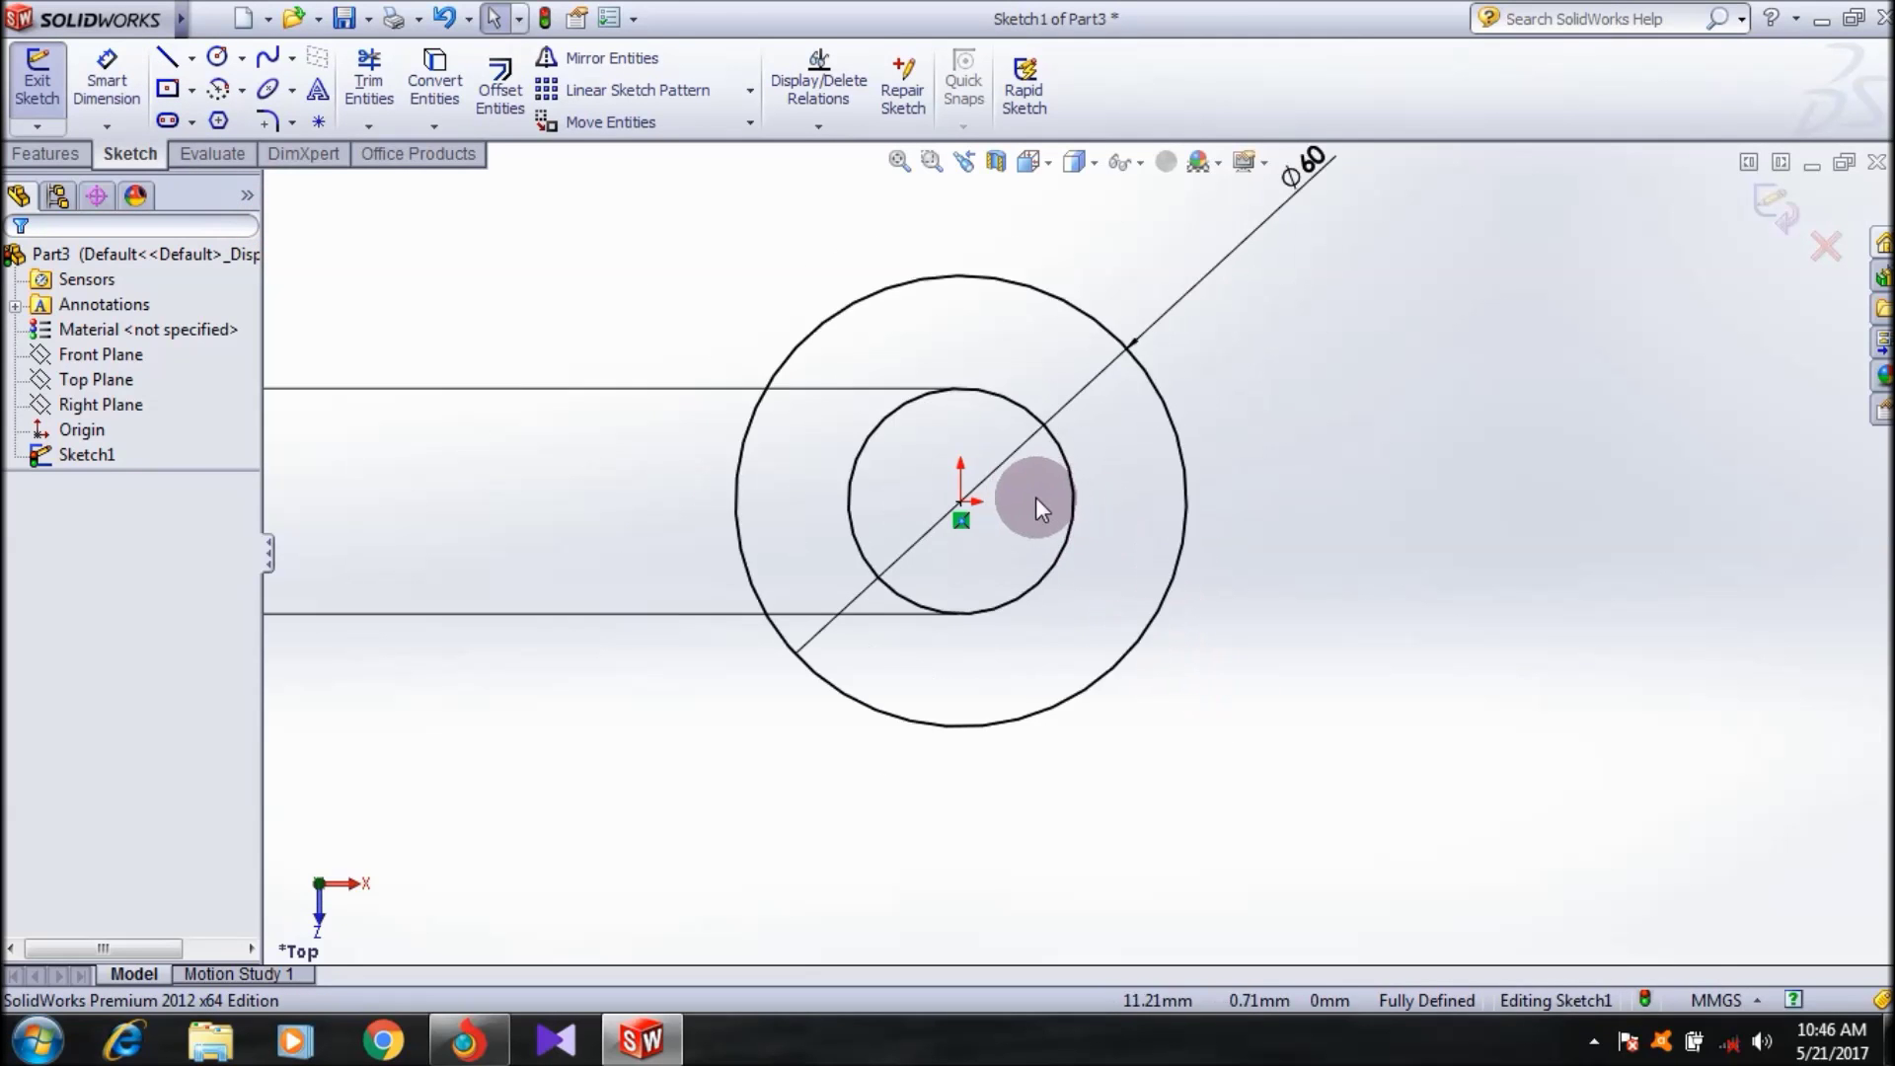
scroll(1034, 505, "down", 1)
left_click(36, 77)
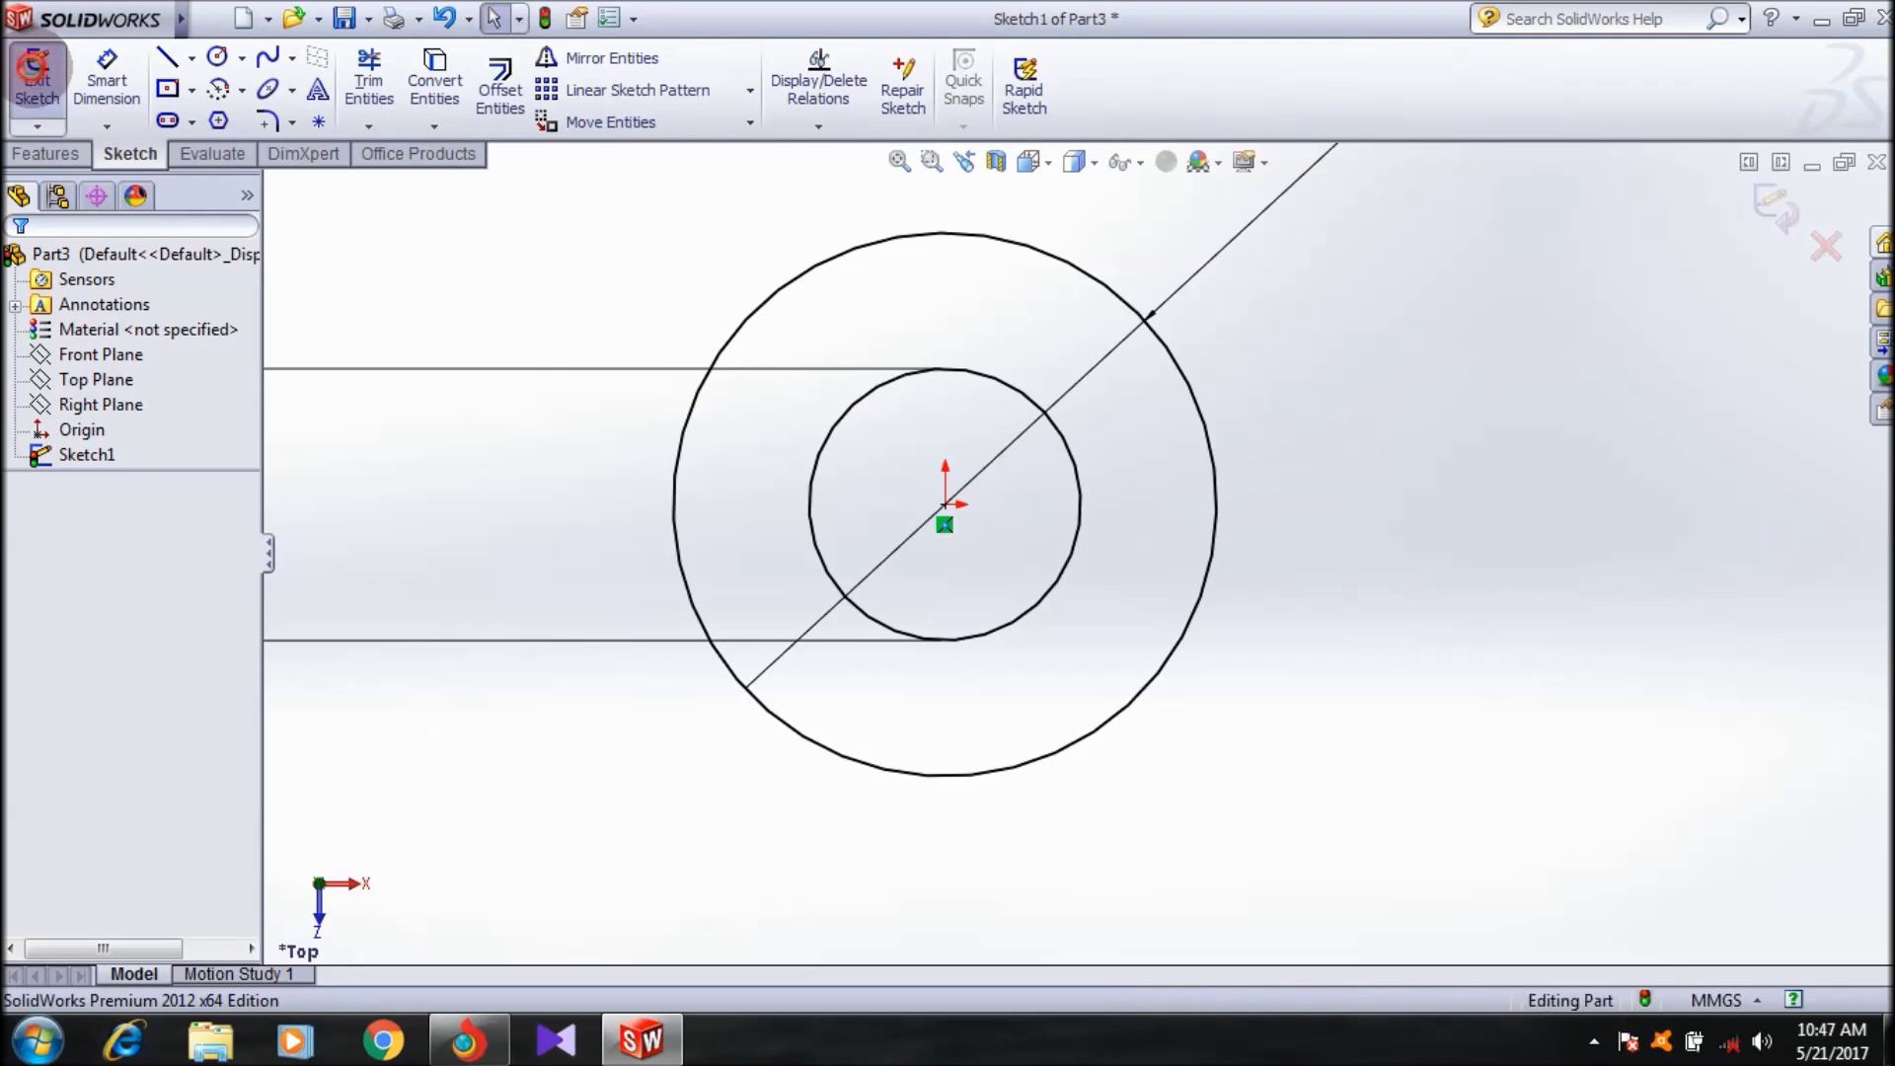
- Extrude Sketch1 12 mm with Extruded Boss/Base to form the solid ring
left_click(45, 154)
left_click(89, 455)
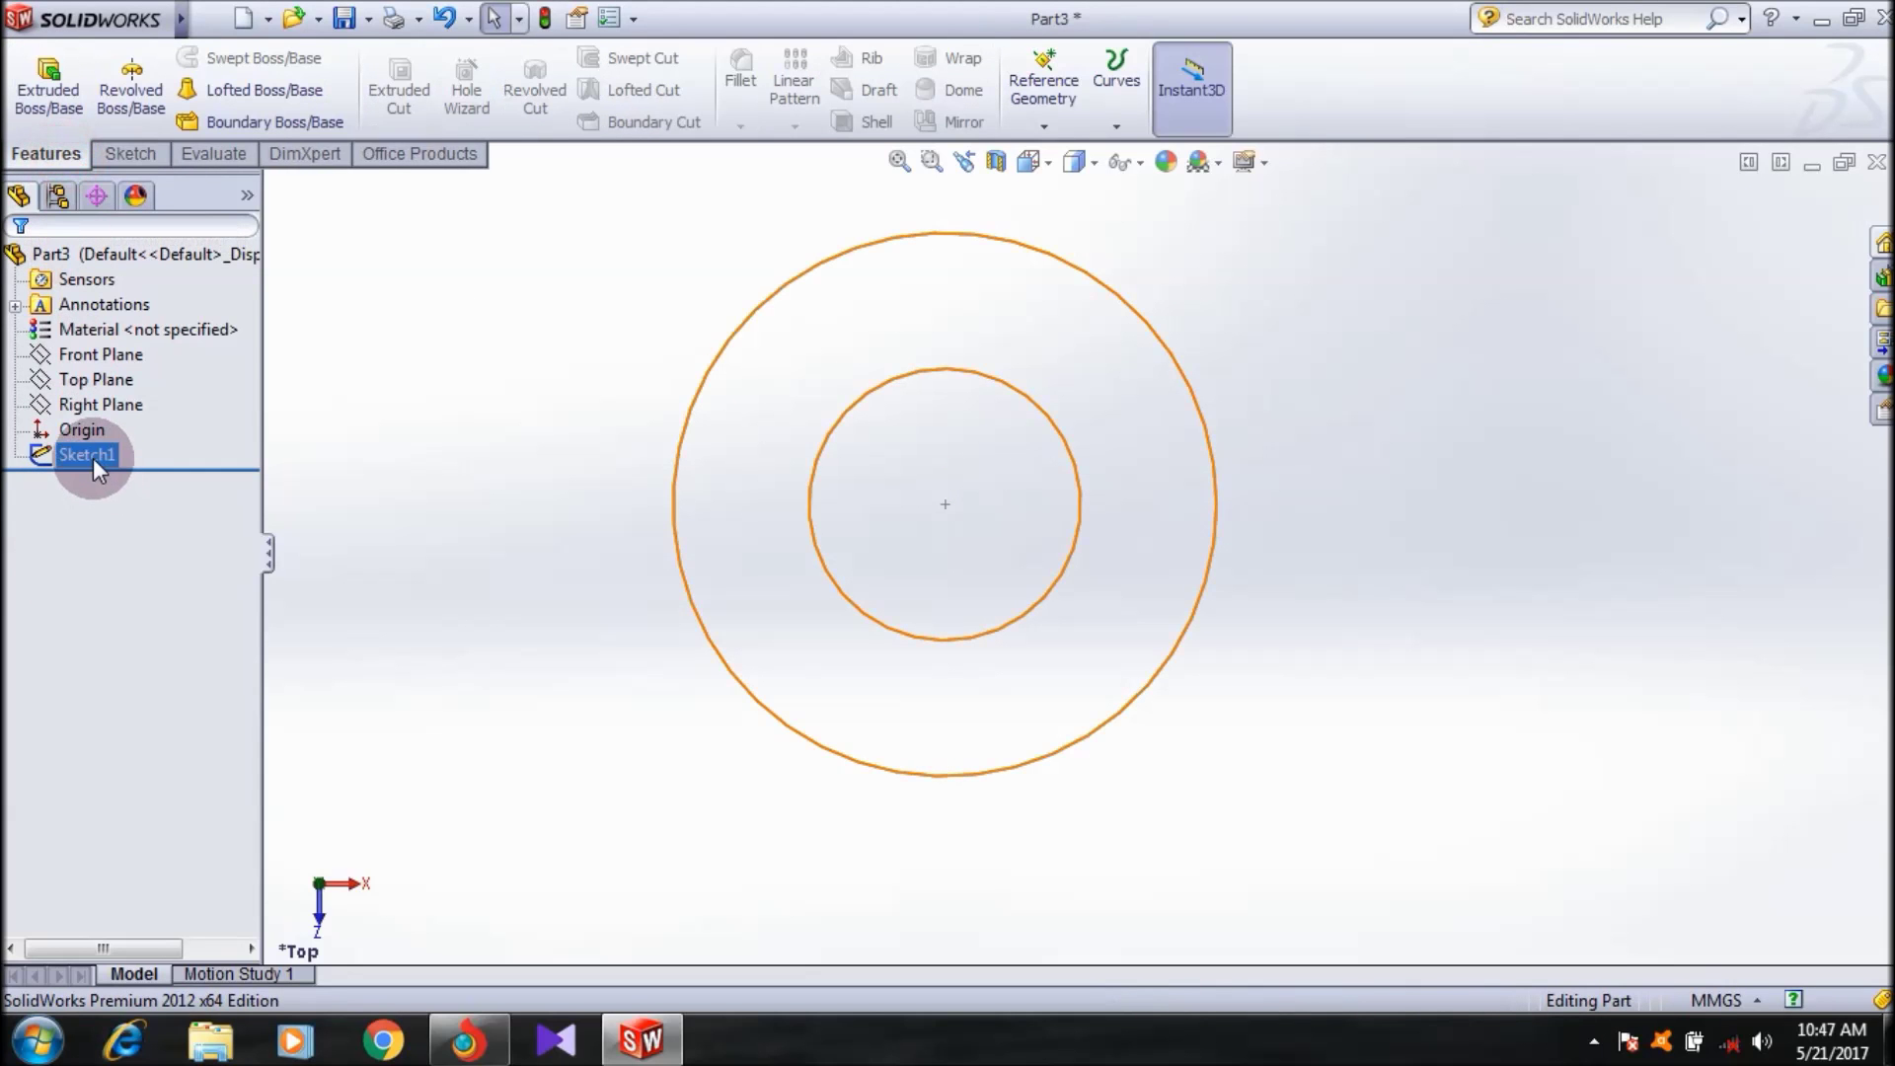
left_click(93, 458)
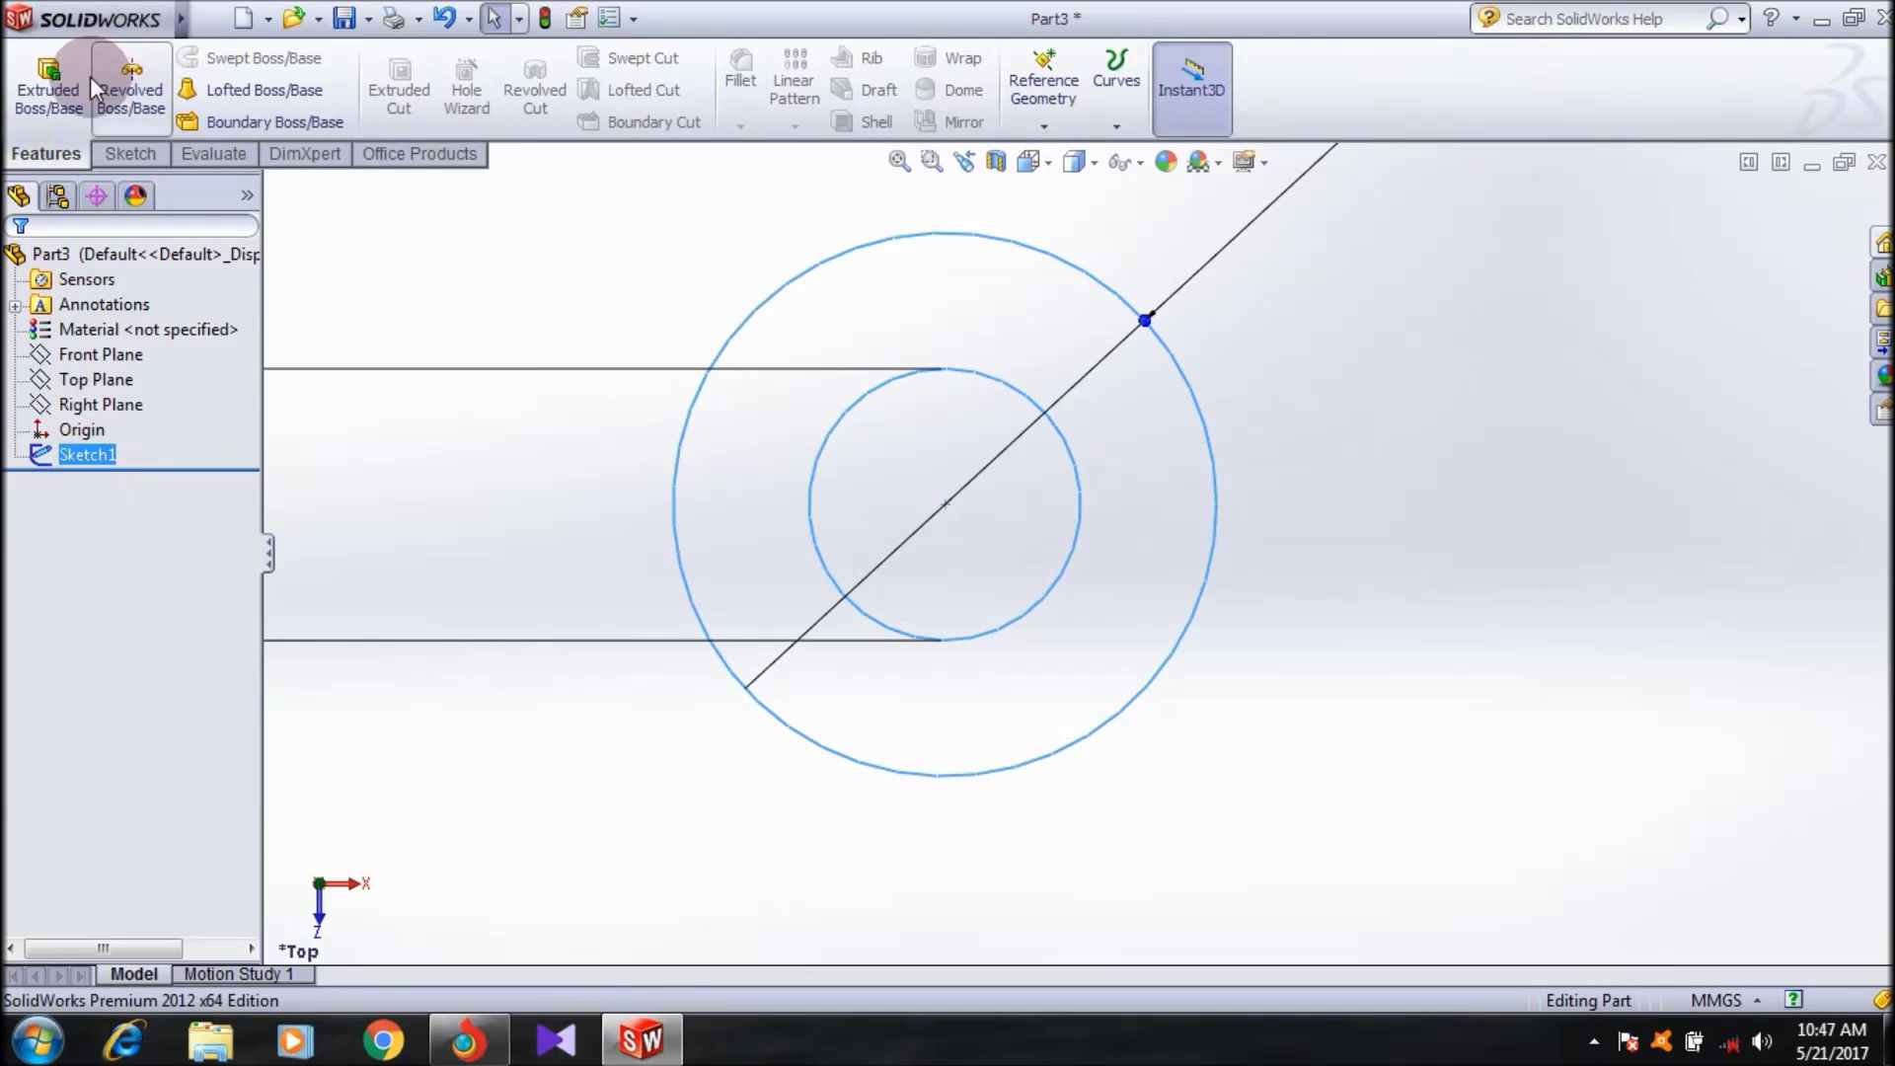
left_click(50, 84)
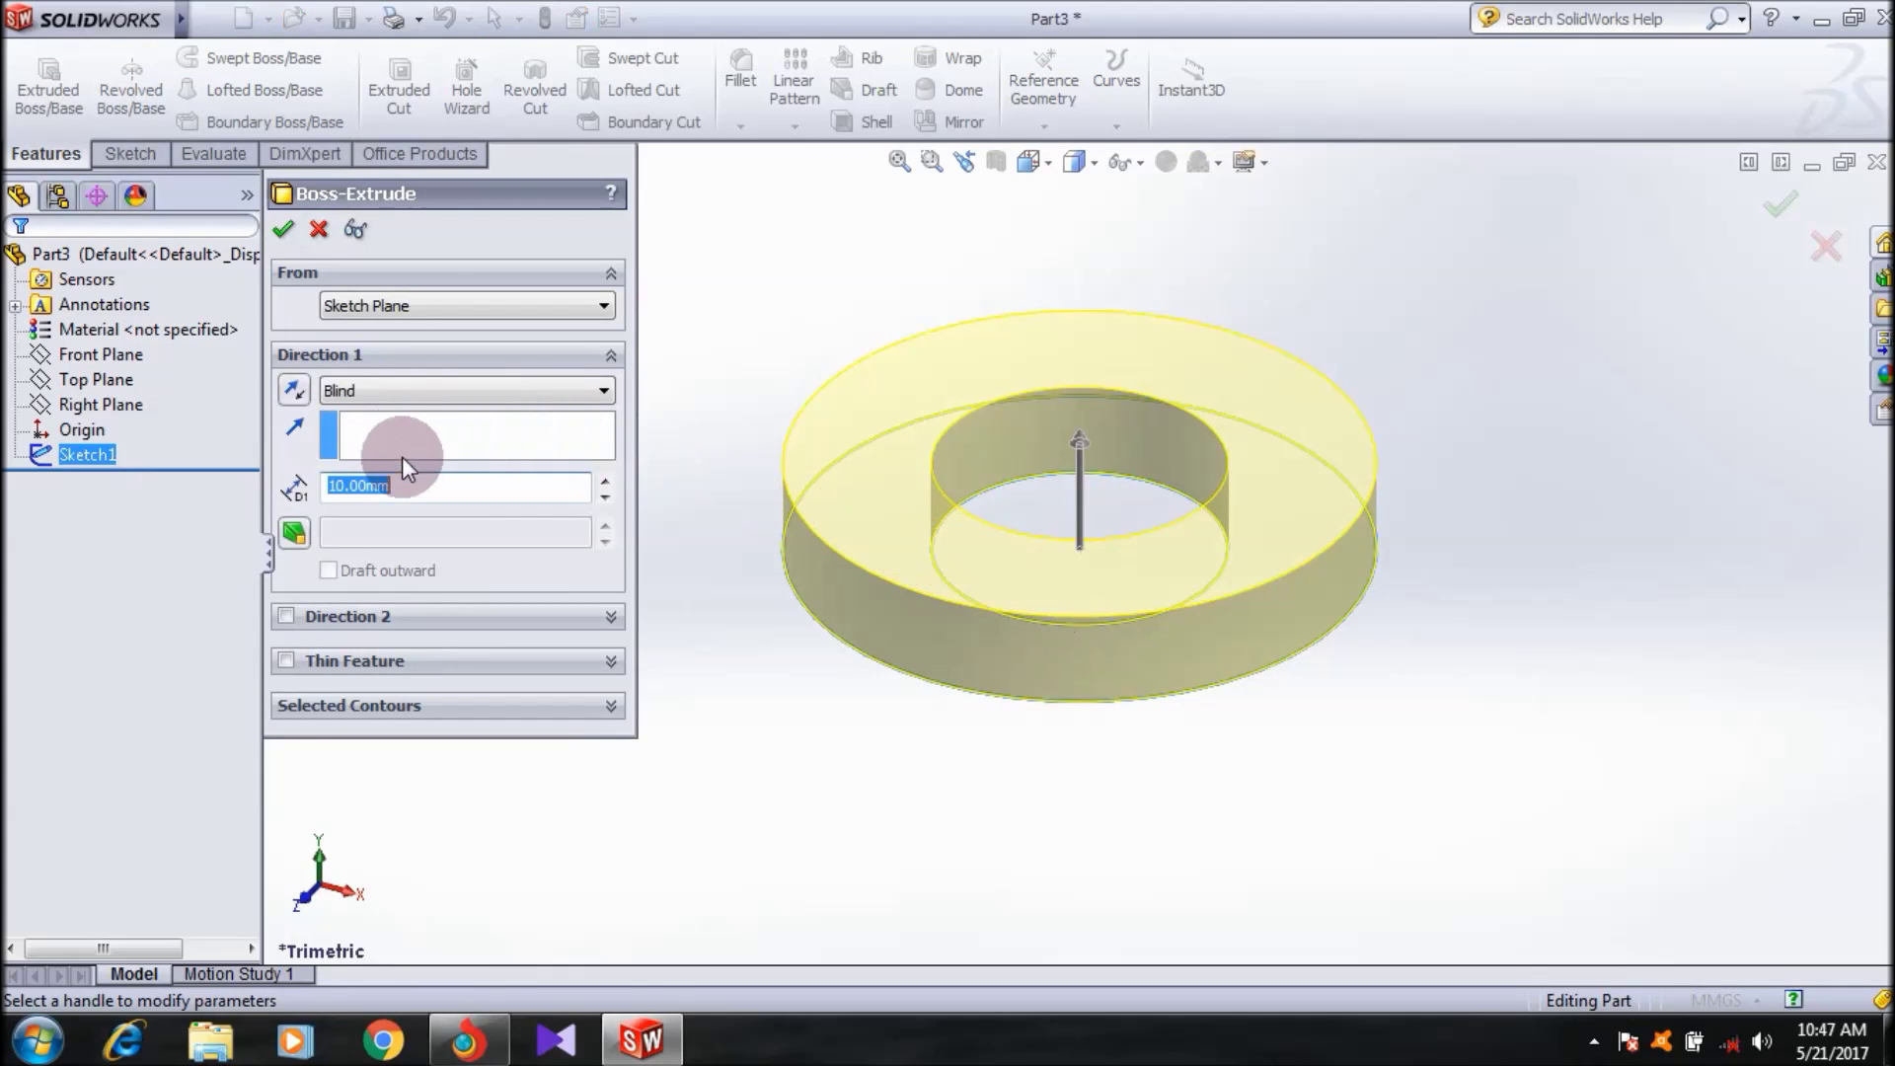
type("12")
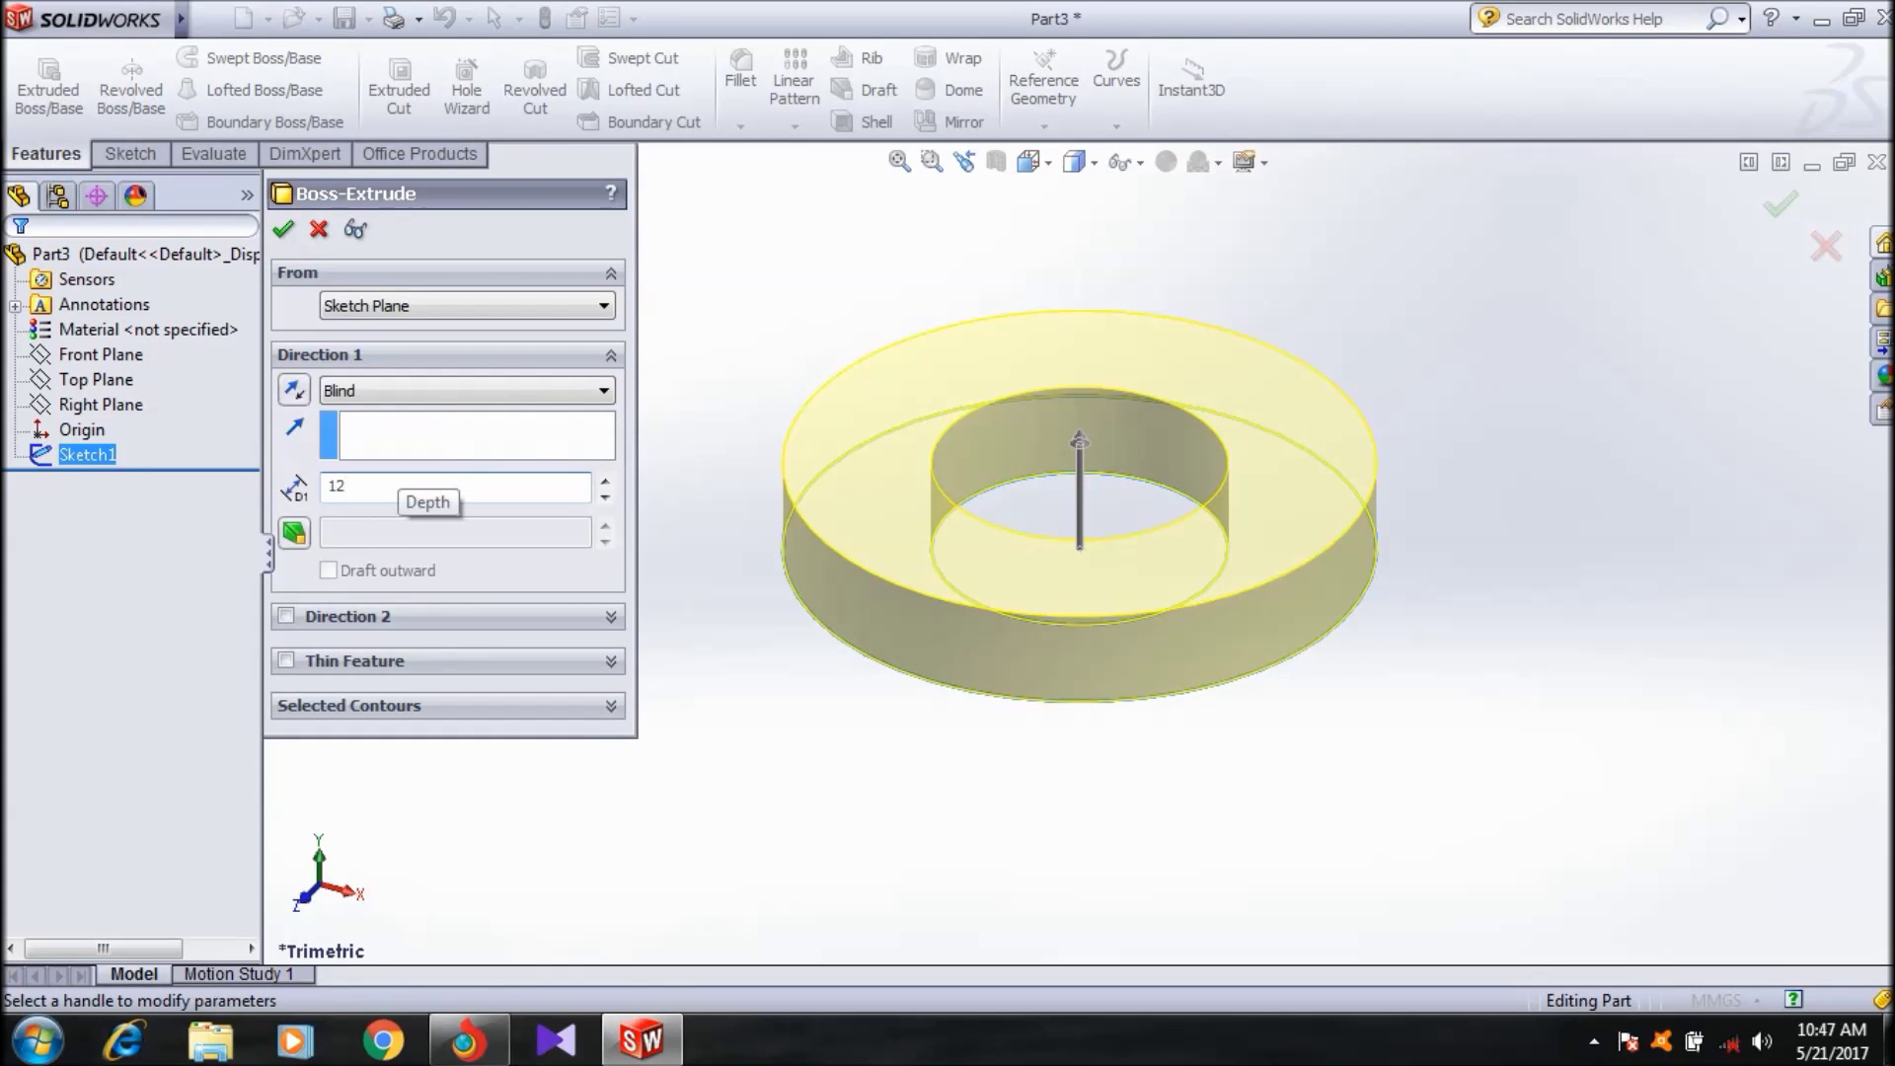
left_click(285, 230)
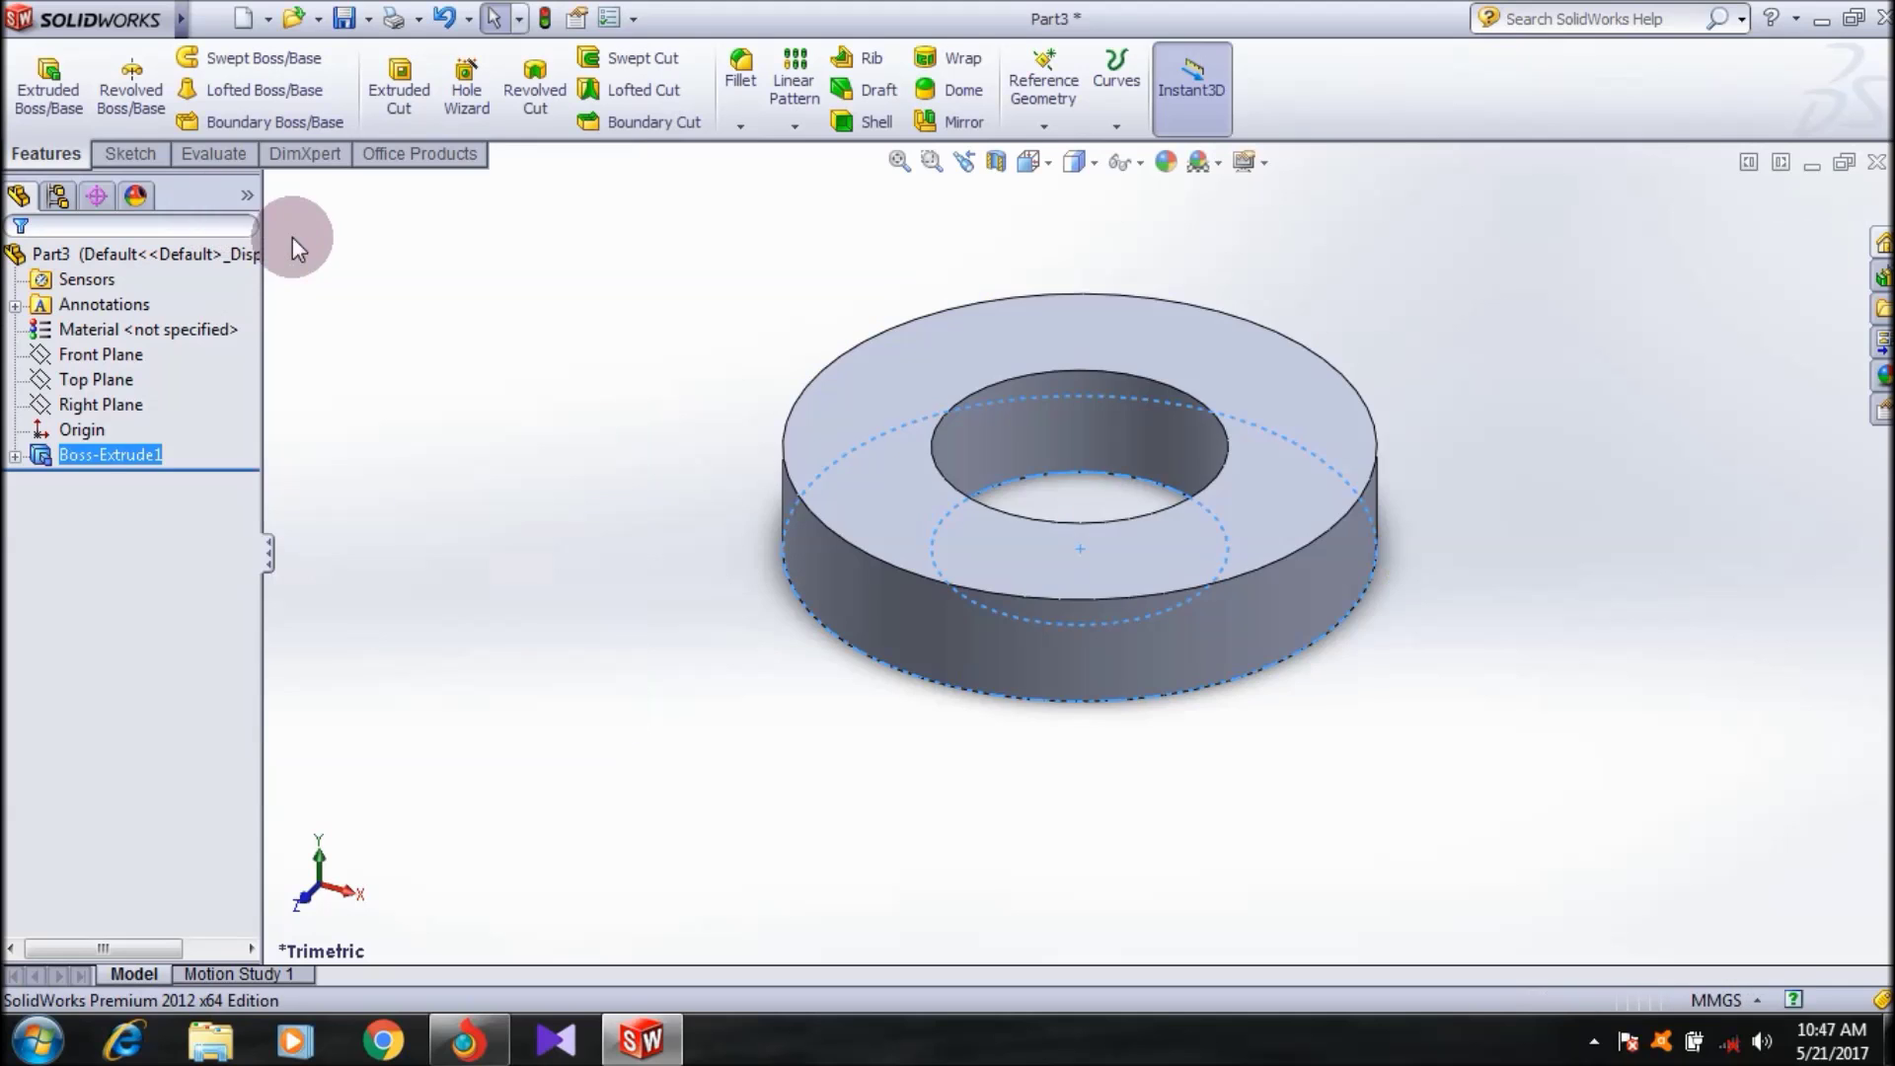
- Orient the view Normal To the ring's top face for sketching
left_click(1106, 324)
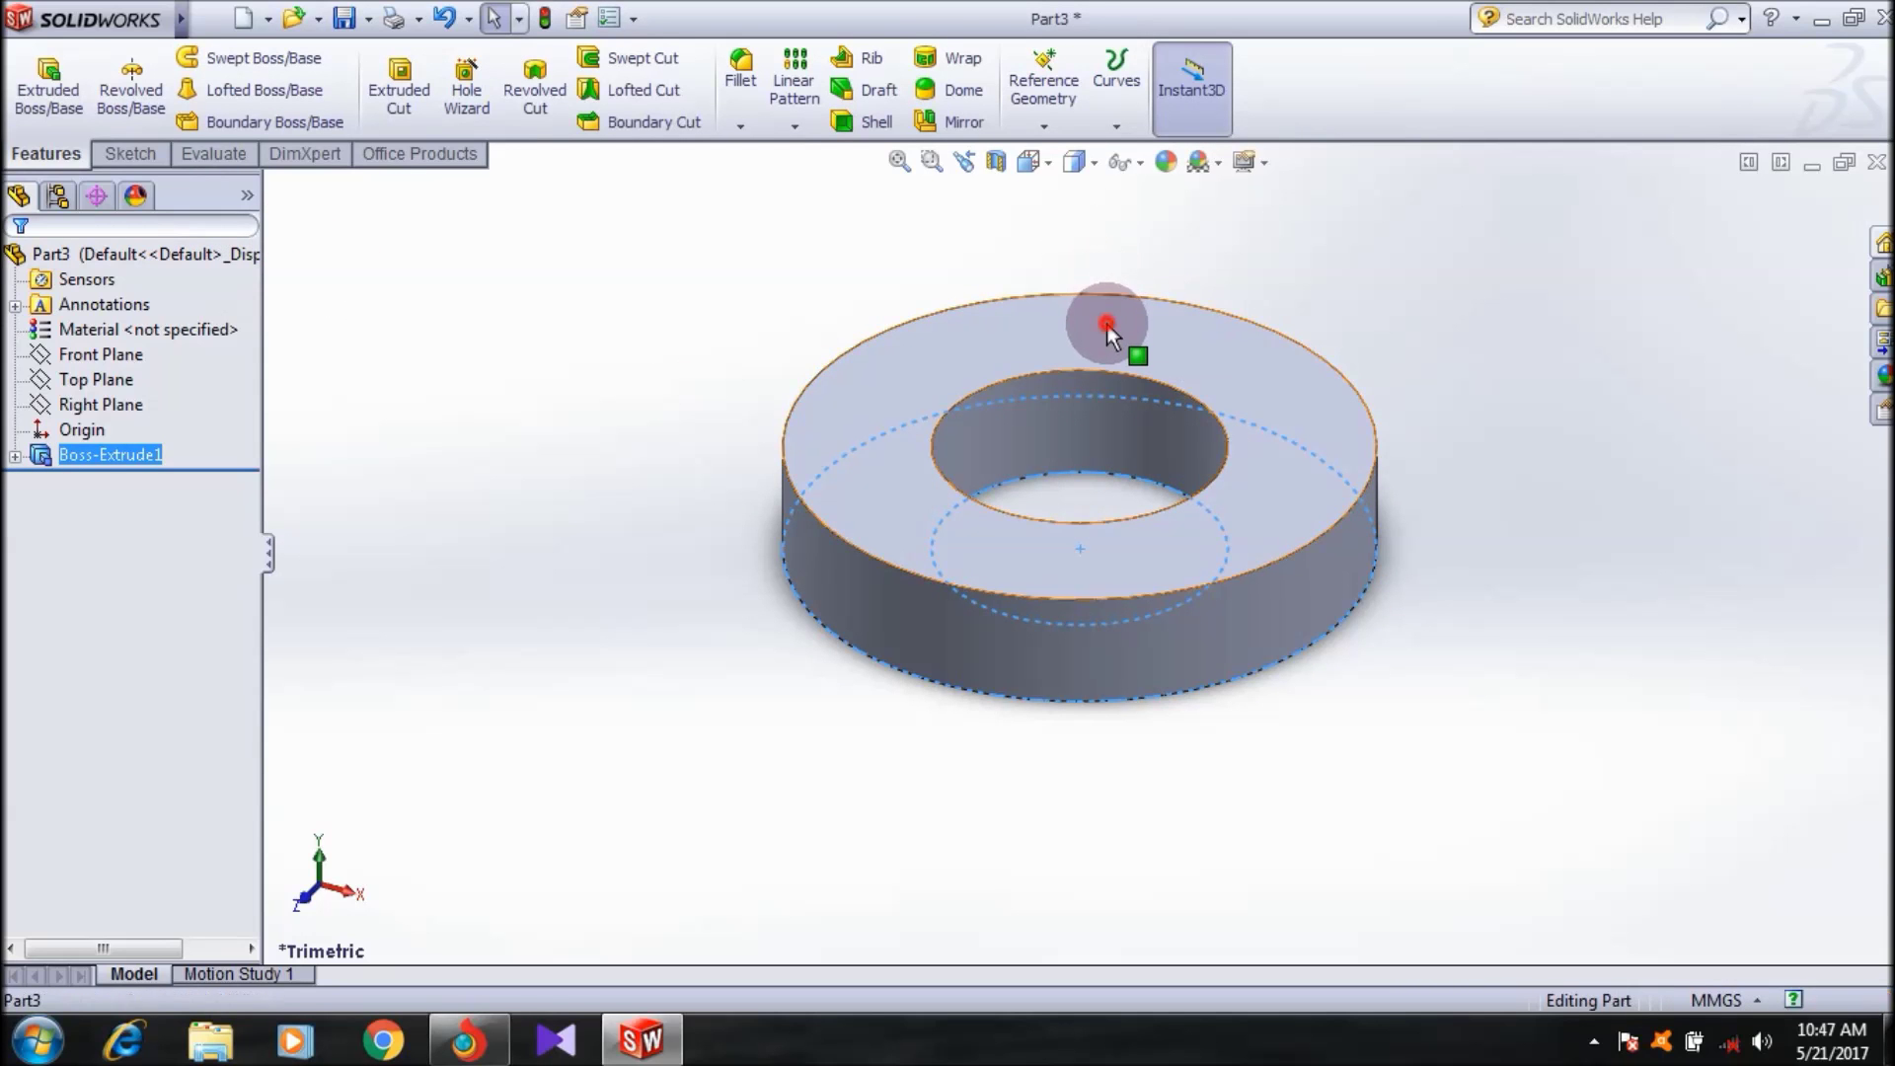
right_click(1189, 345)
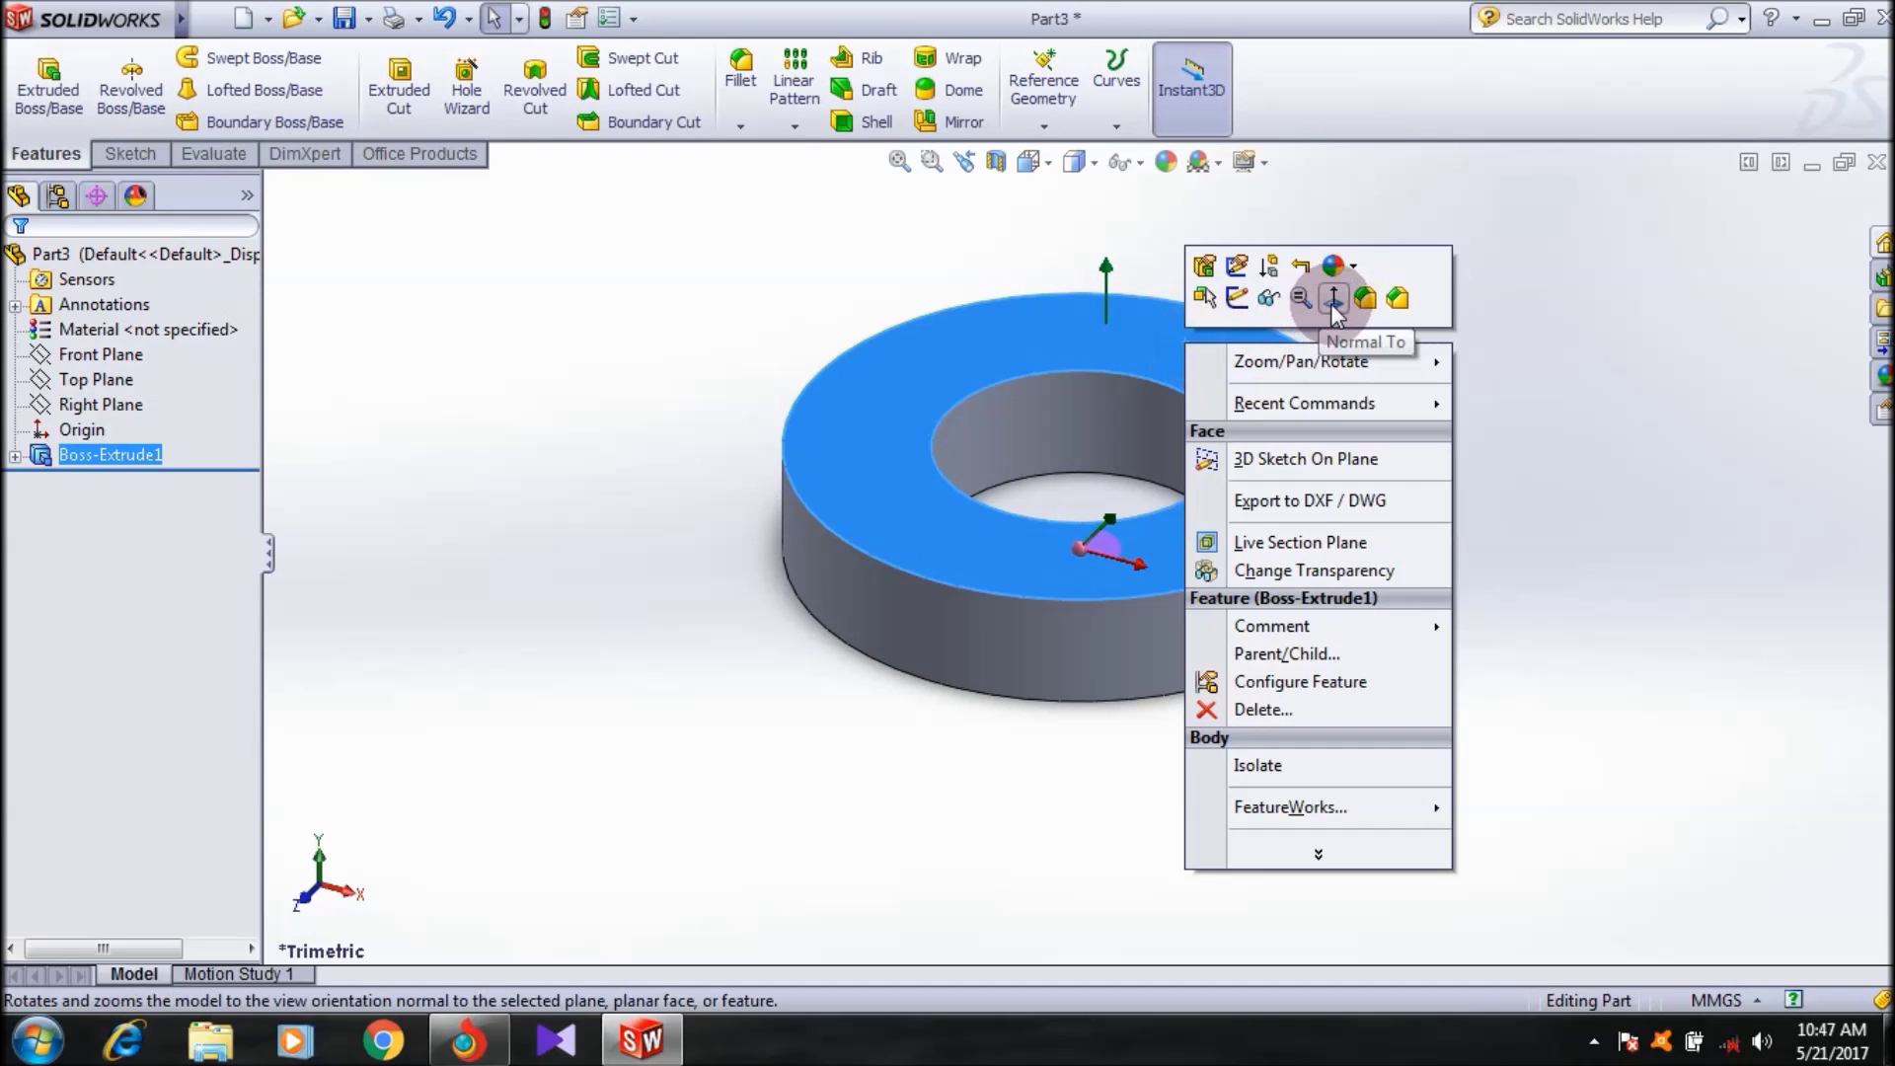
left_click(1334, 299)
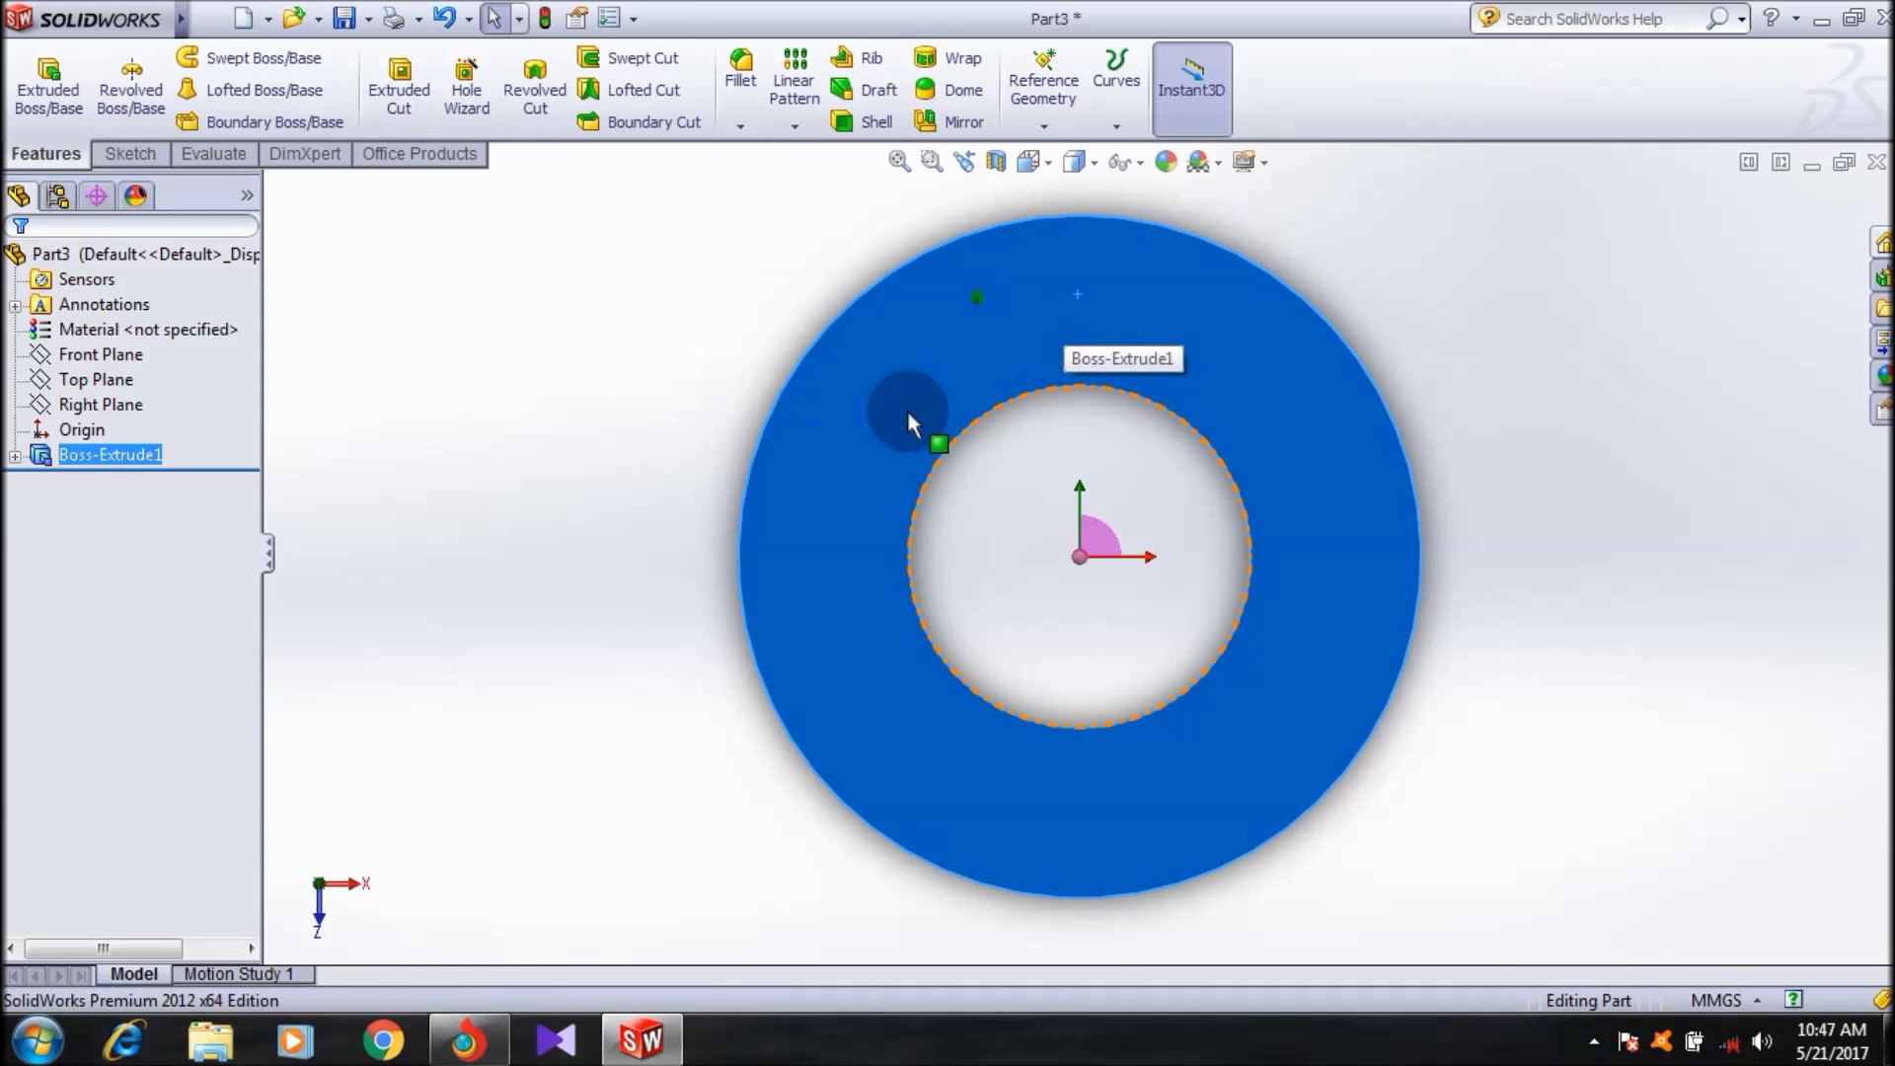
left_click(143, 156)
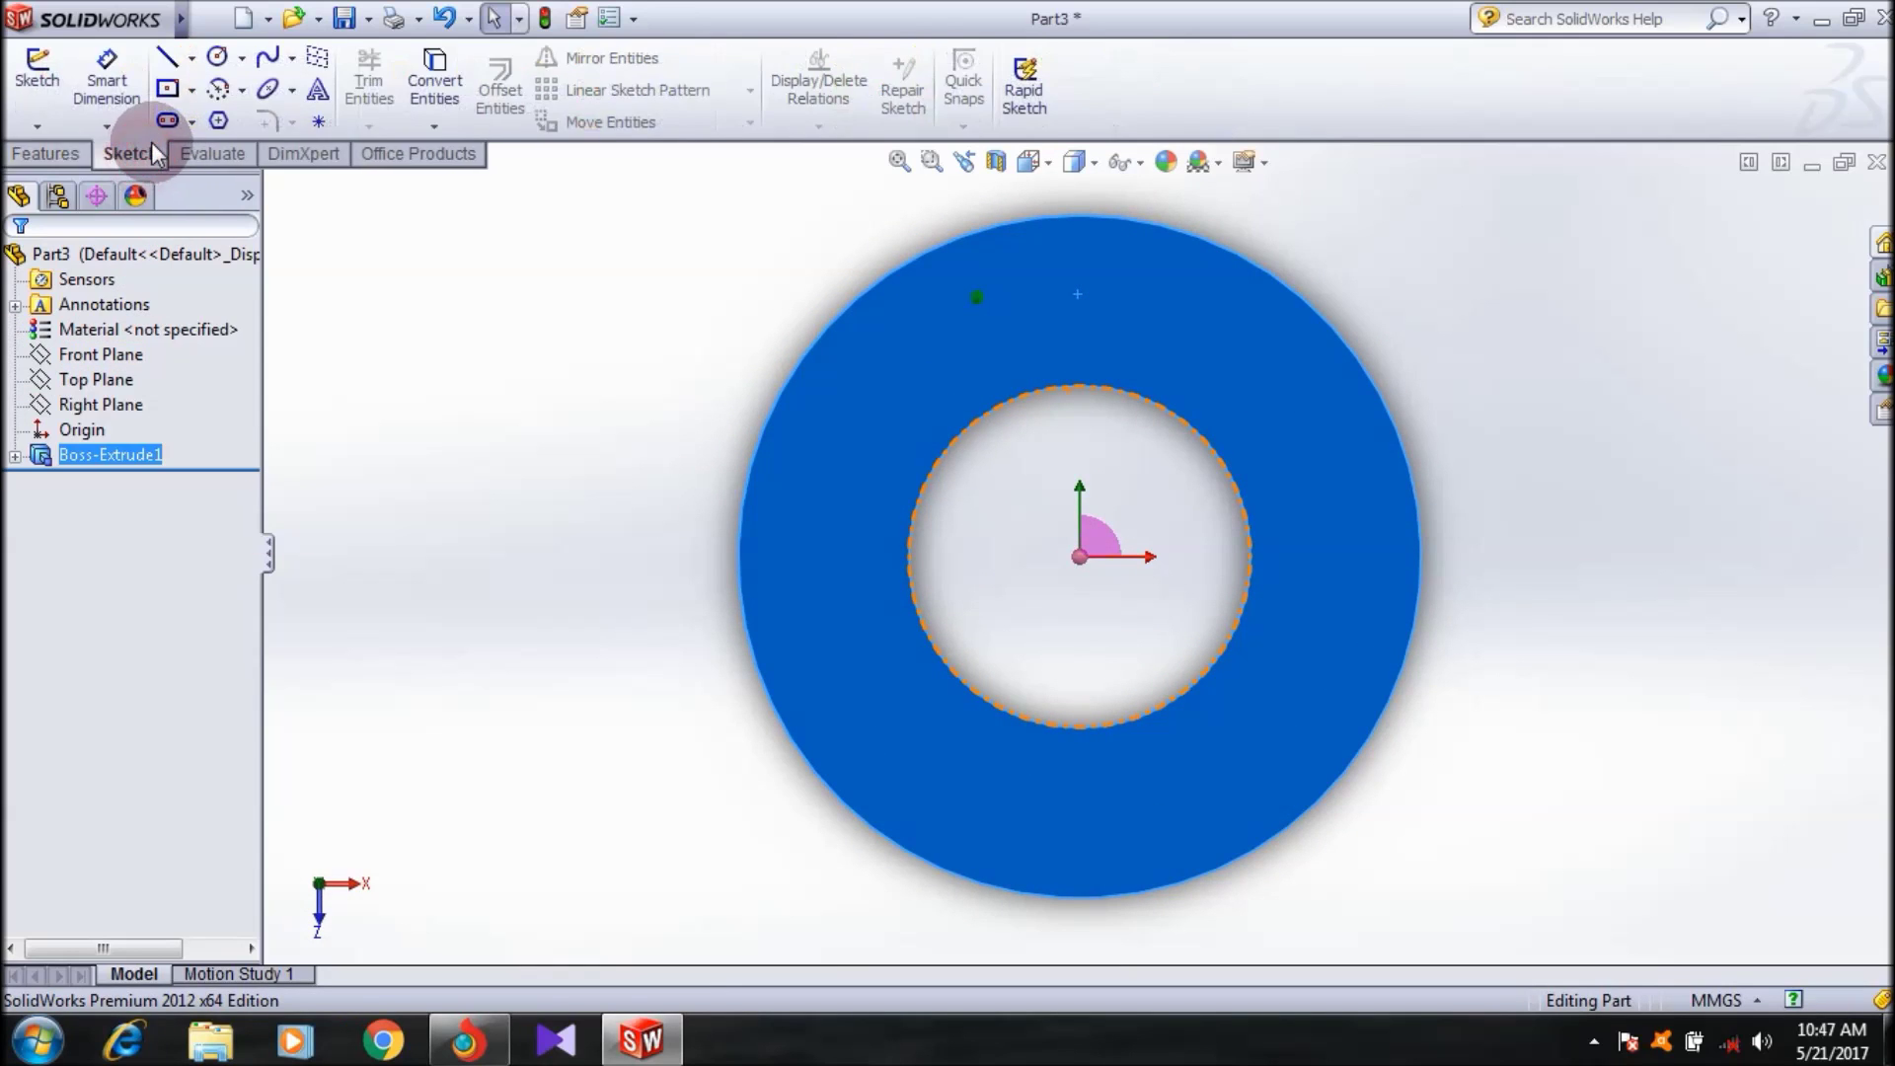
- Sketch a vertical line rising from the top of the bore on the top face
left_click(170, 67)
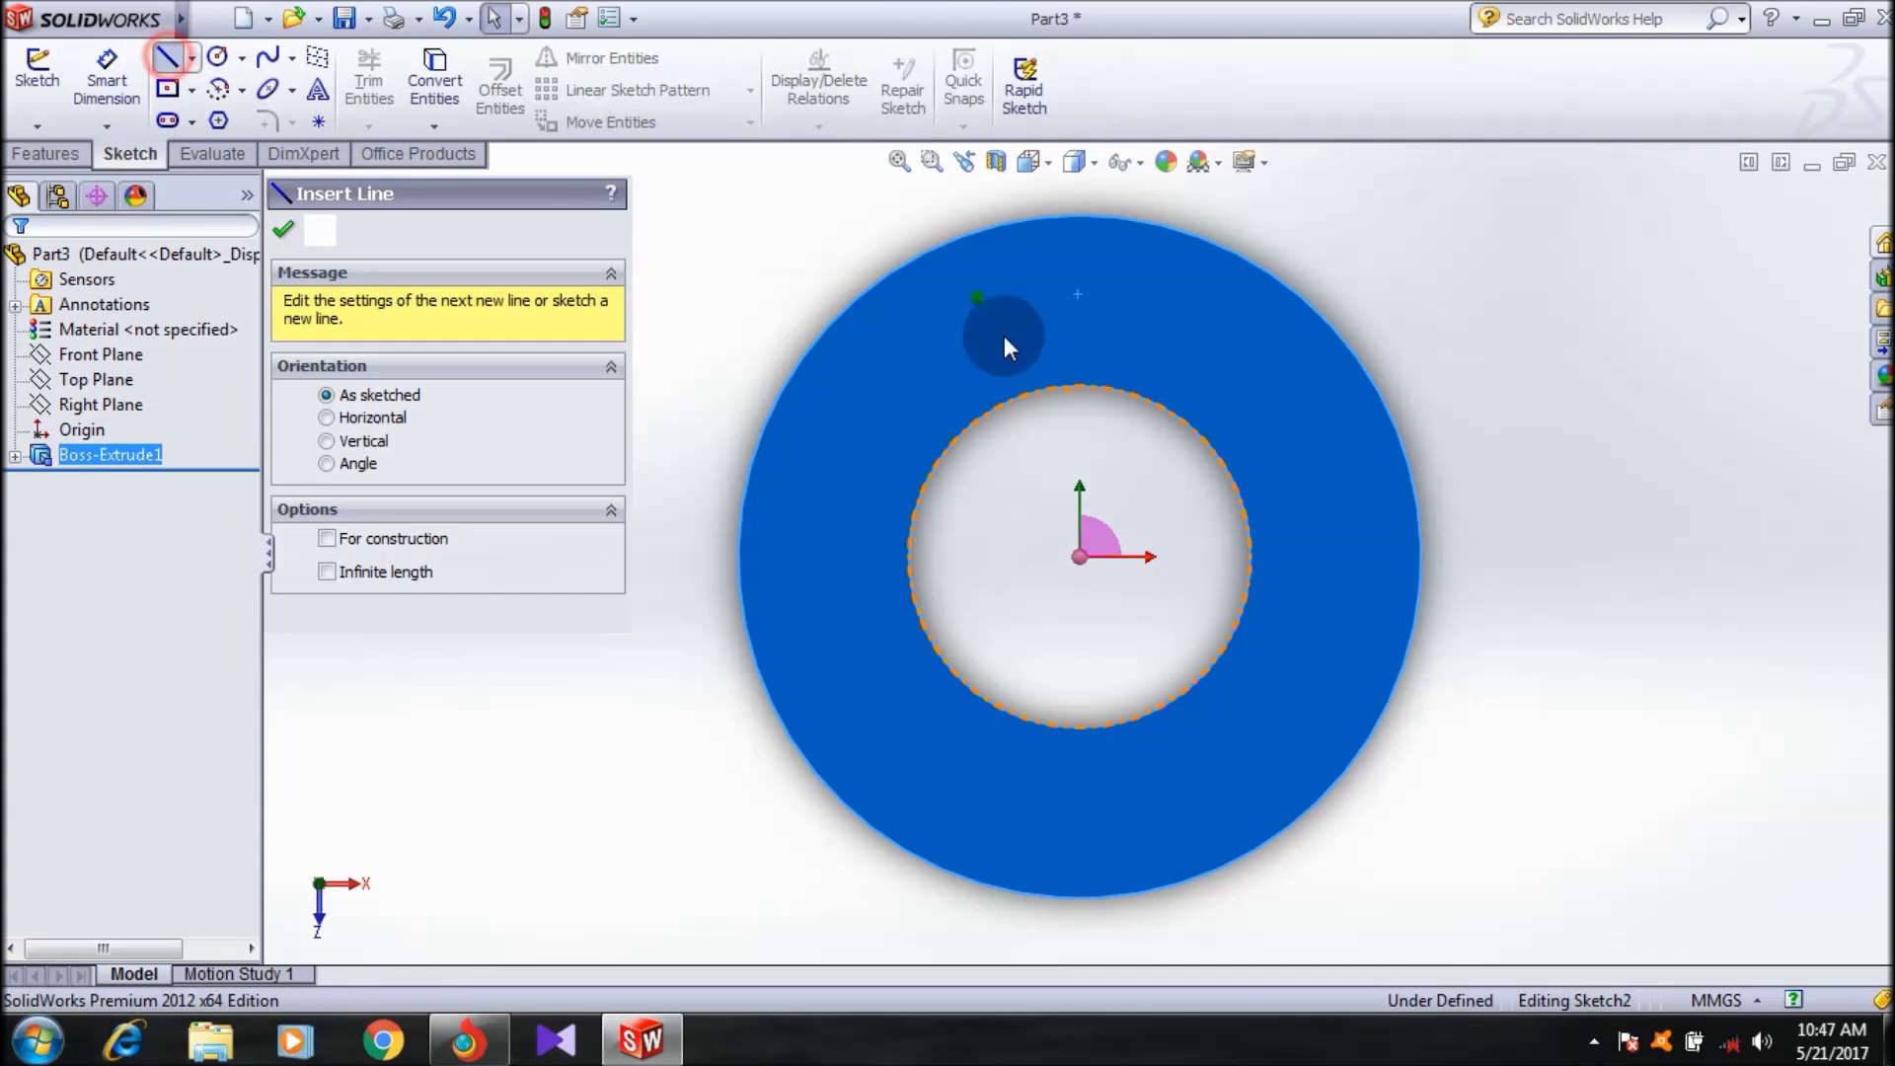
left_click(1134, 411)
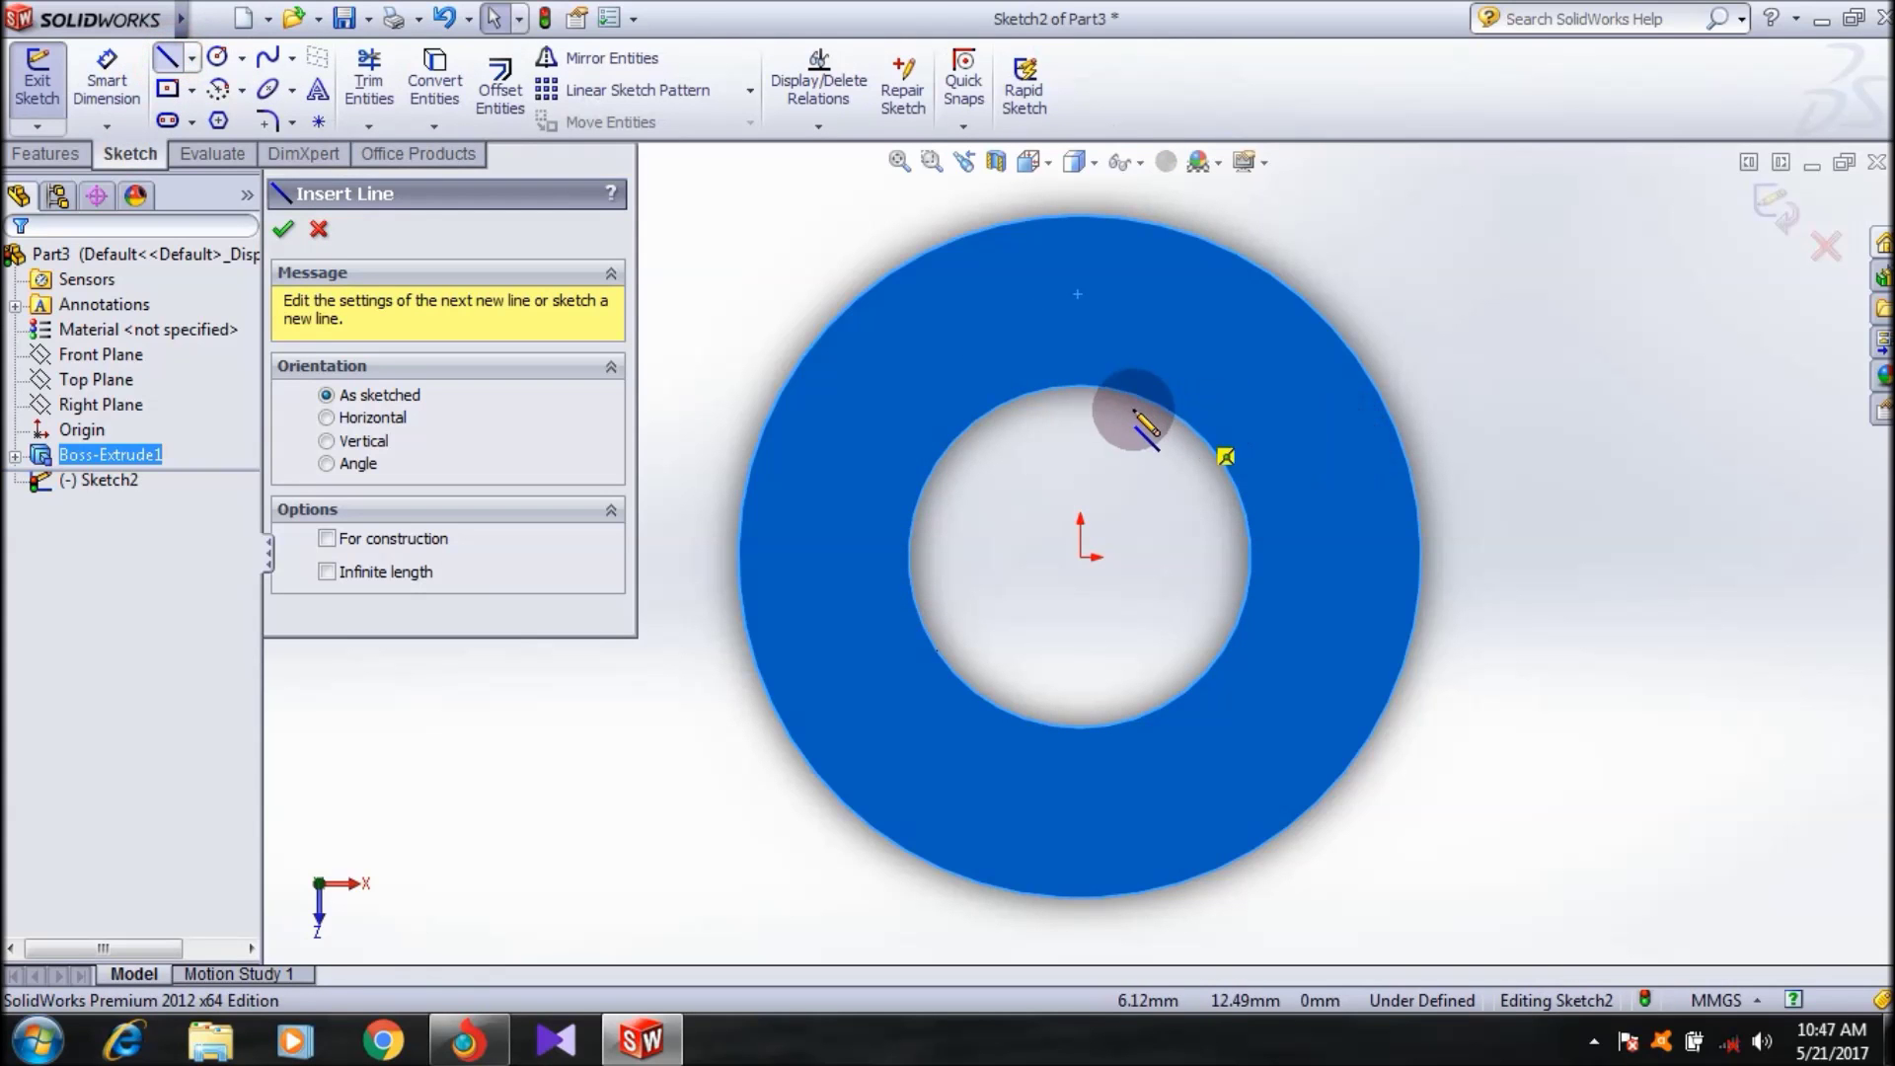
left_click(1079, 384)
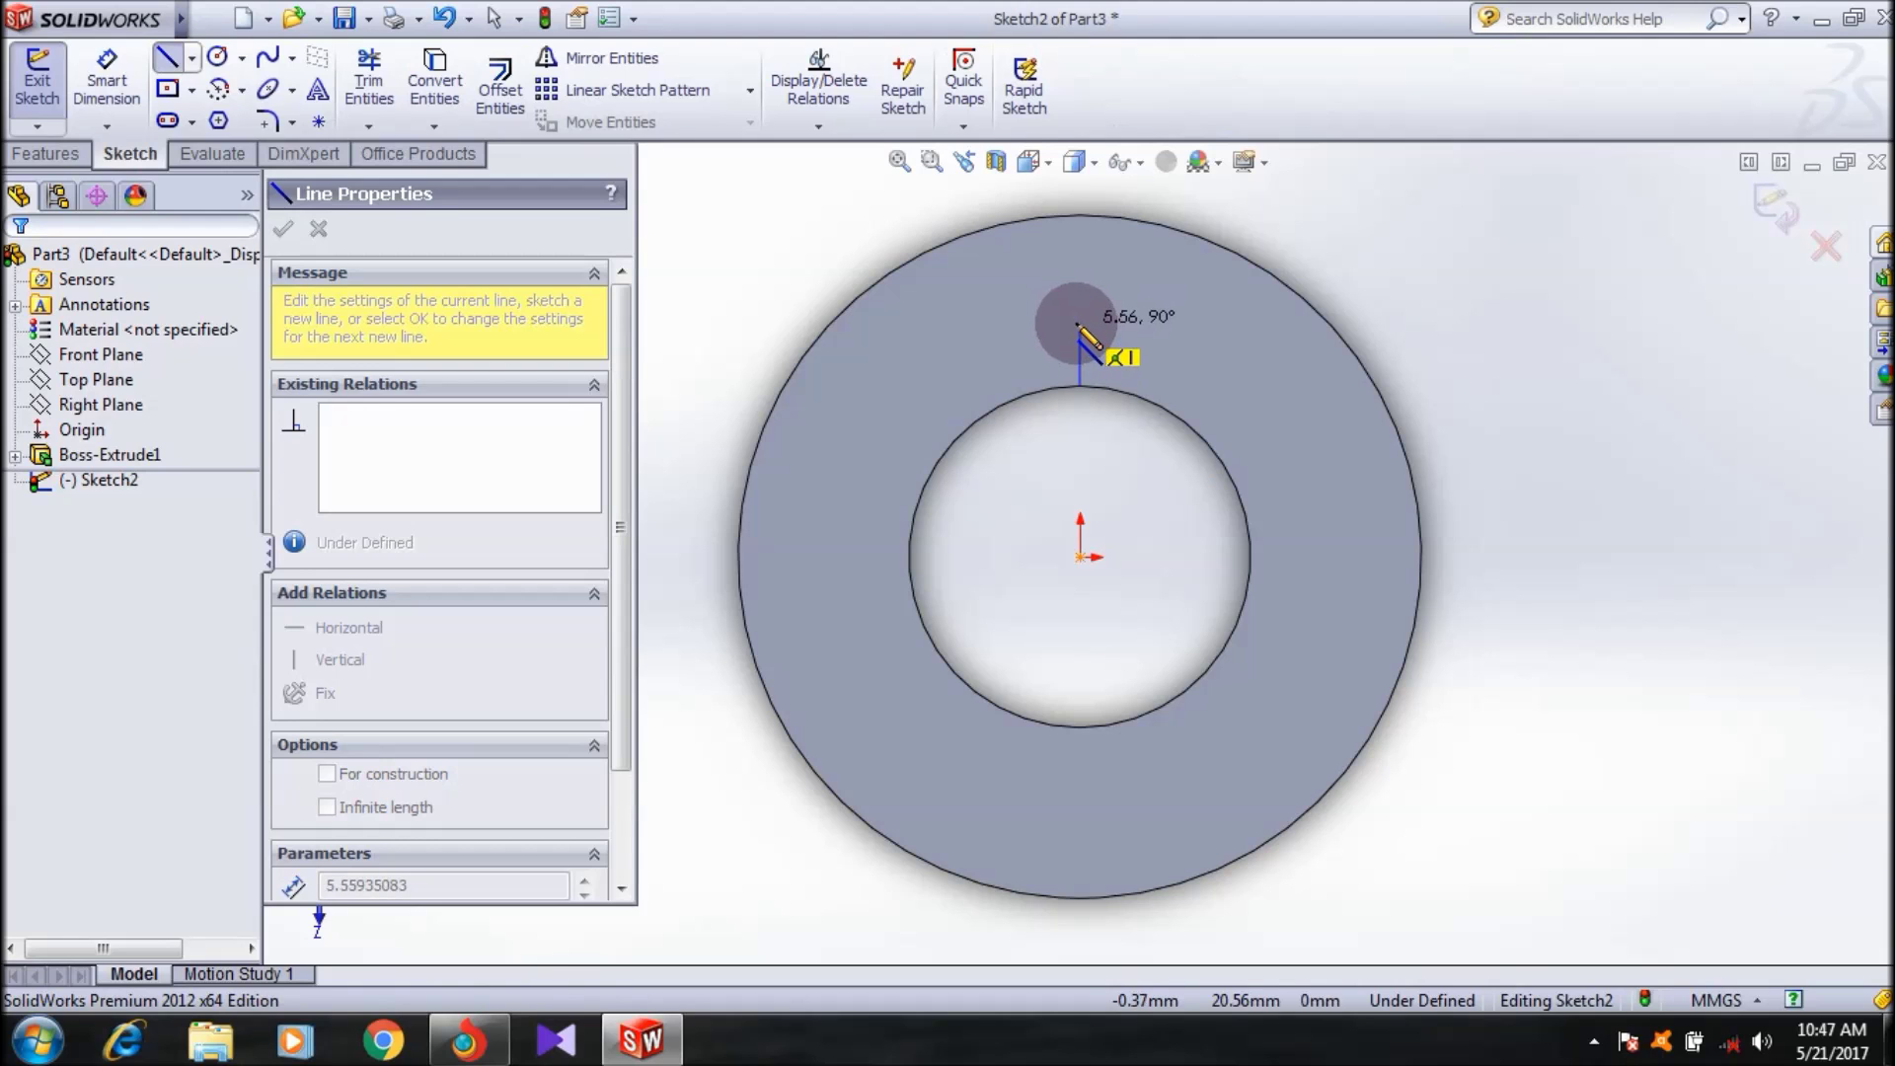
left_click(1079, 314)
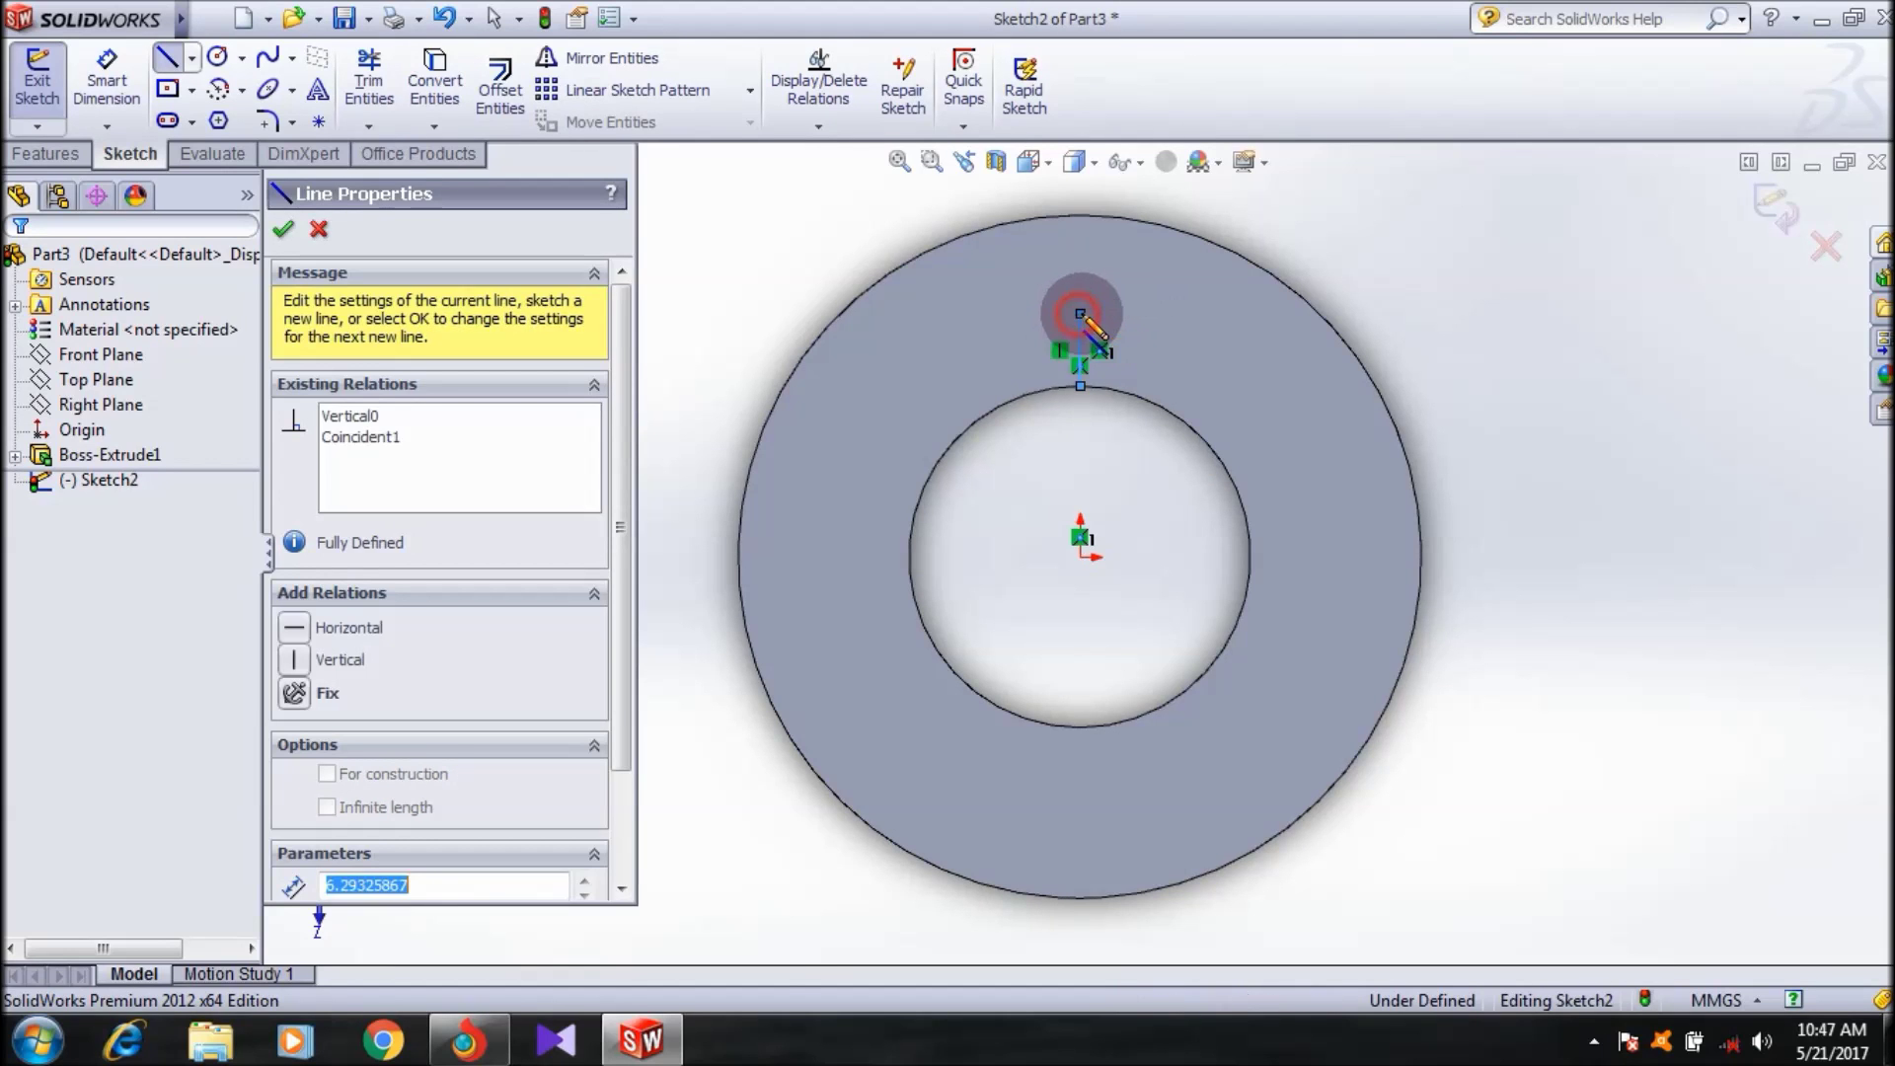
key("Escape")
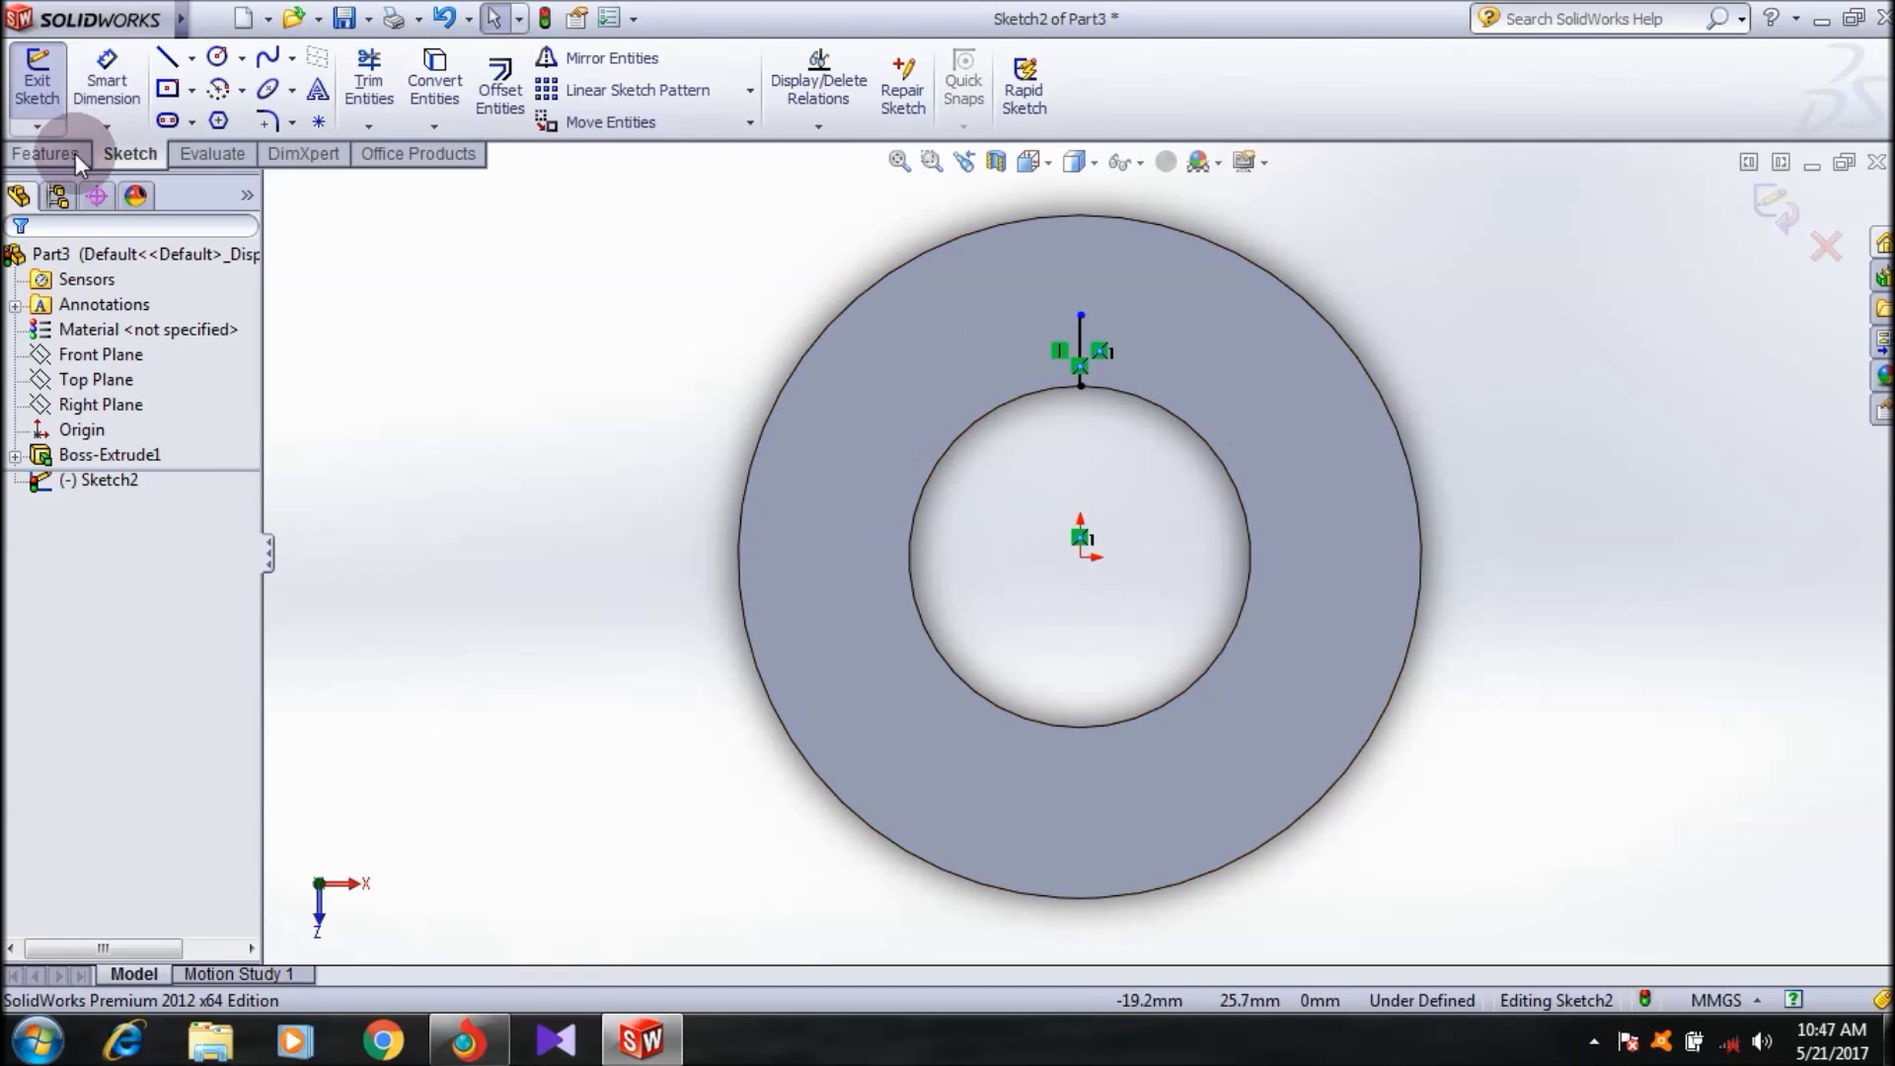
- Dimension the line at 15 mm, then undo that length dimension
left_click(132, 69)
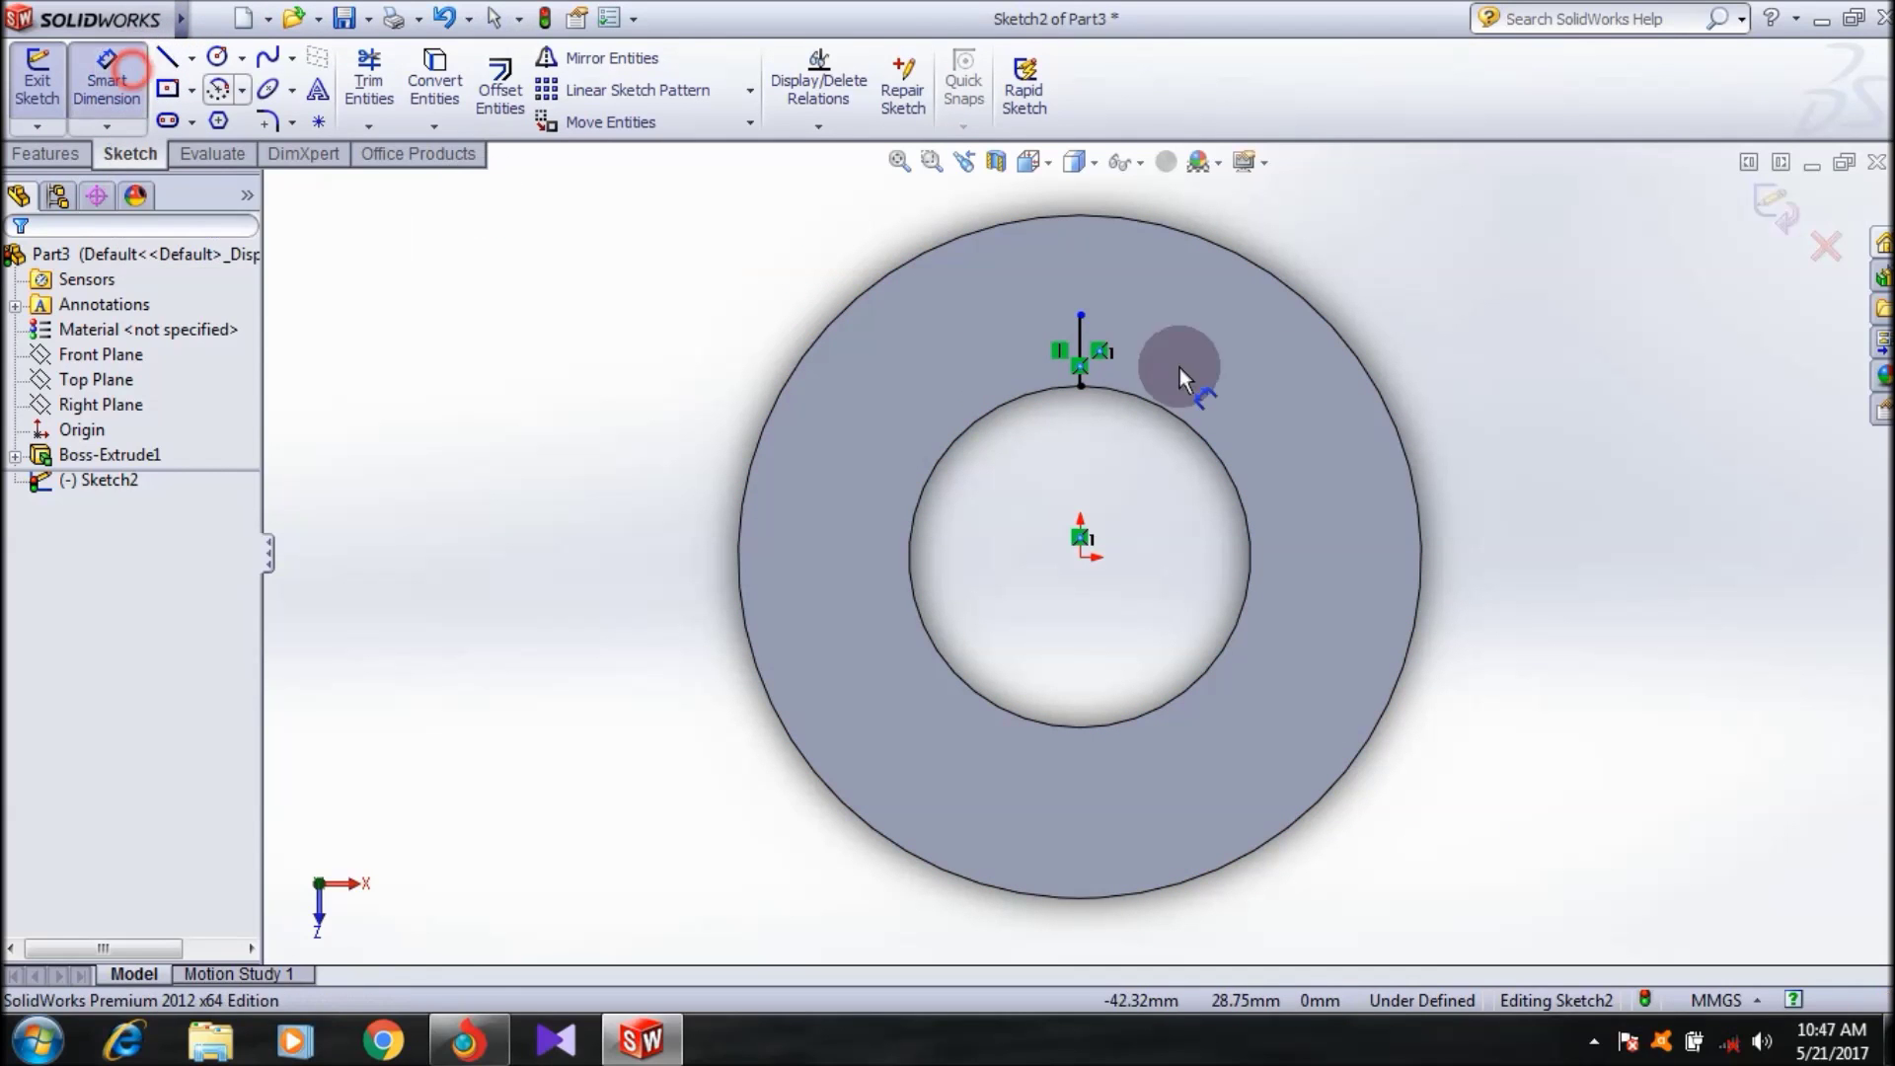
left_click(1081, 347)
left_click(747, 339)
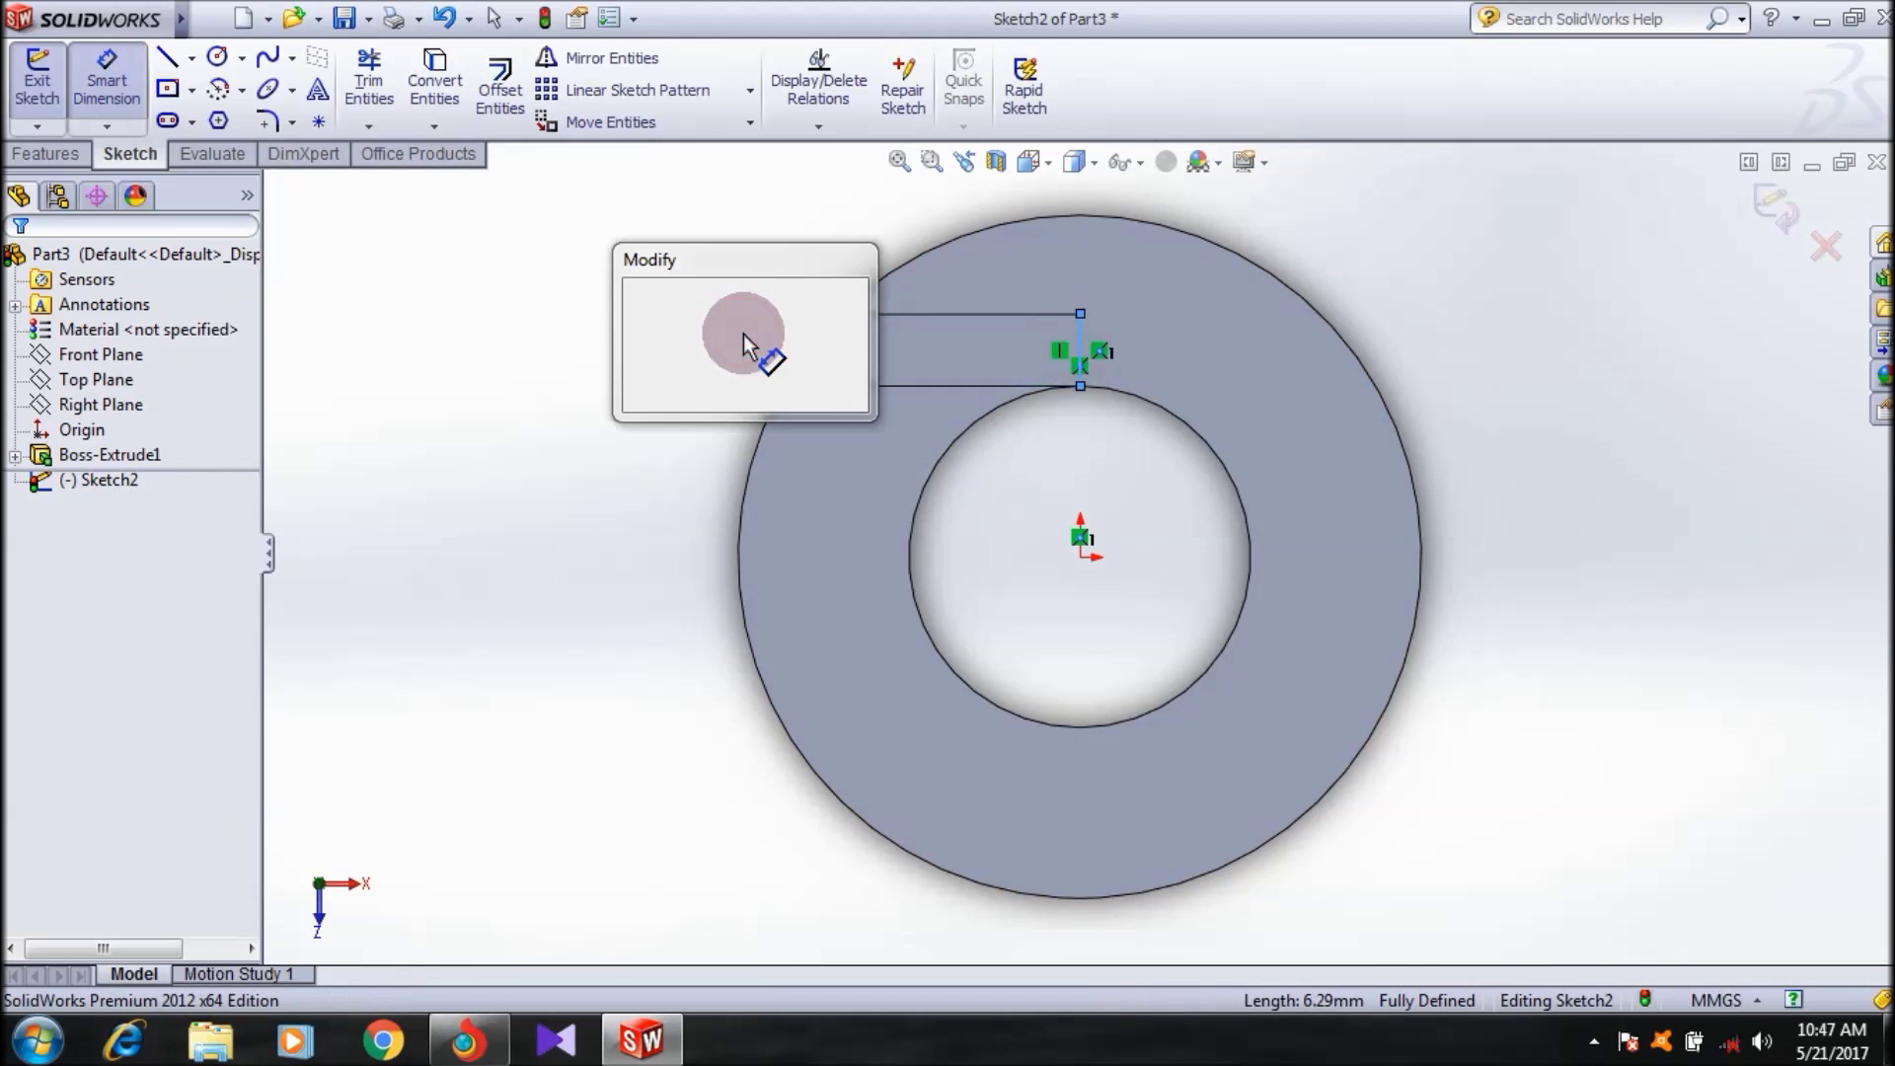
type("15")
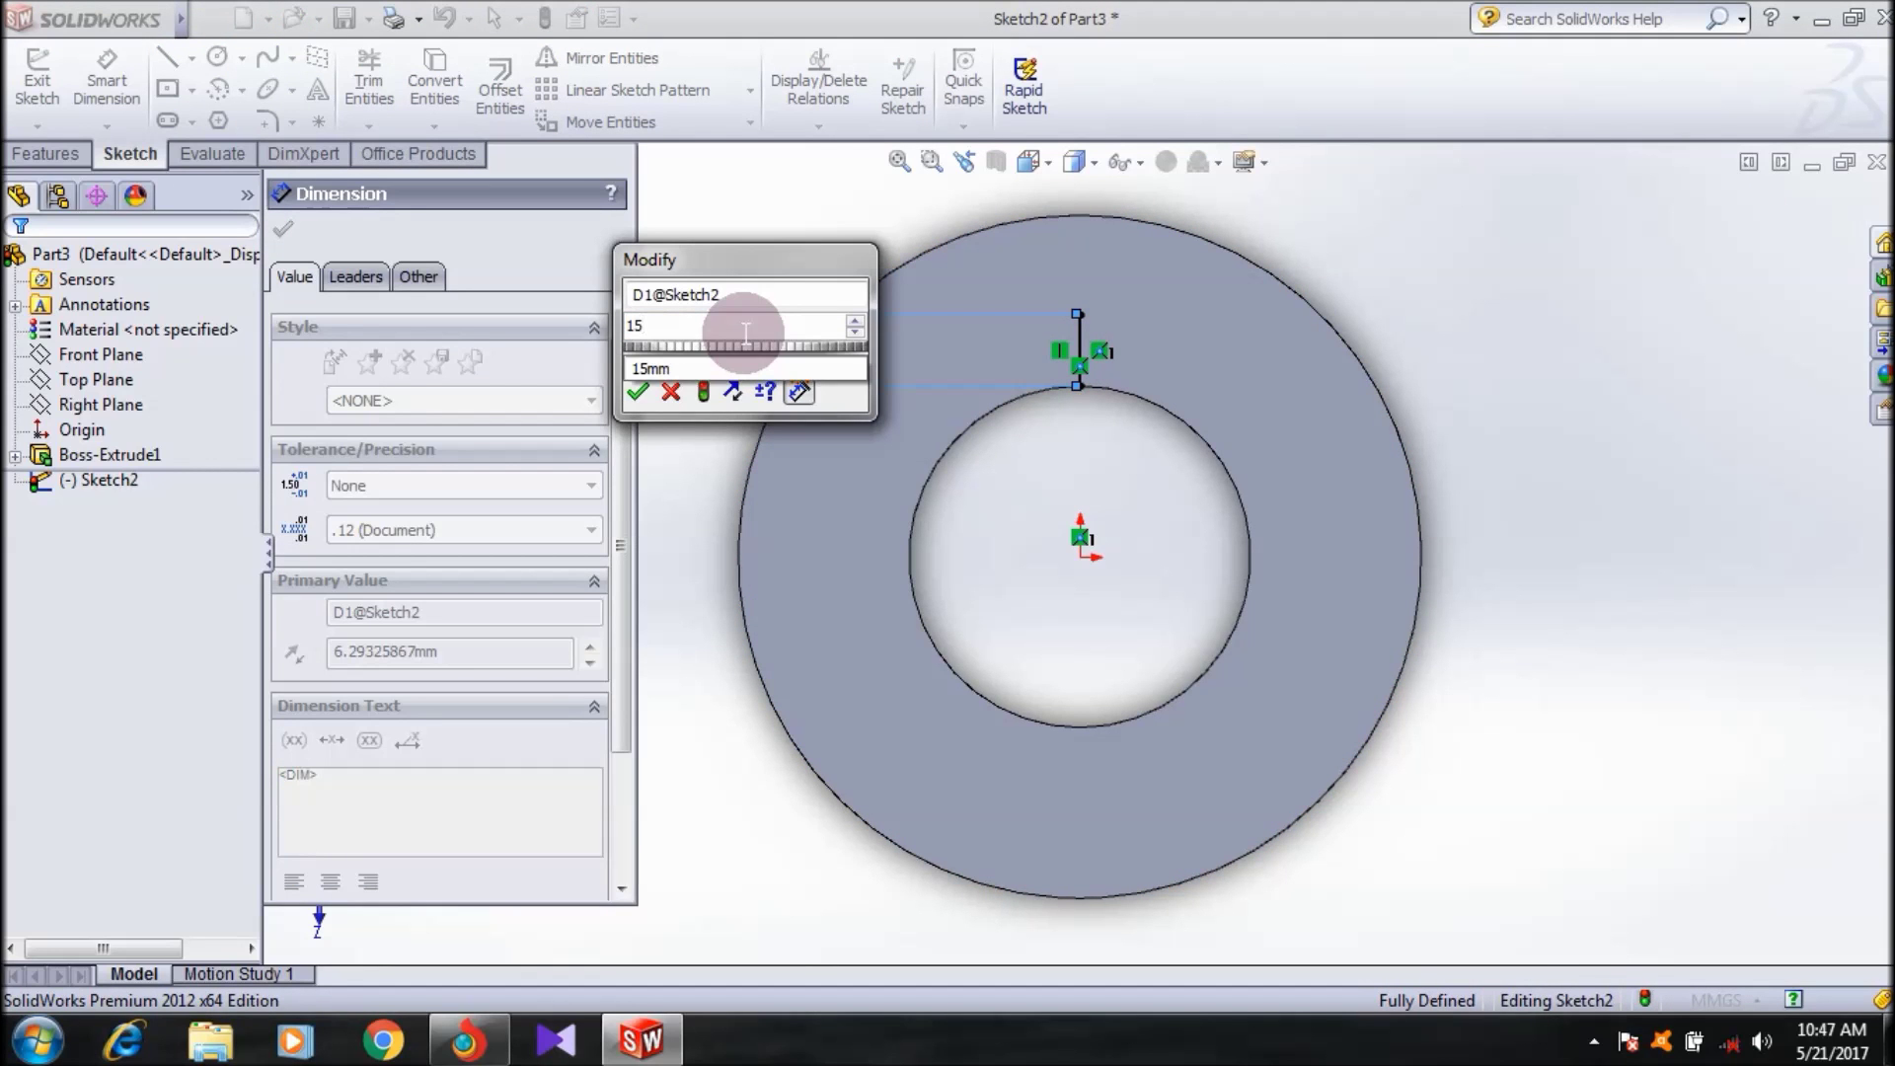
left_click(637, 392)
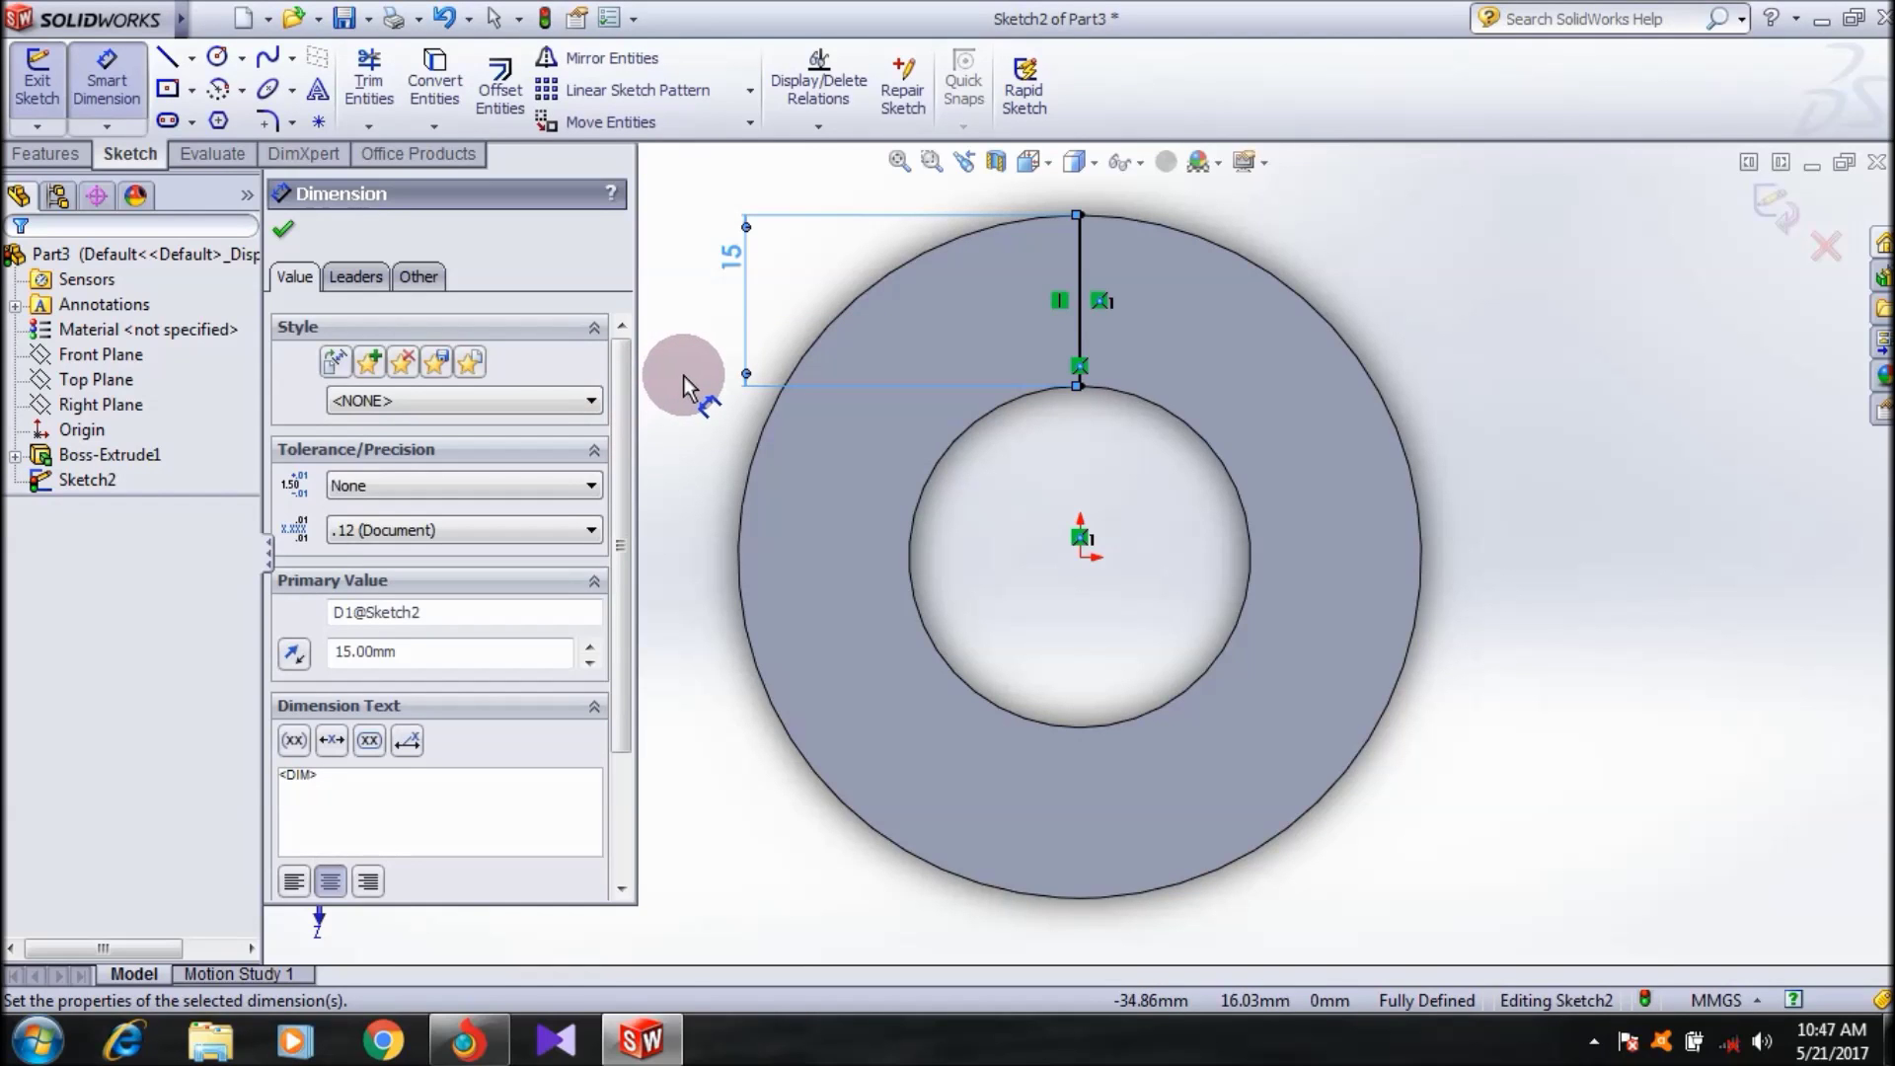
key("Escape")
key("ctrl+z")
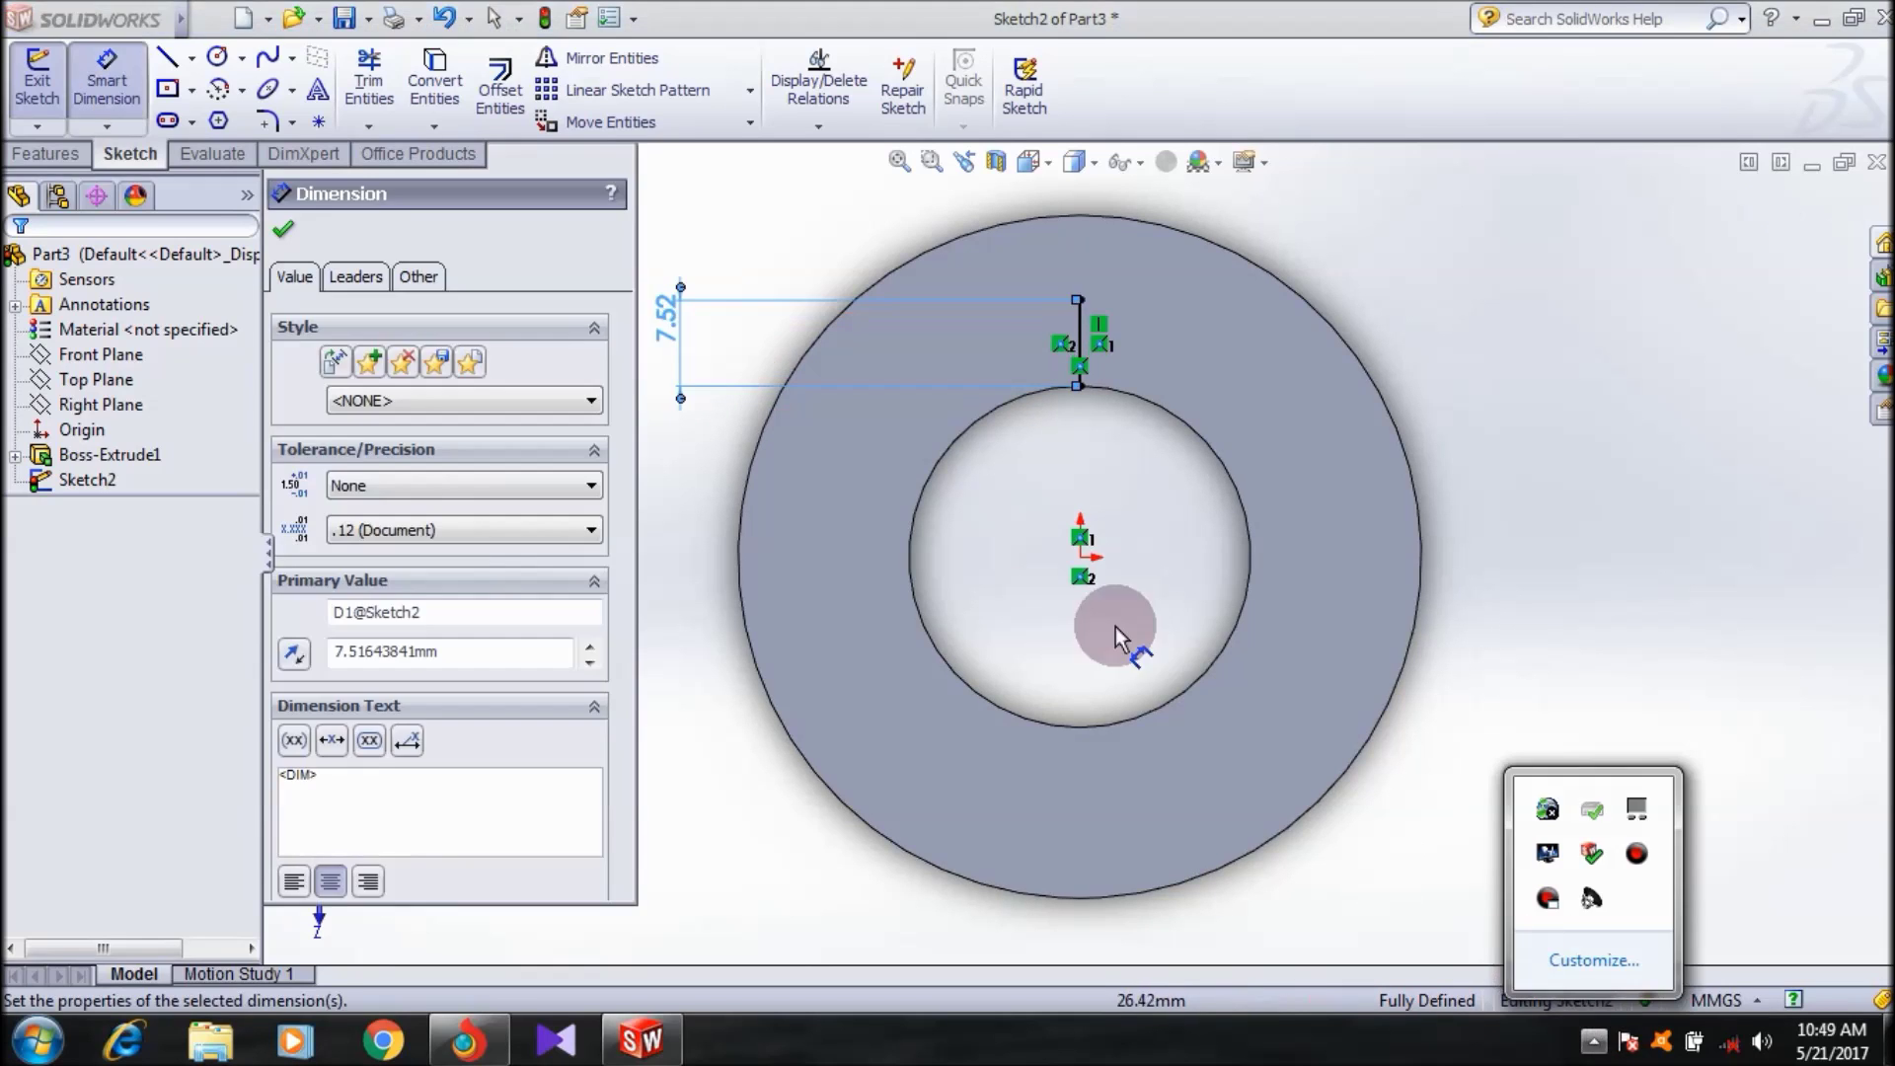
key("Escape")
key("Escape")
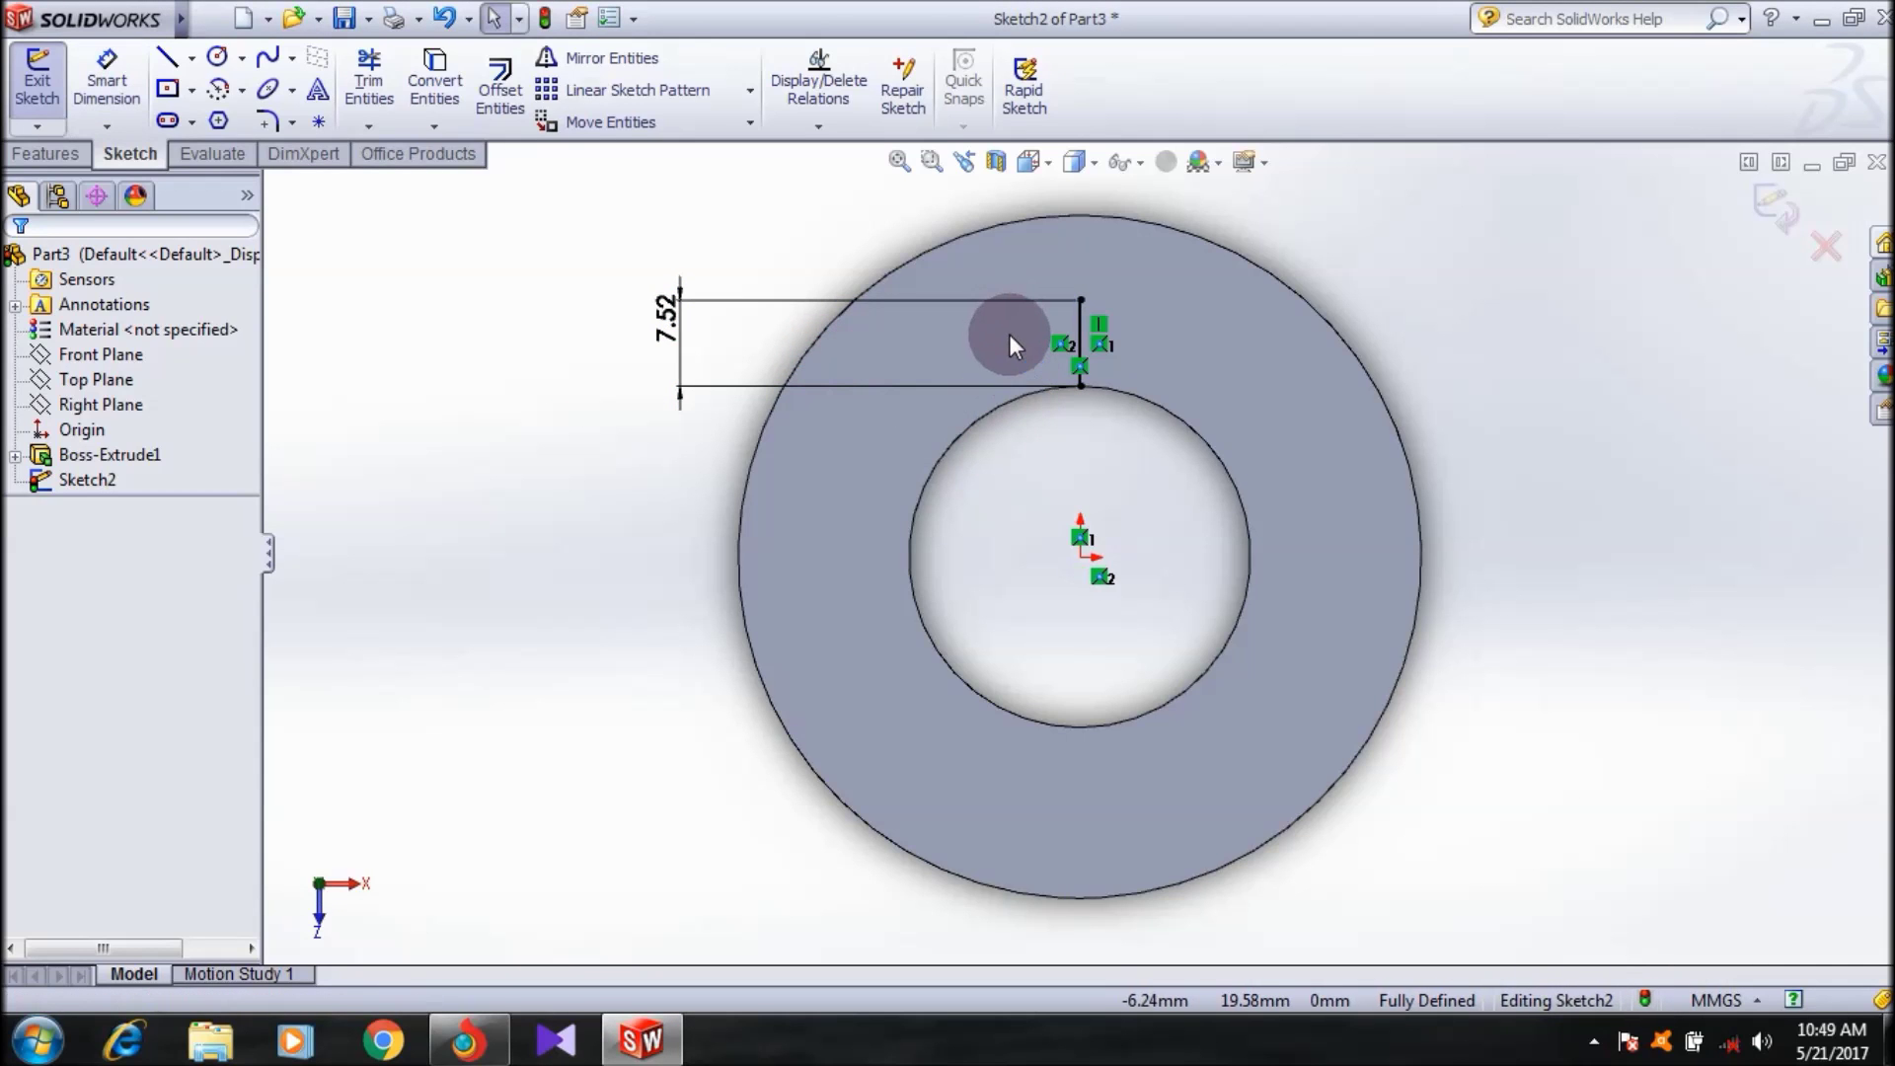
key("ctrl+z")
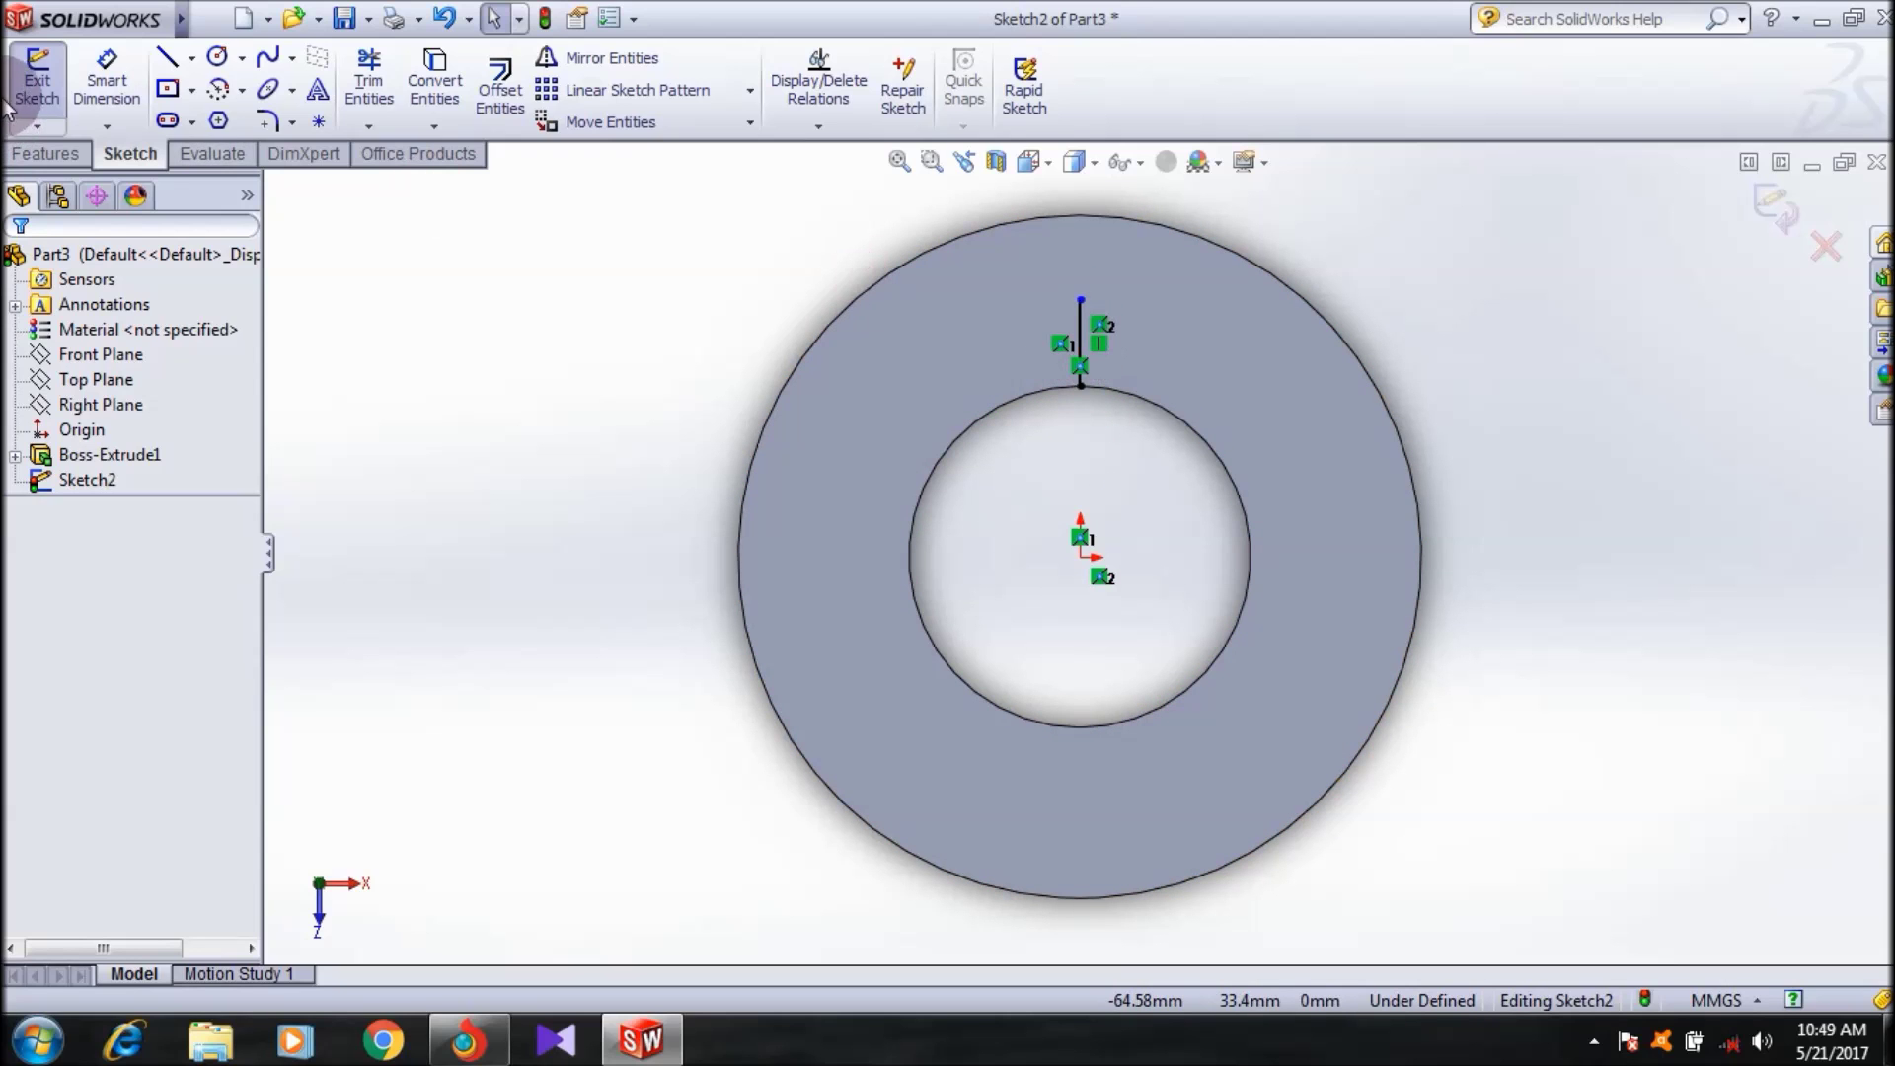
- Dimension the vertical line at 7.5 mm long
left_click(107, 81)
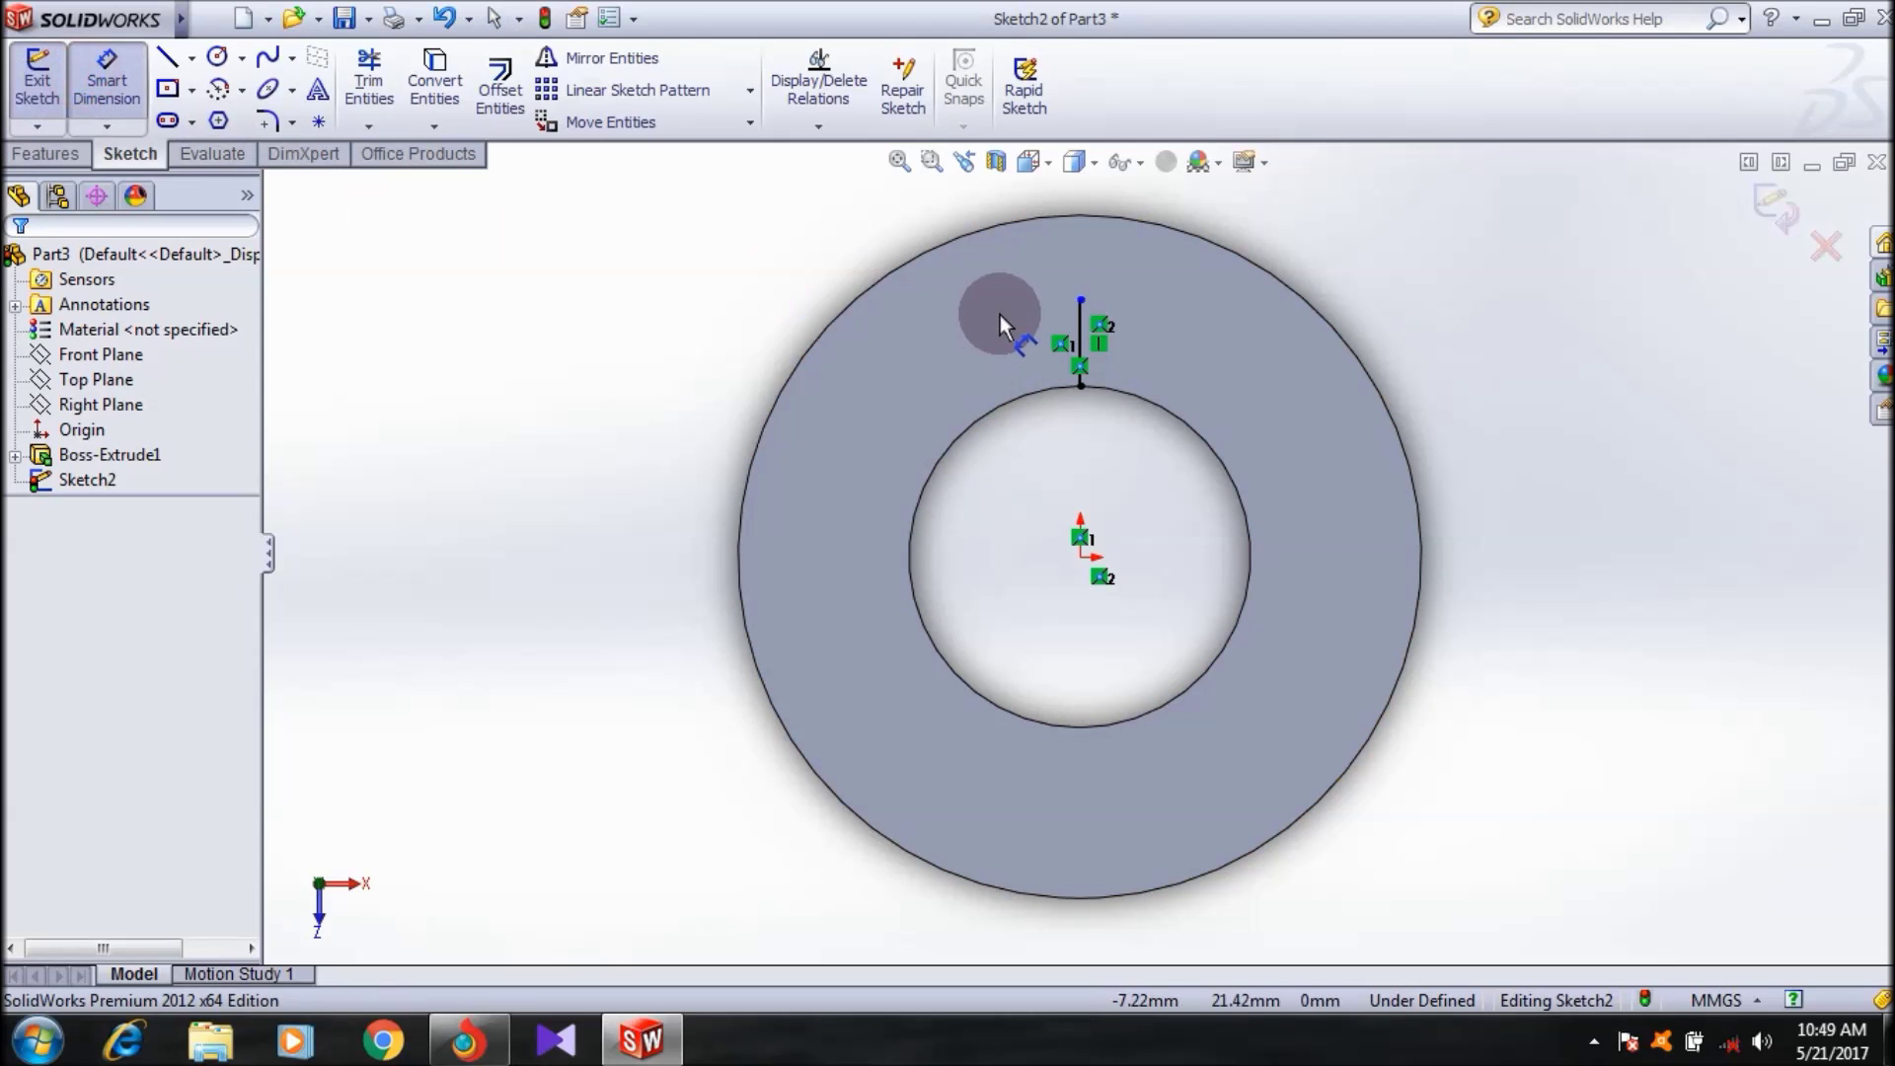
left_click(1081, 330)
left_click(649, 308)
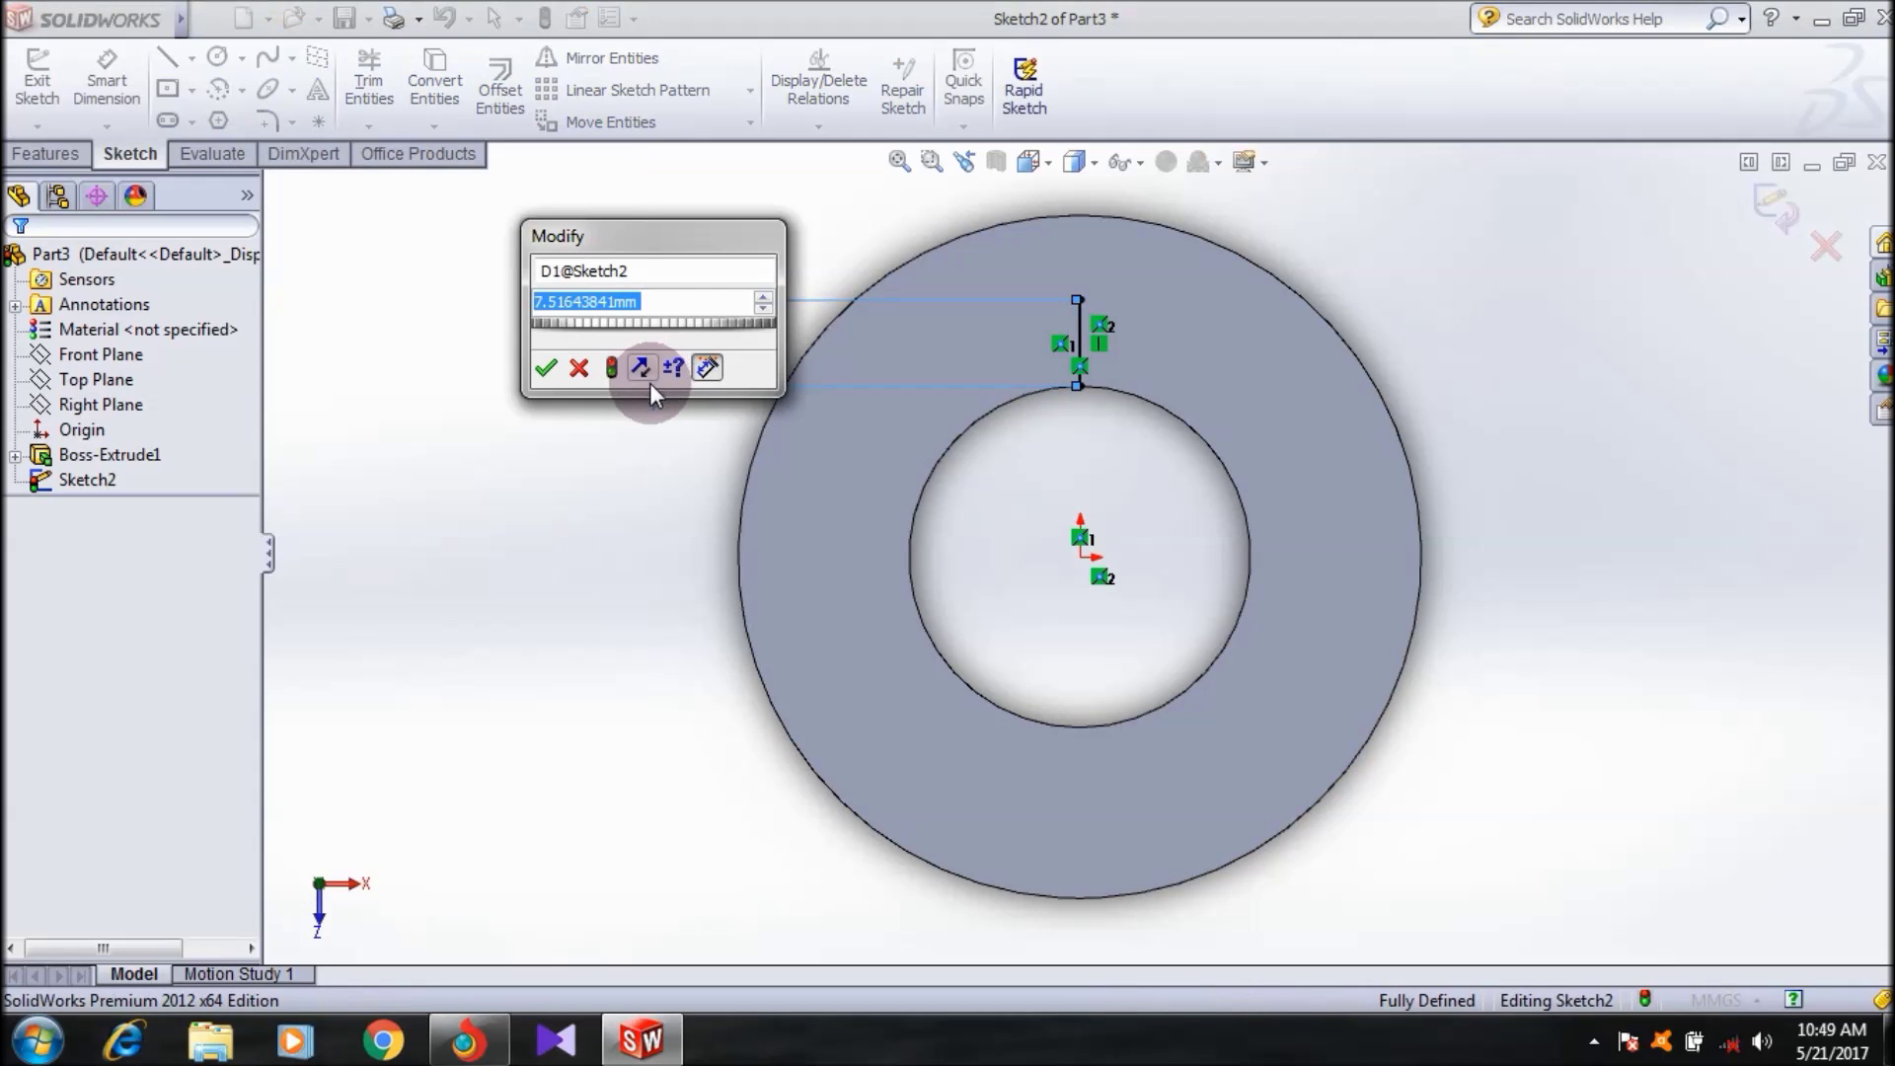
type("7.5")
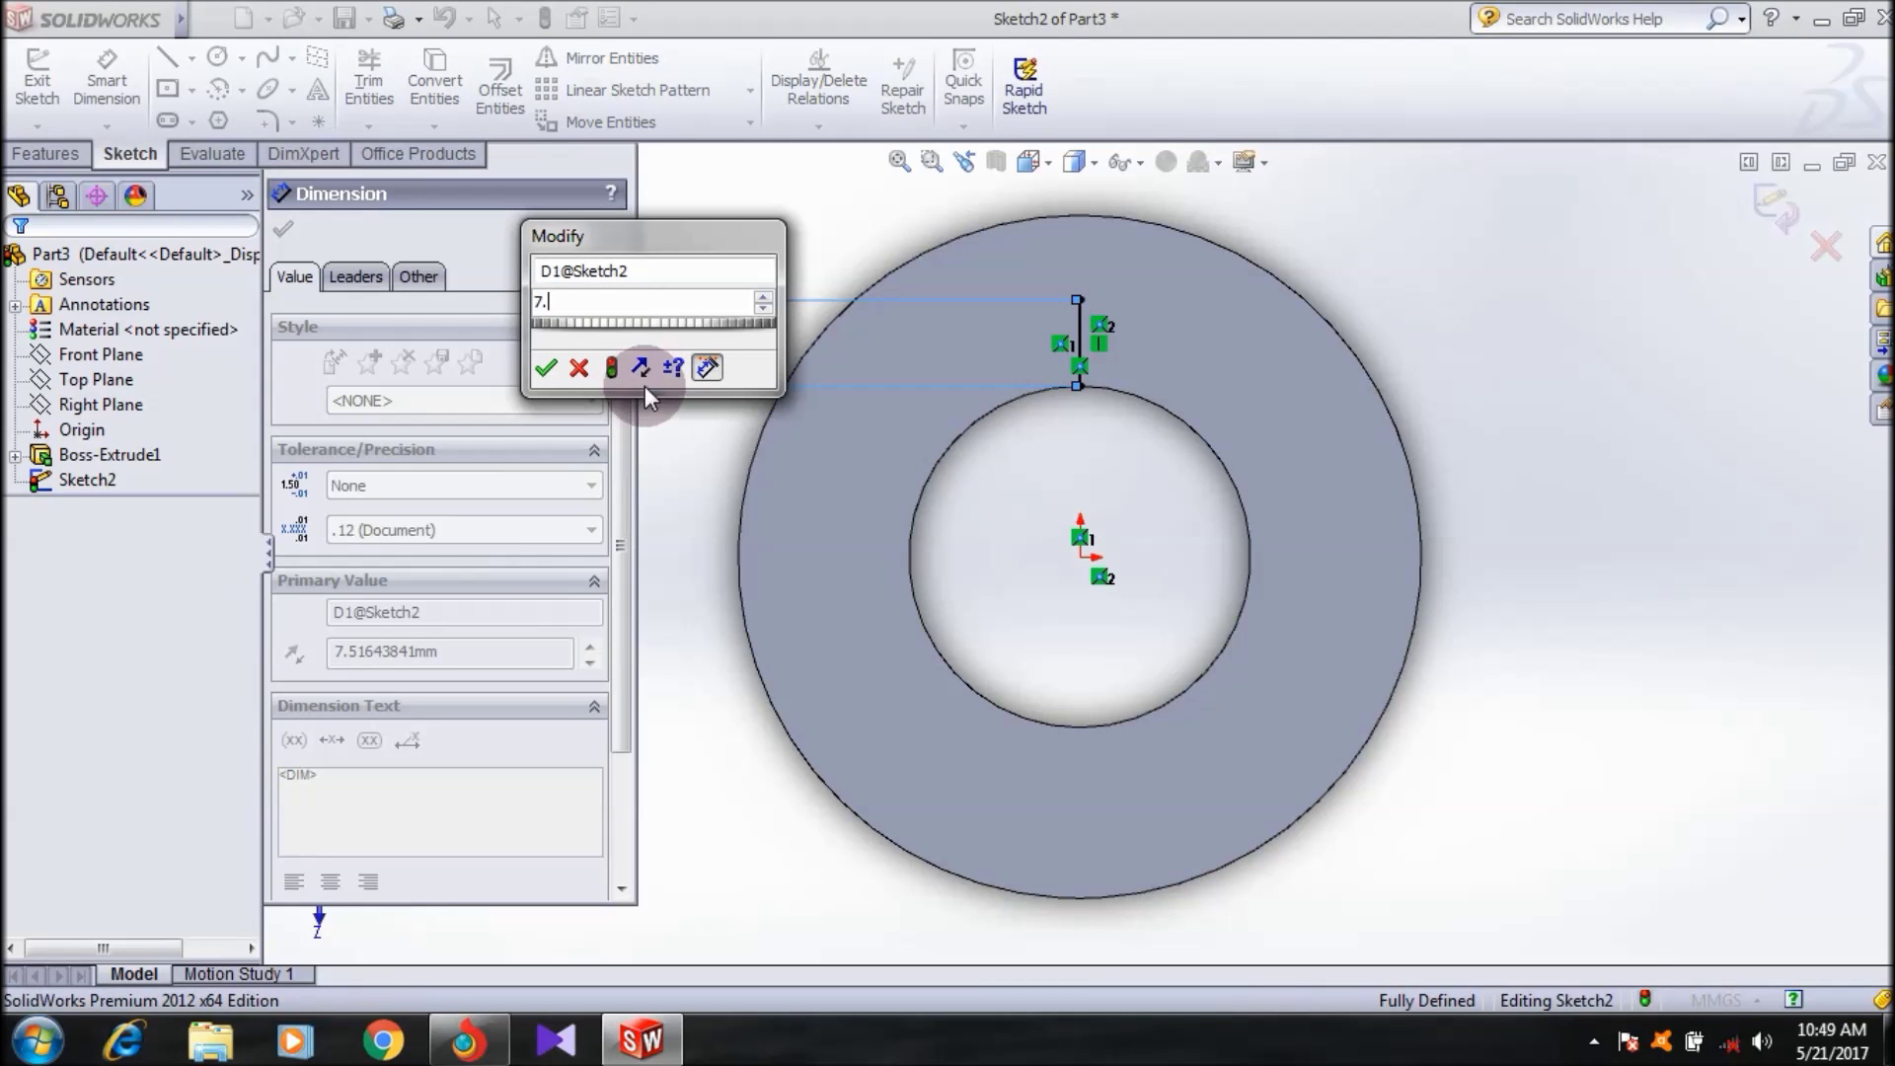
left_click(546, 367)
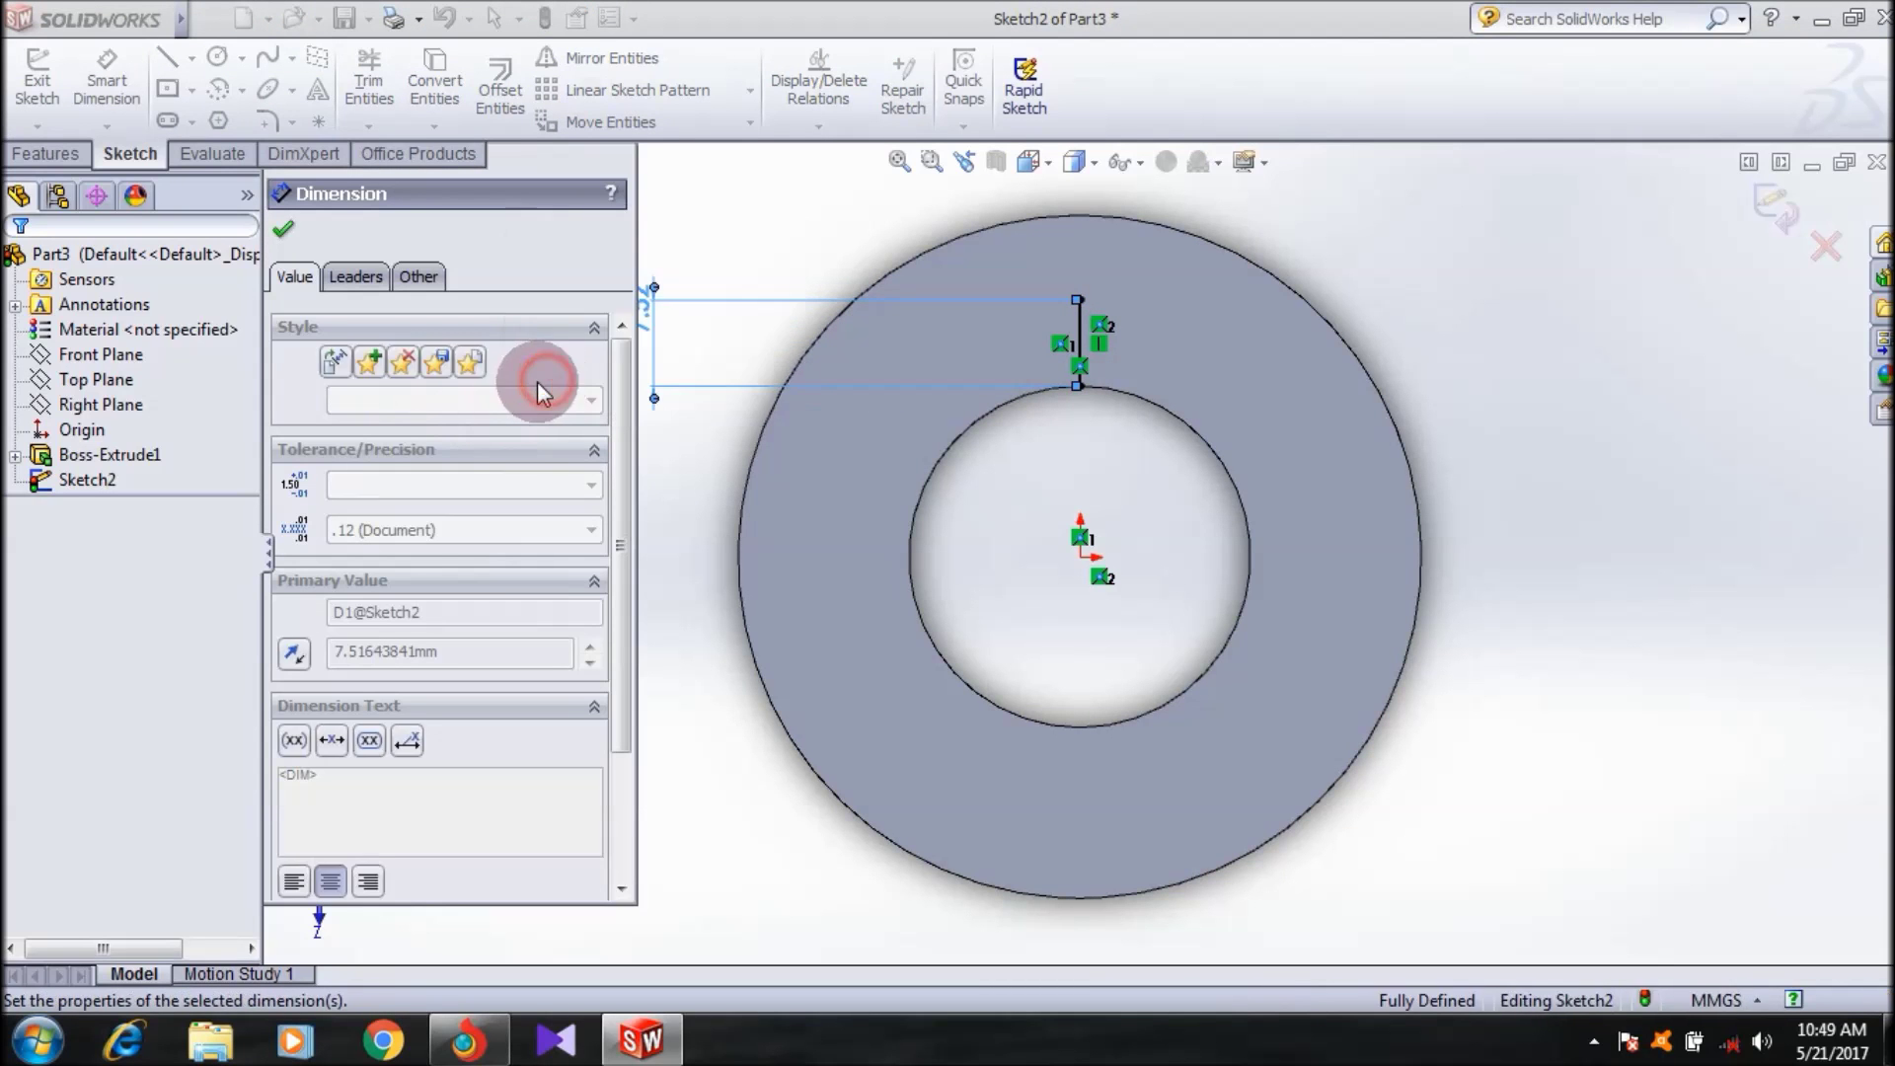
left_click(284, 229)
left_click(218, 56)
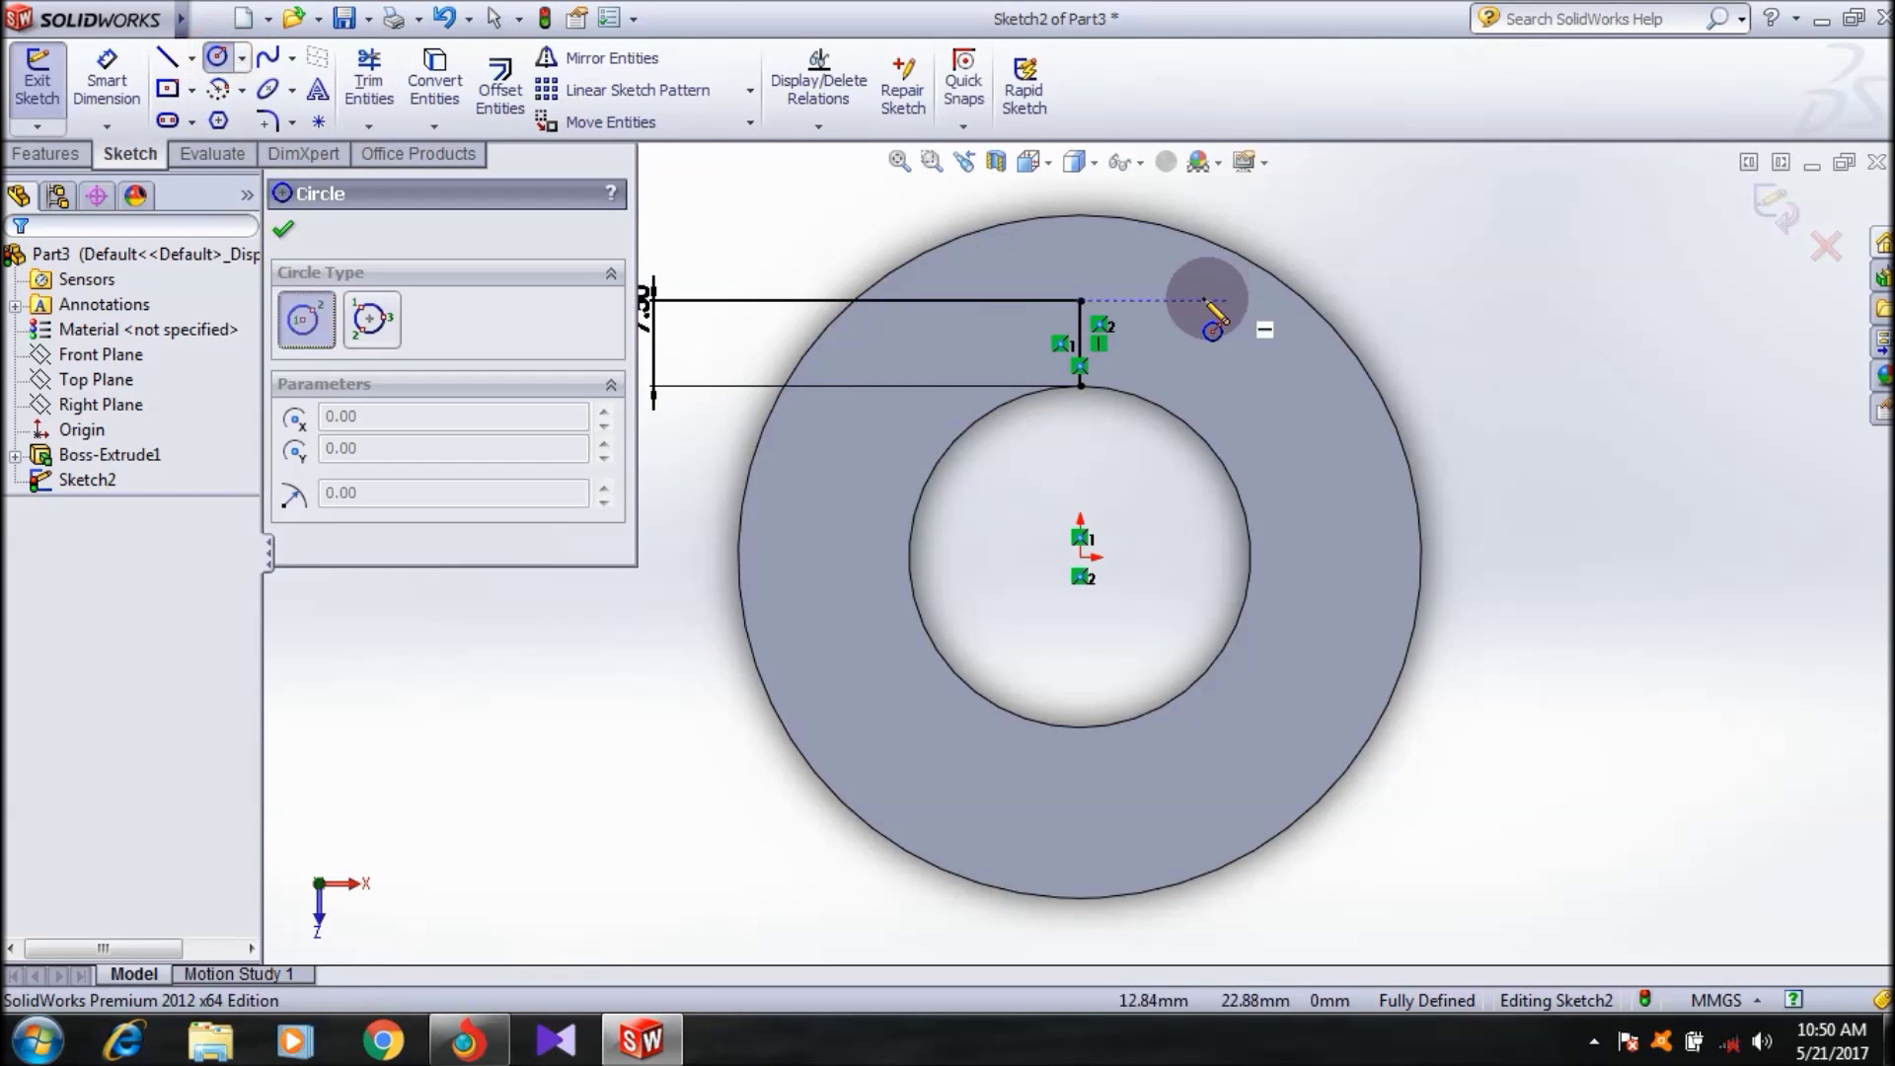
- Draw a radius-5 circle centred on the line's top end and exit Sketch2
left_click(1080, 301)
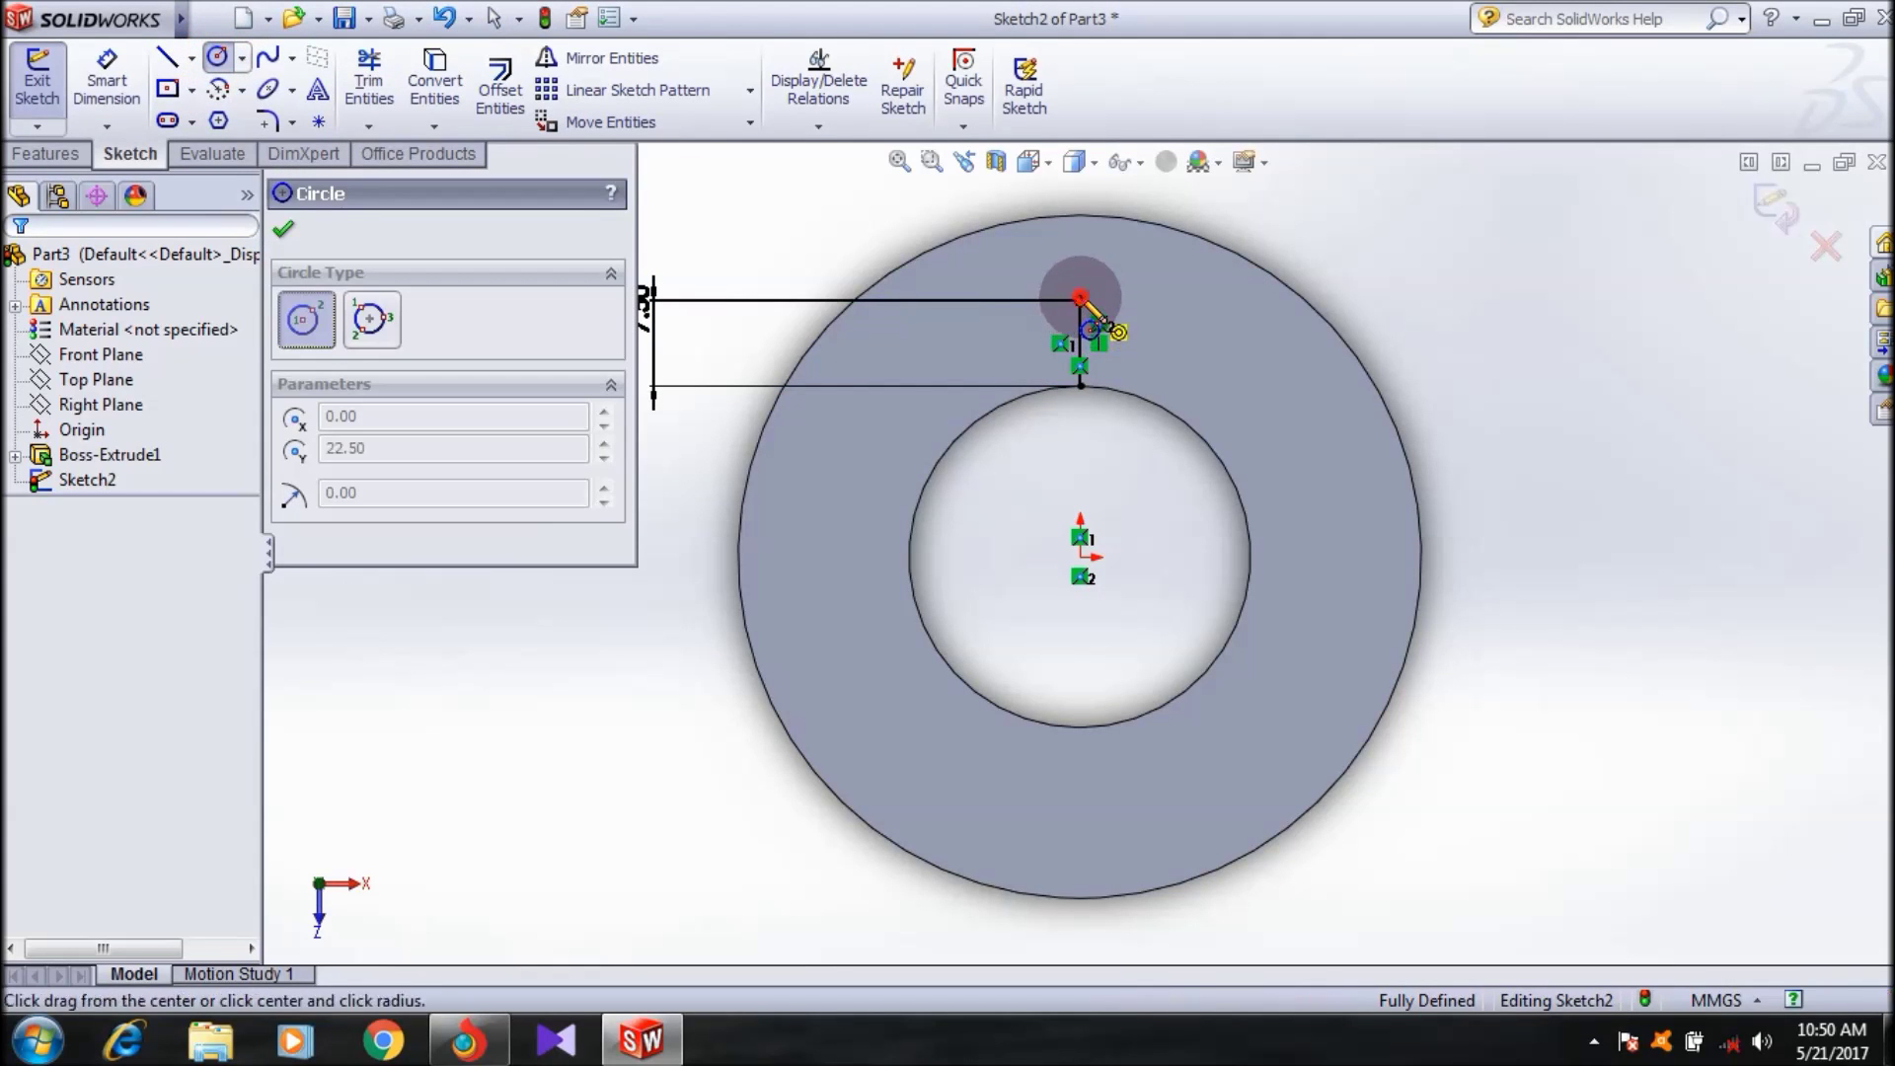
left_click(1033, 300)
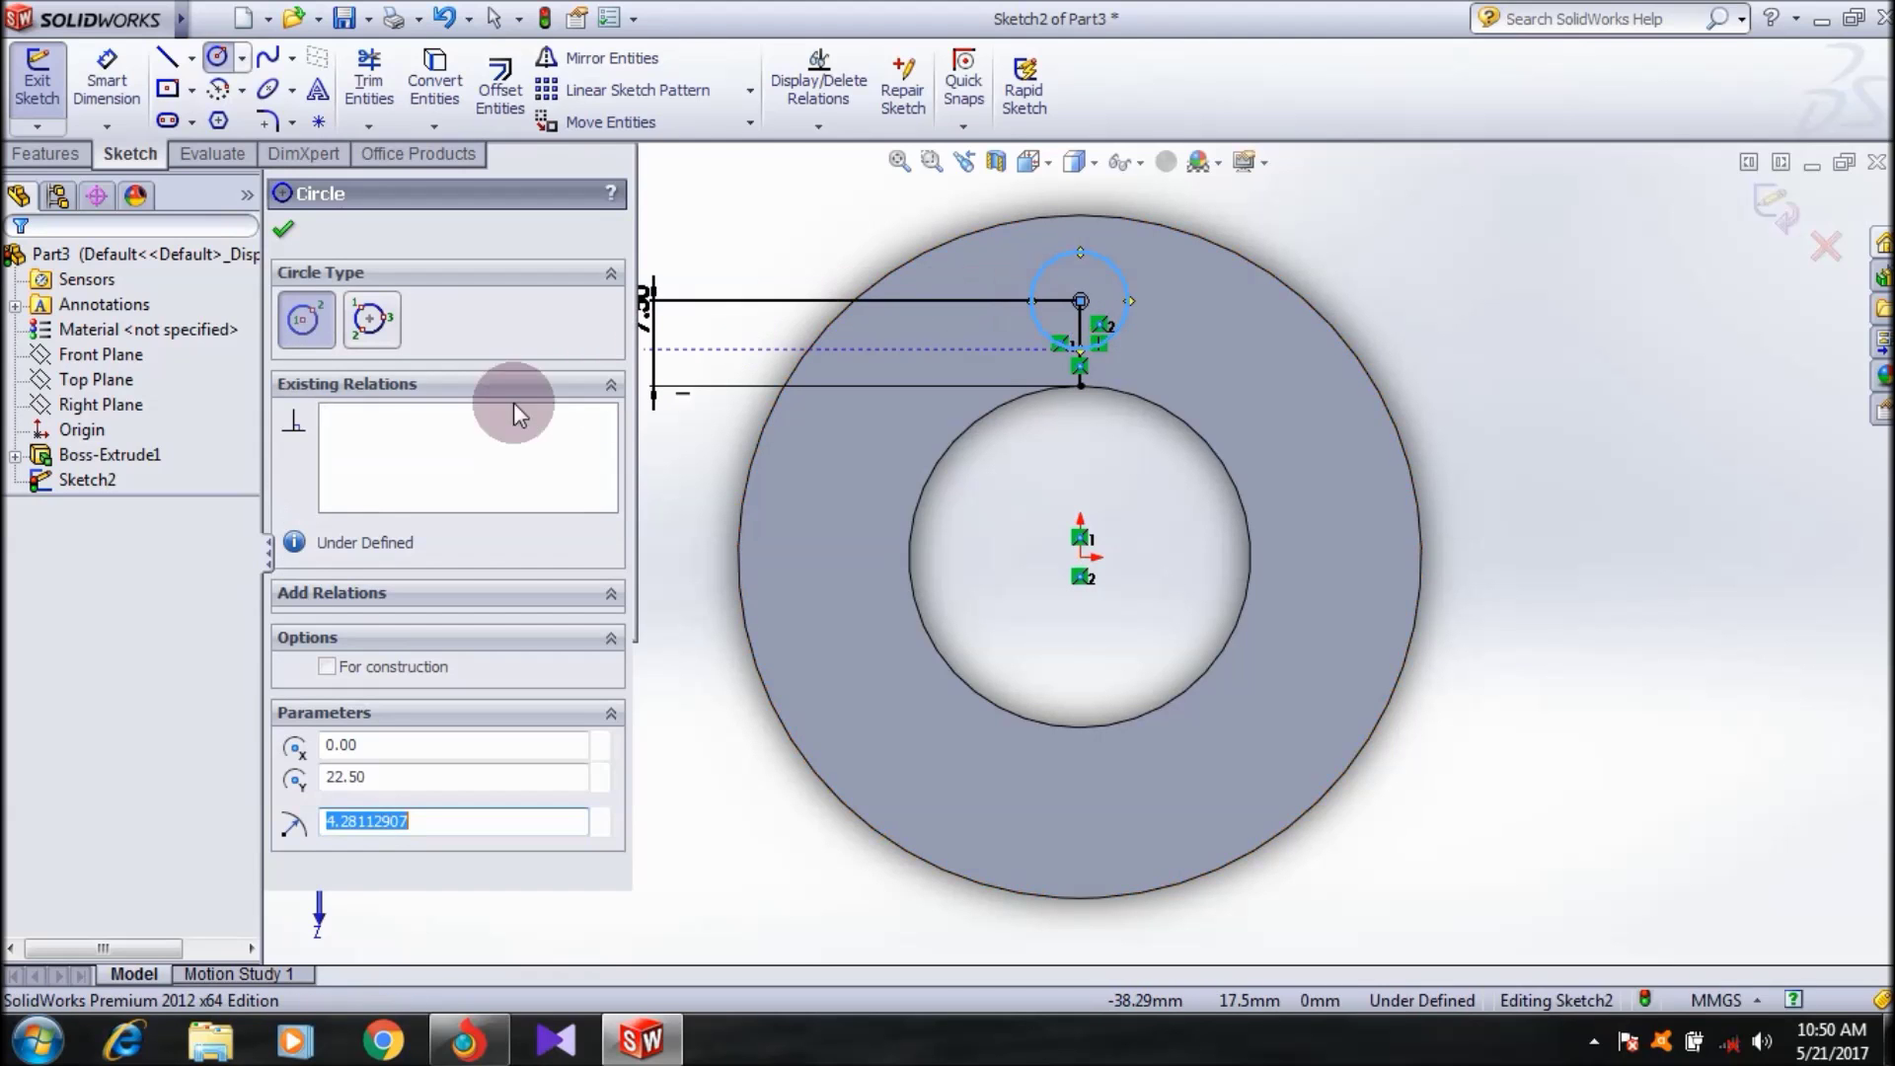
left_click(372, 824)
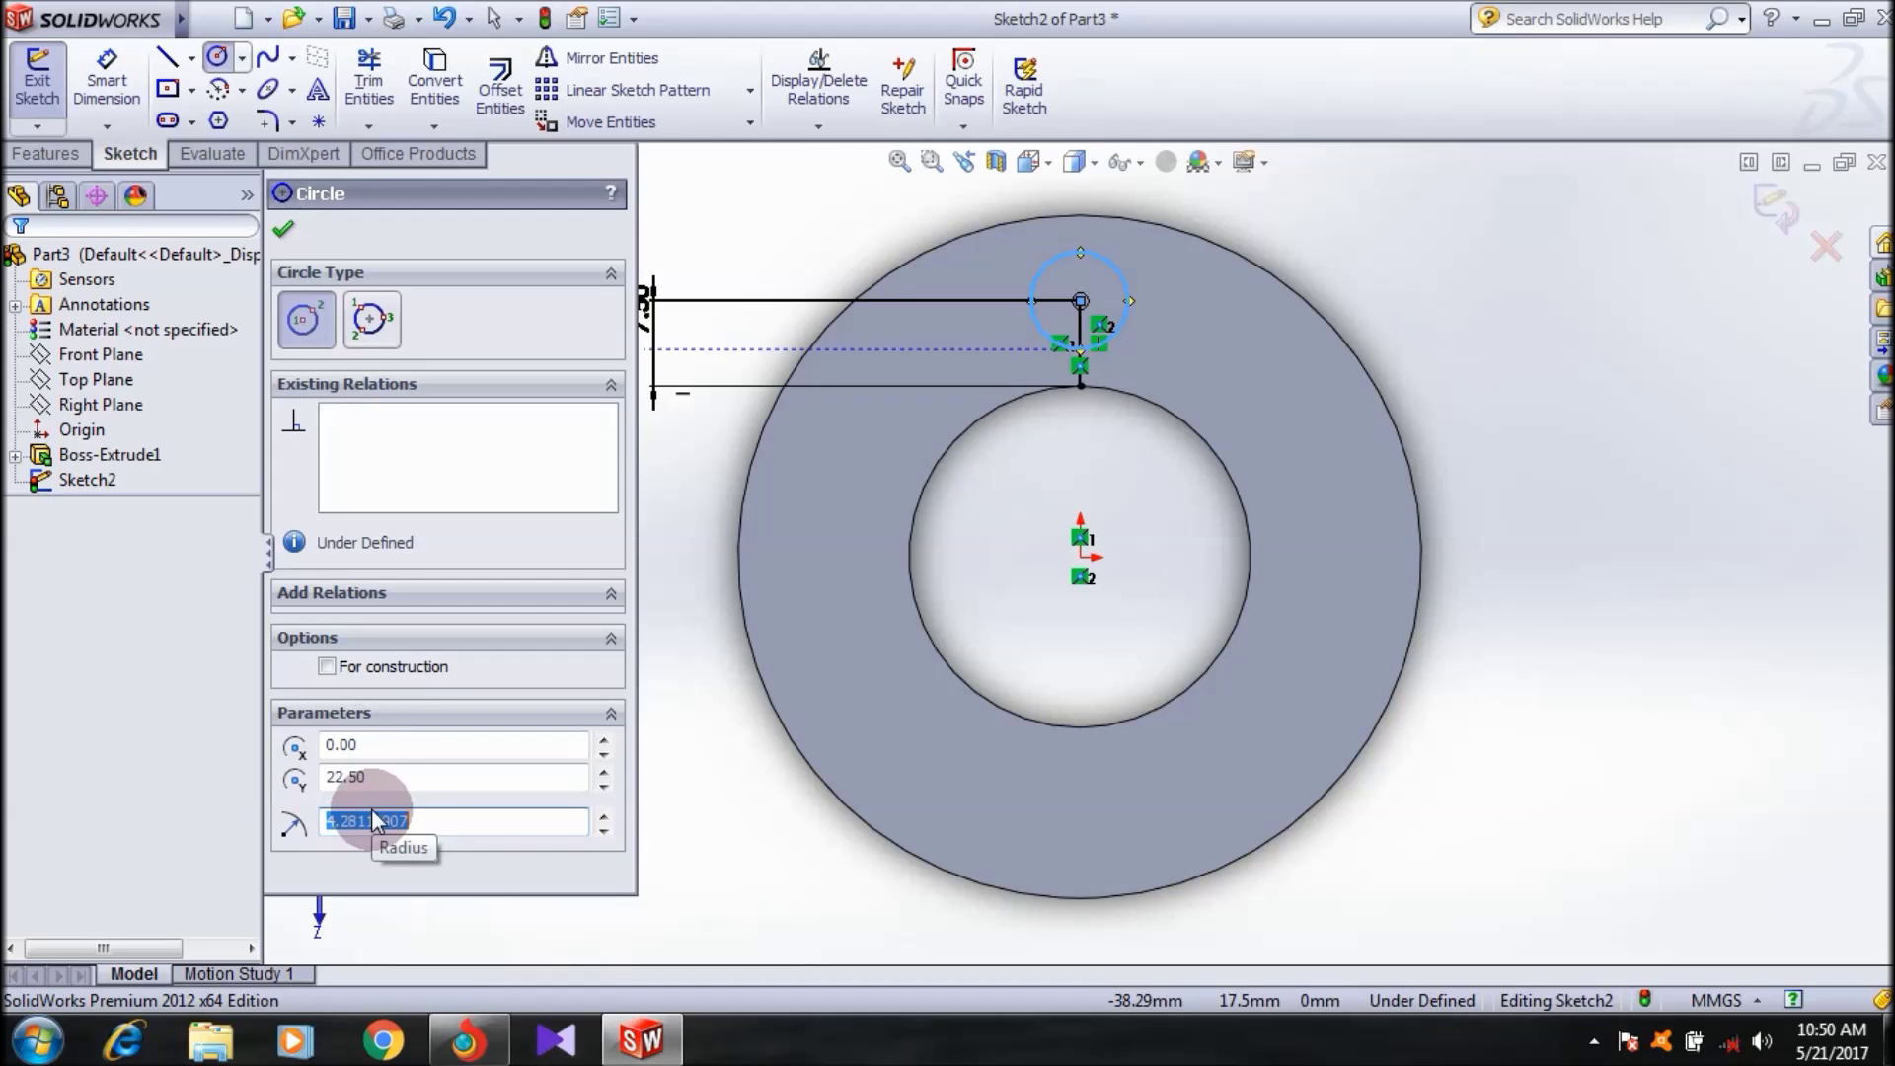
type("5")
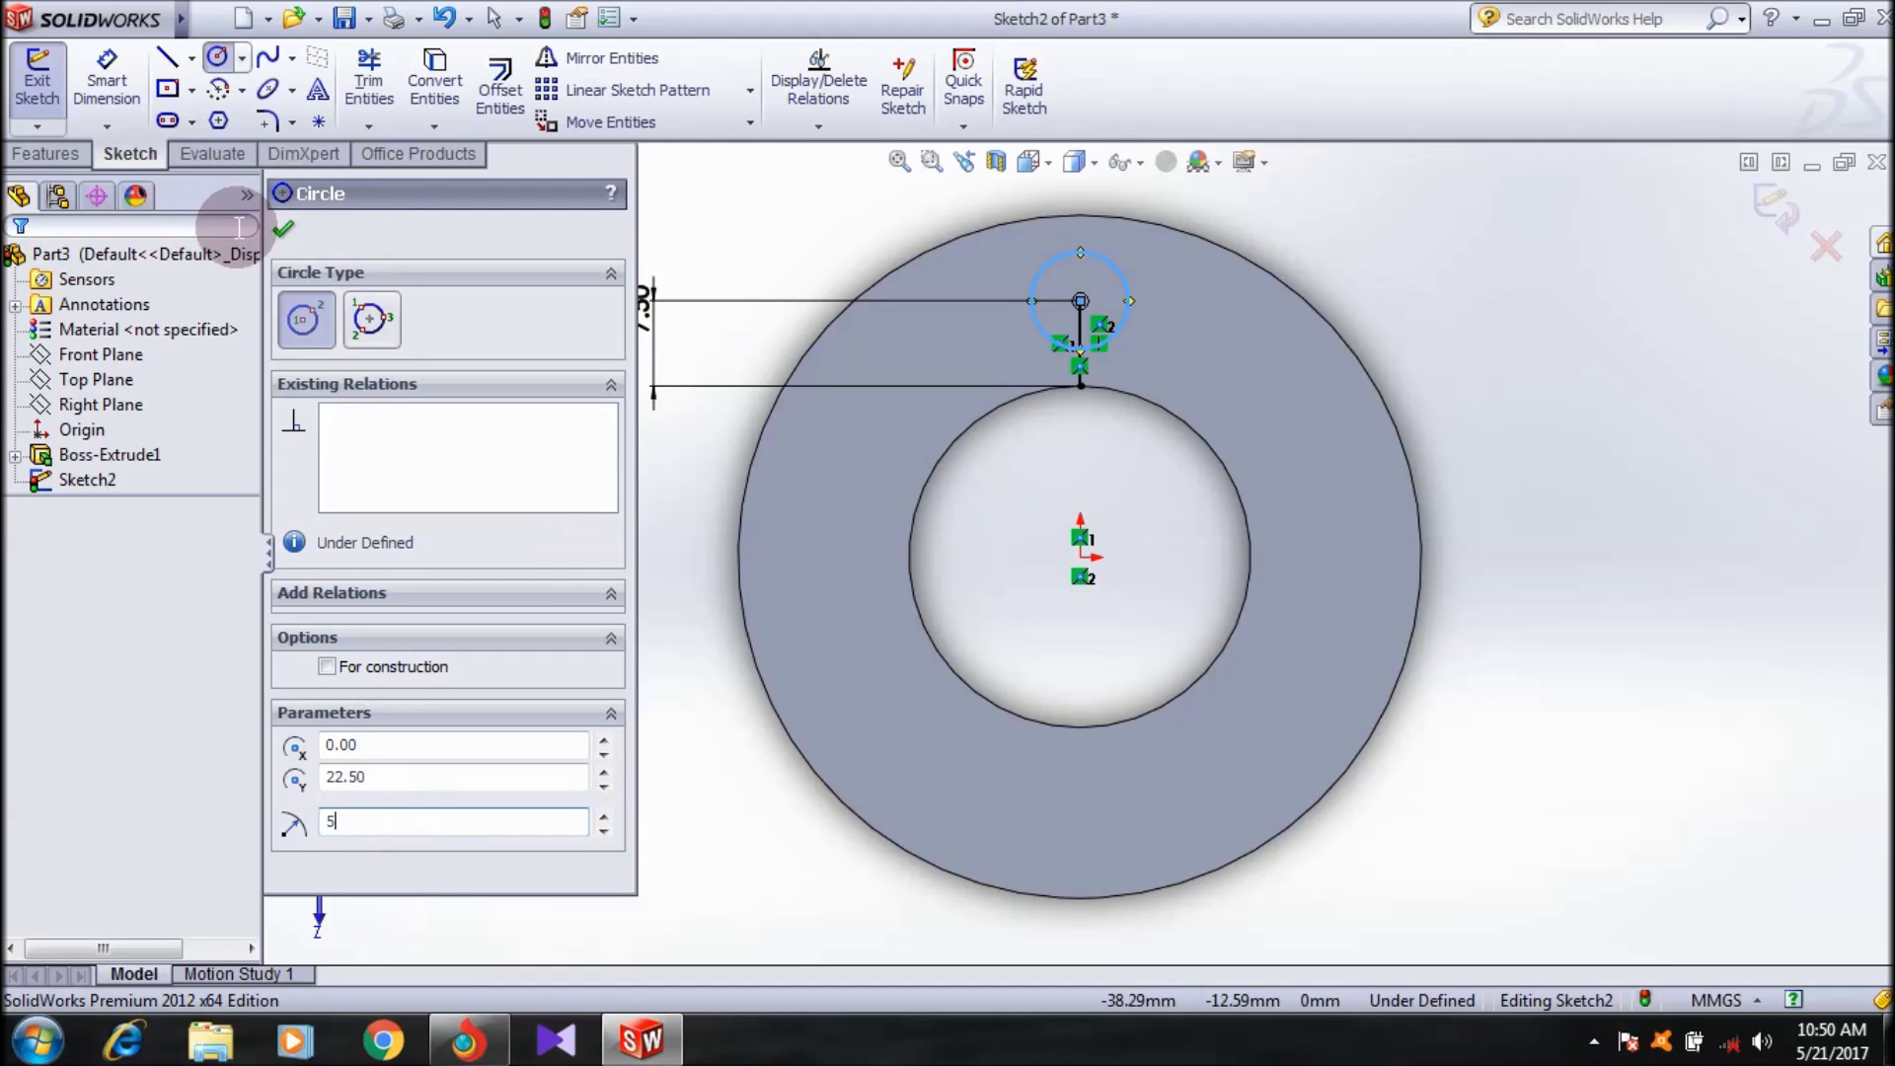
left_click(283, 229)
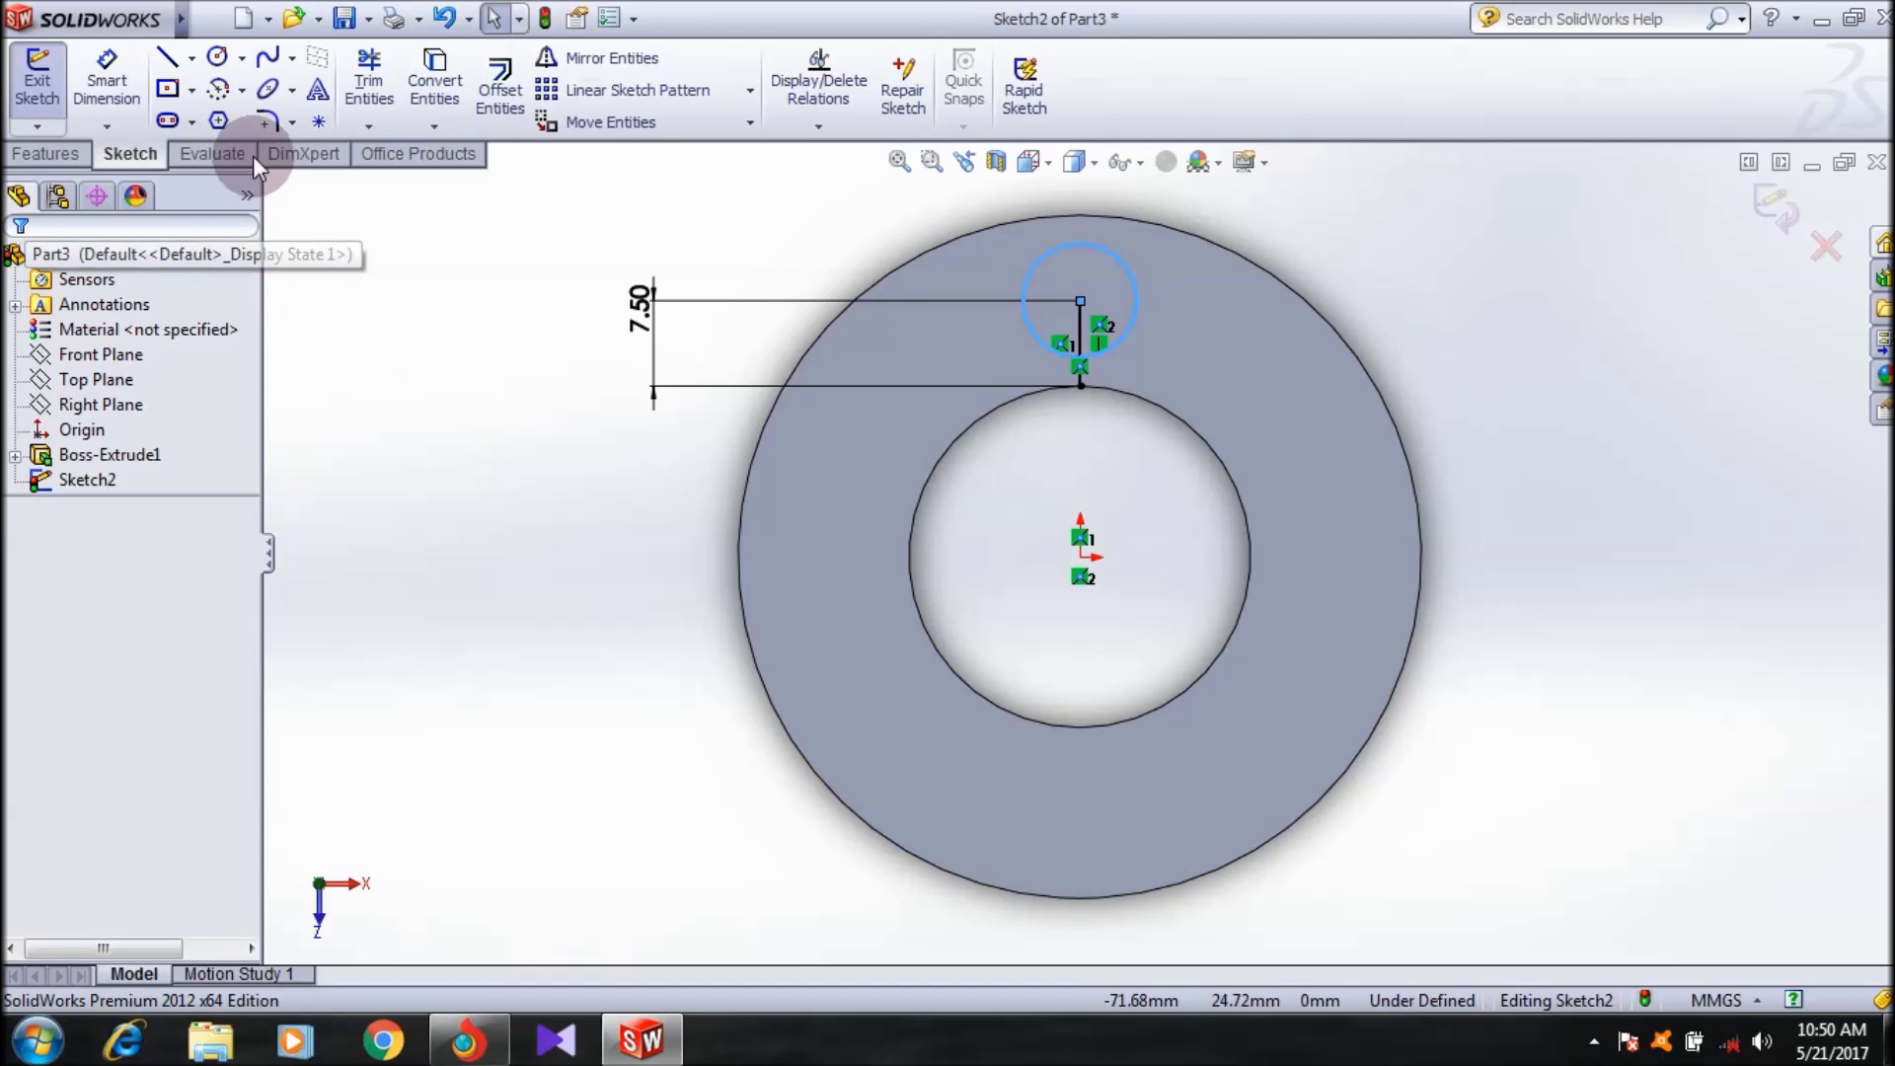
left_click(71, 89)
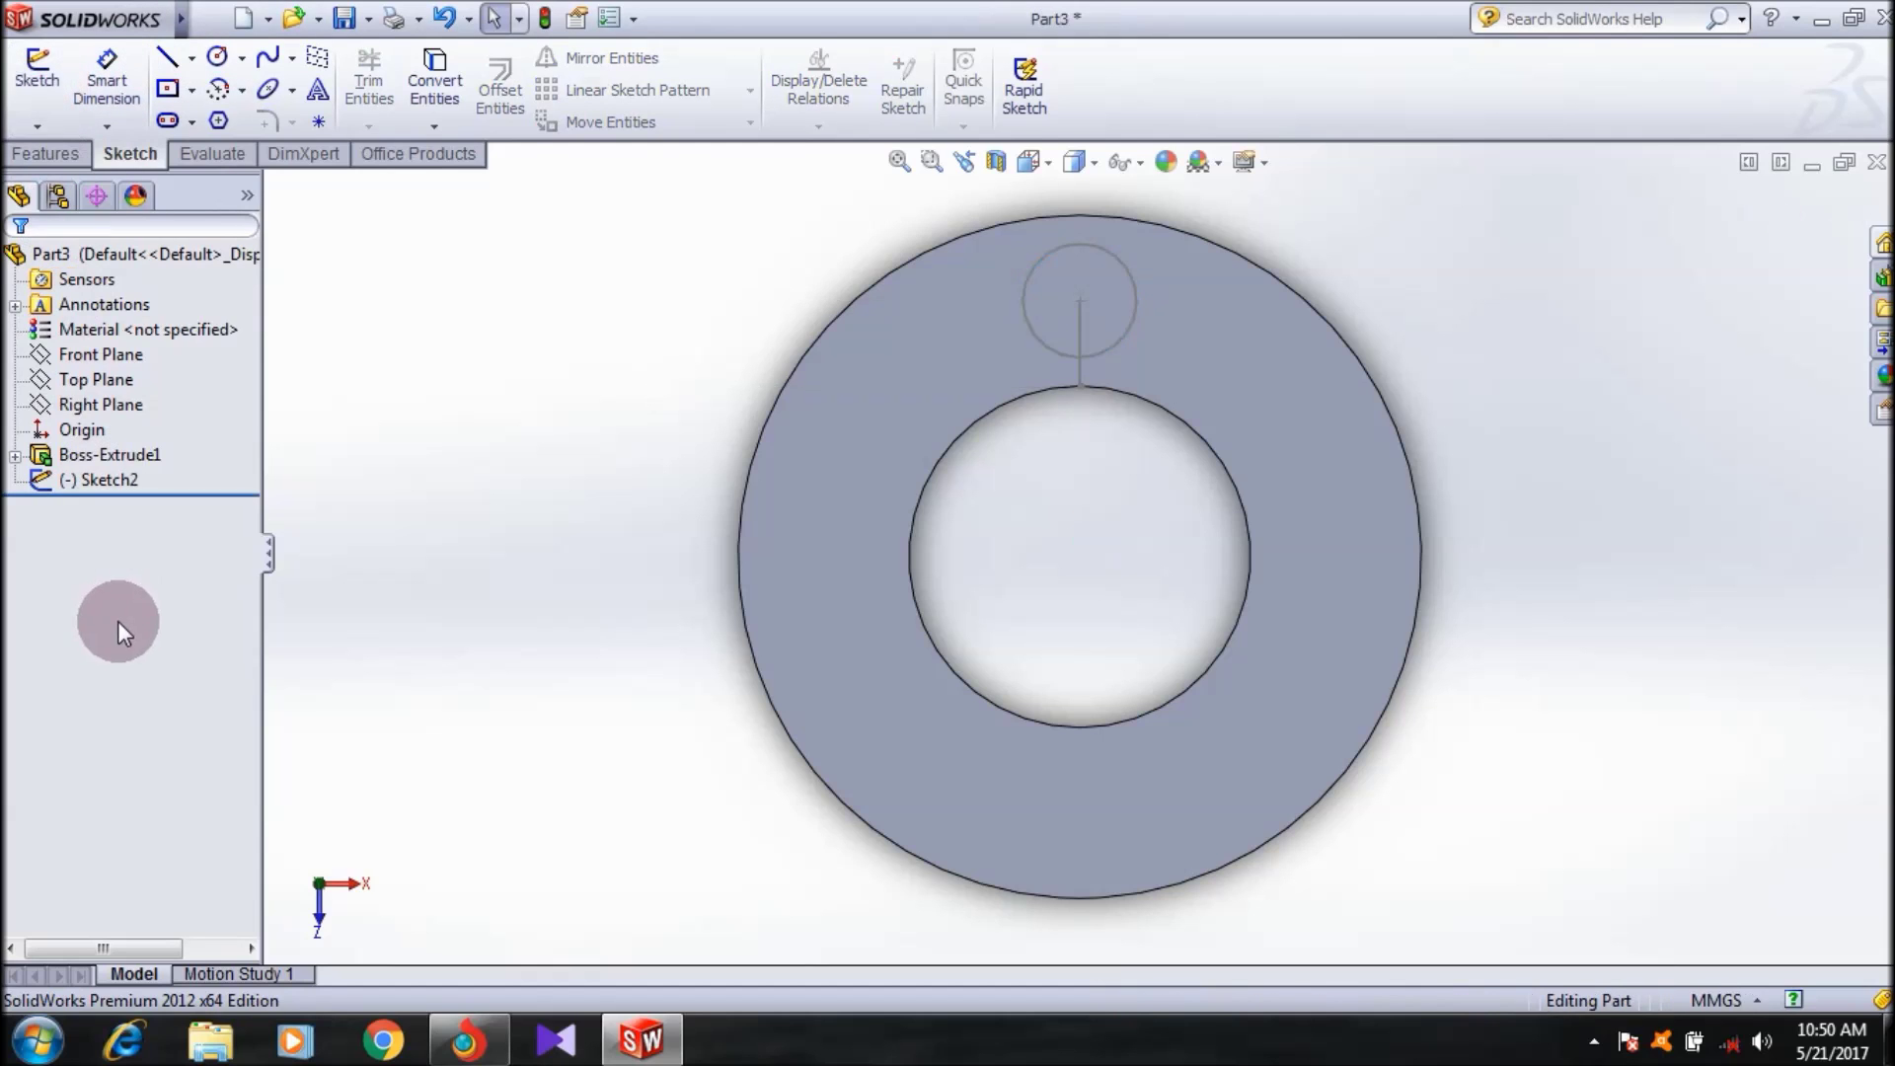
- Delete Sketch2 from the guide line's context menu by mistake, then undo it
key("Escape")
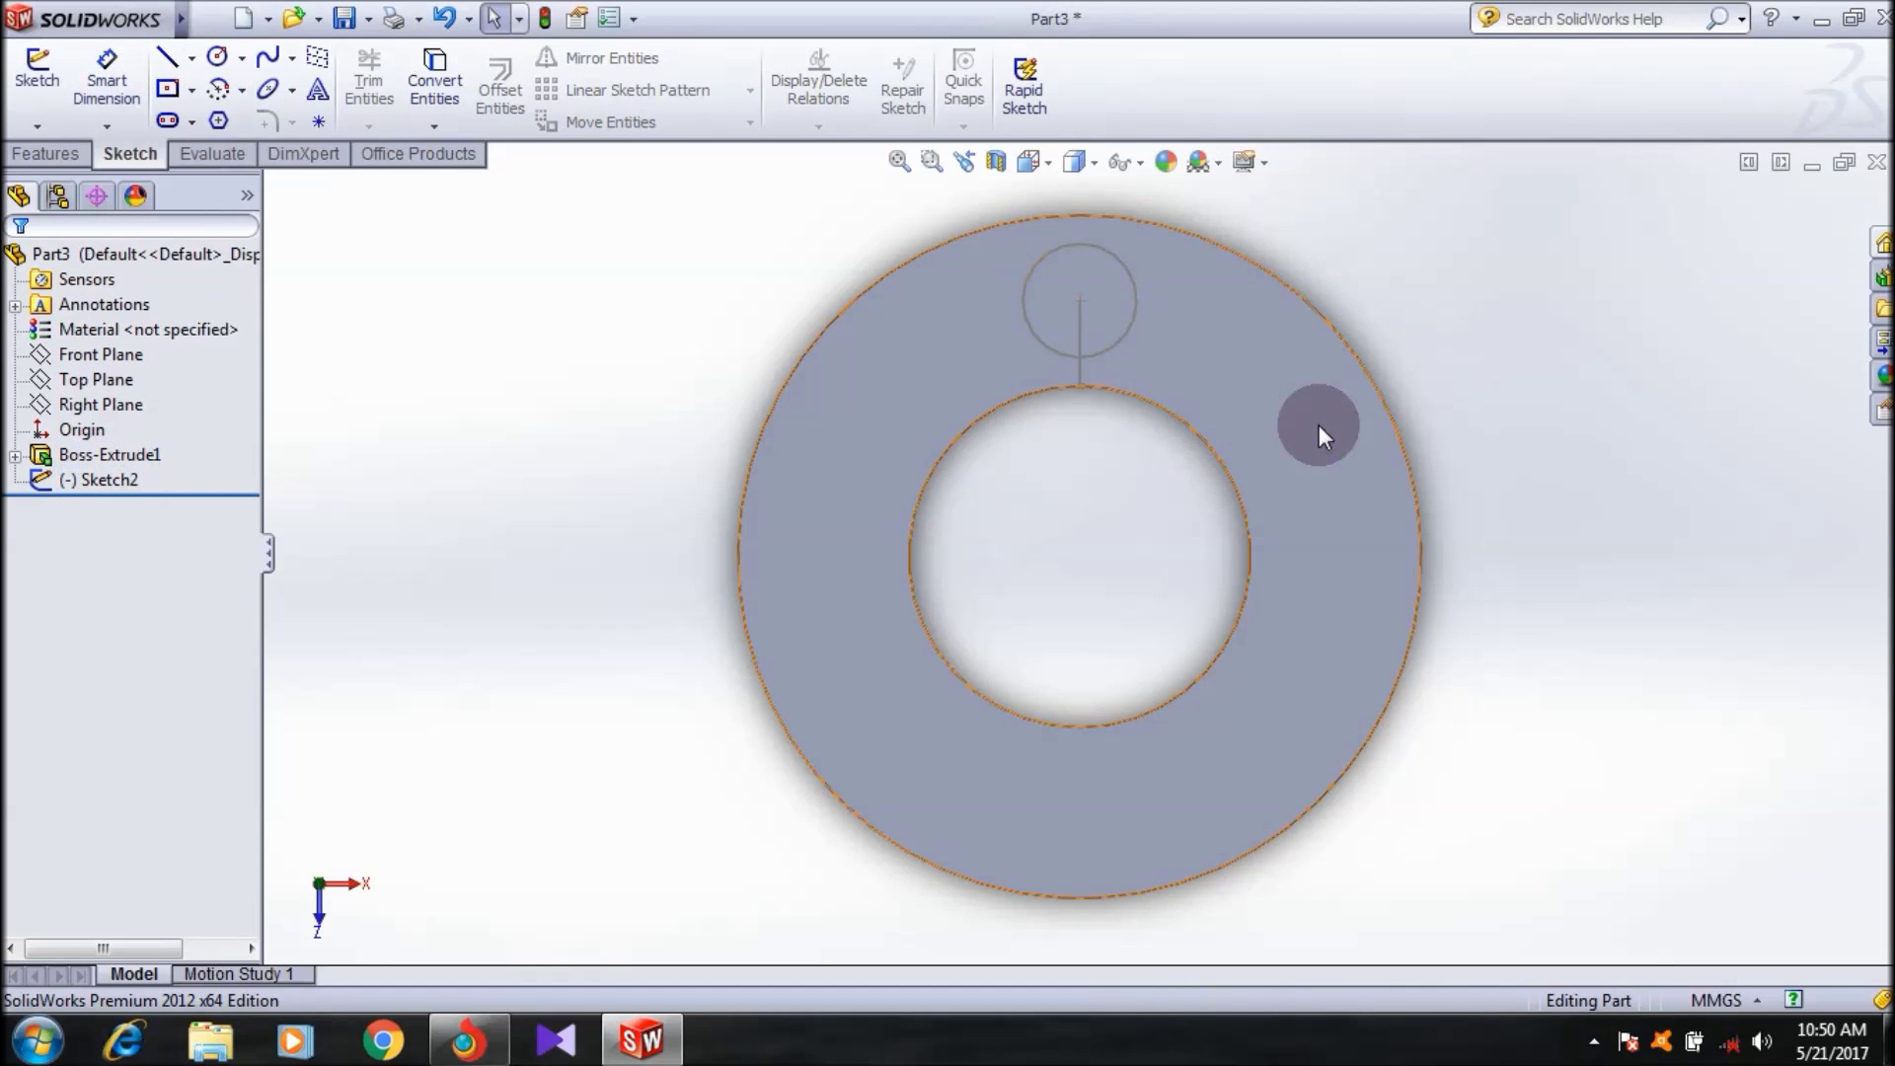
left_click(1082, 350)
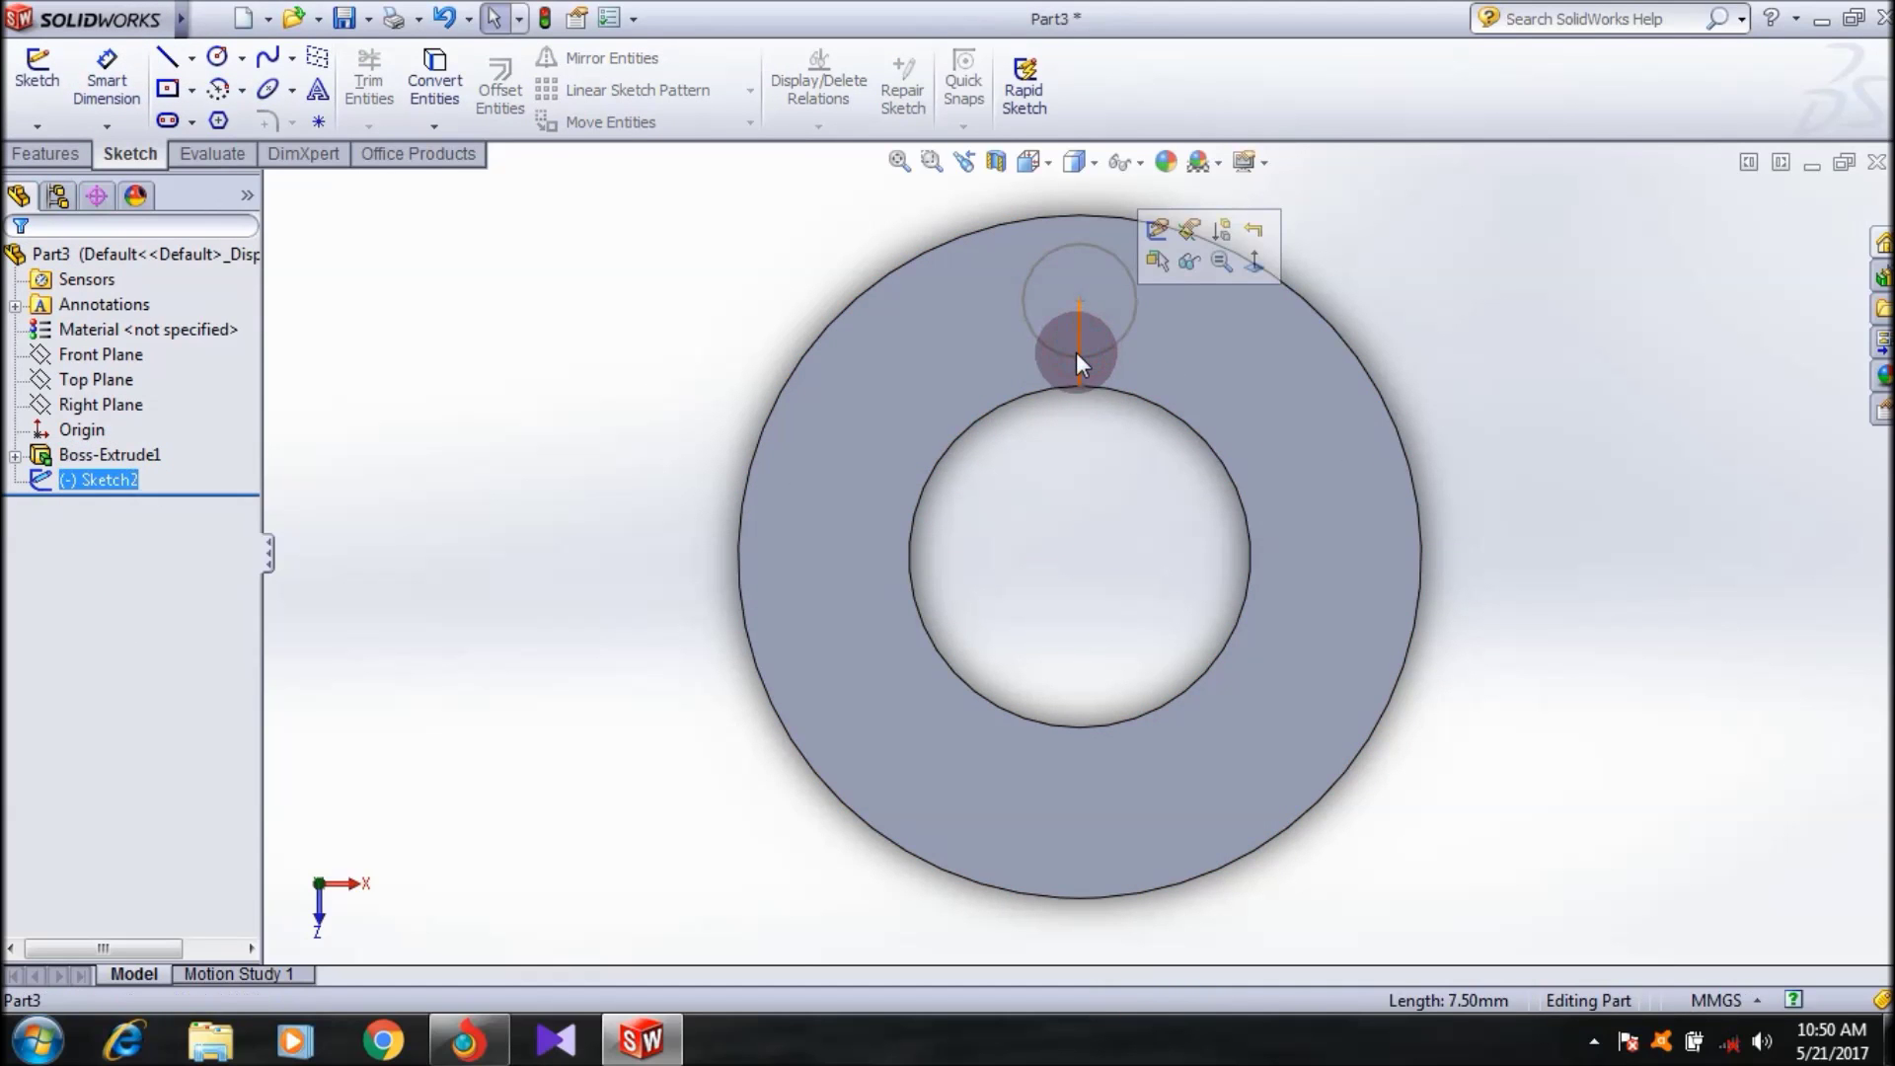
double_click(83, 491)
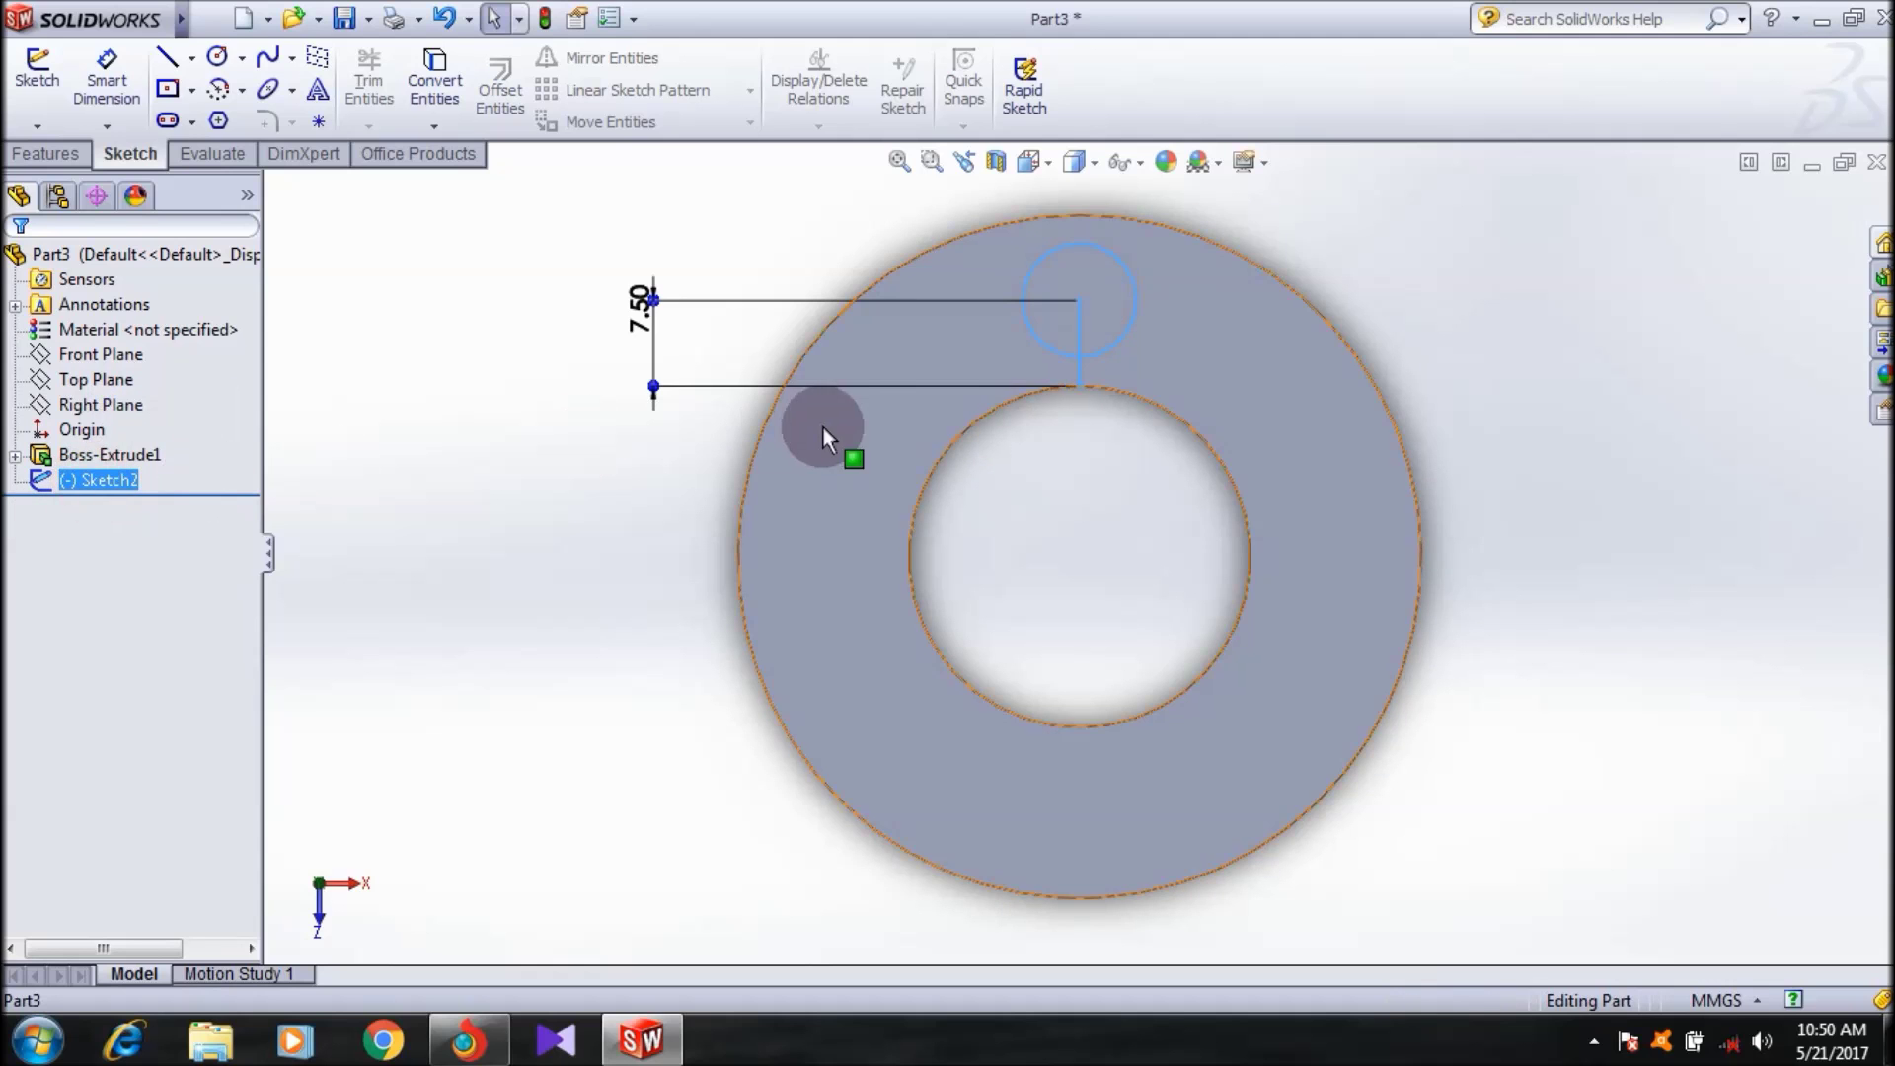
key("Escape")
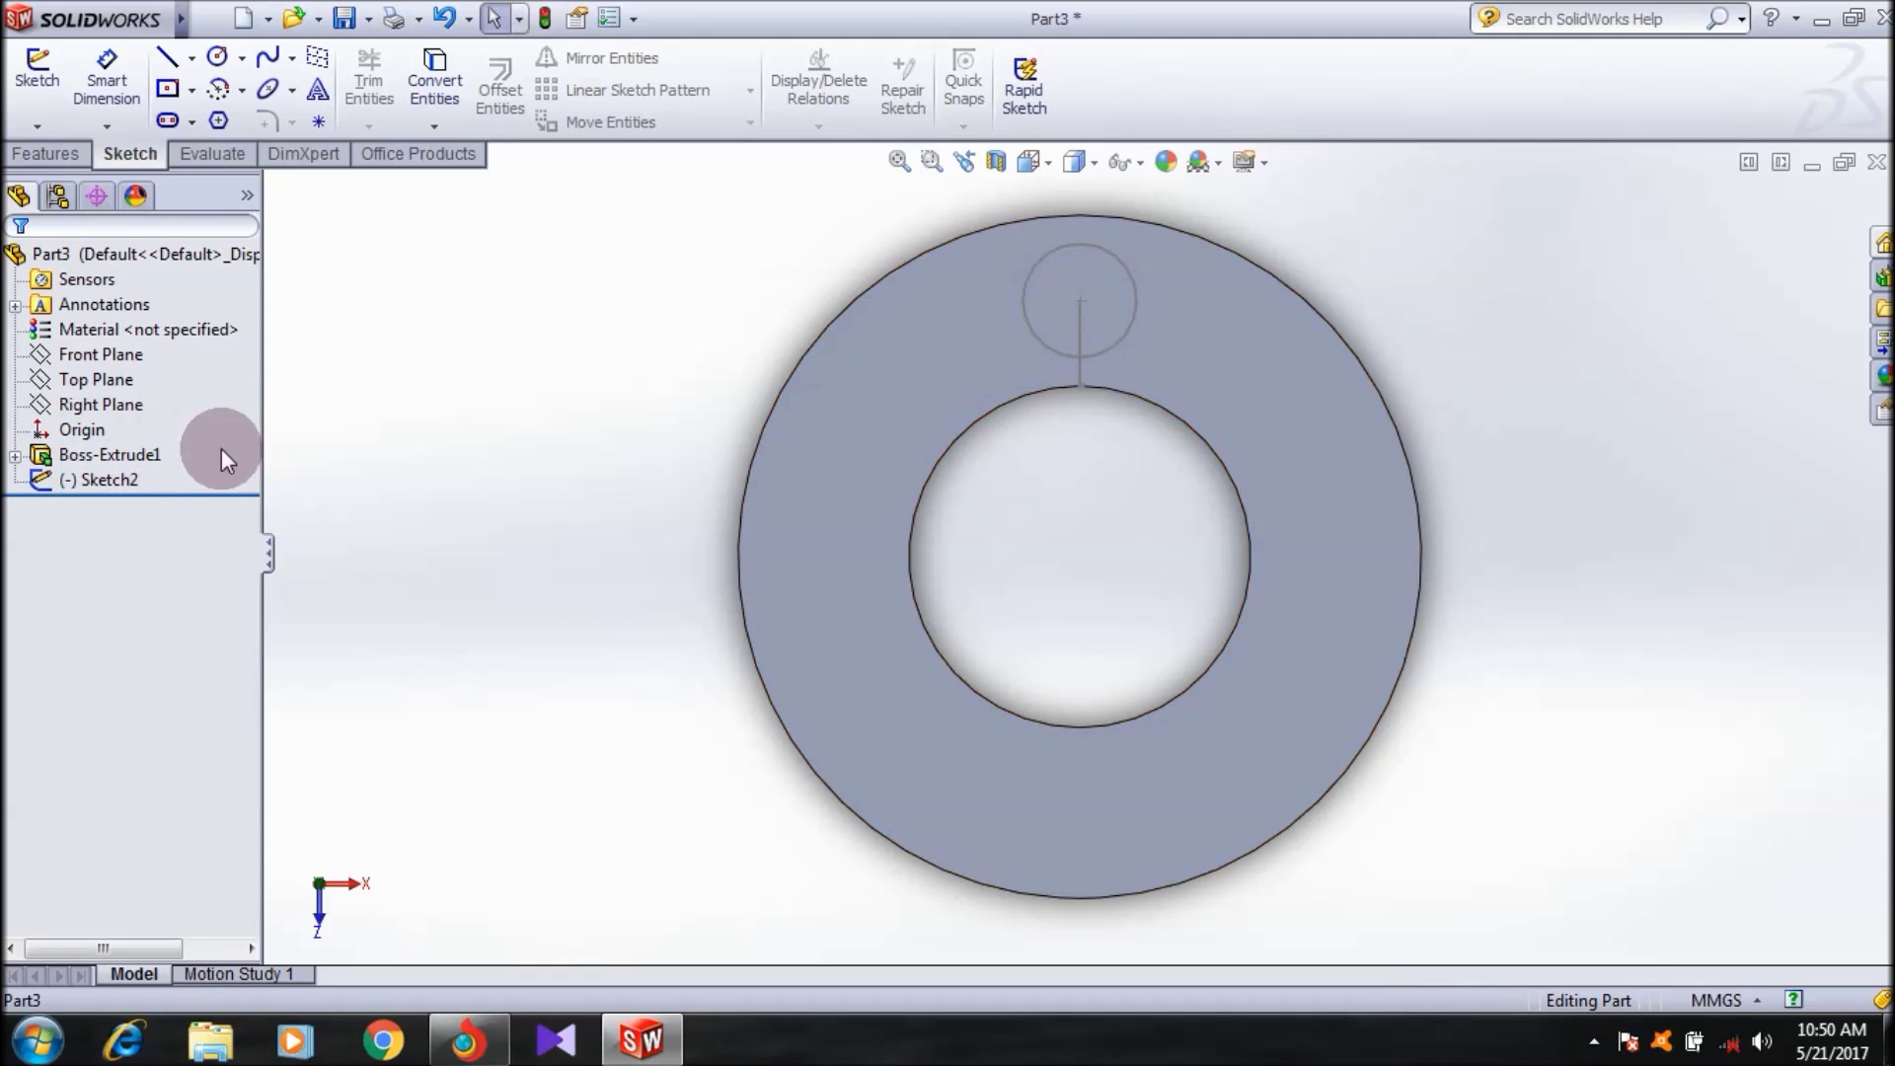
left_click(1080, 366)
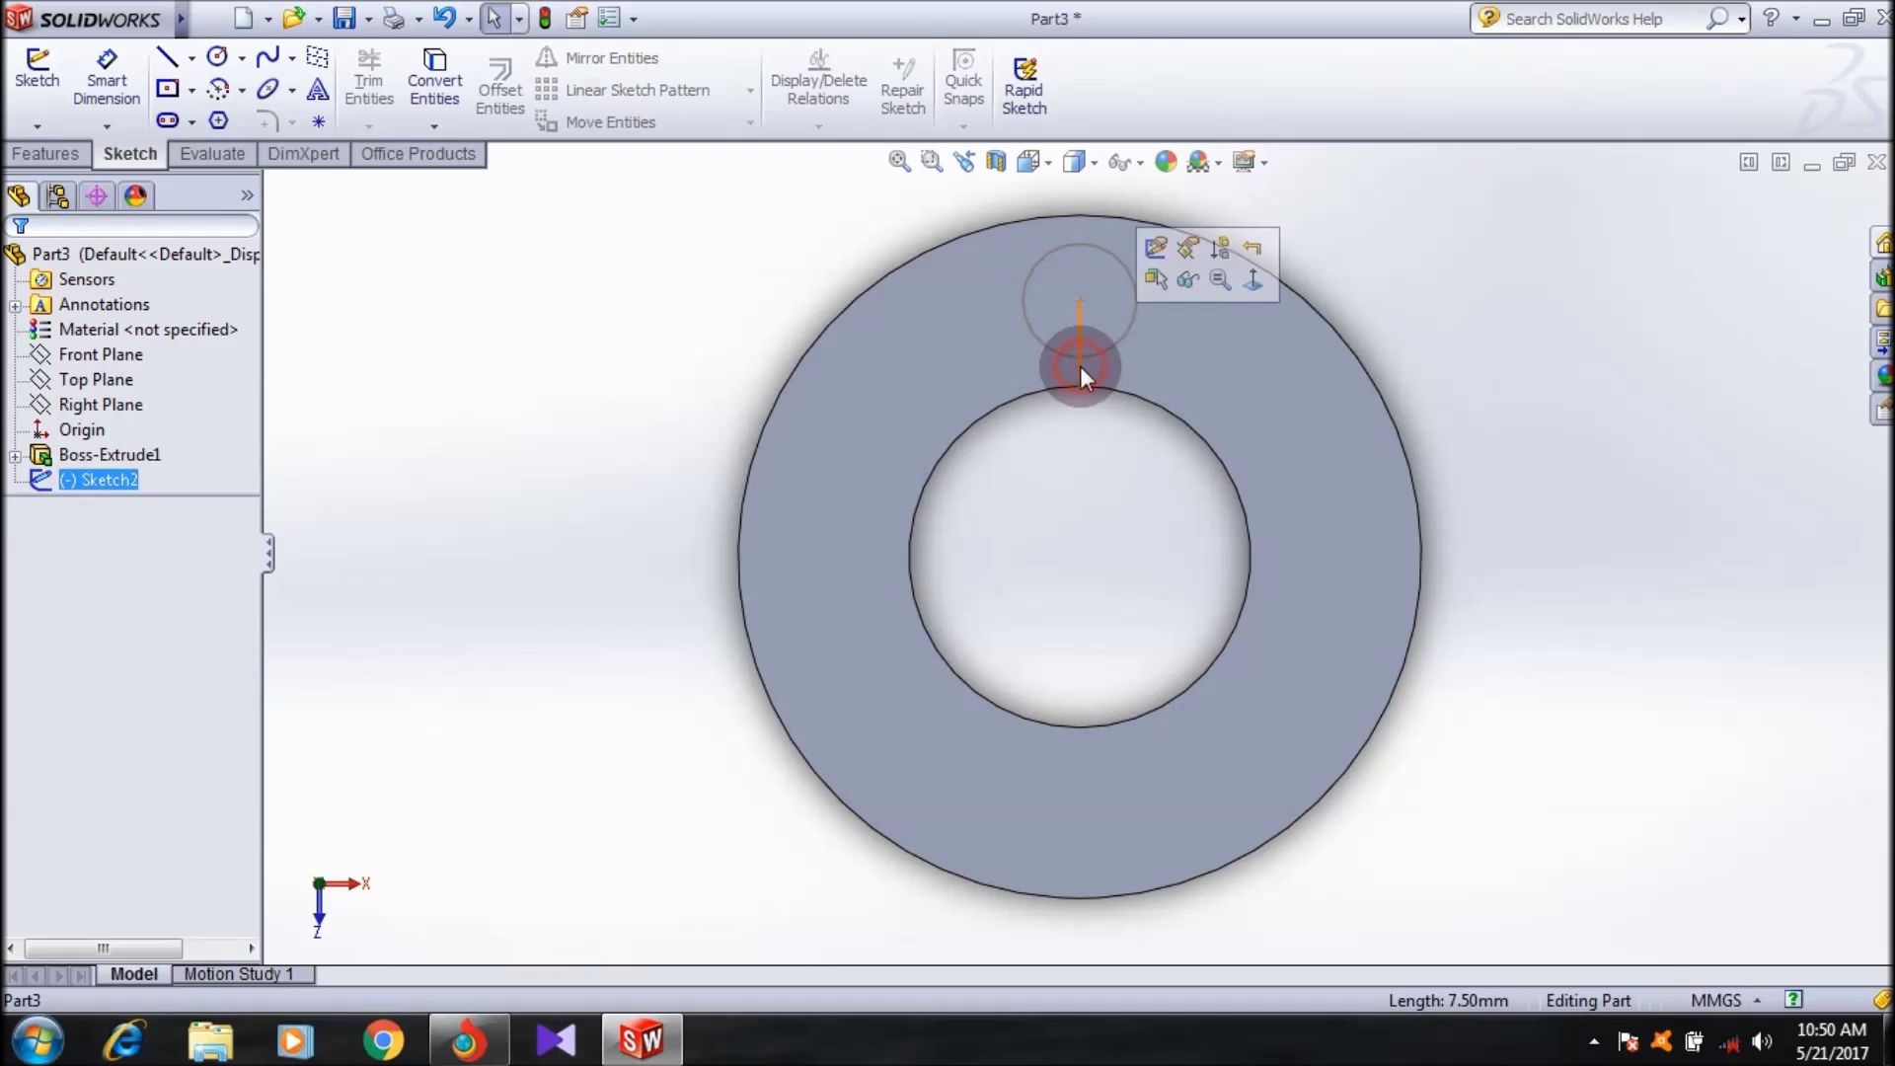
right_click(1081, 339)
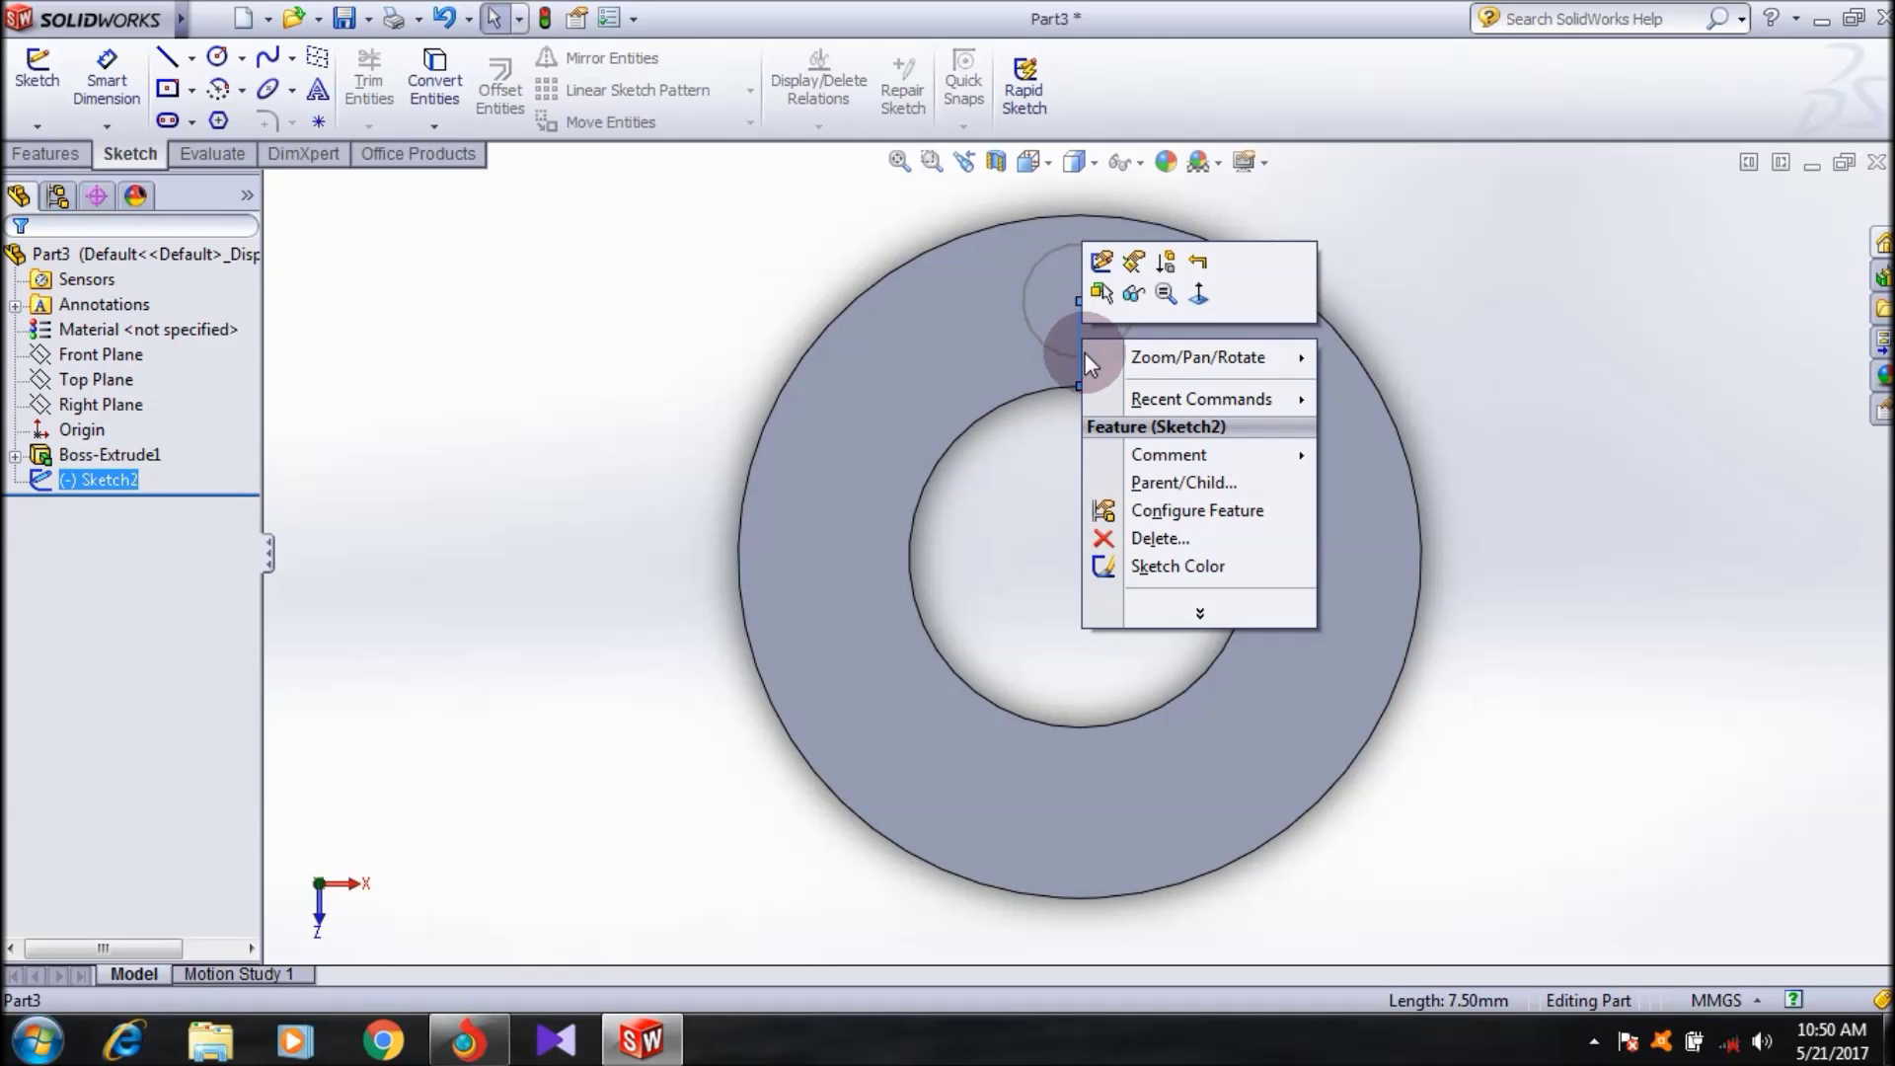
left_click(1142, 533)
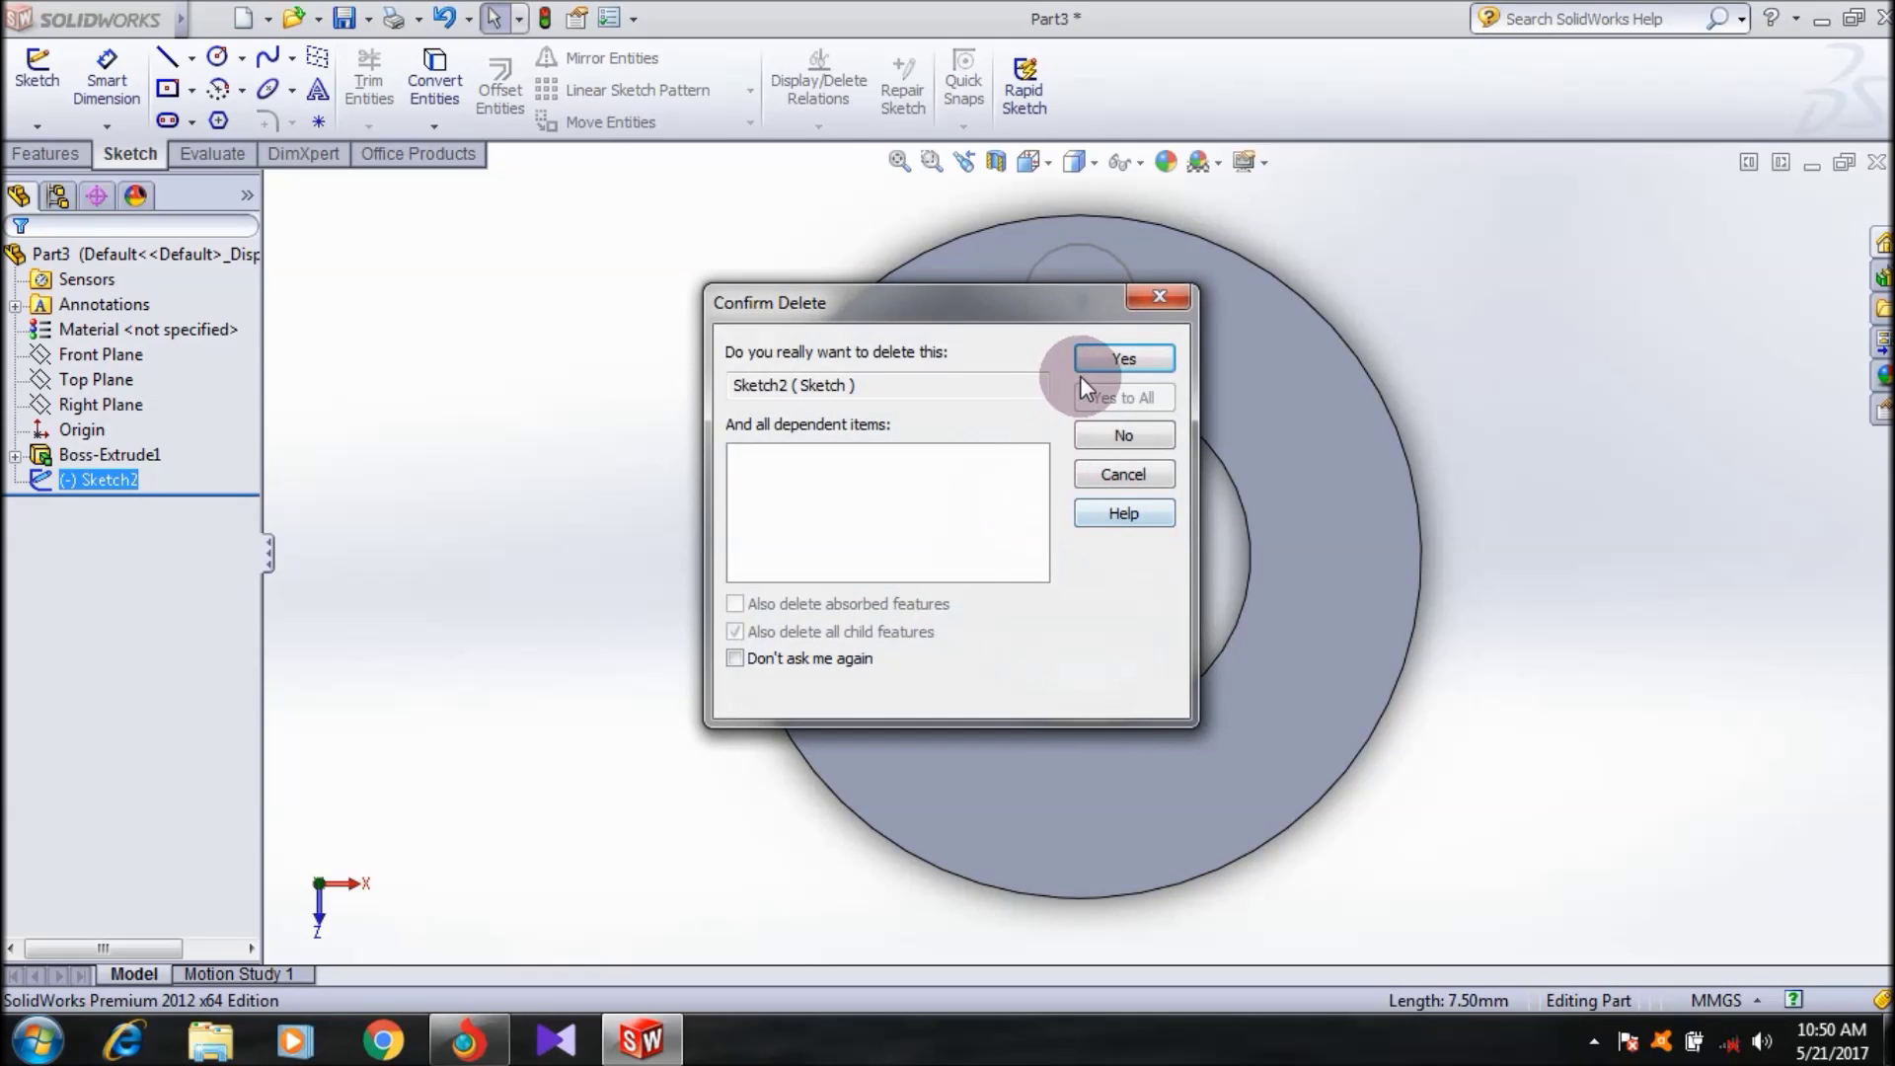
left_click(1105, 363)
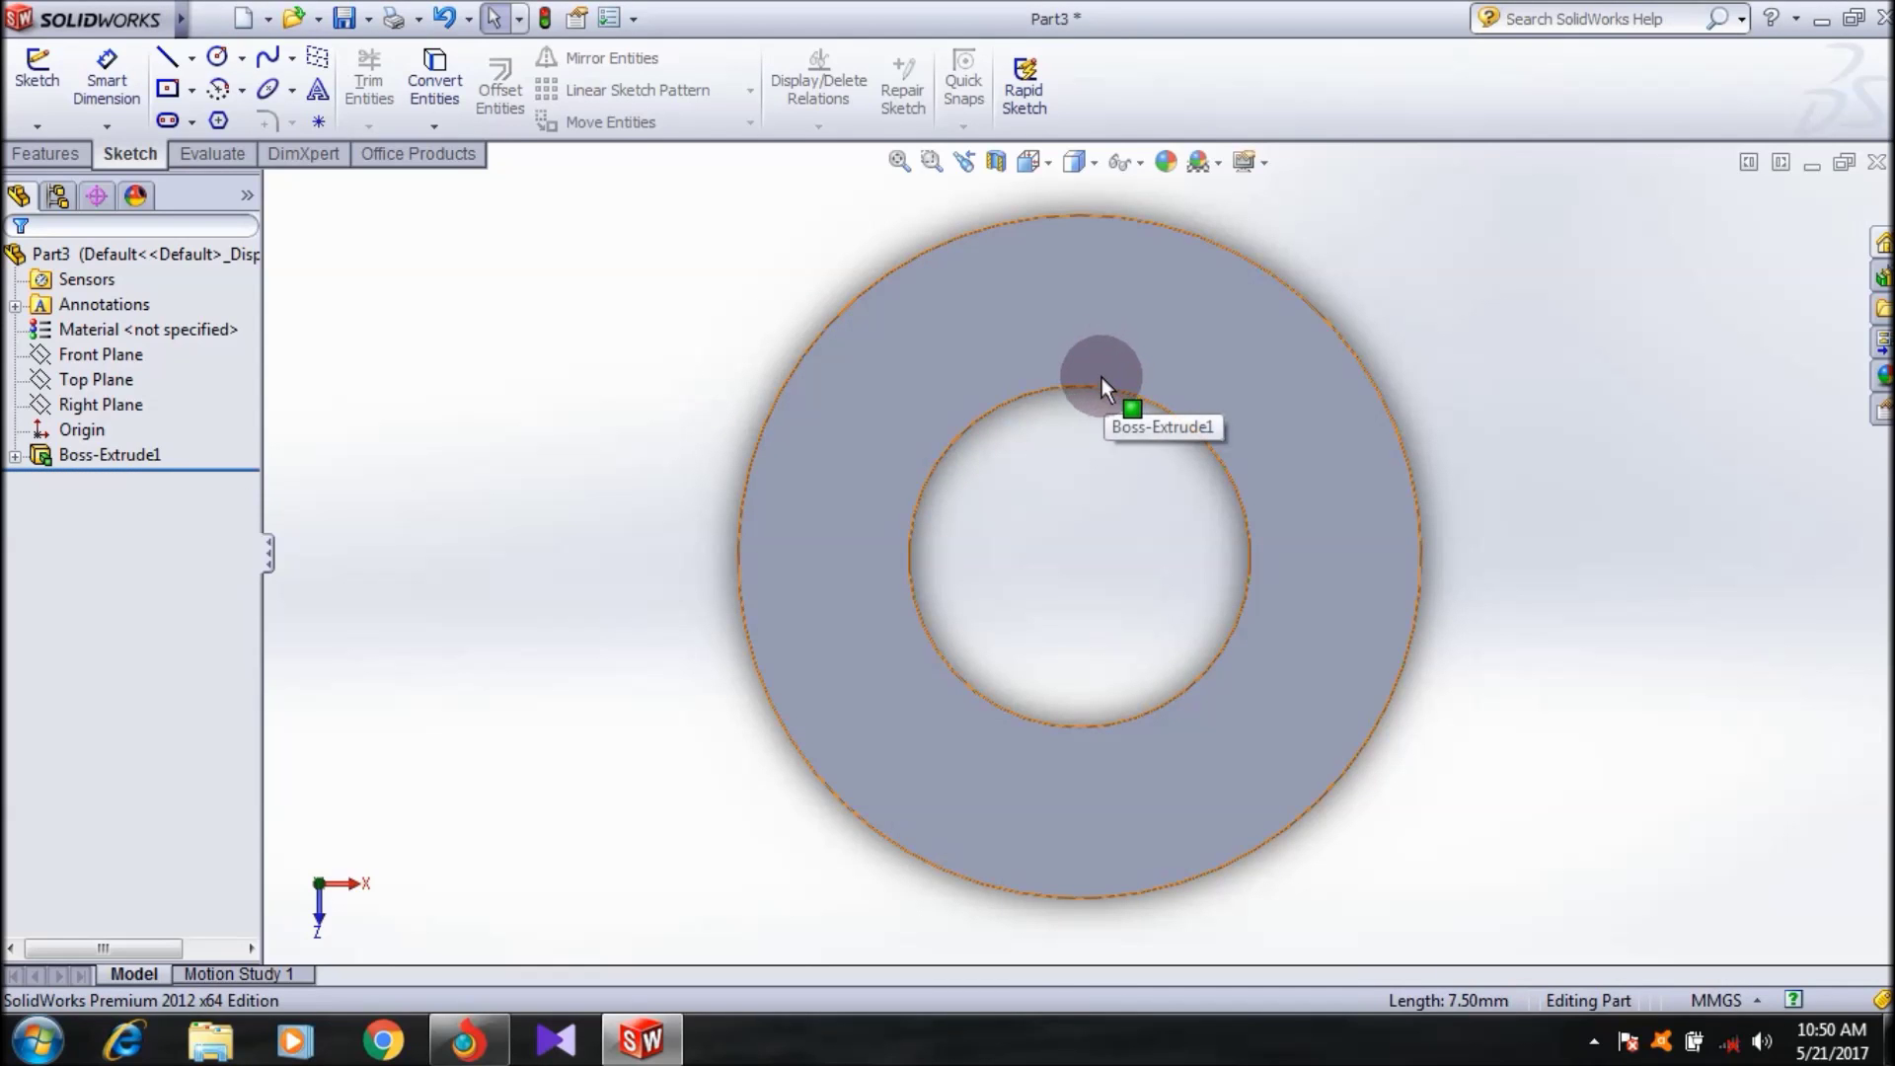
key("ctrl+z")
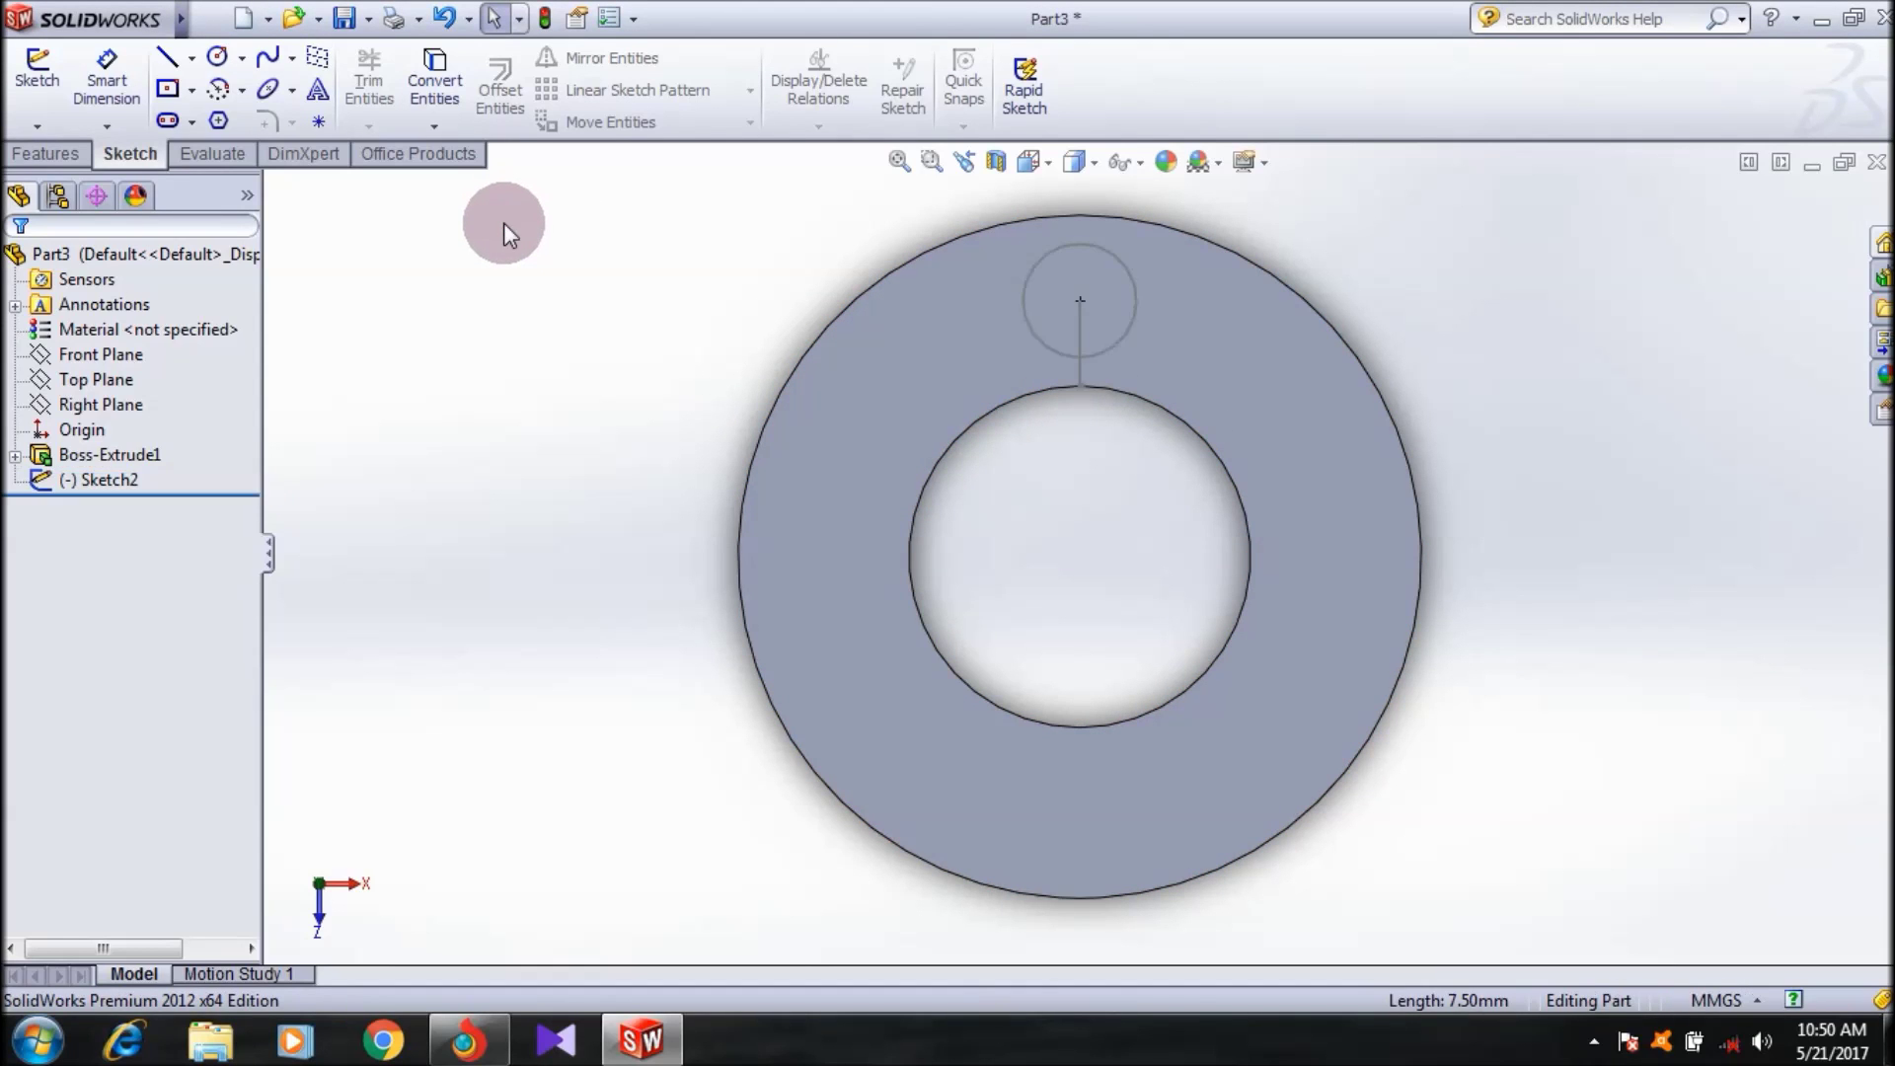
- Edit Sketch2, delete the 7.50 guide line, and exit the sketch
left_click(1080, 318)
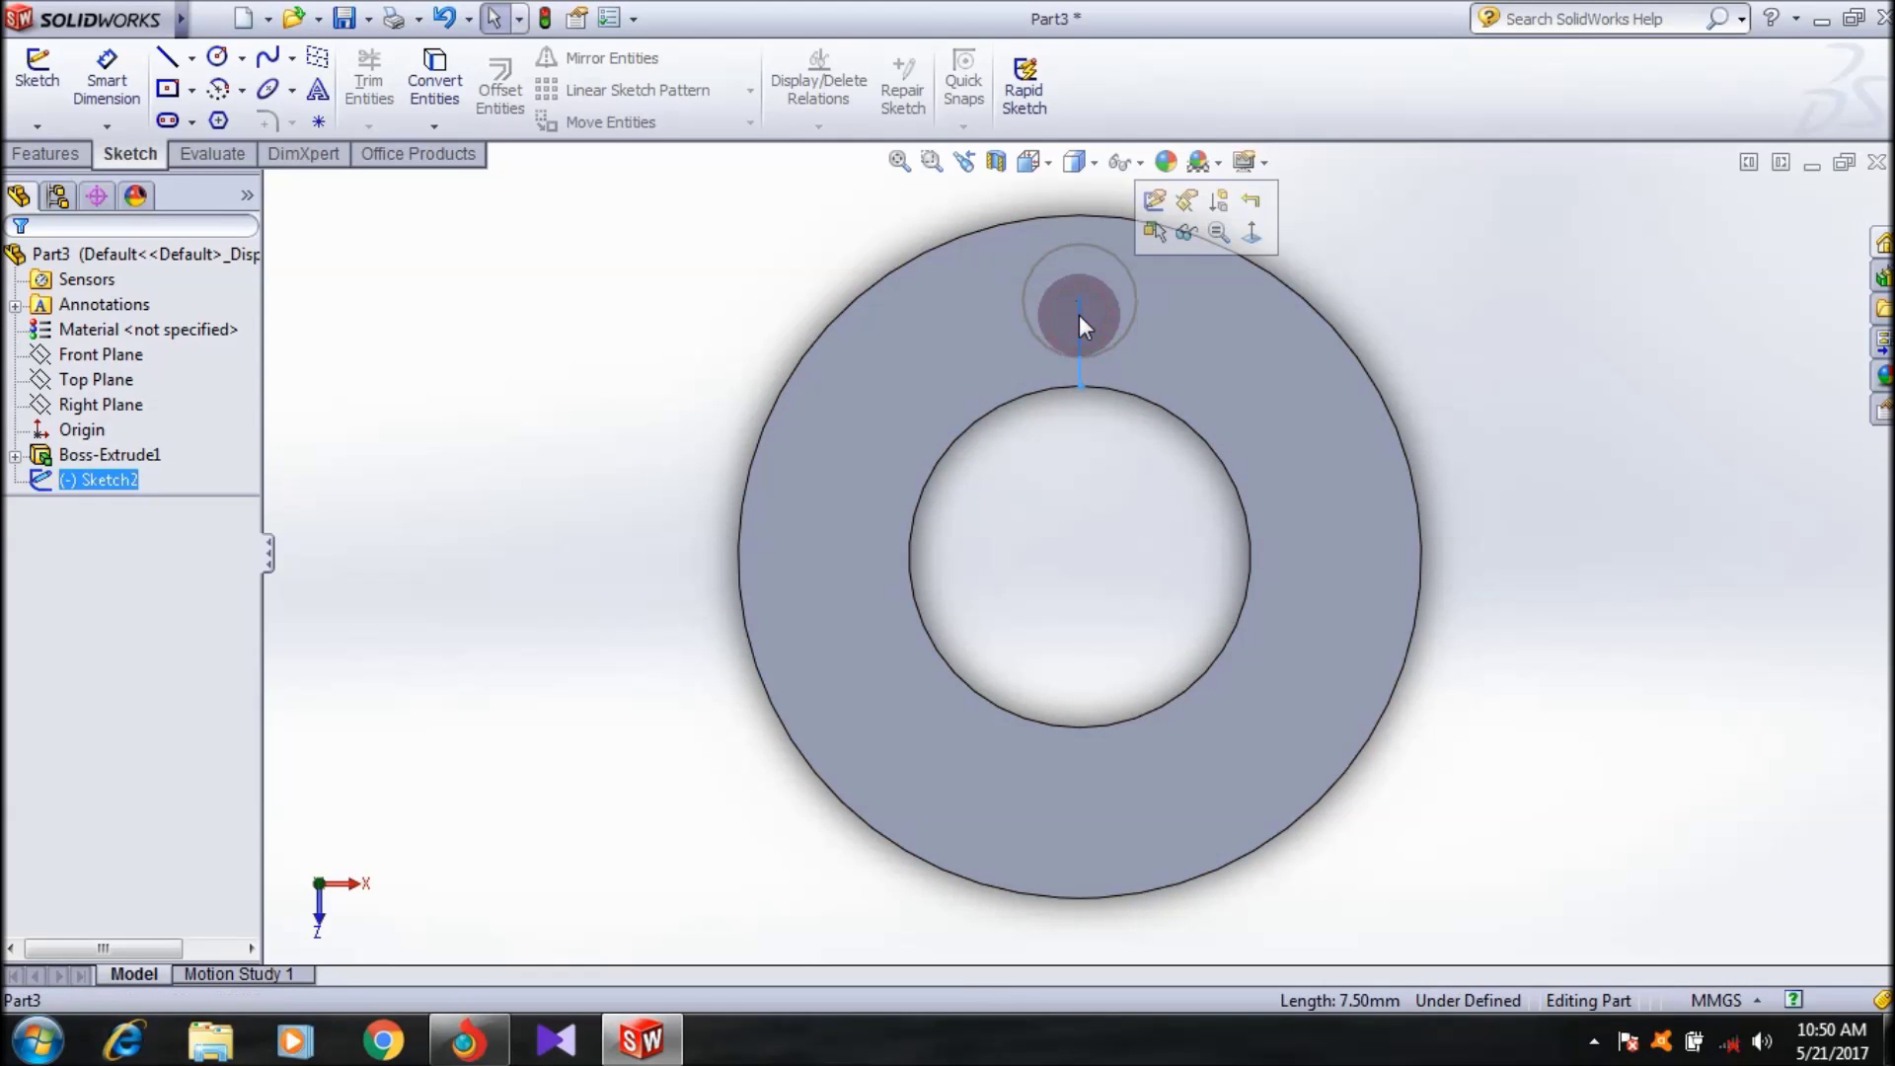
left_click(1167, 194)
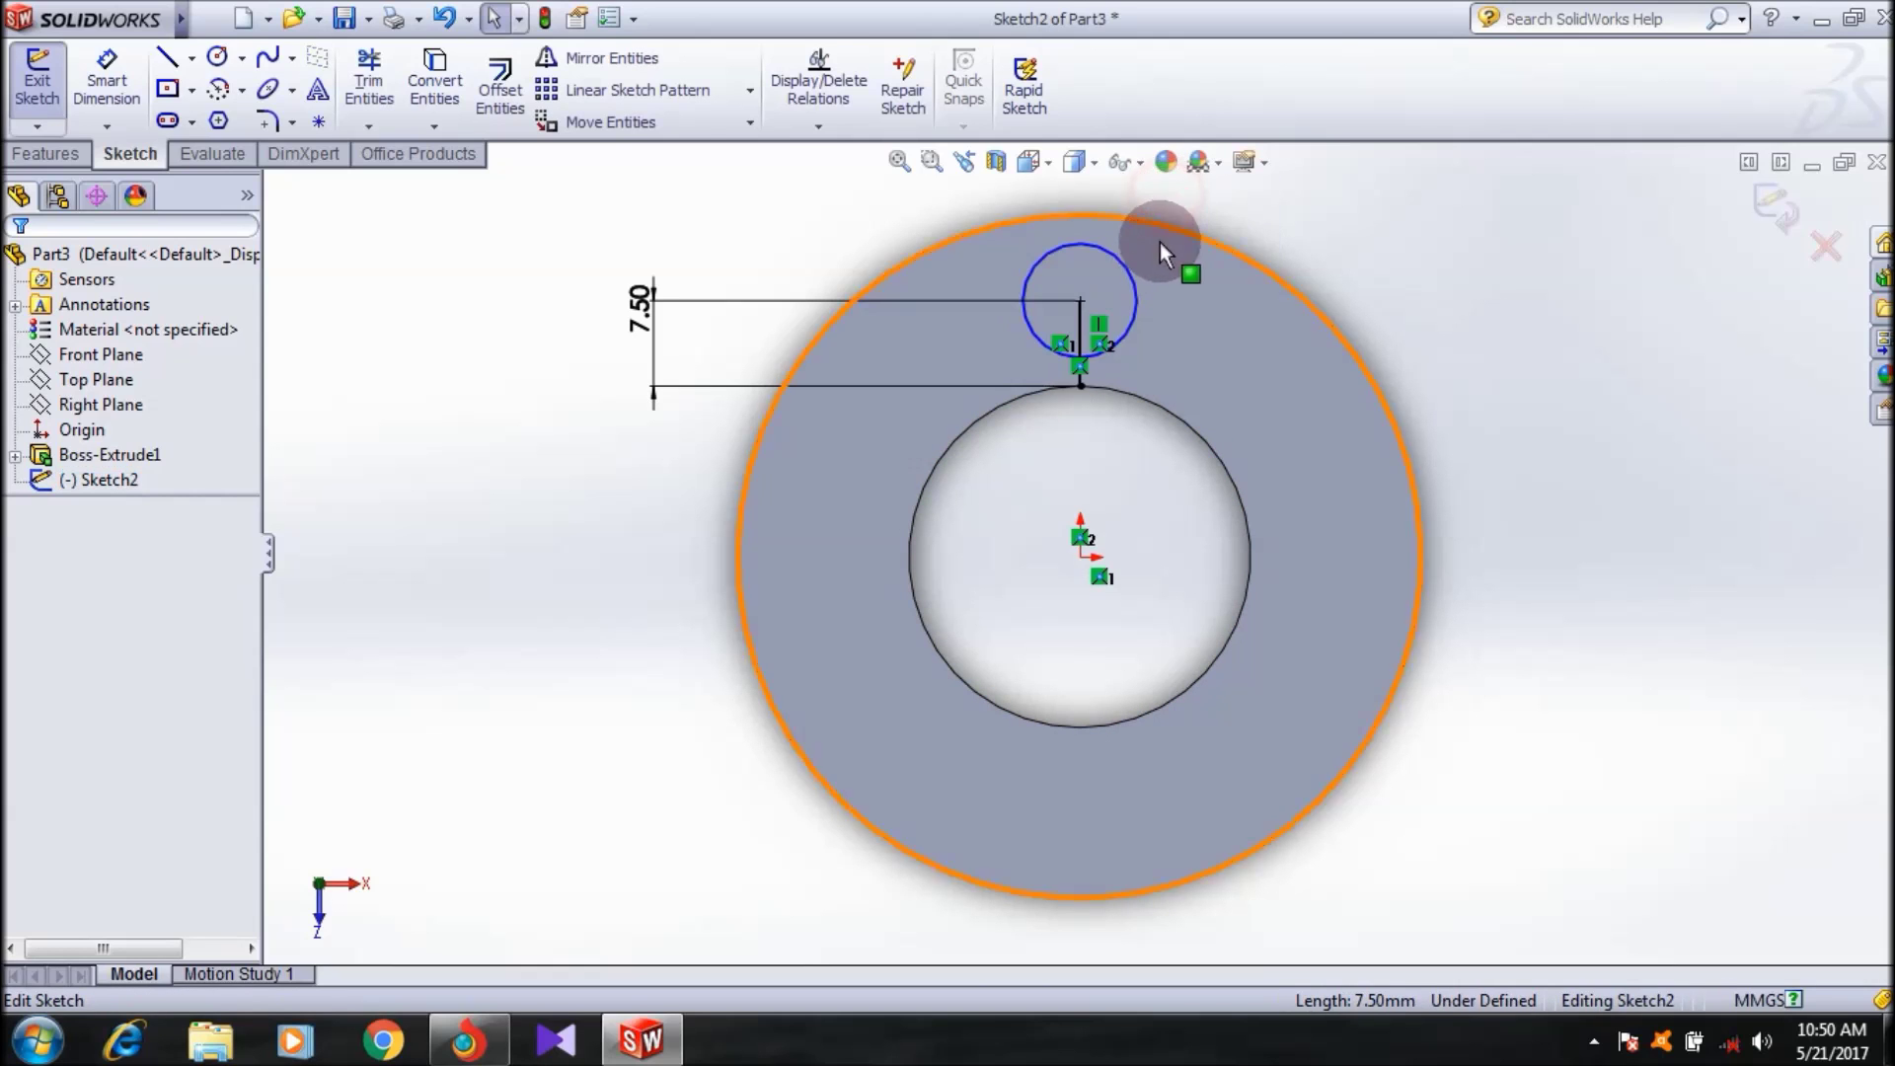
left_click(1080, 324)
key("Delete")
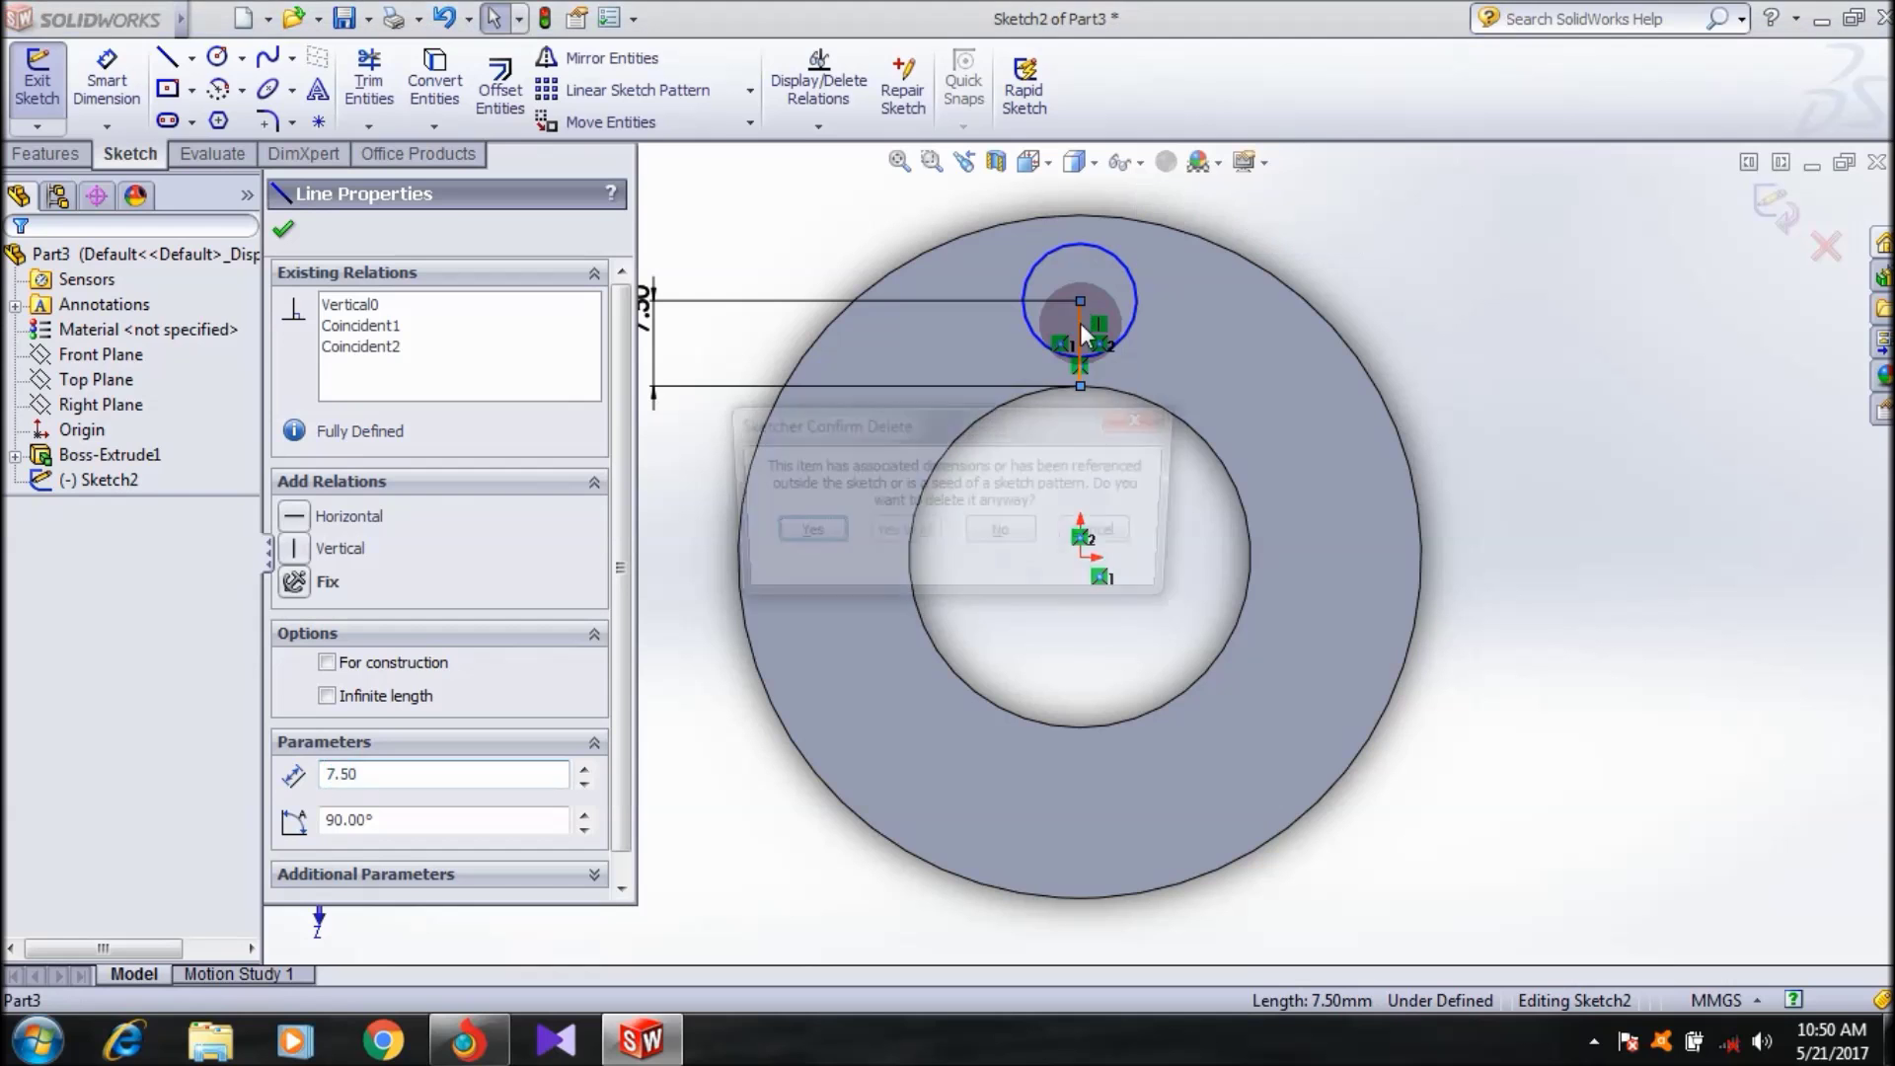
left_click(798, 534)
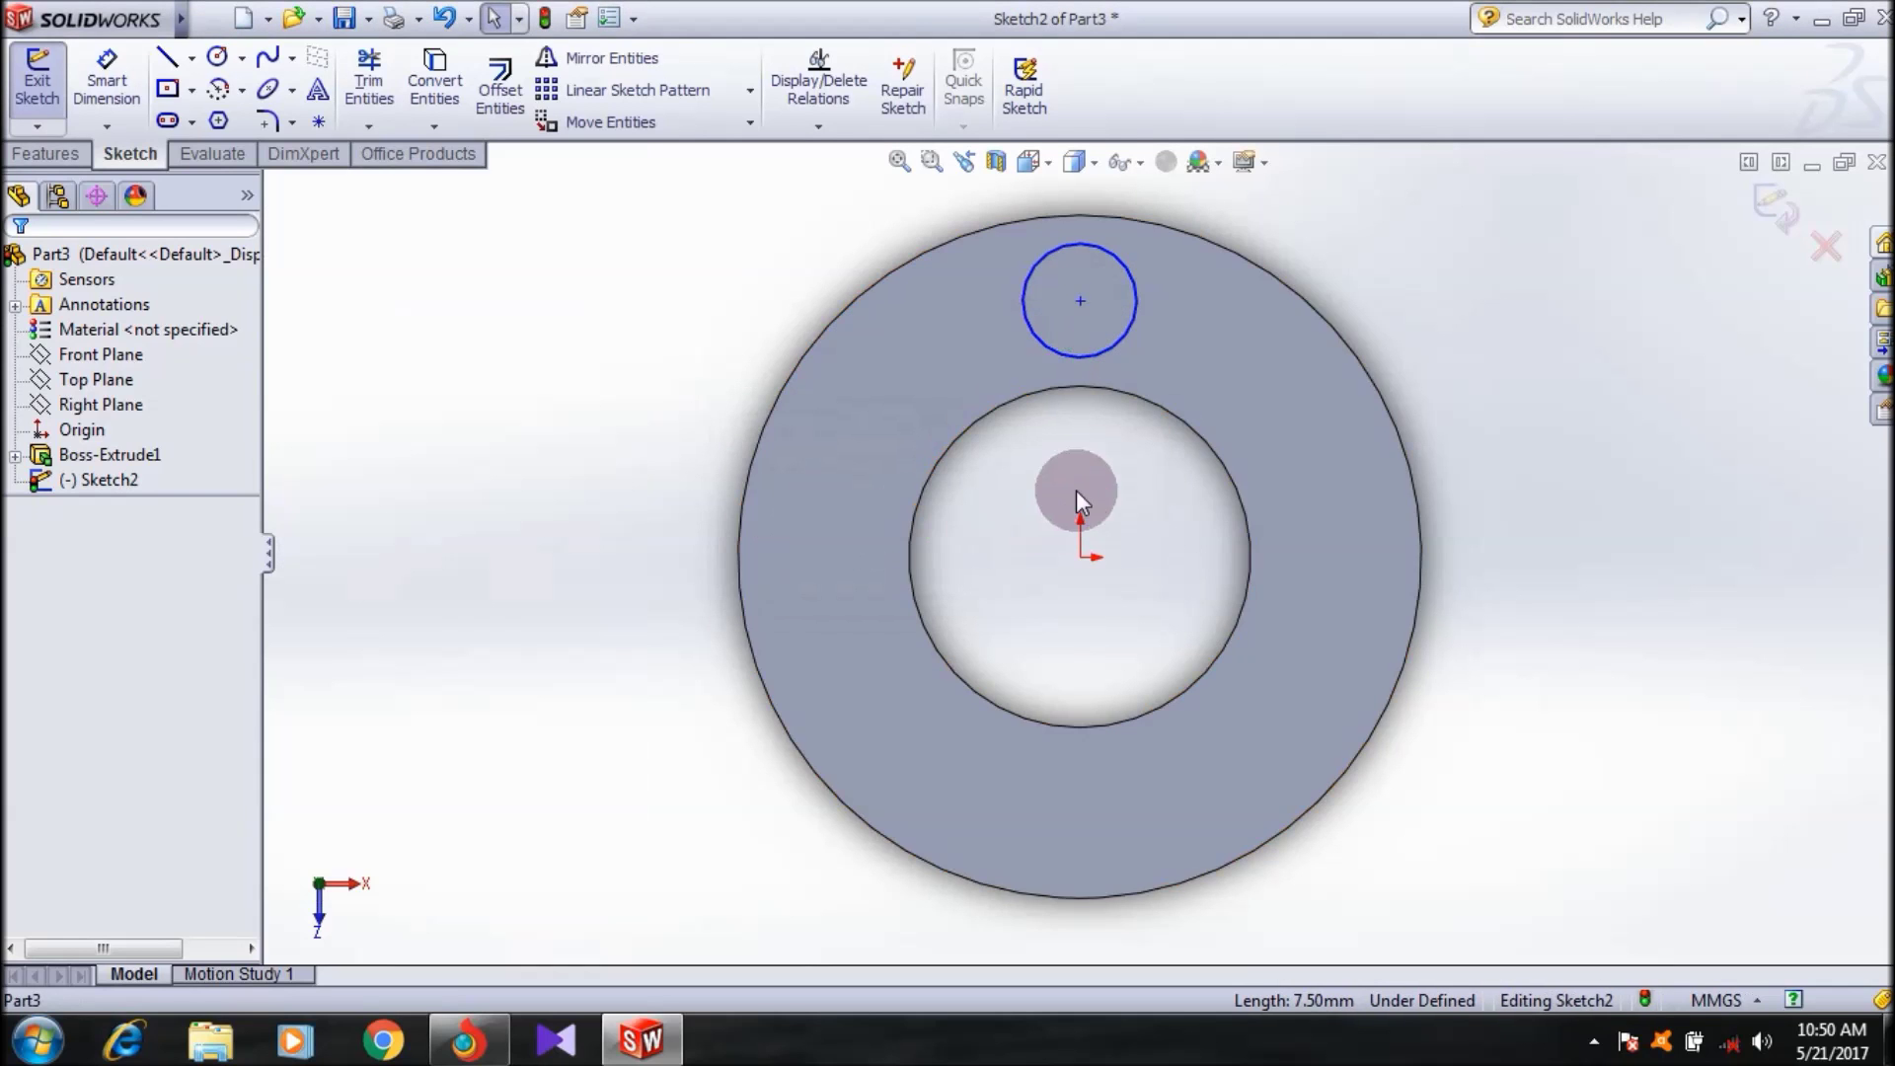
left_click(44, 89)
- Extruded-cut Sketch2's circle 37.00 mm through the ring, creating Cut-Extrude1
left_click(107, 481)
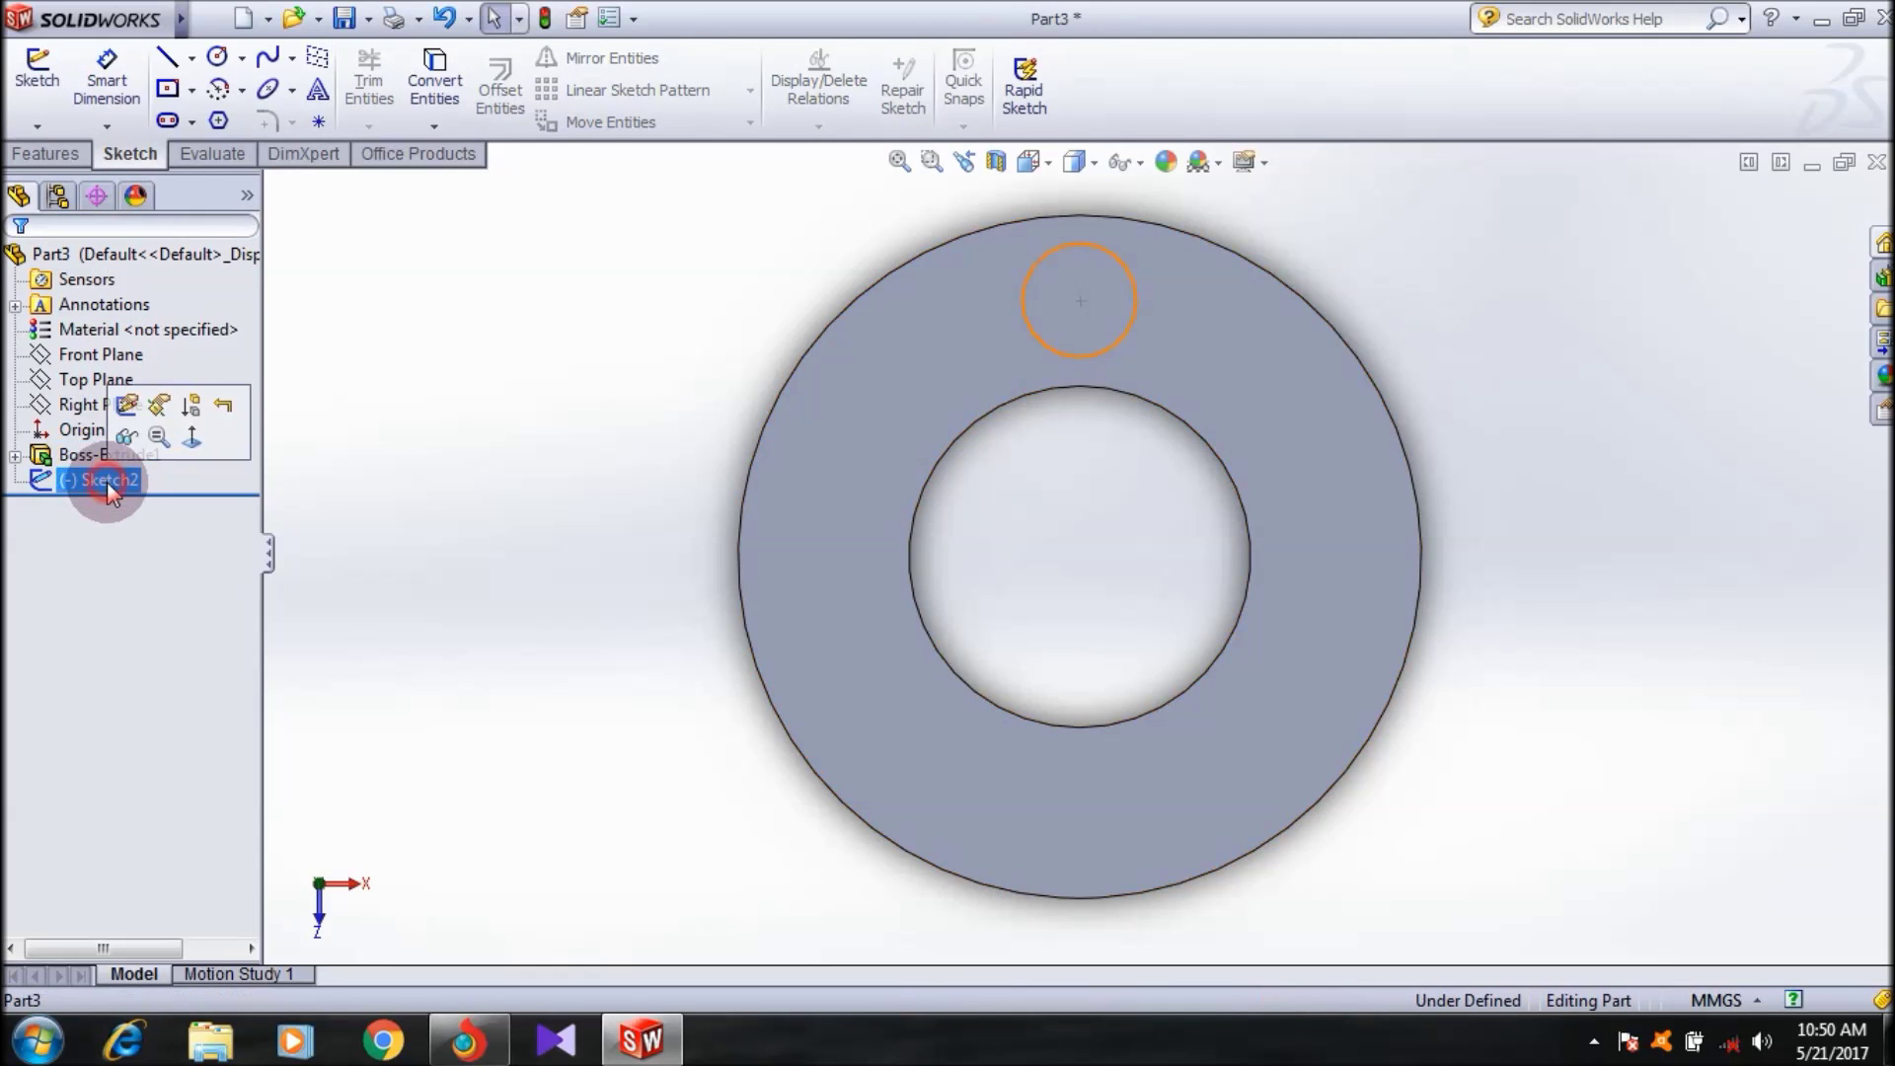
left_click(63, 153)
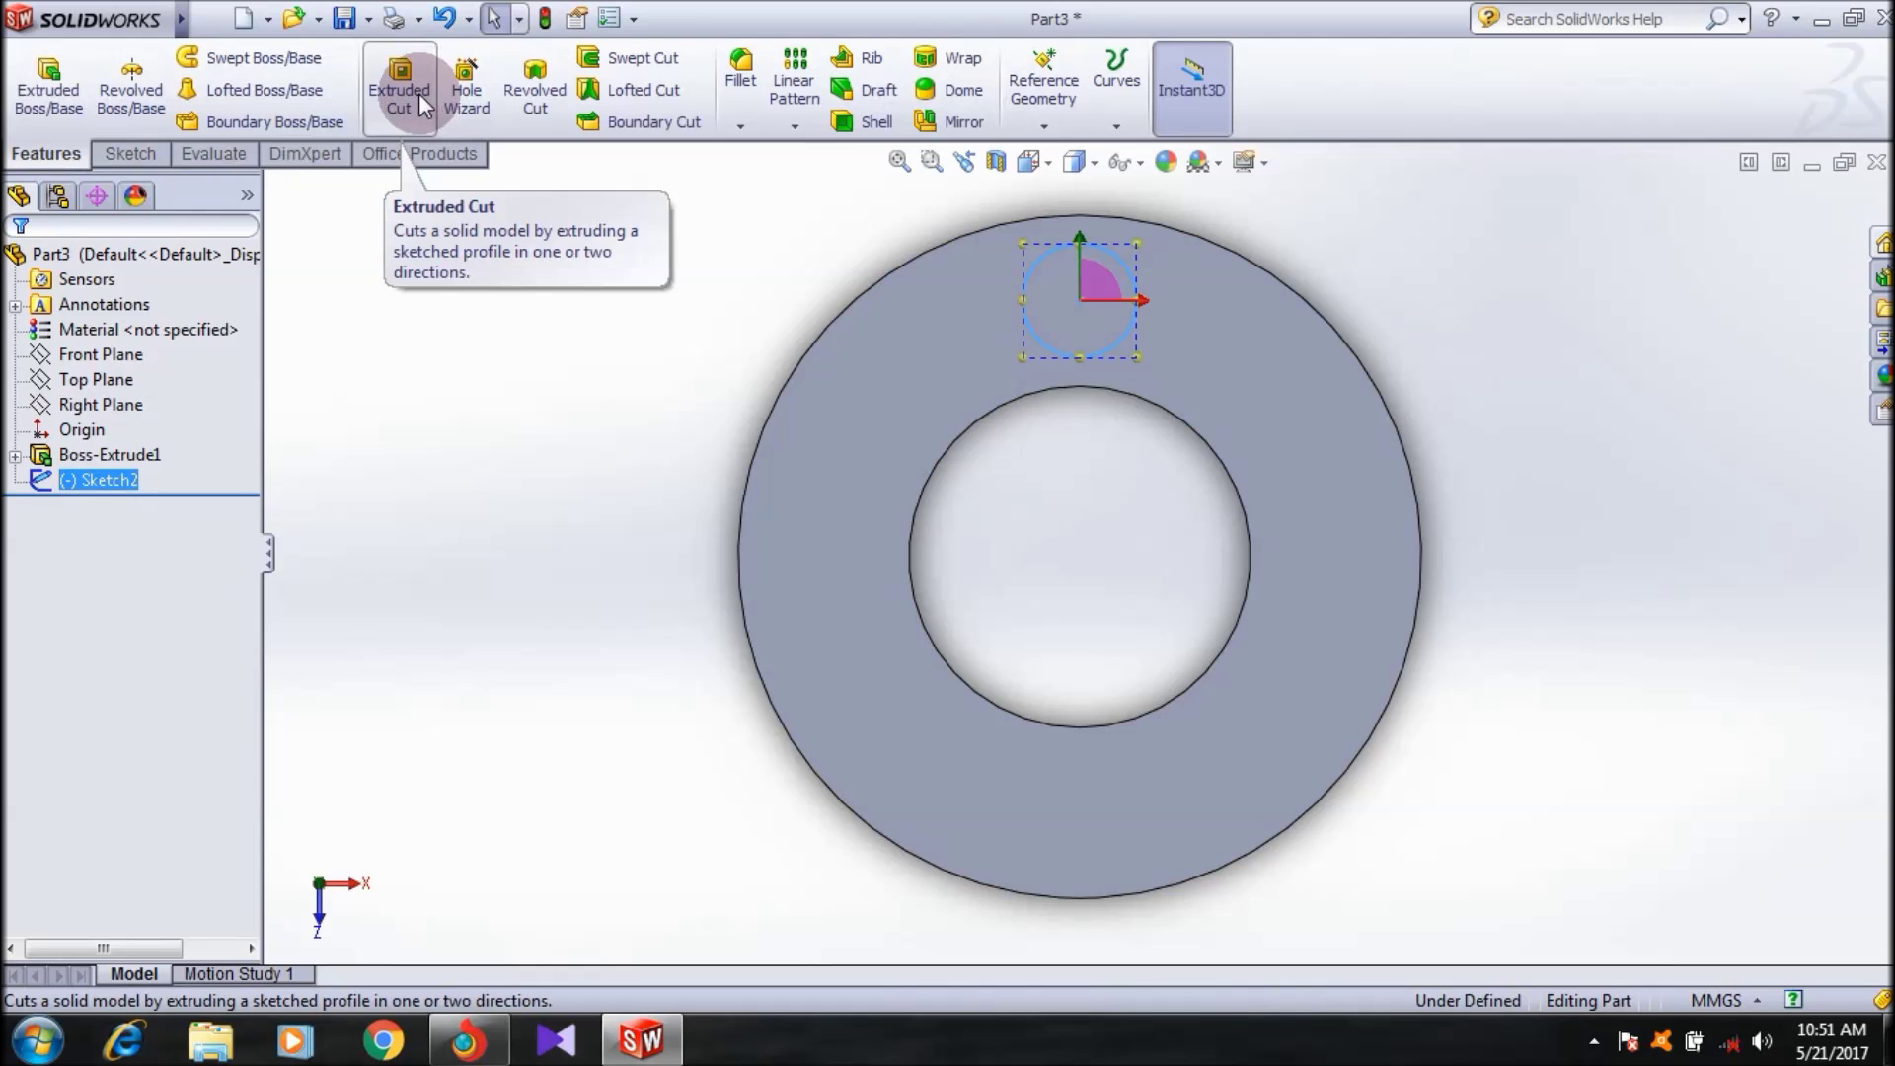
left_click(419, 95)
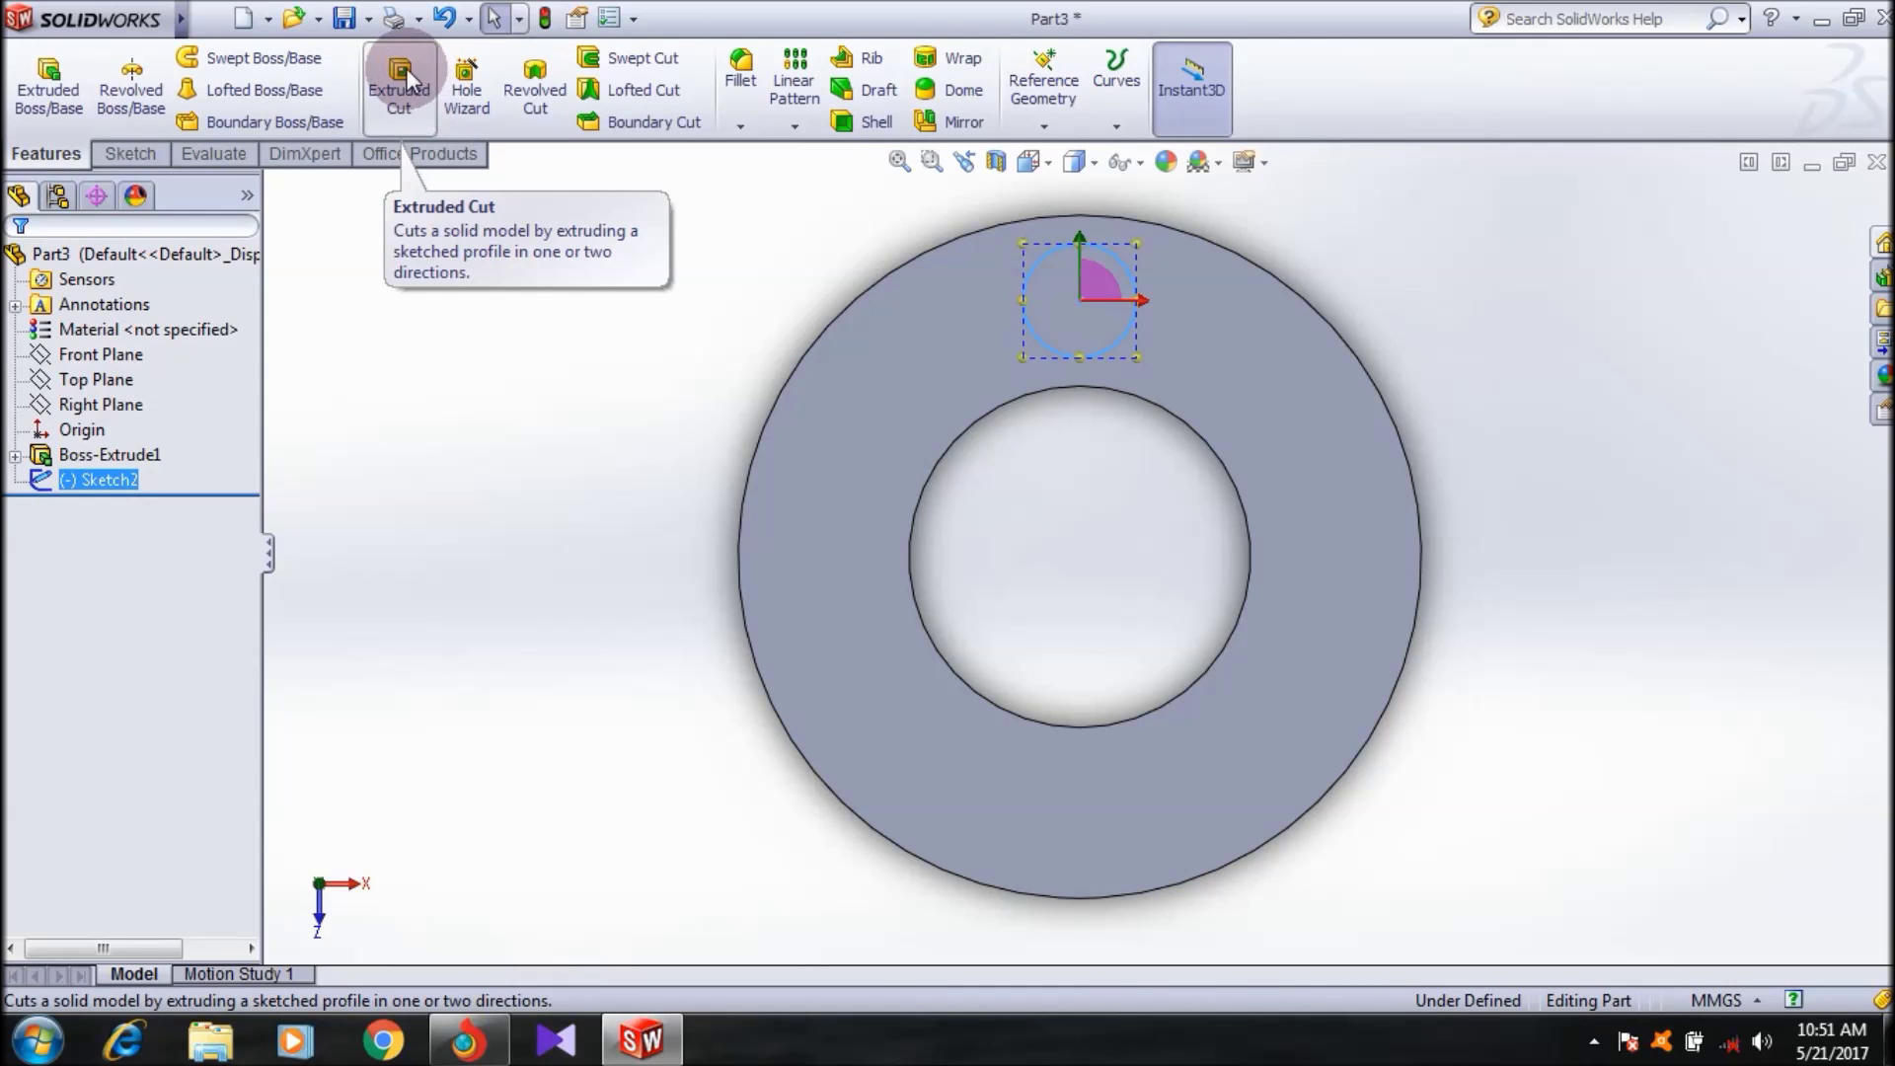
left_click(406, 99)
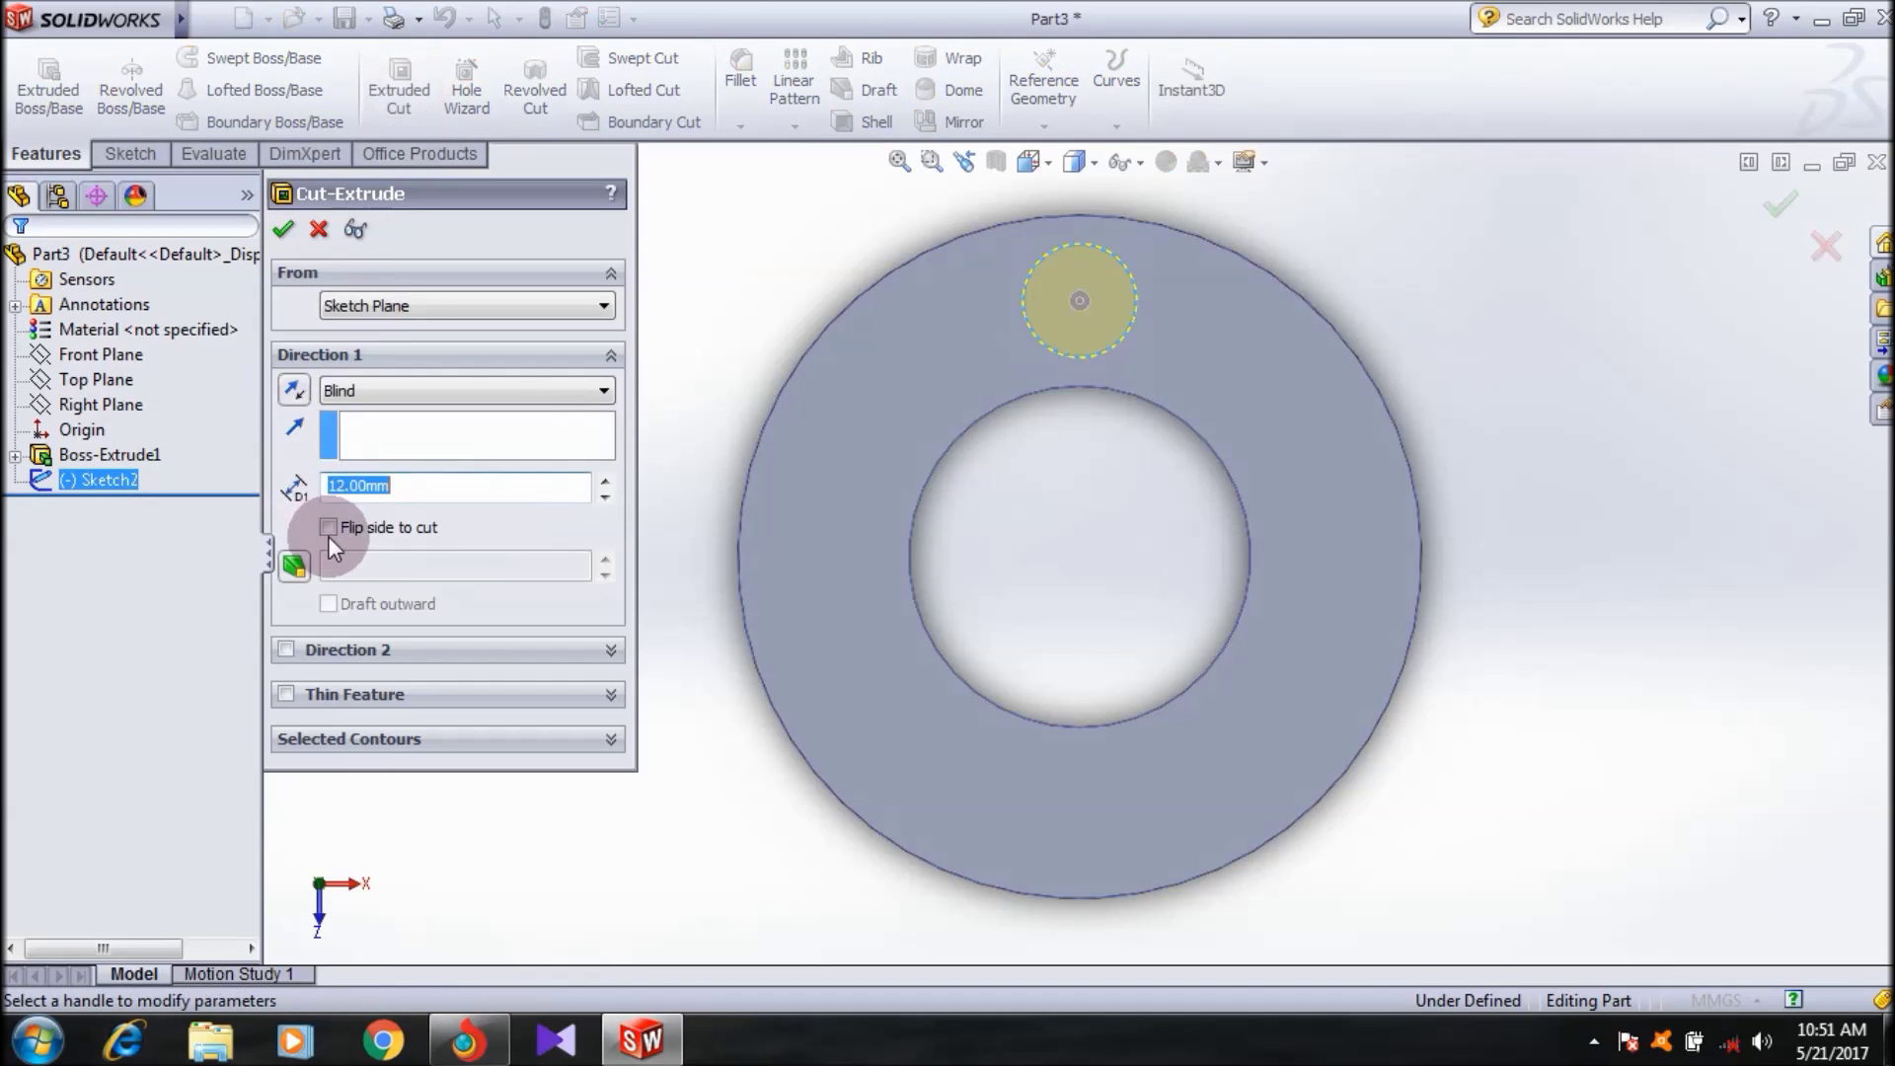
middle_click_drag(1231, 550, 1017, 639)
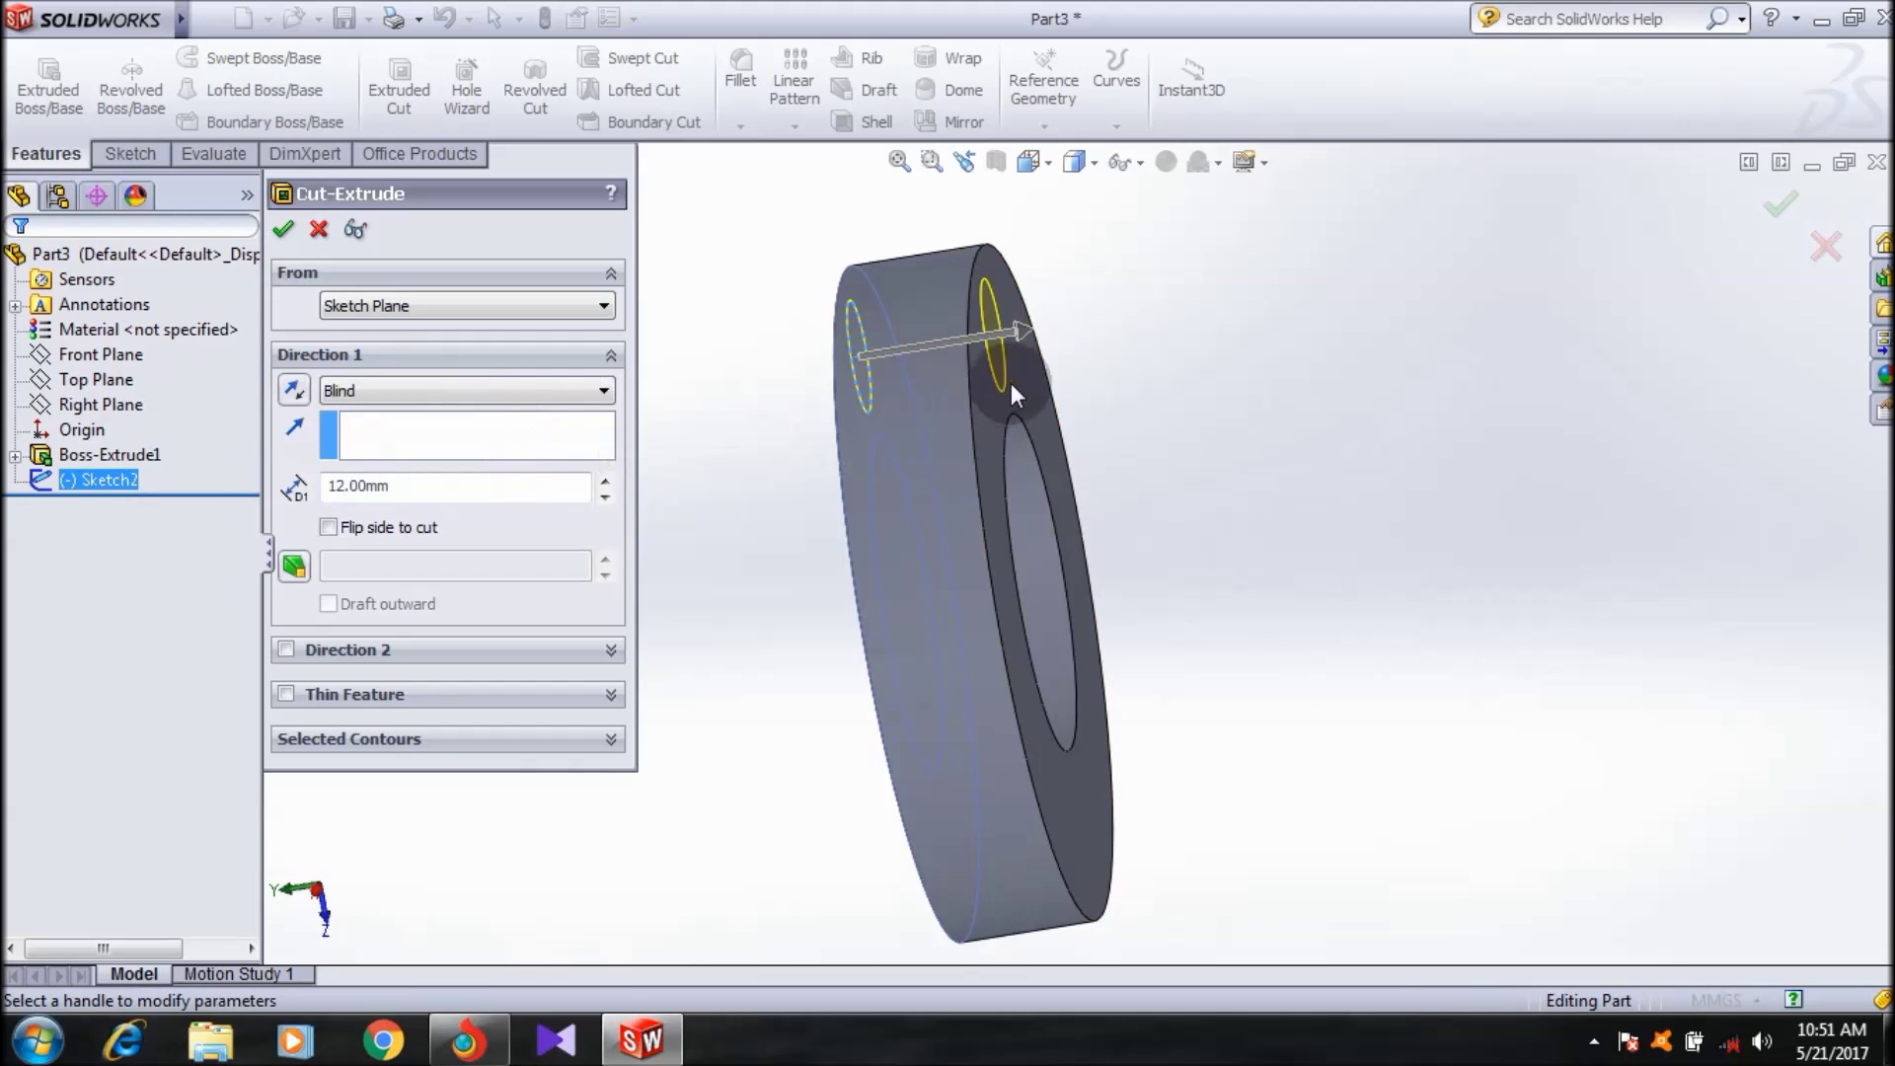
left_click_drag(1031, 335, 1261, 340)
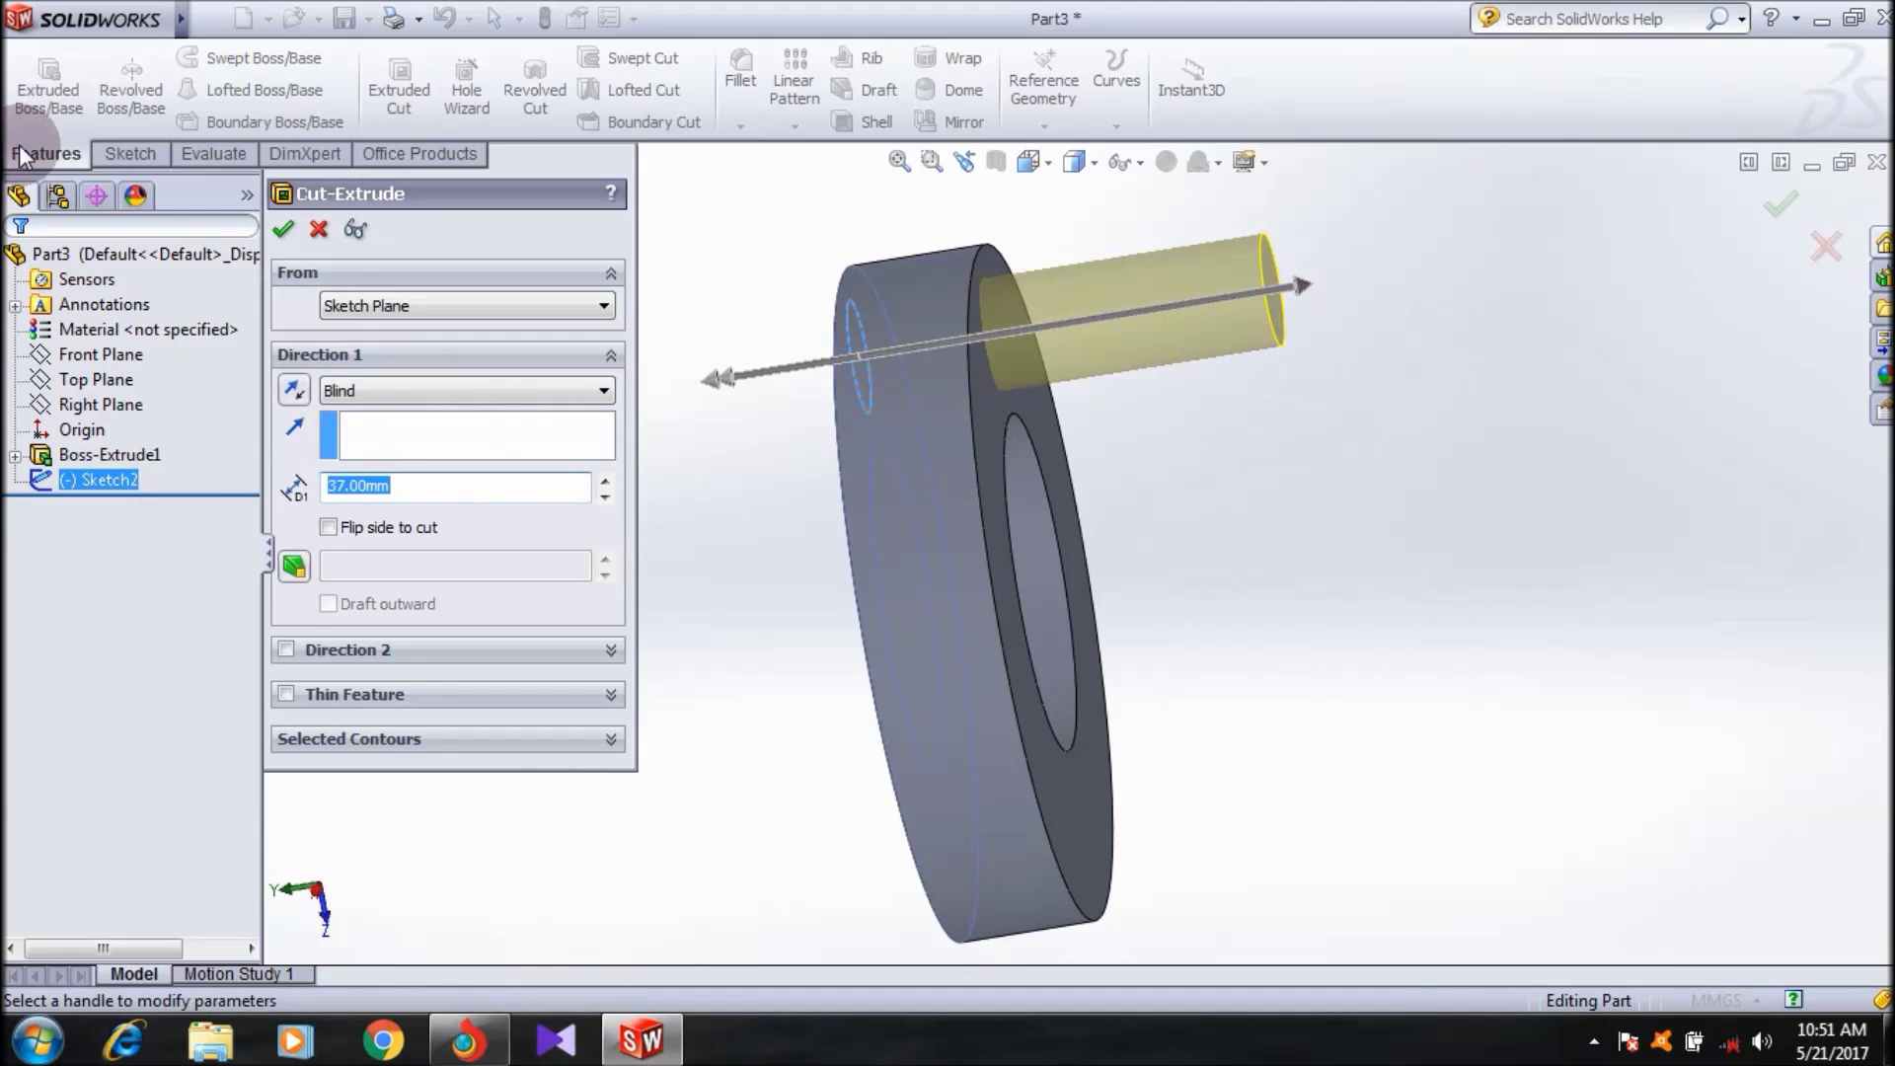
left_click(284, 229)
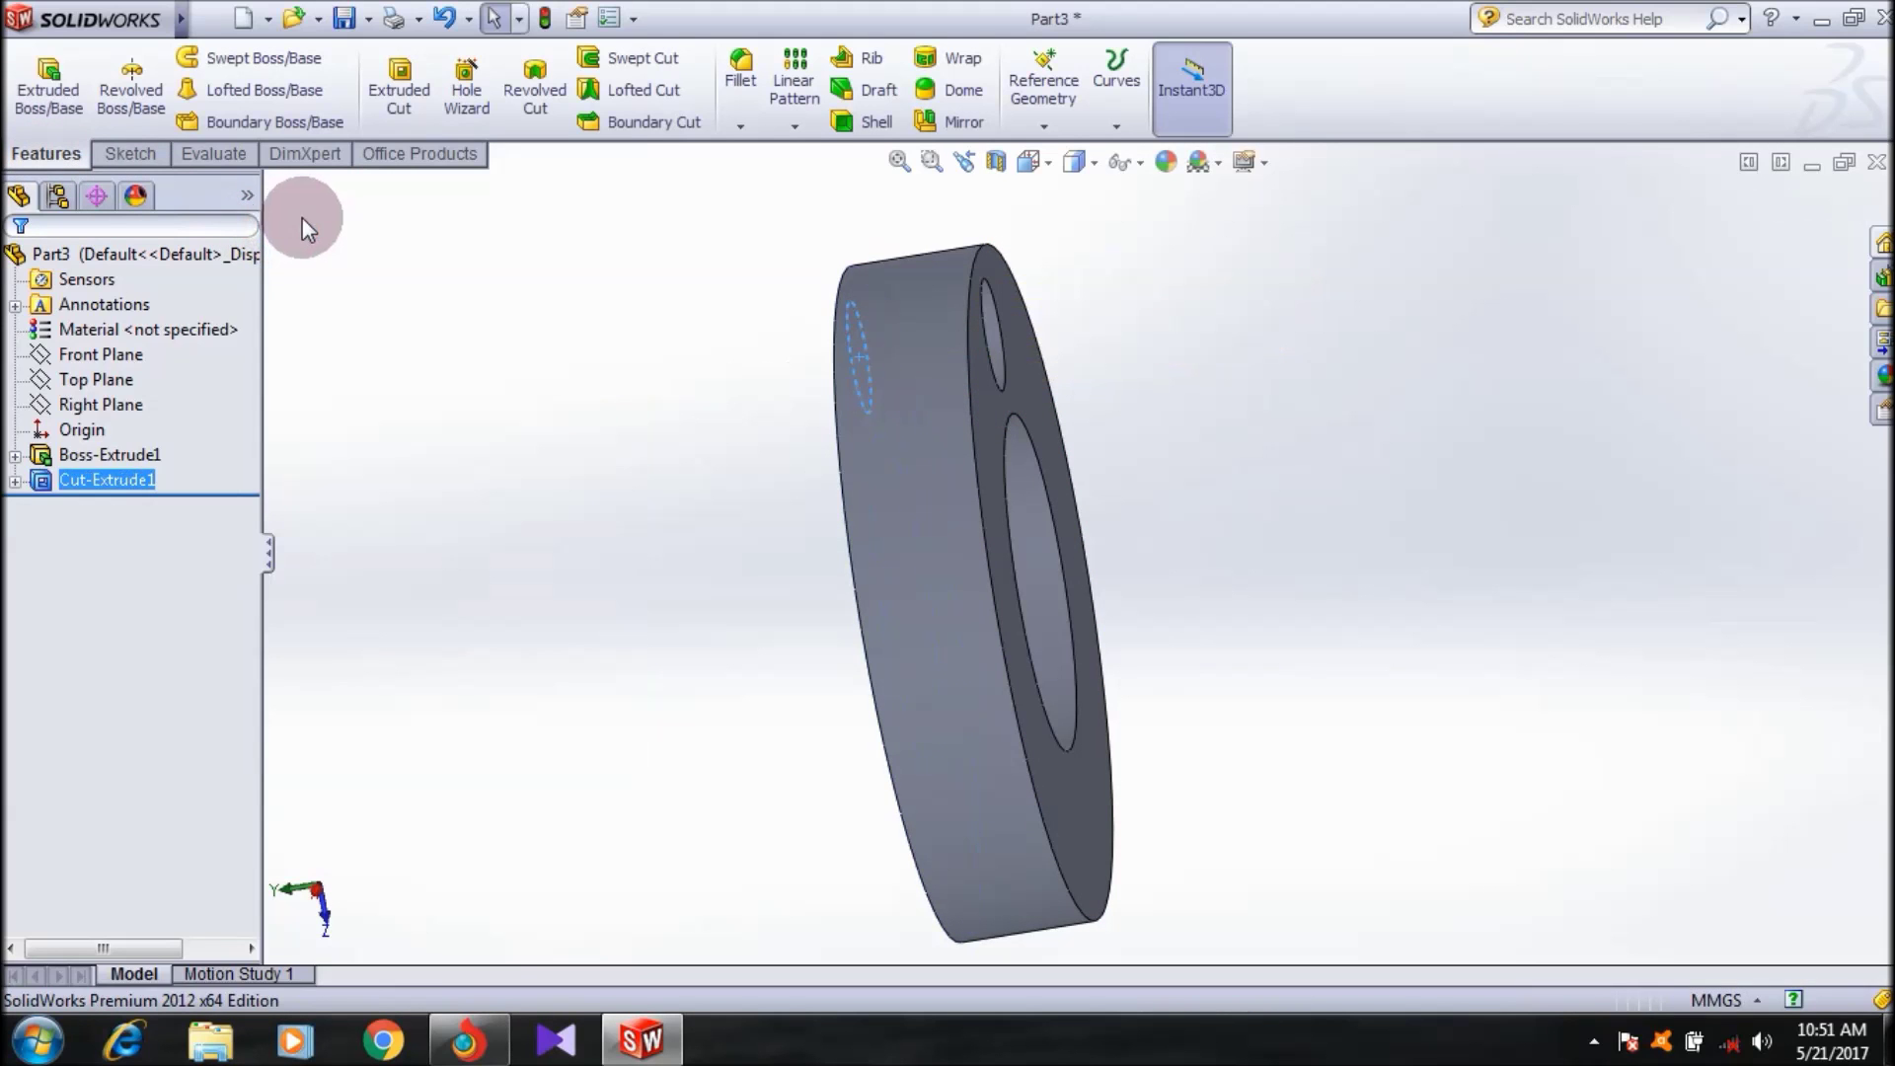
middle_click_drag(1463, 849, 595, 325)
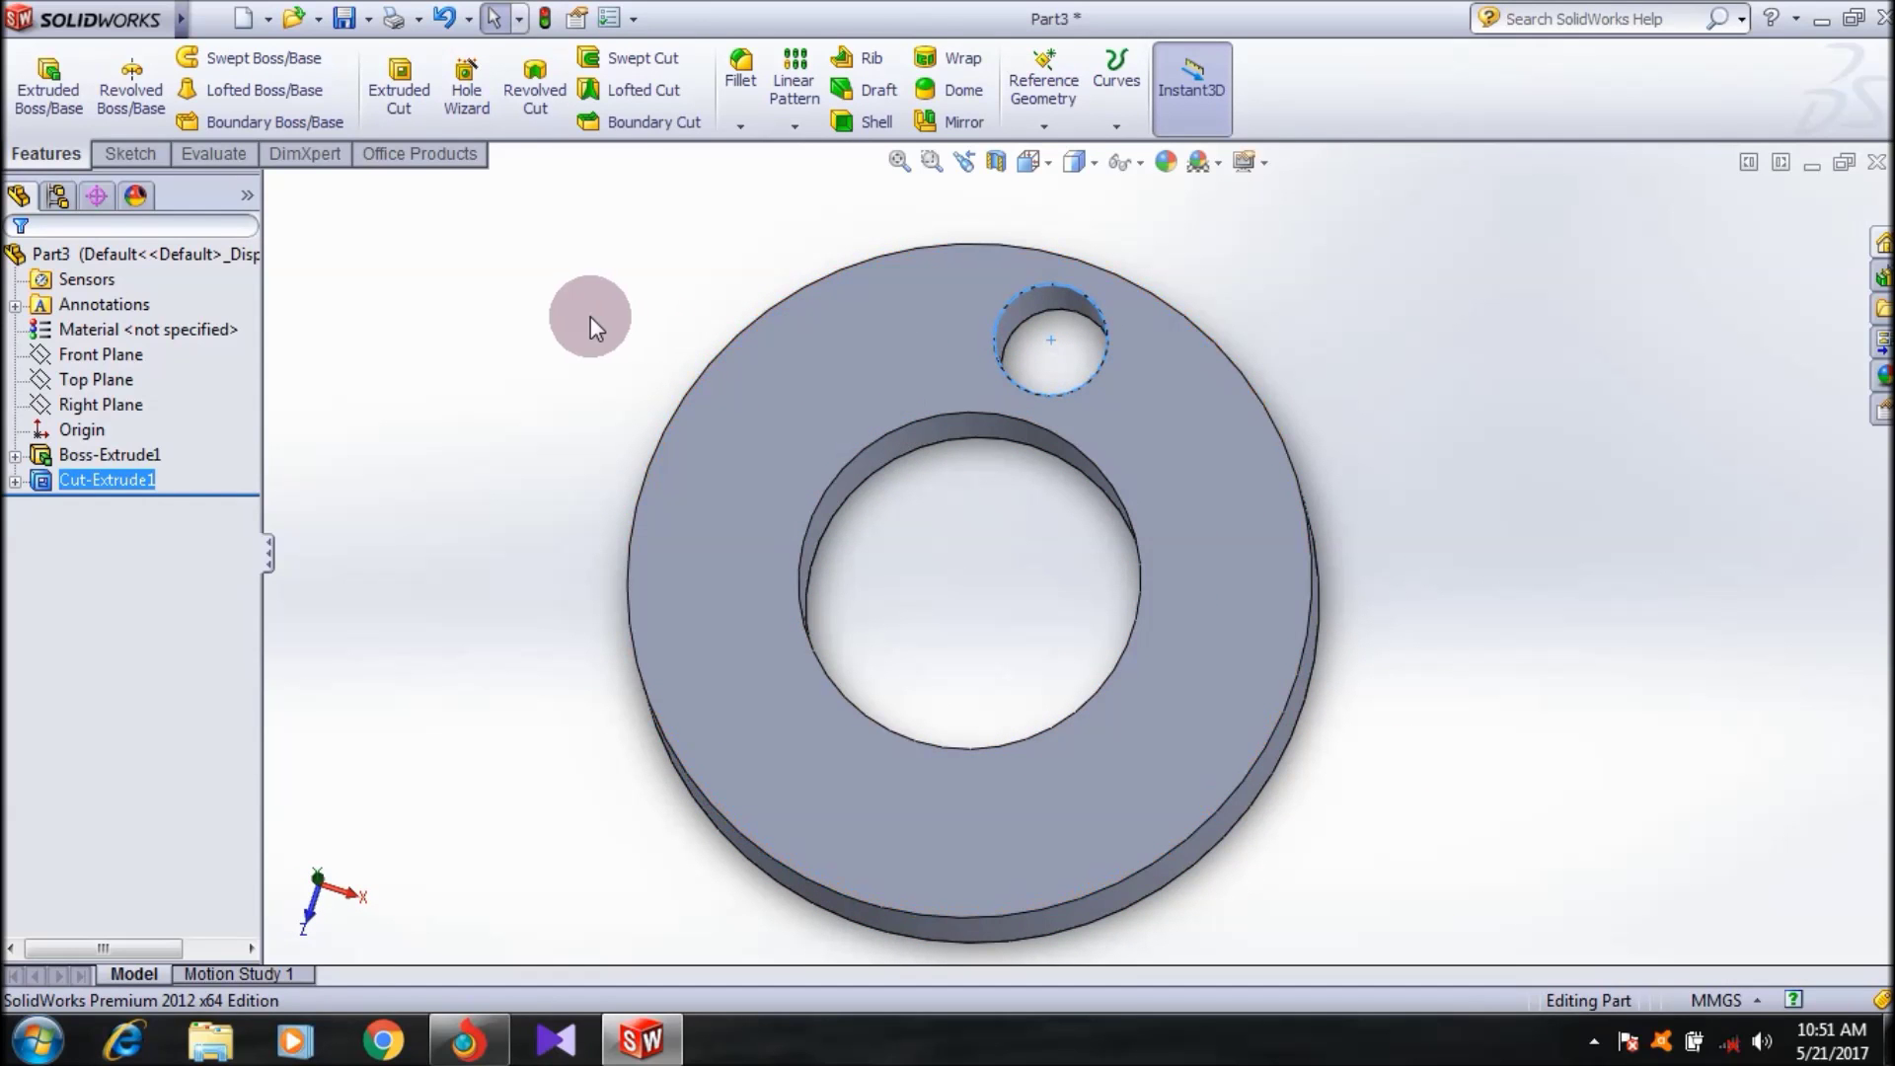
left_click(158, 153)
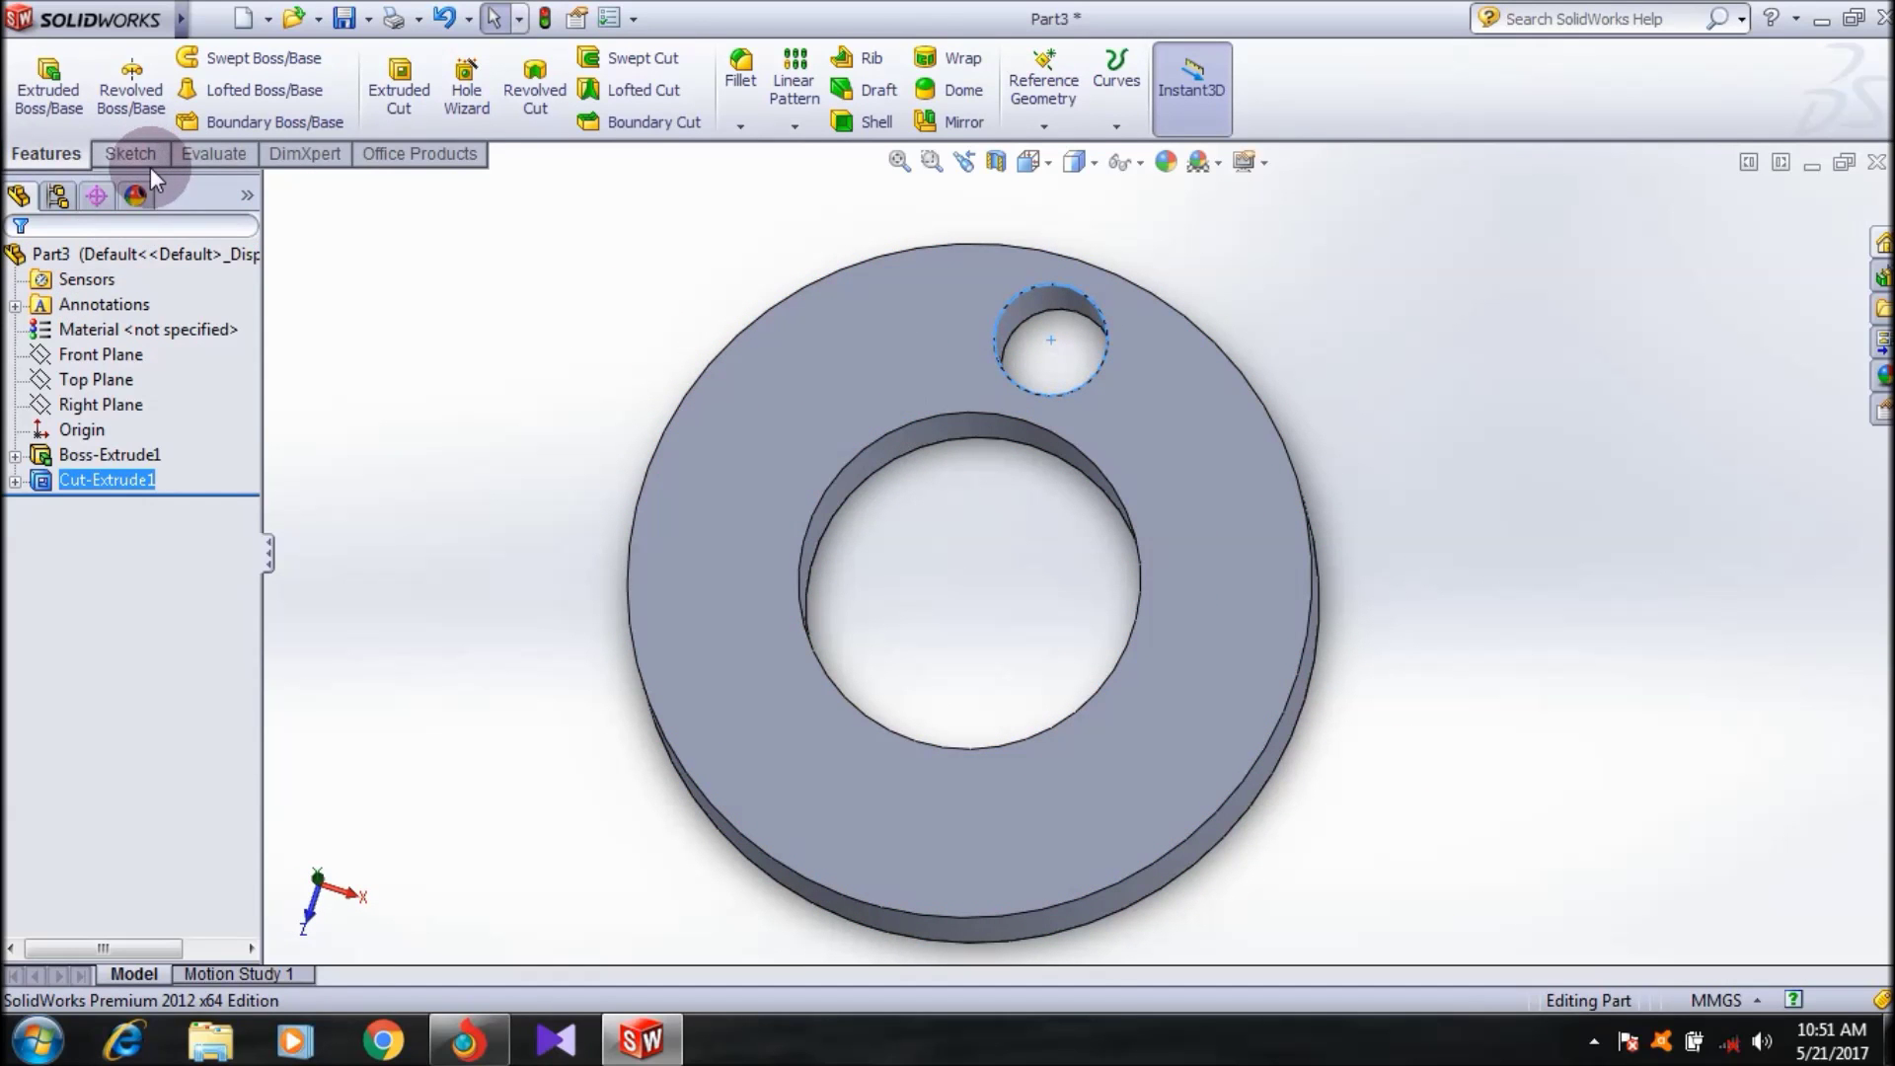
- Create reference axis Axis1 from a cylindrical face of the ring, through the bore centre
left_click(44, 153)
left_click(790, 125)
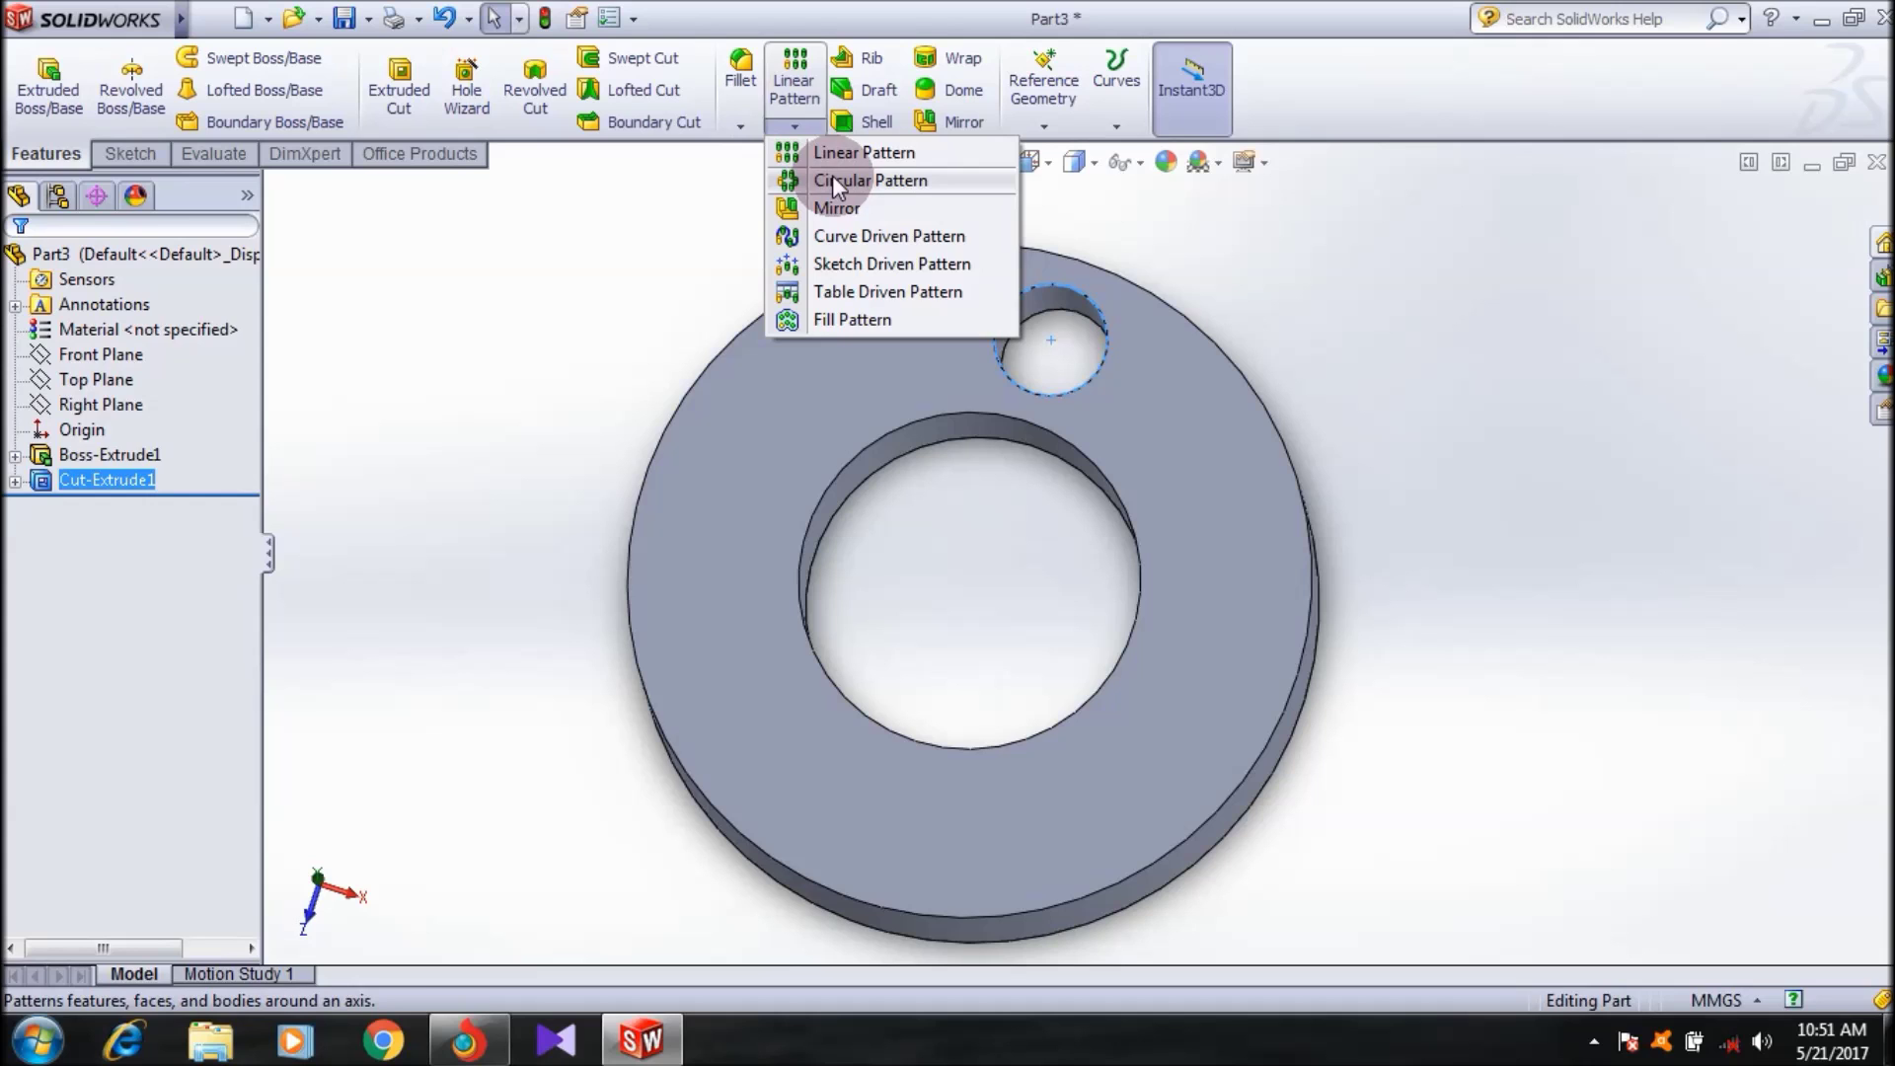
left_click(1383, 340)
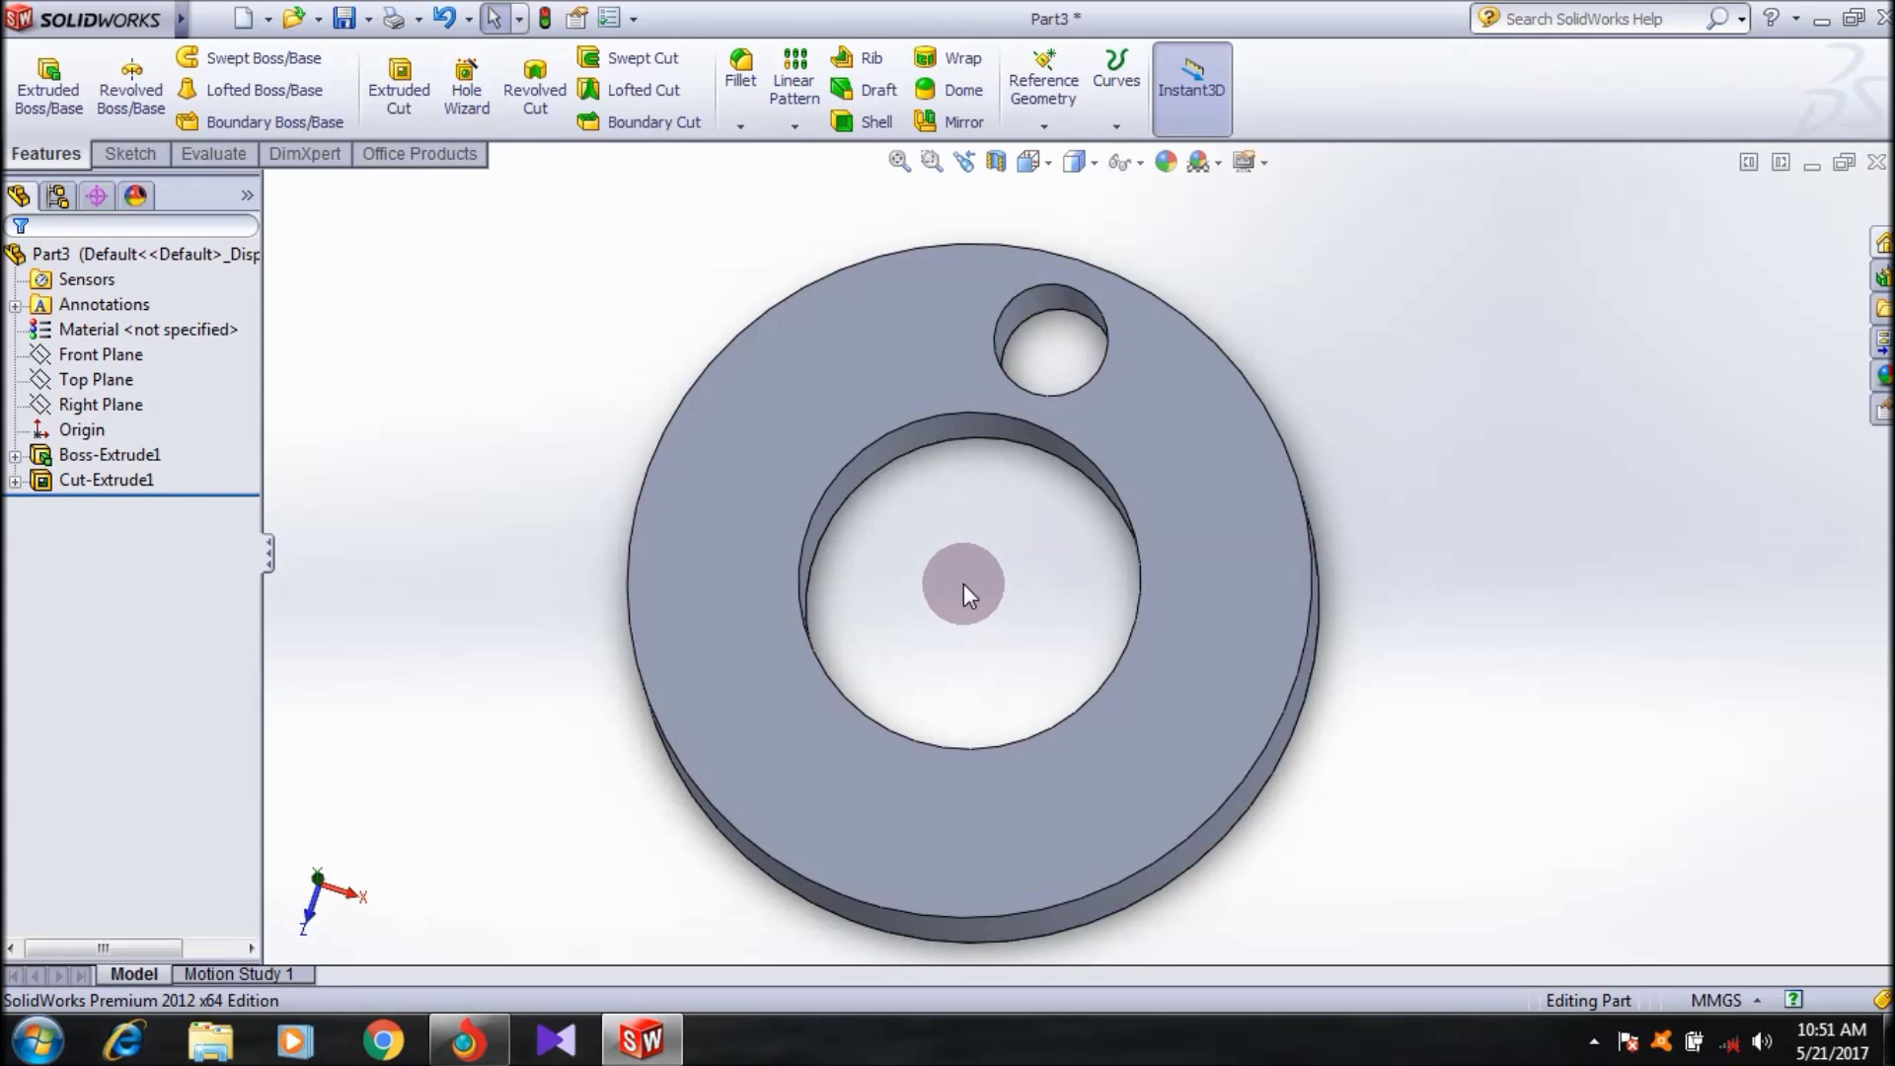
middle_click_drag(963, 583, 1035, 460)
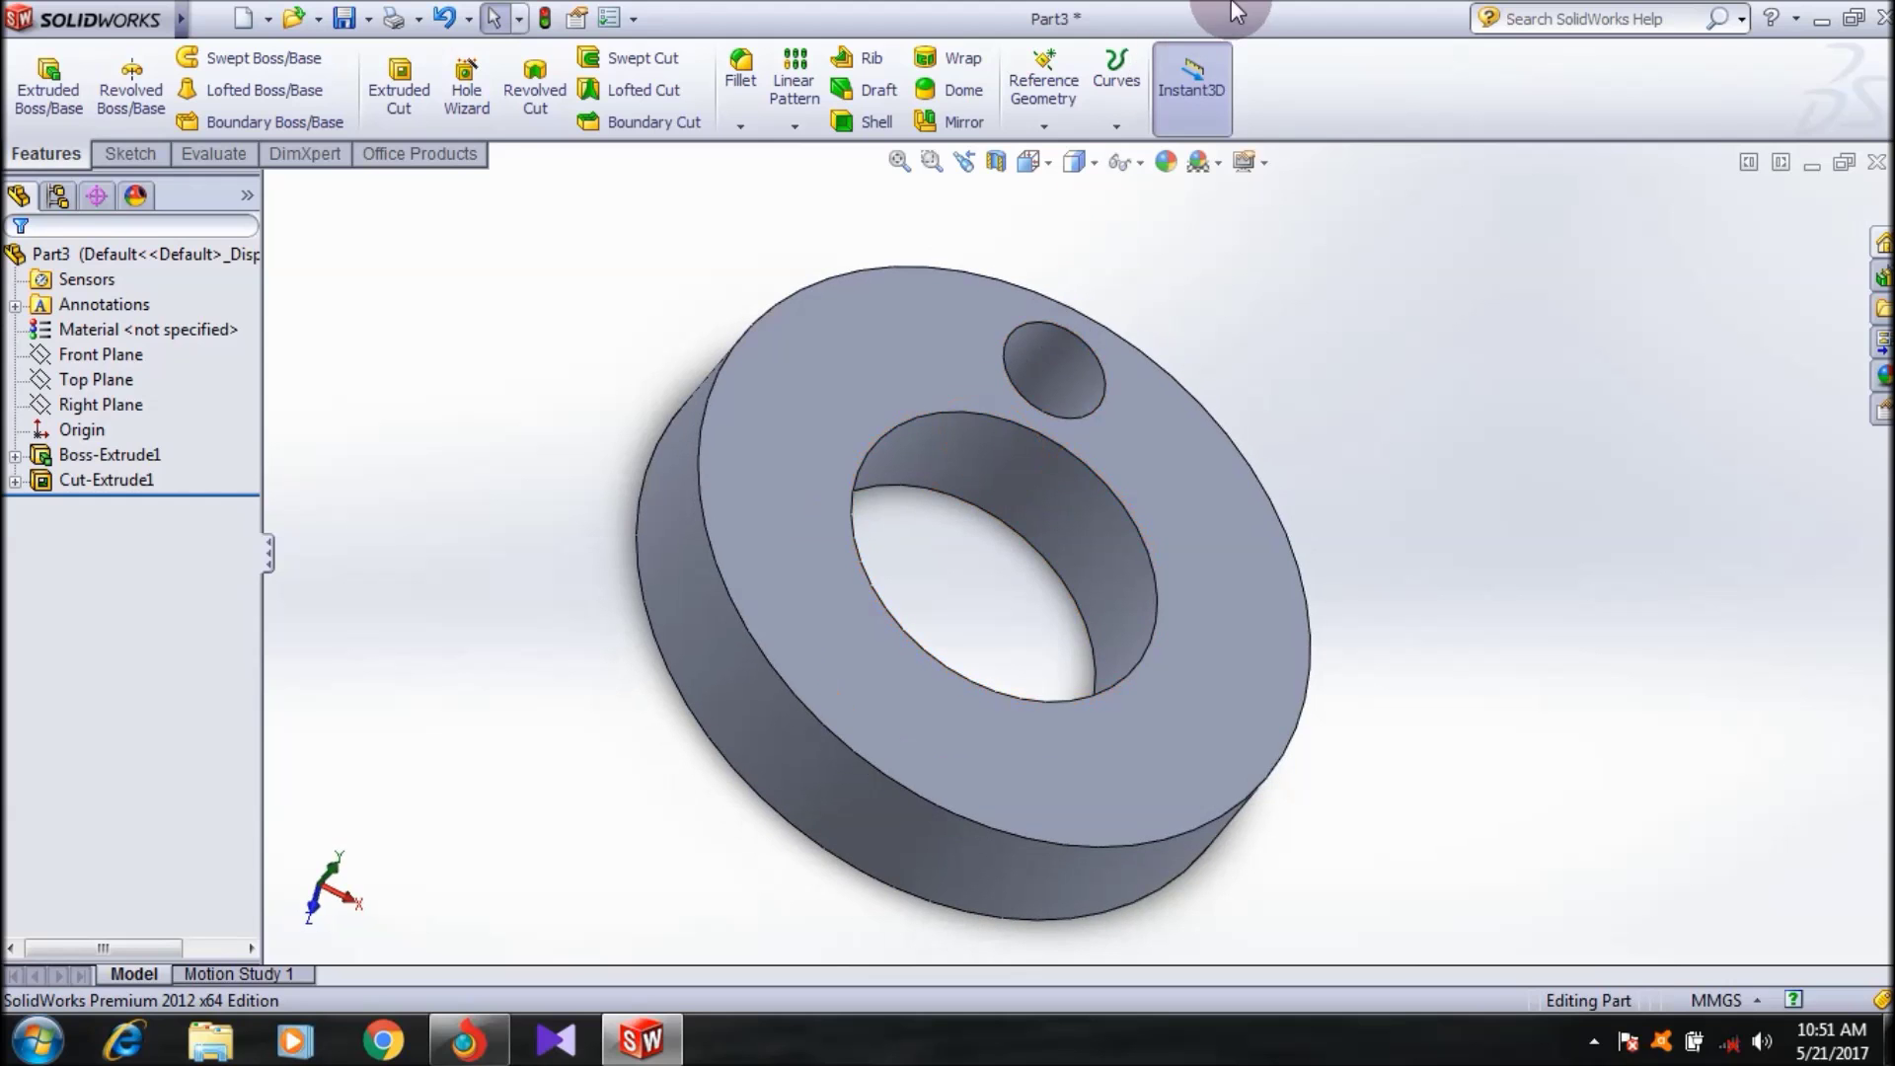
left_click(1045, 127)
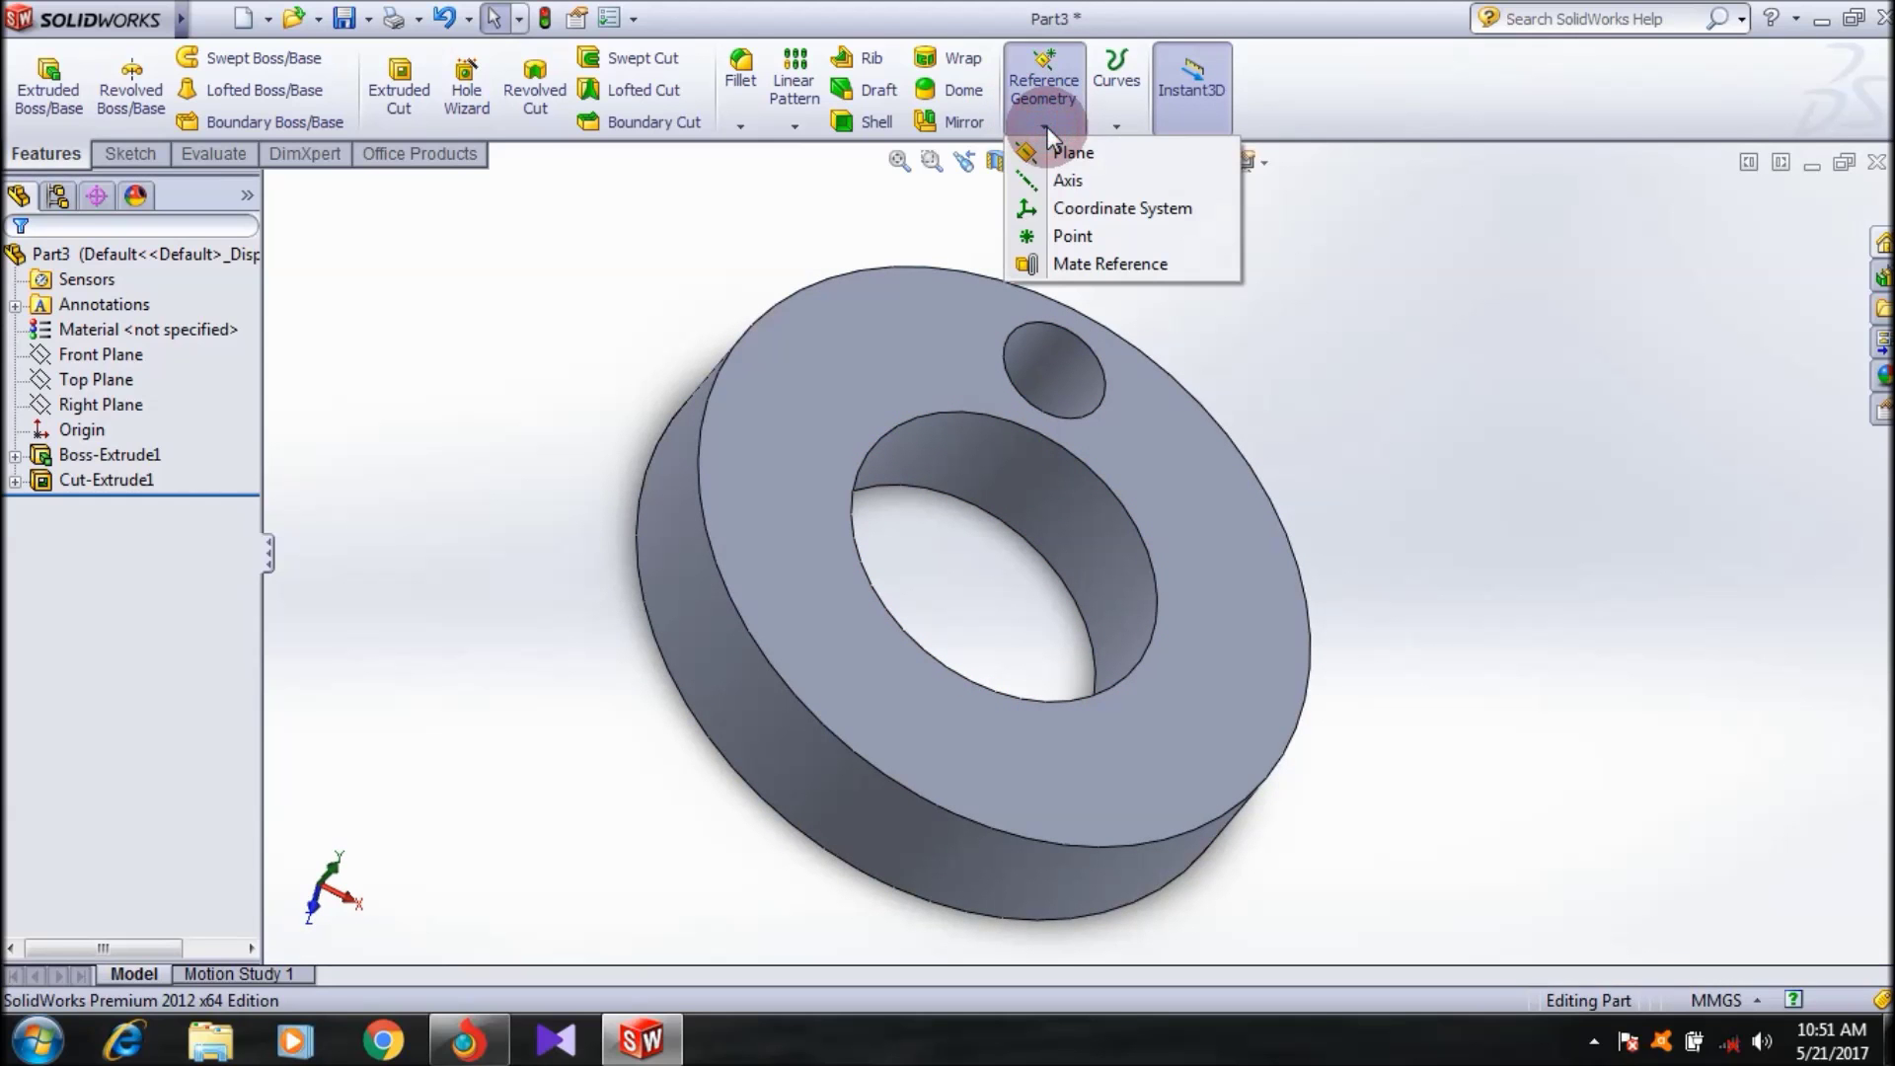
left_click(1079, 182)
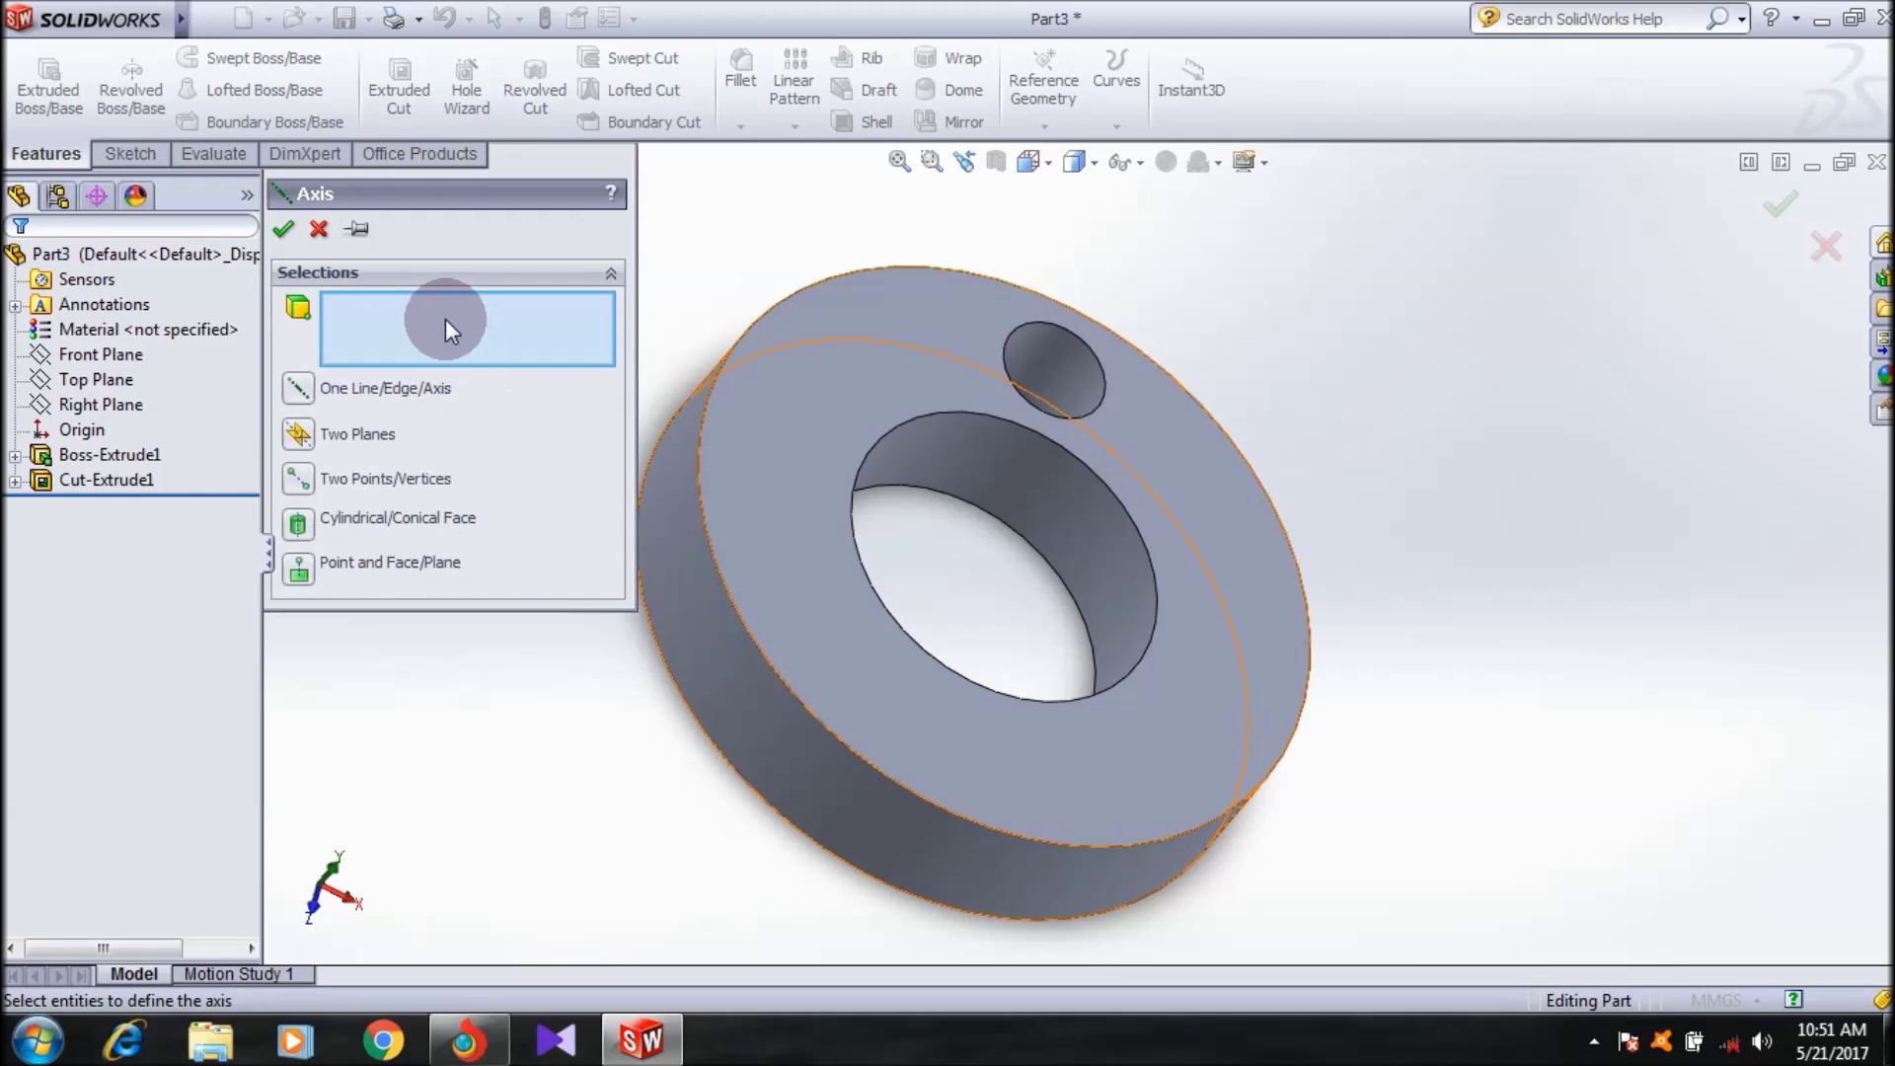
left_click(765, 755)
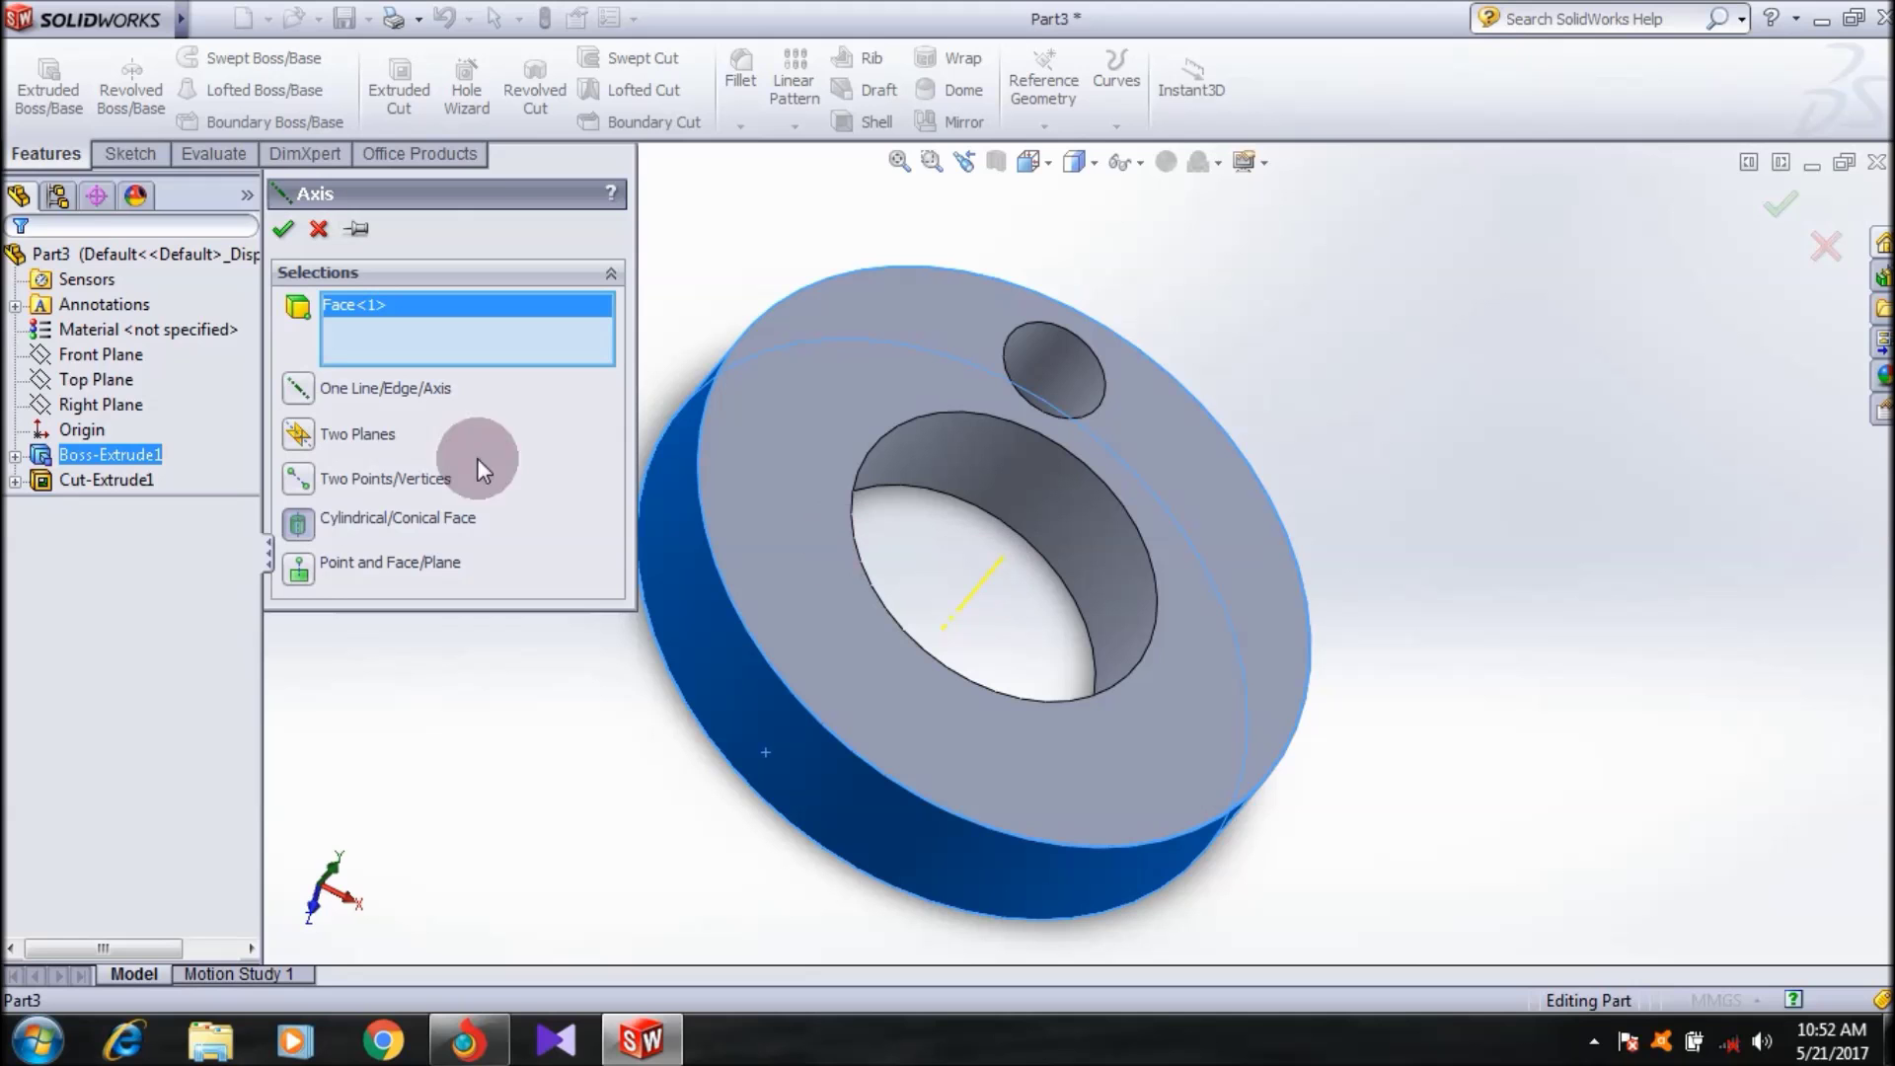
left_click(283, 228)
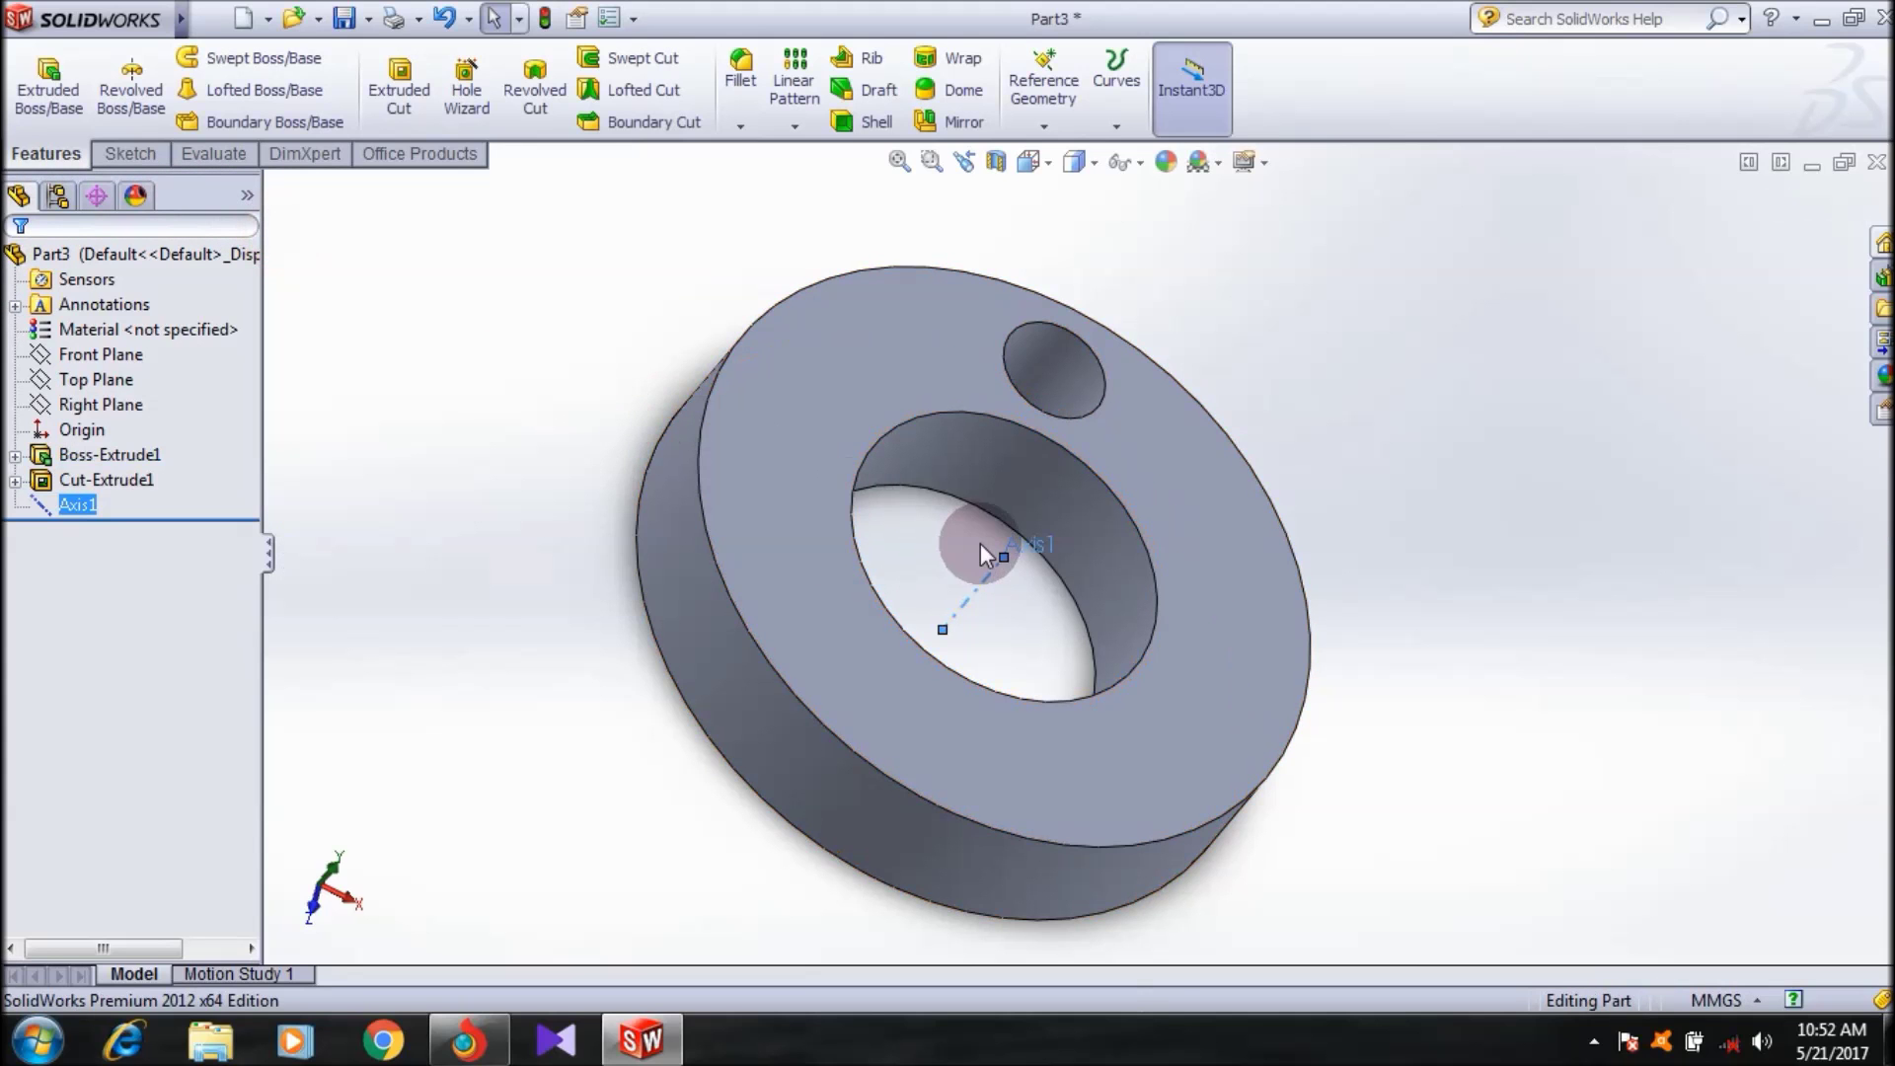
- Drag Axis1's end out toward the small hole and orbit to view the ring face
left_click_drag(1003, 561, 1181, 478)
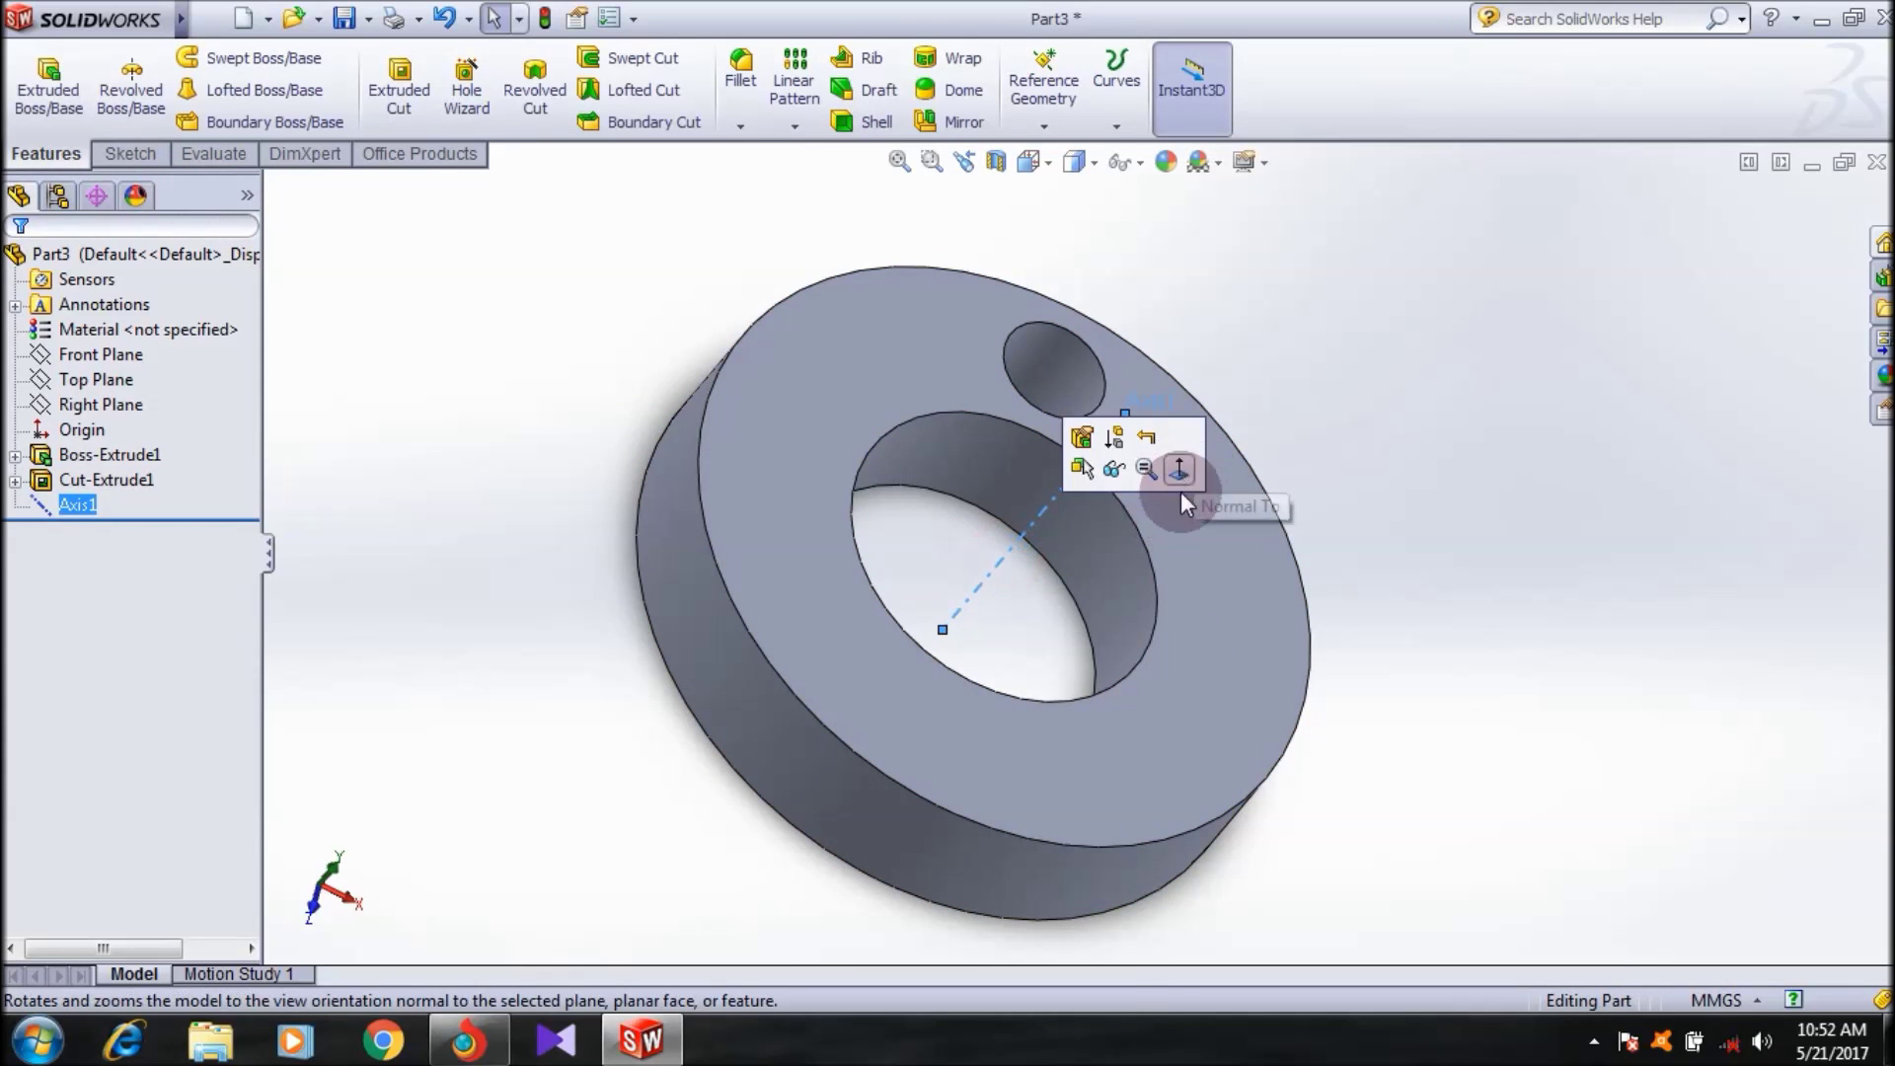
middle_click_drag(1133, 567, 1015, 613)
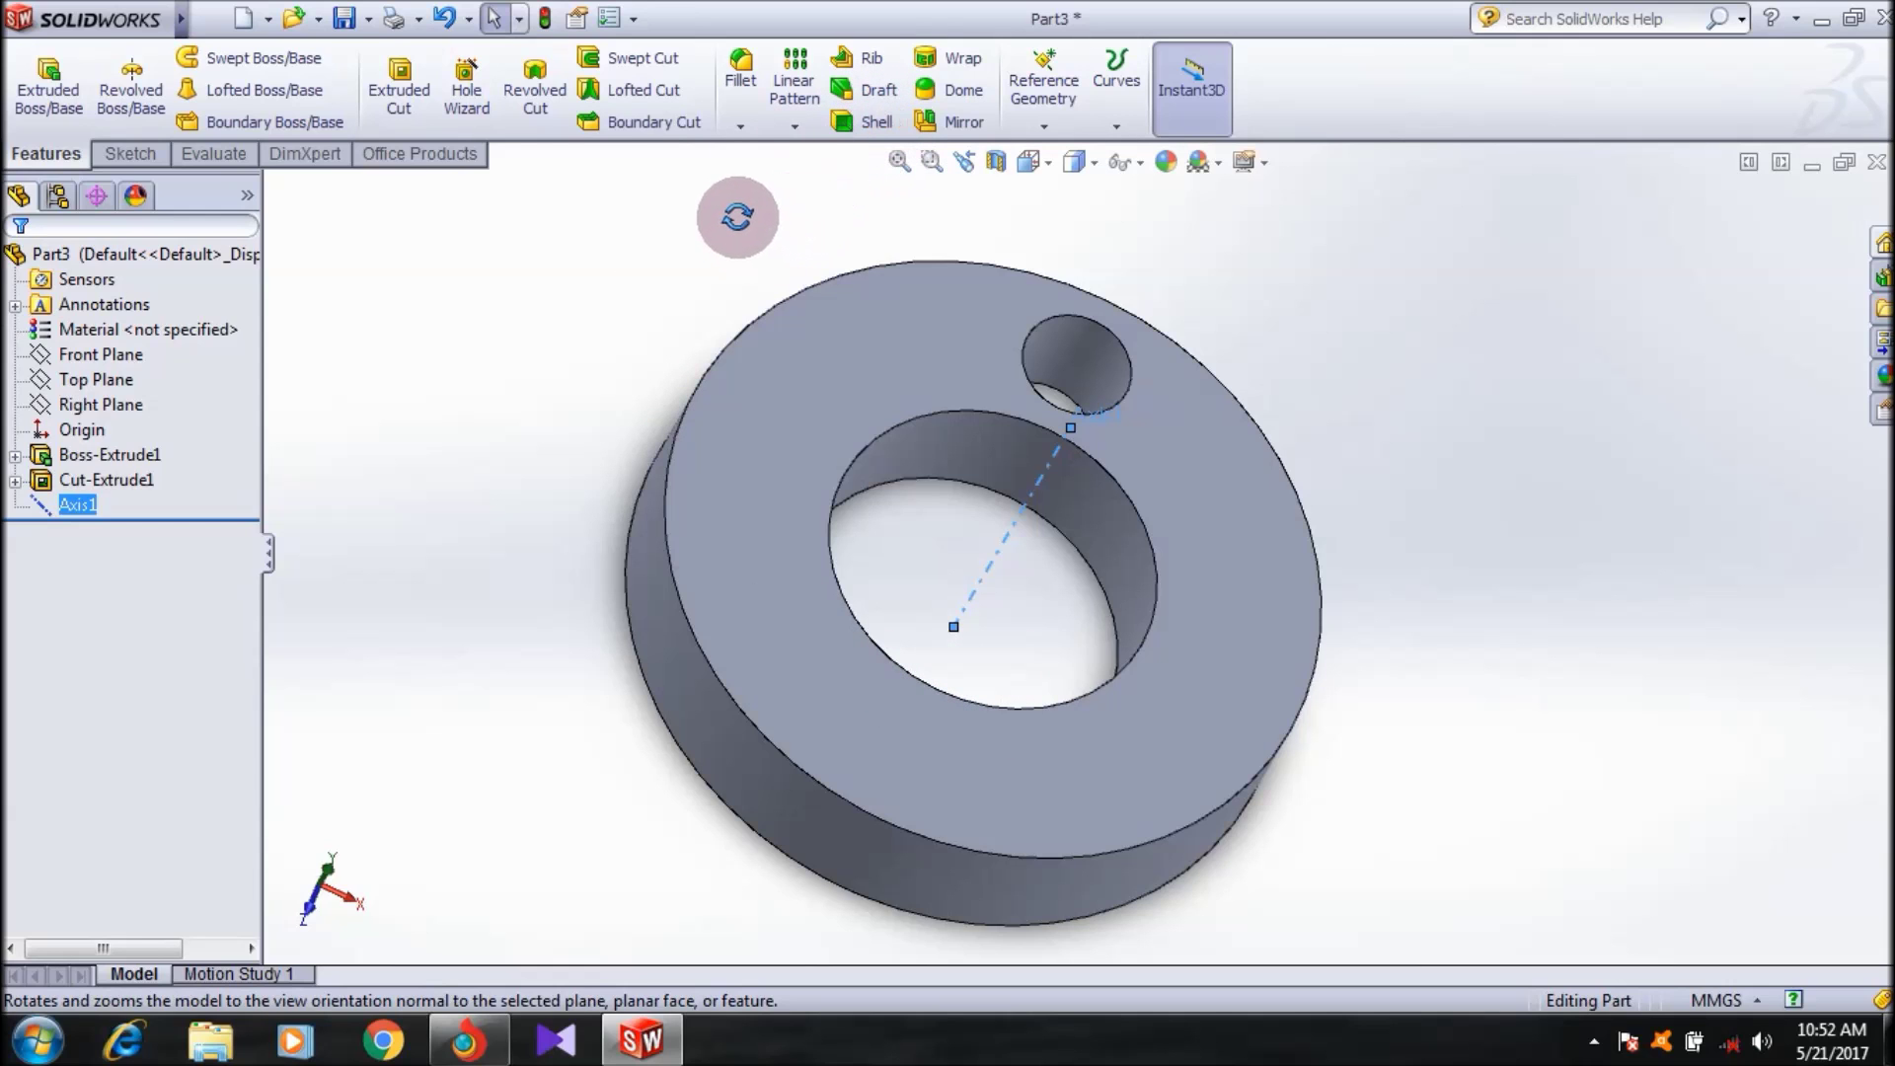
middle_click_drag(698, 246, 643, 267)
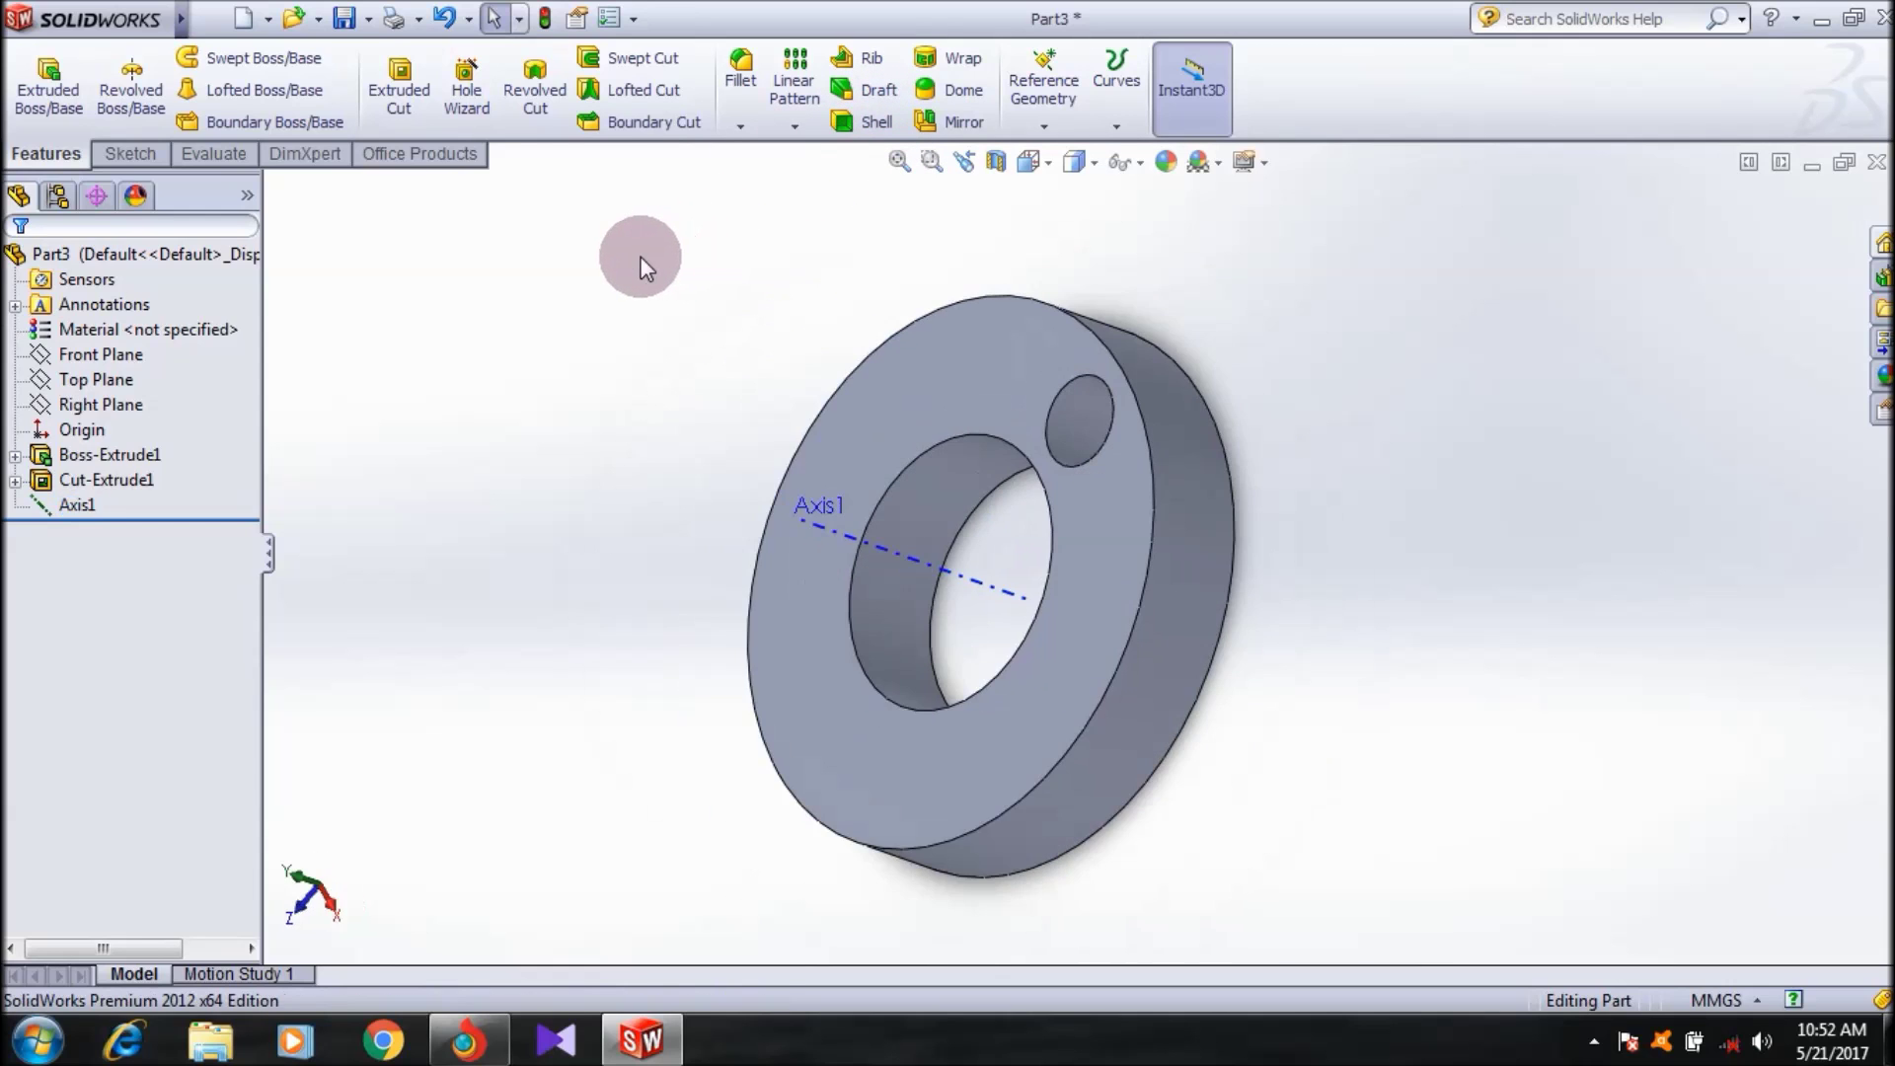
middle_click_drag(1057, 411, 1104, 355)
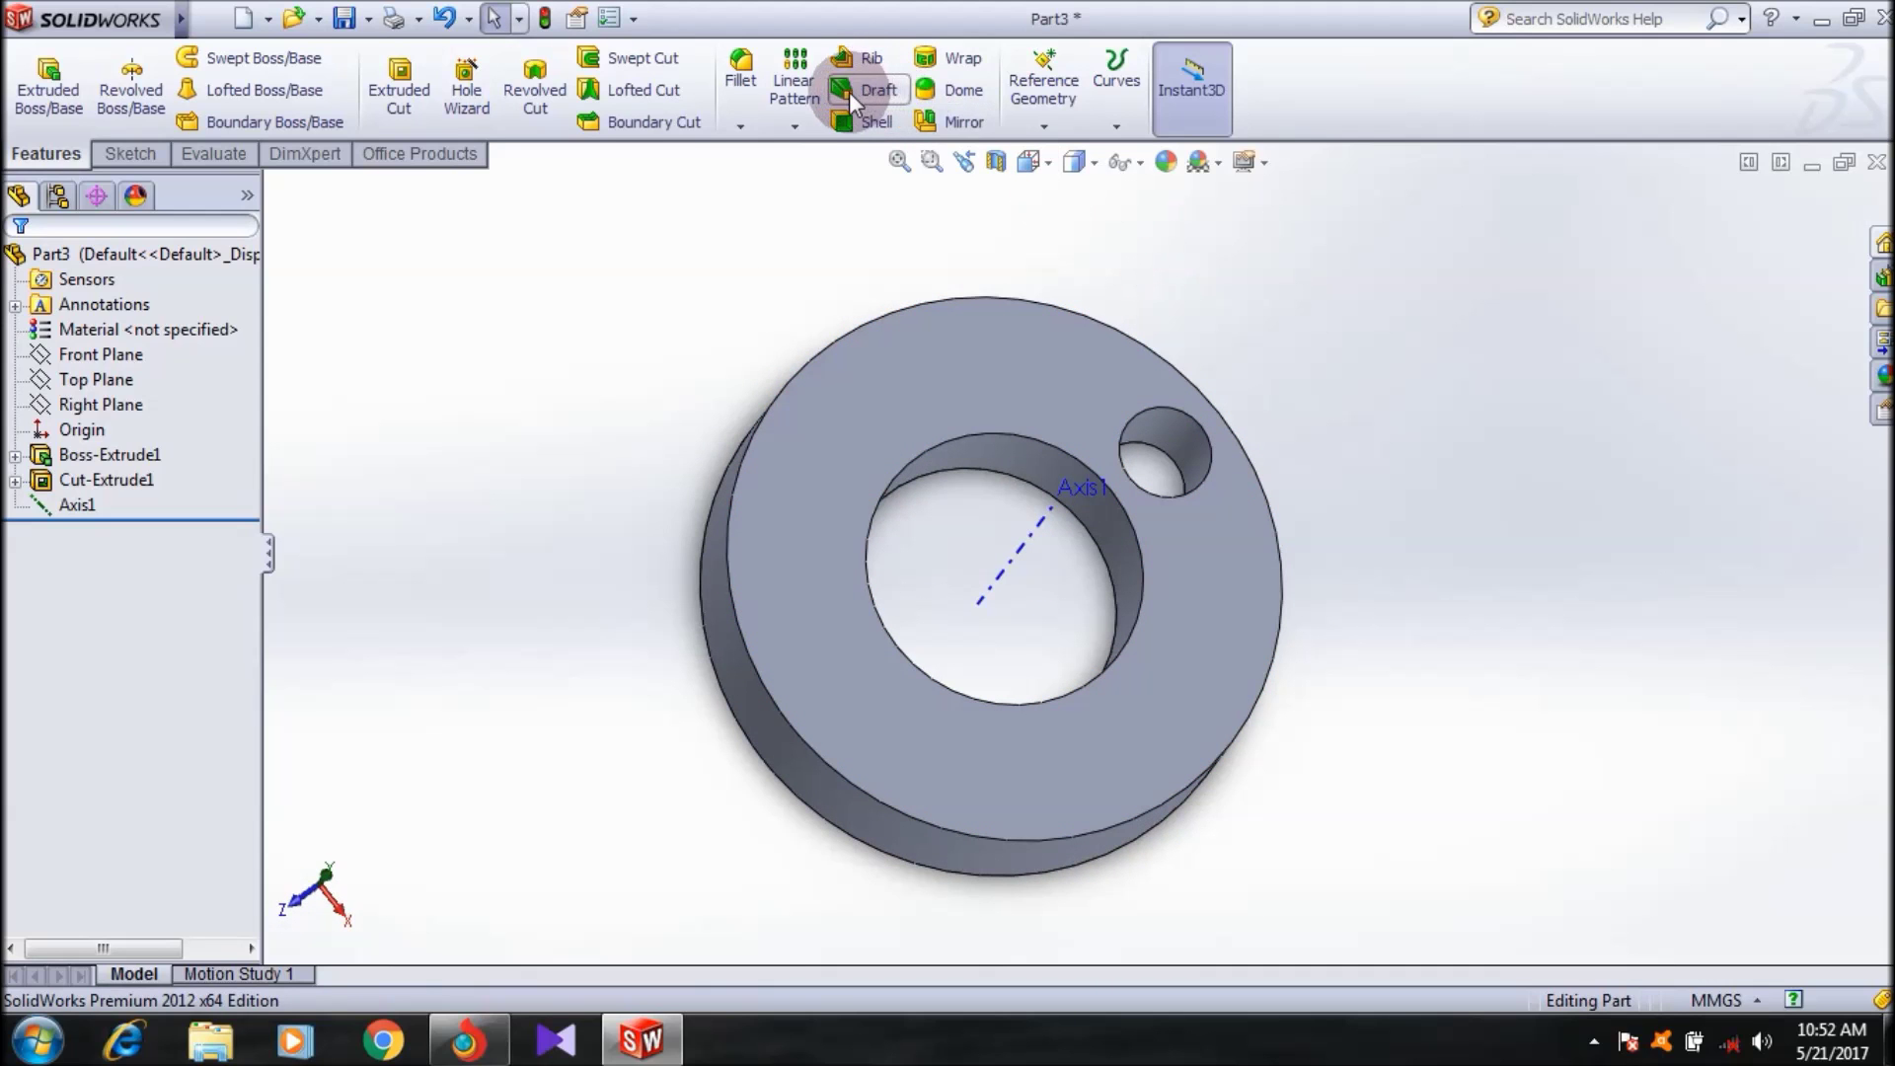
left_click(782, 126)
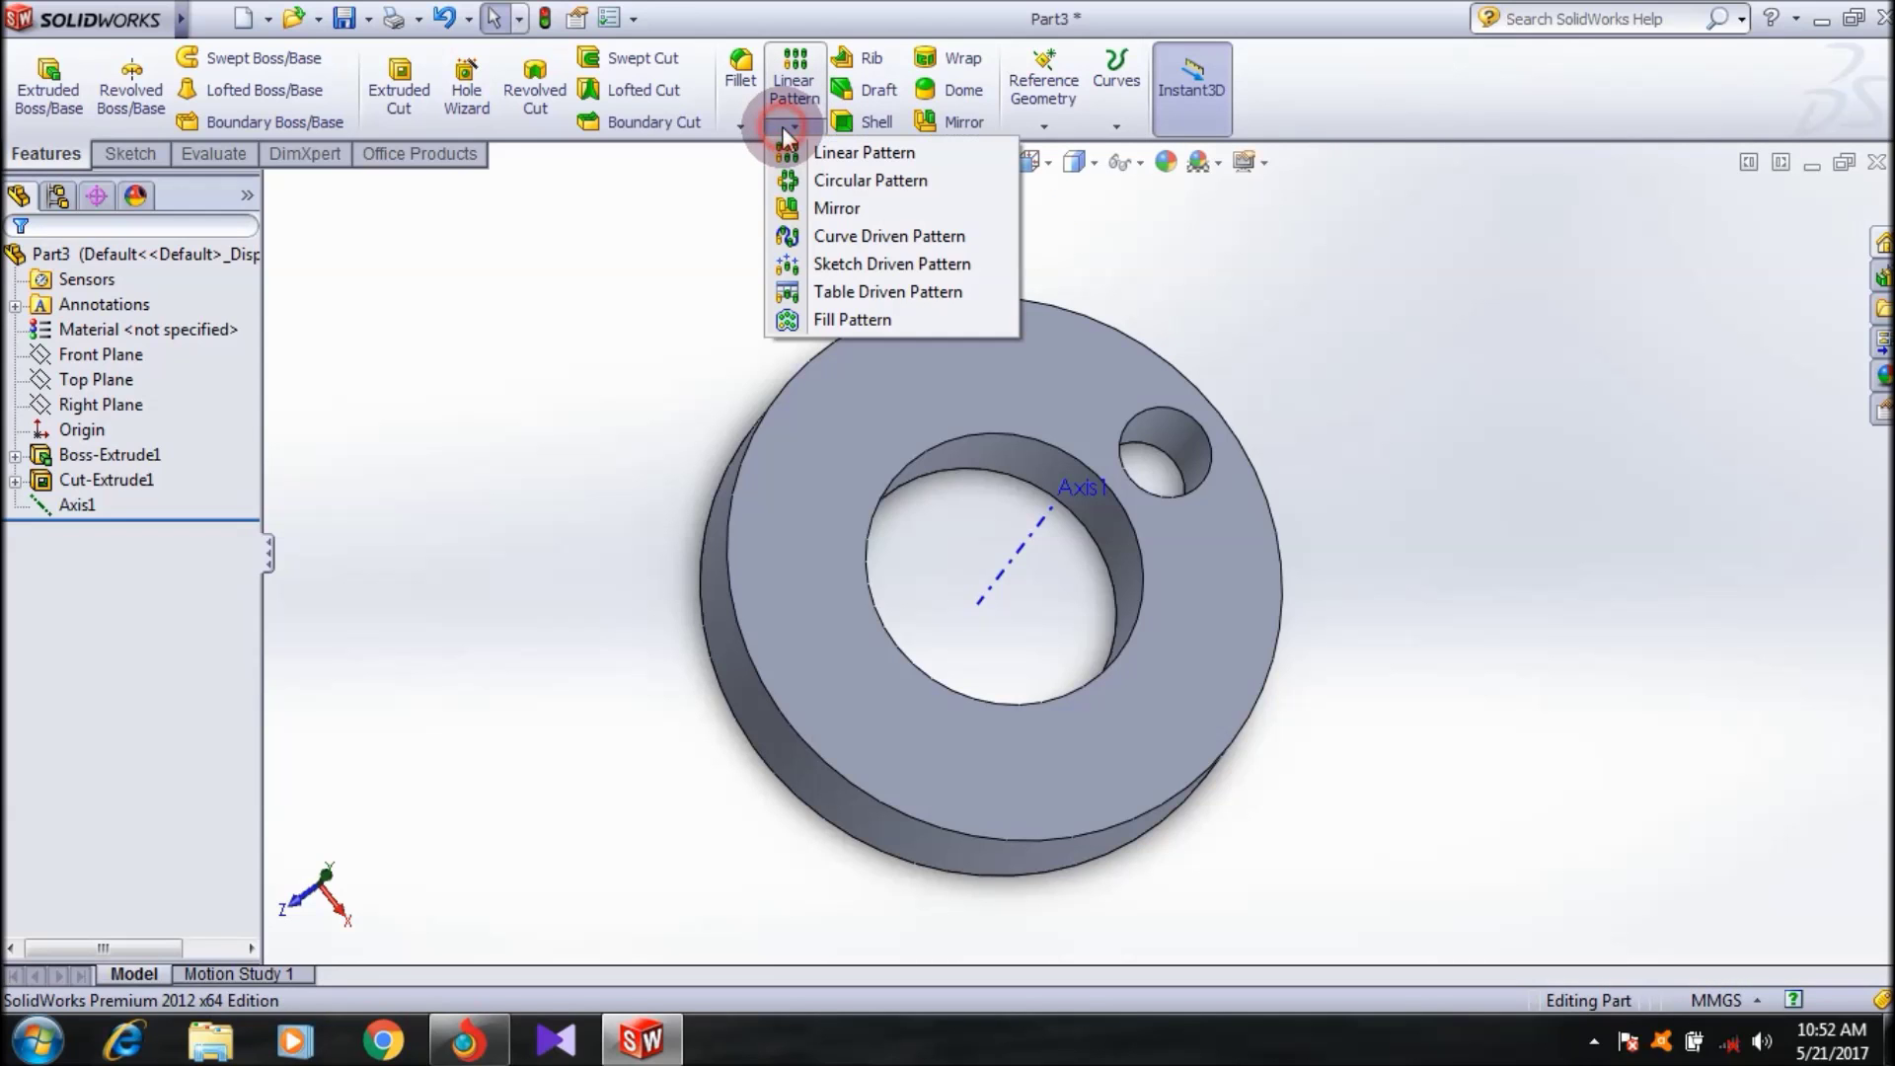
- Start a circular pattern around Axis1 with 60° spacing and 6 instances, equal spacing off
left_click(845, 183)
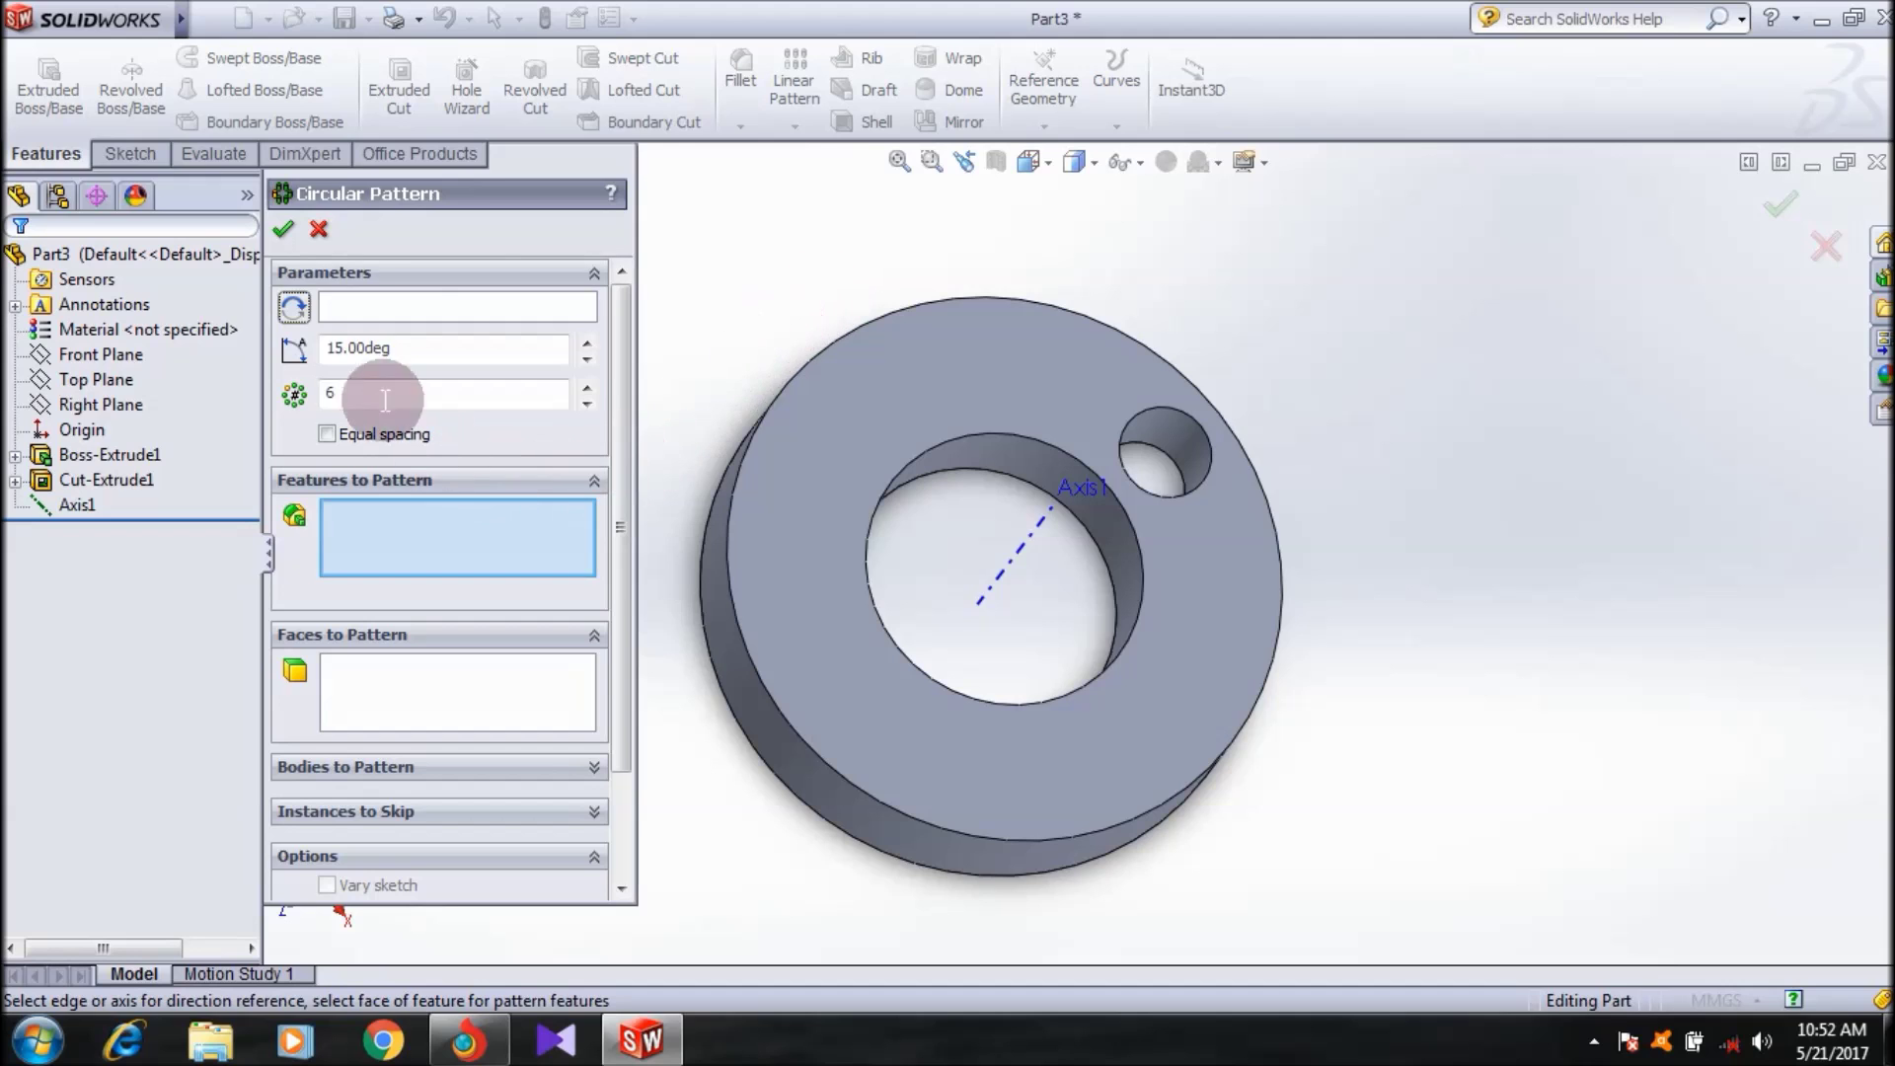
left_click(355, 313)
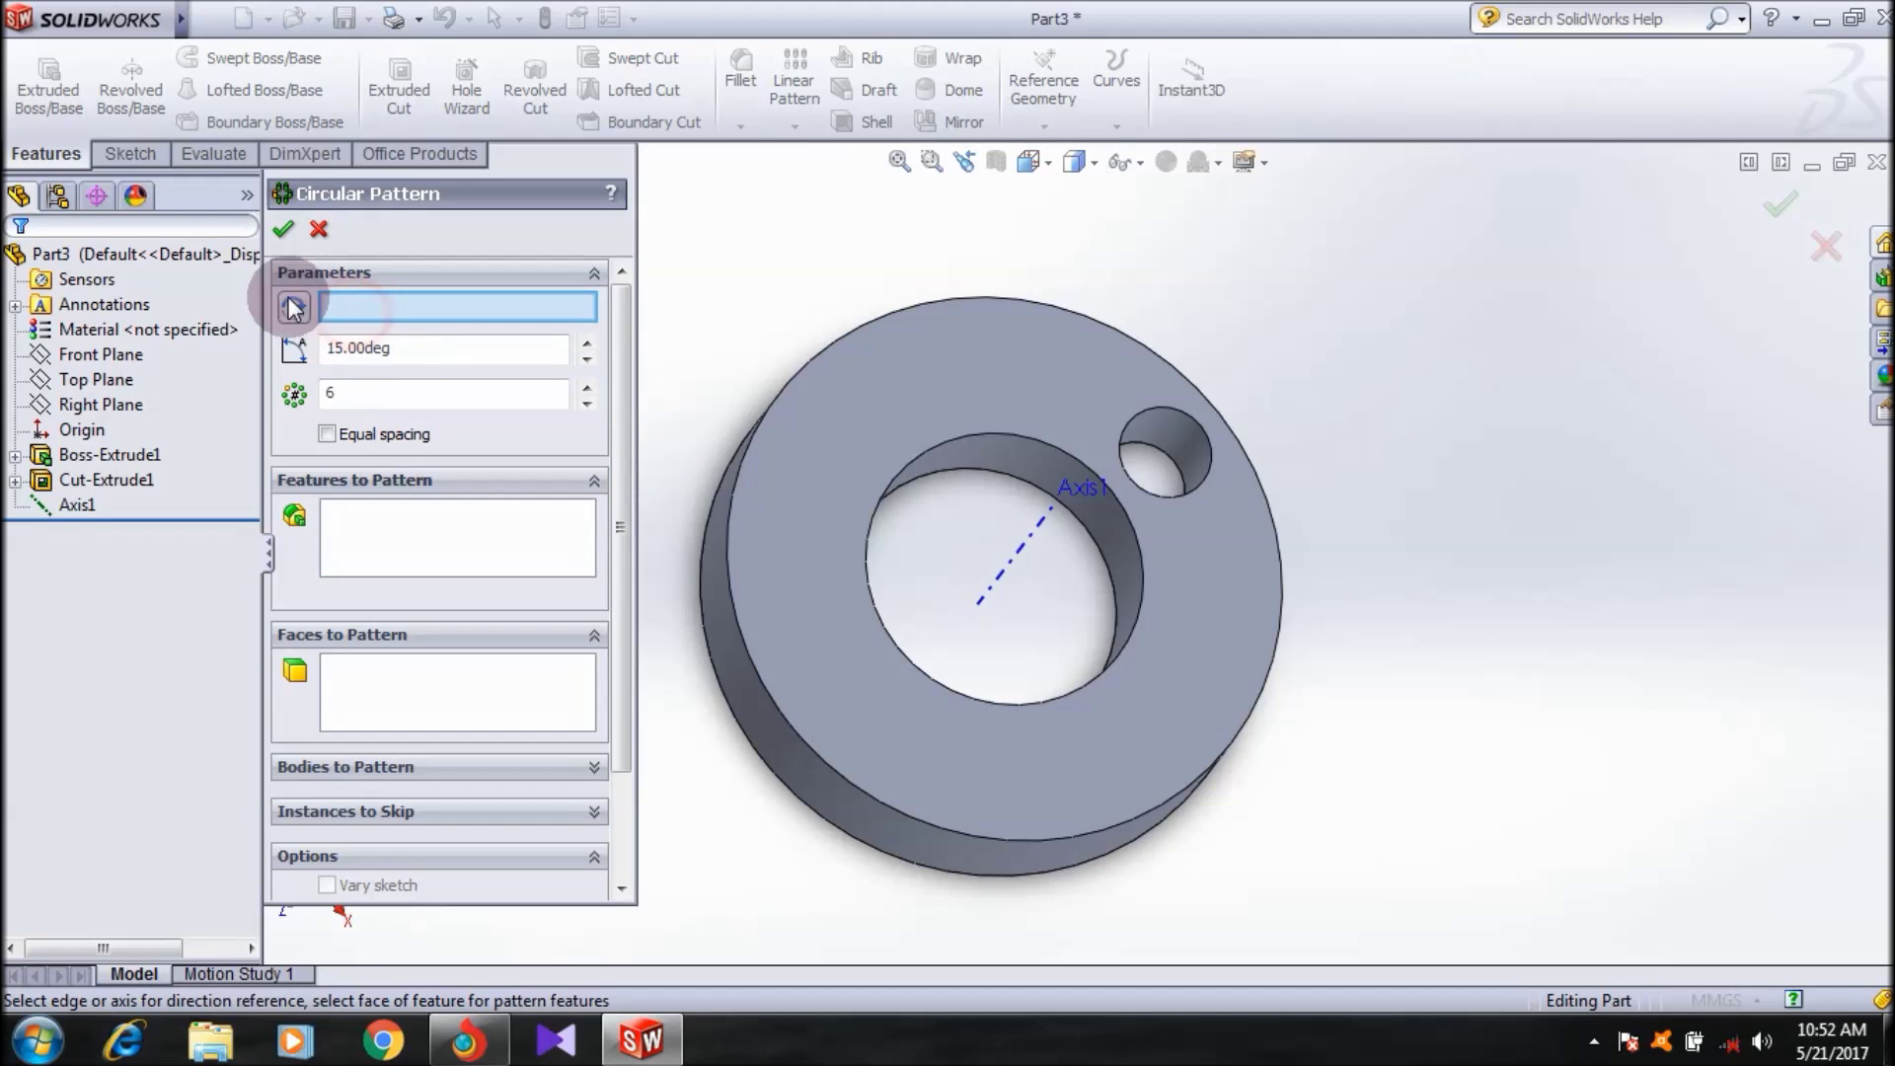
left_click(1039, 533)
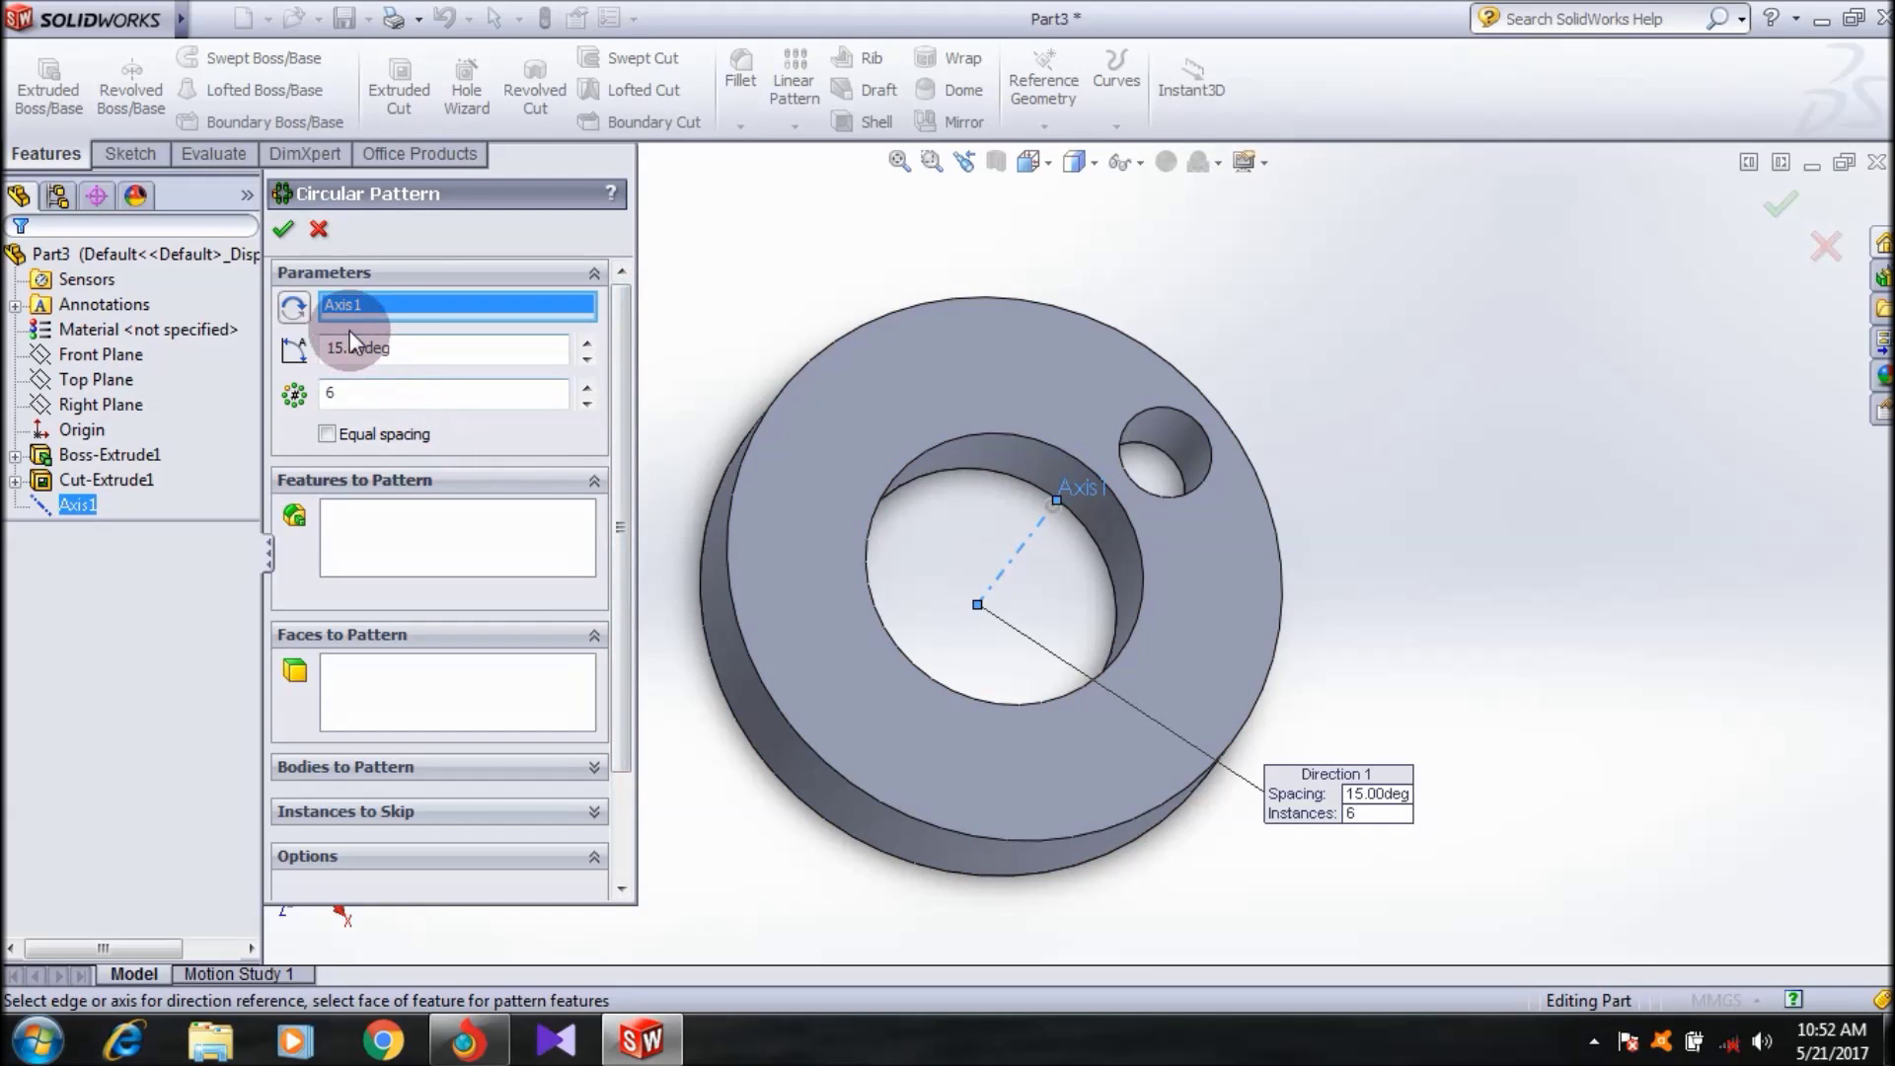
double_click(402, 348)
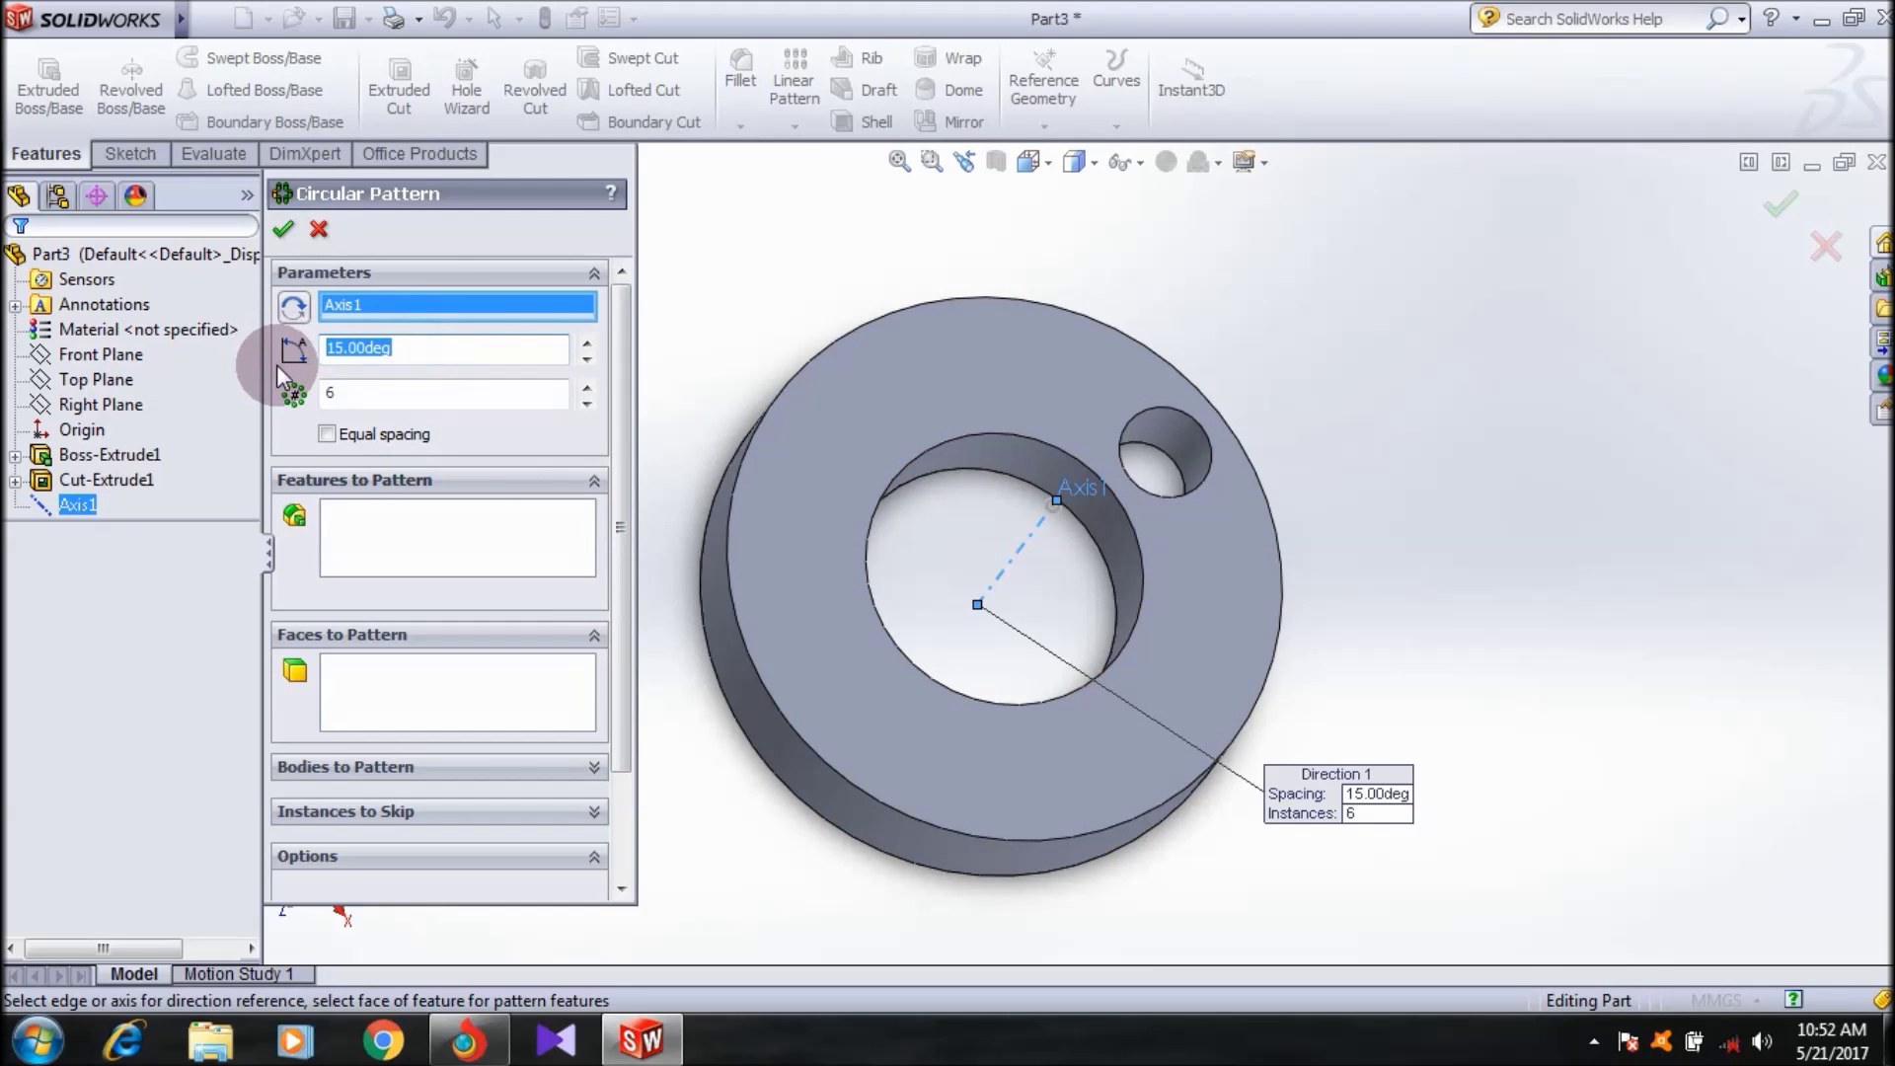
type("60")
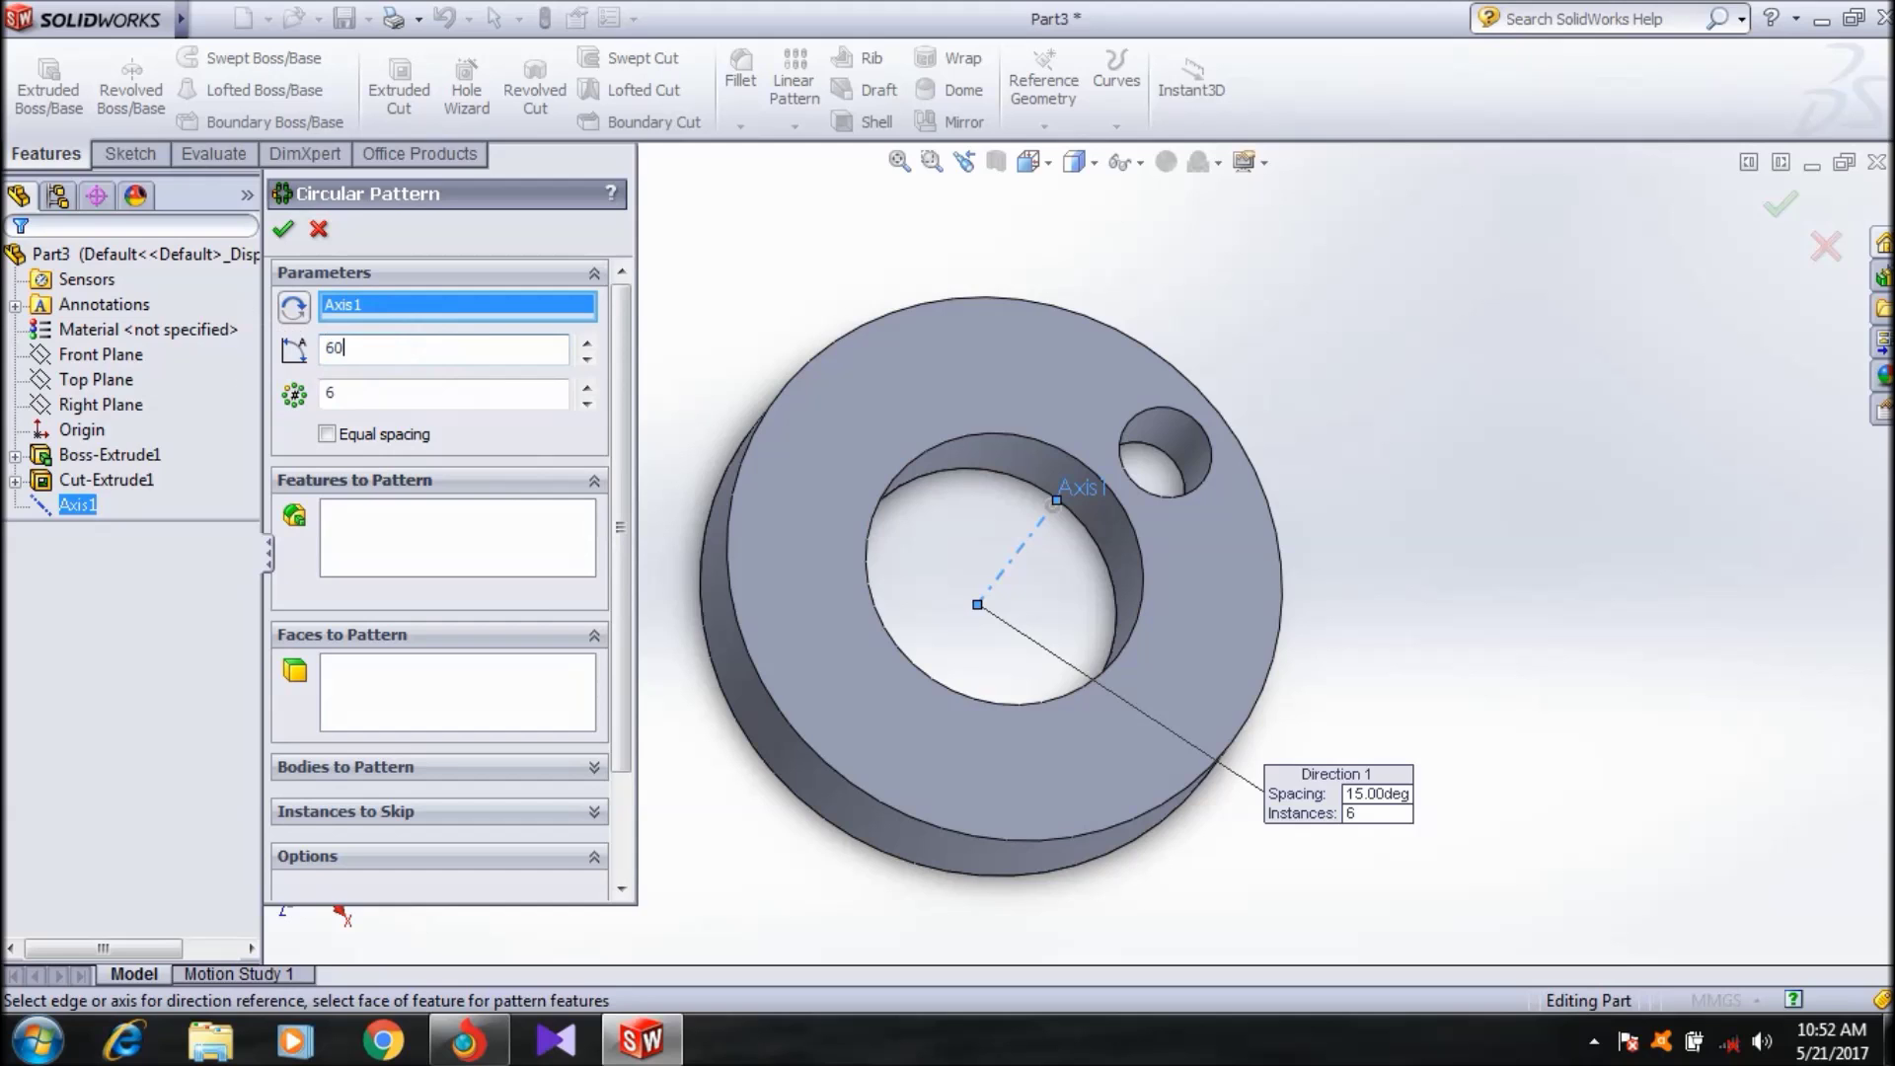
left_click(549, 435)
double_click(450, 392)
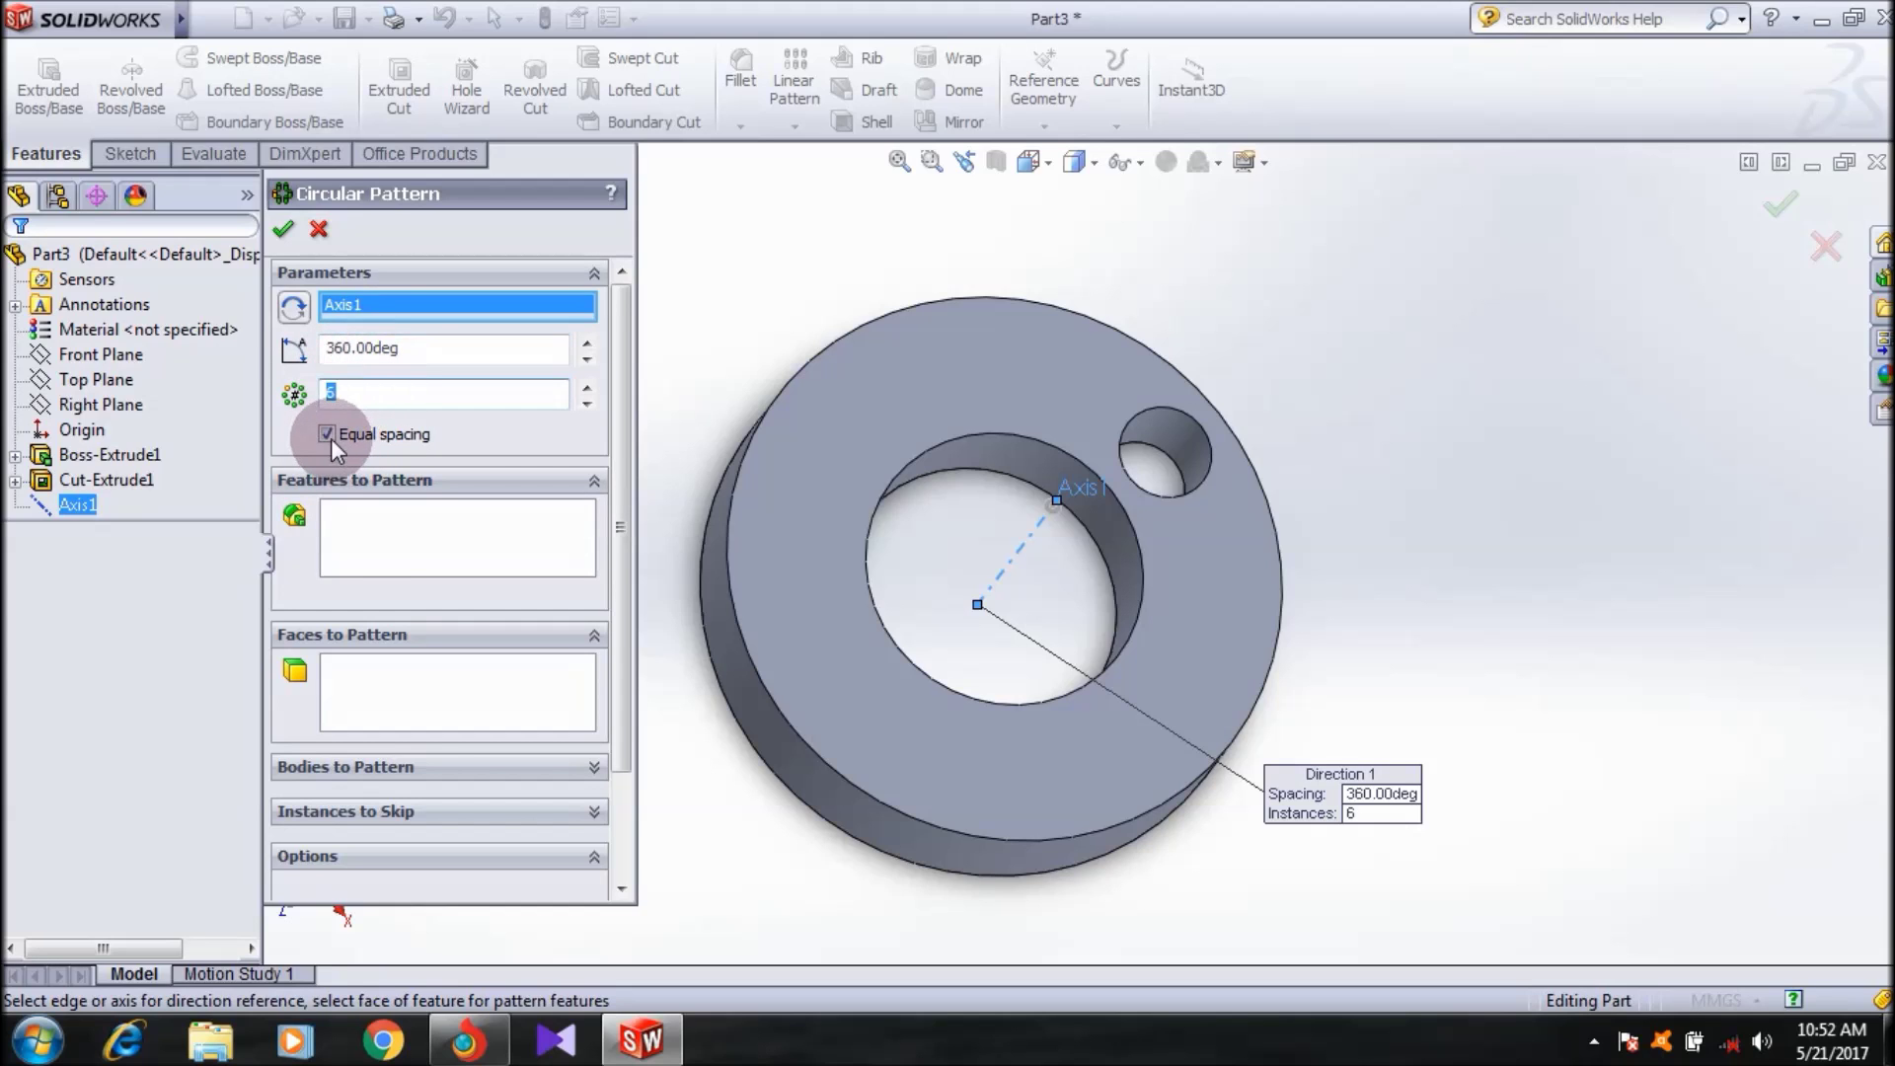
left_click(327, 434)
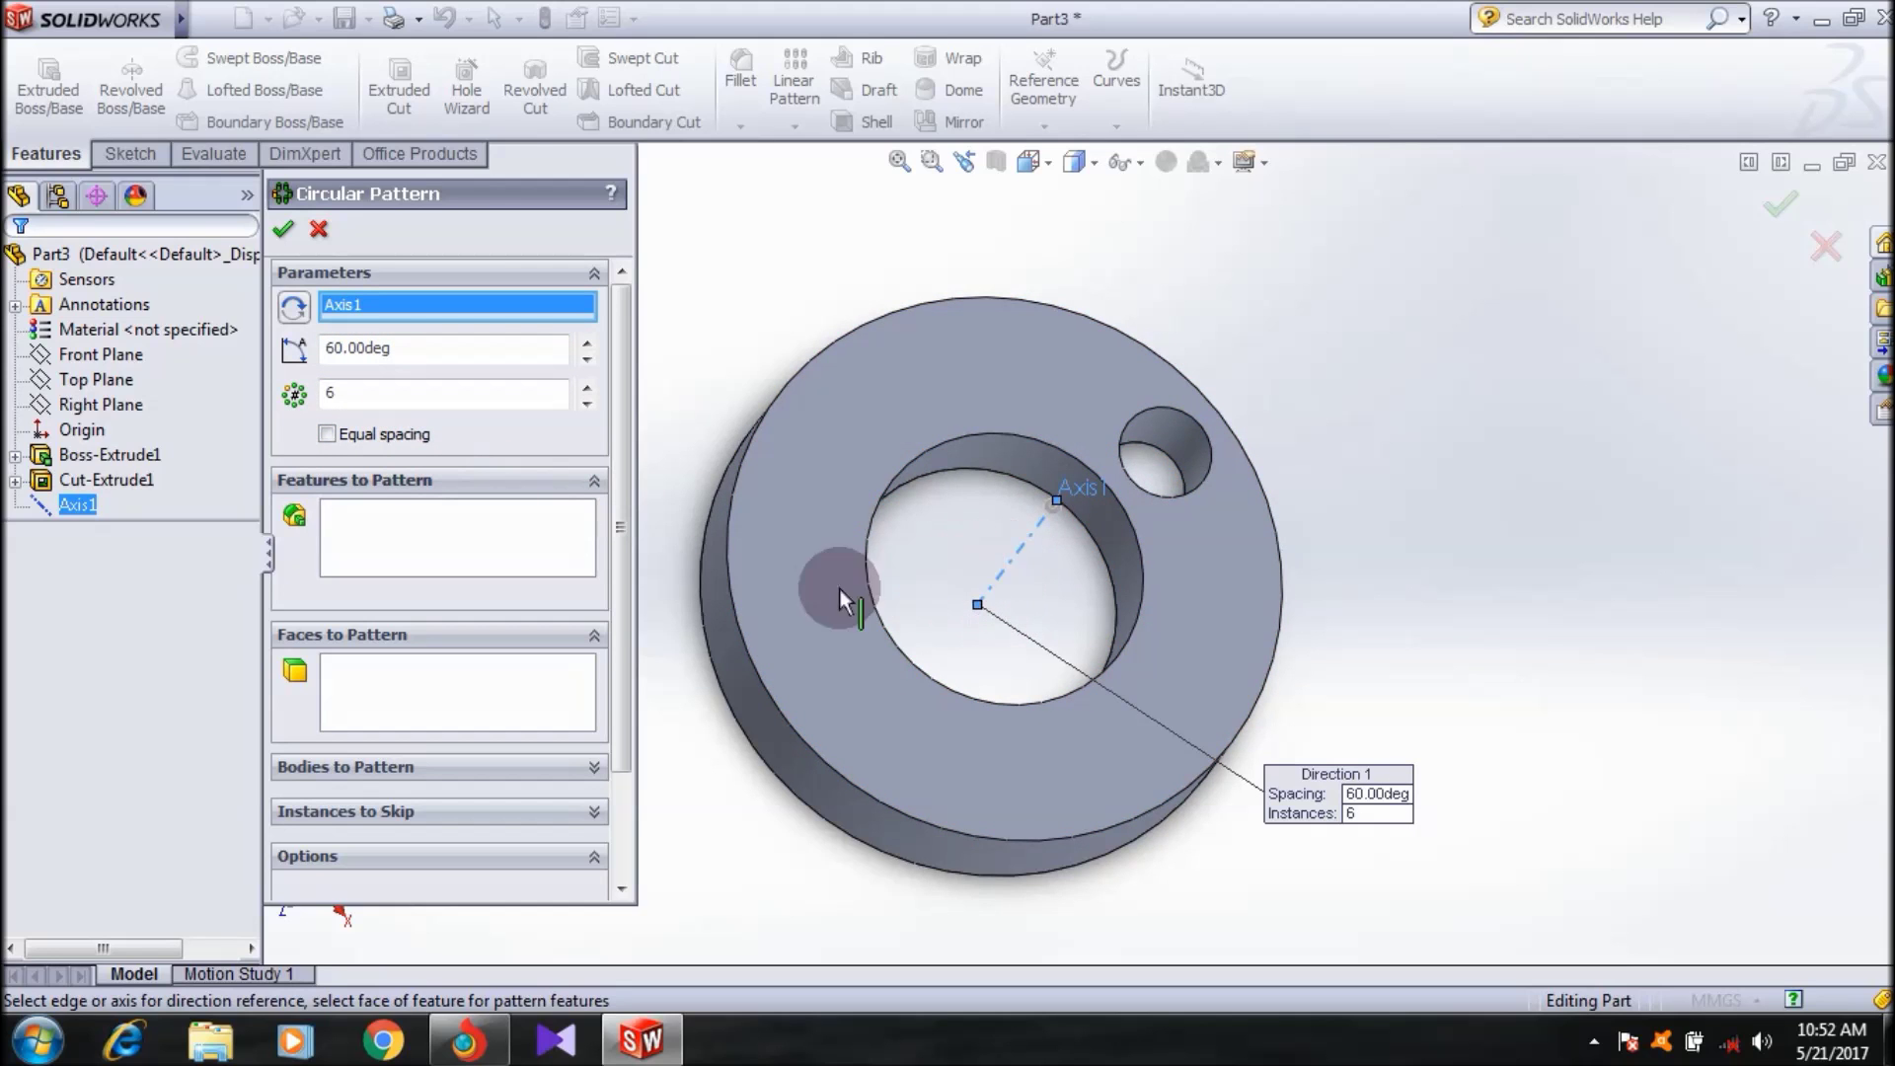
- Pattern Cut-Extrude1 and confirm CirPattern1, checking the six holes in the preview
left_click(423, 523)
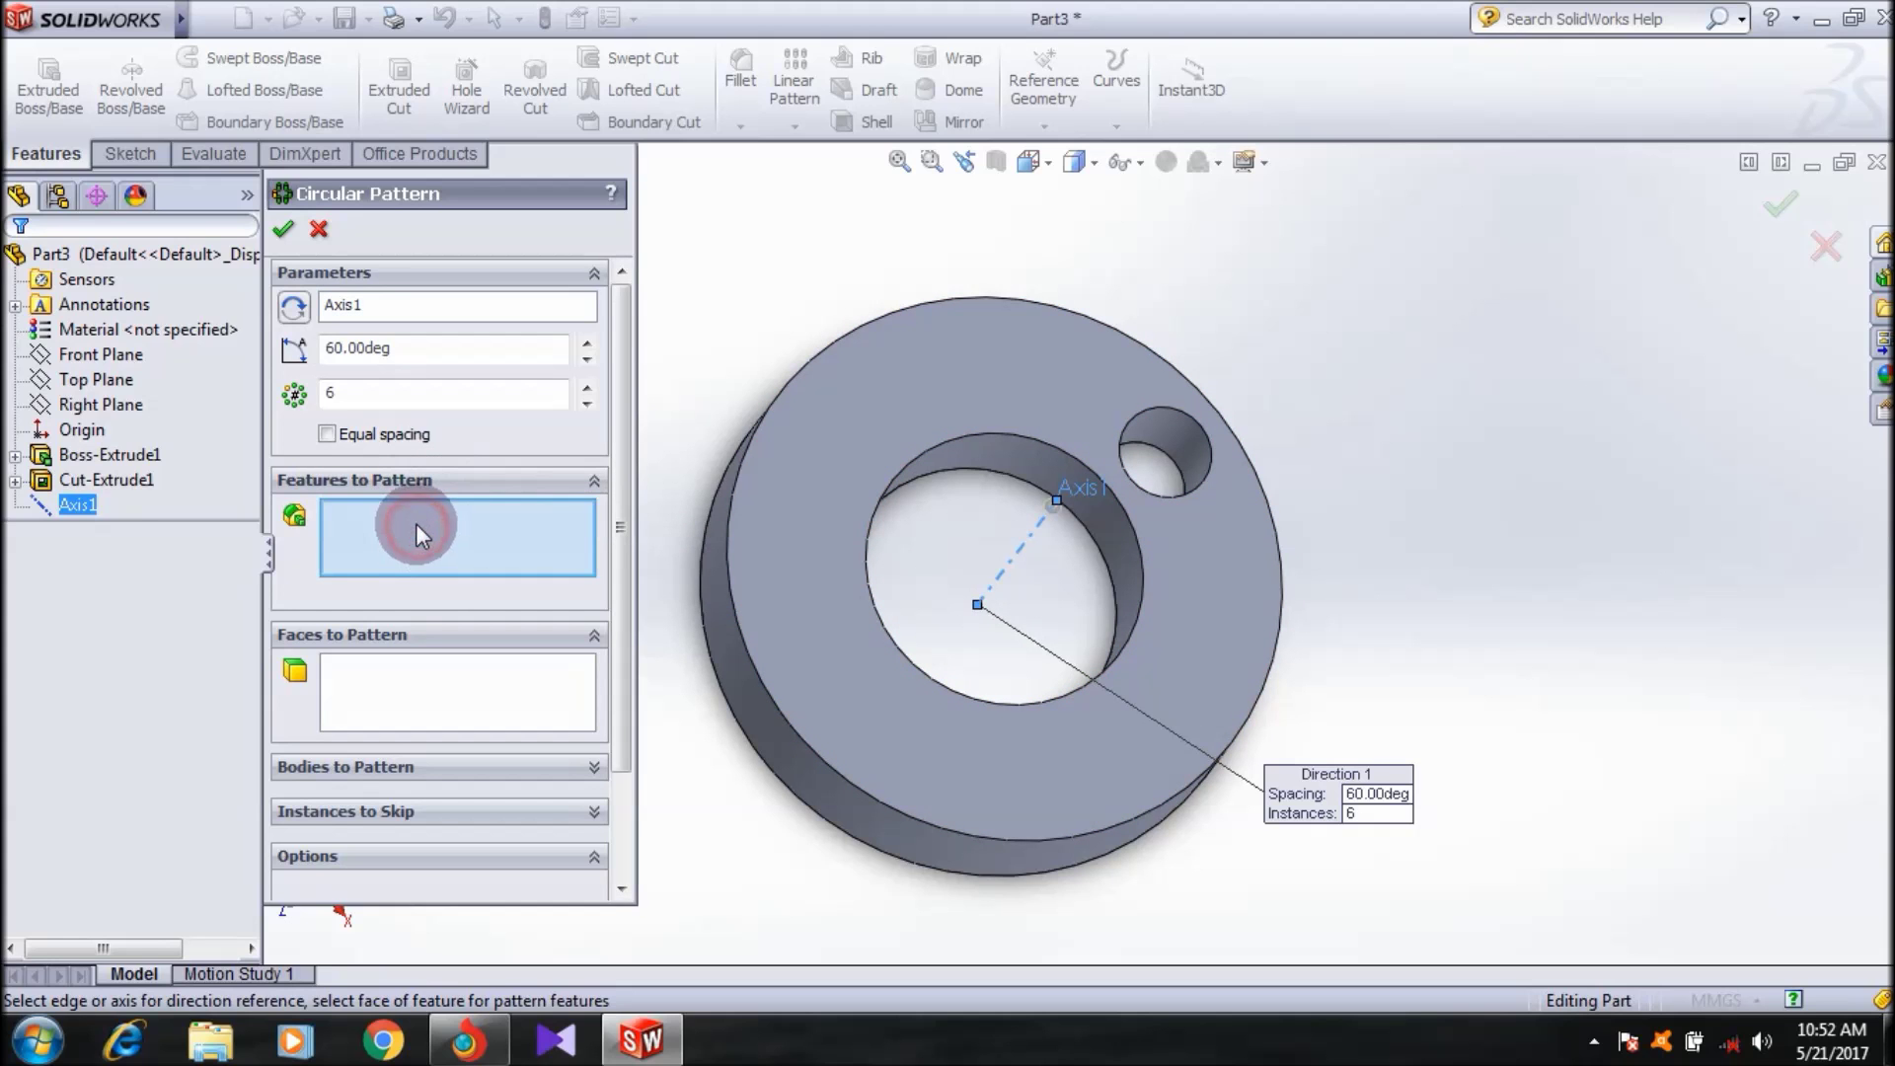
left_click(105, 479)
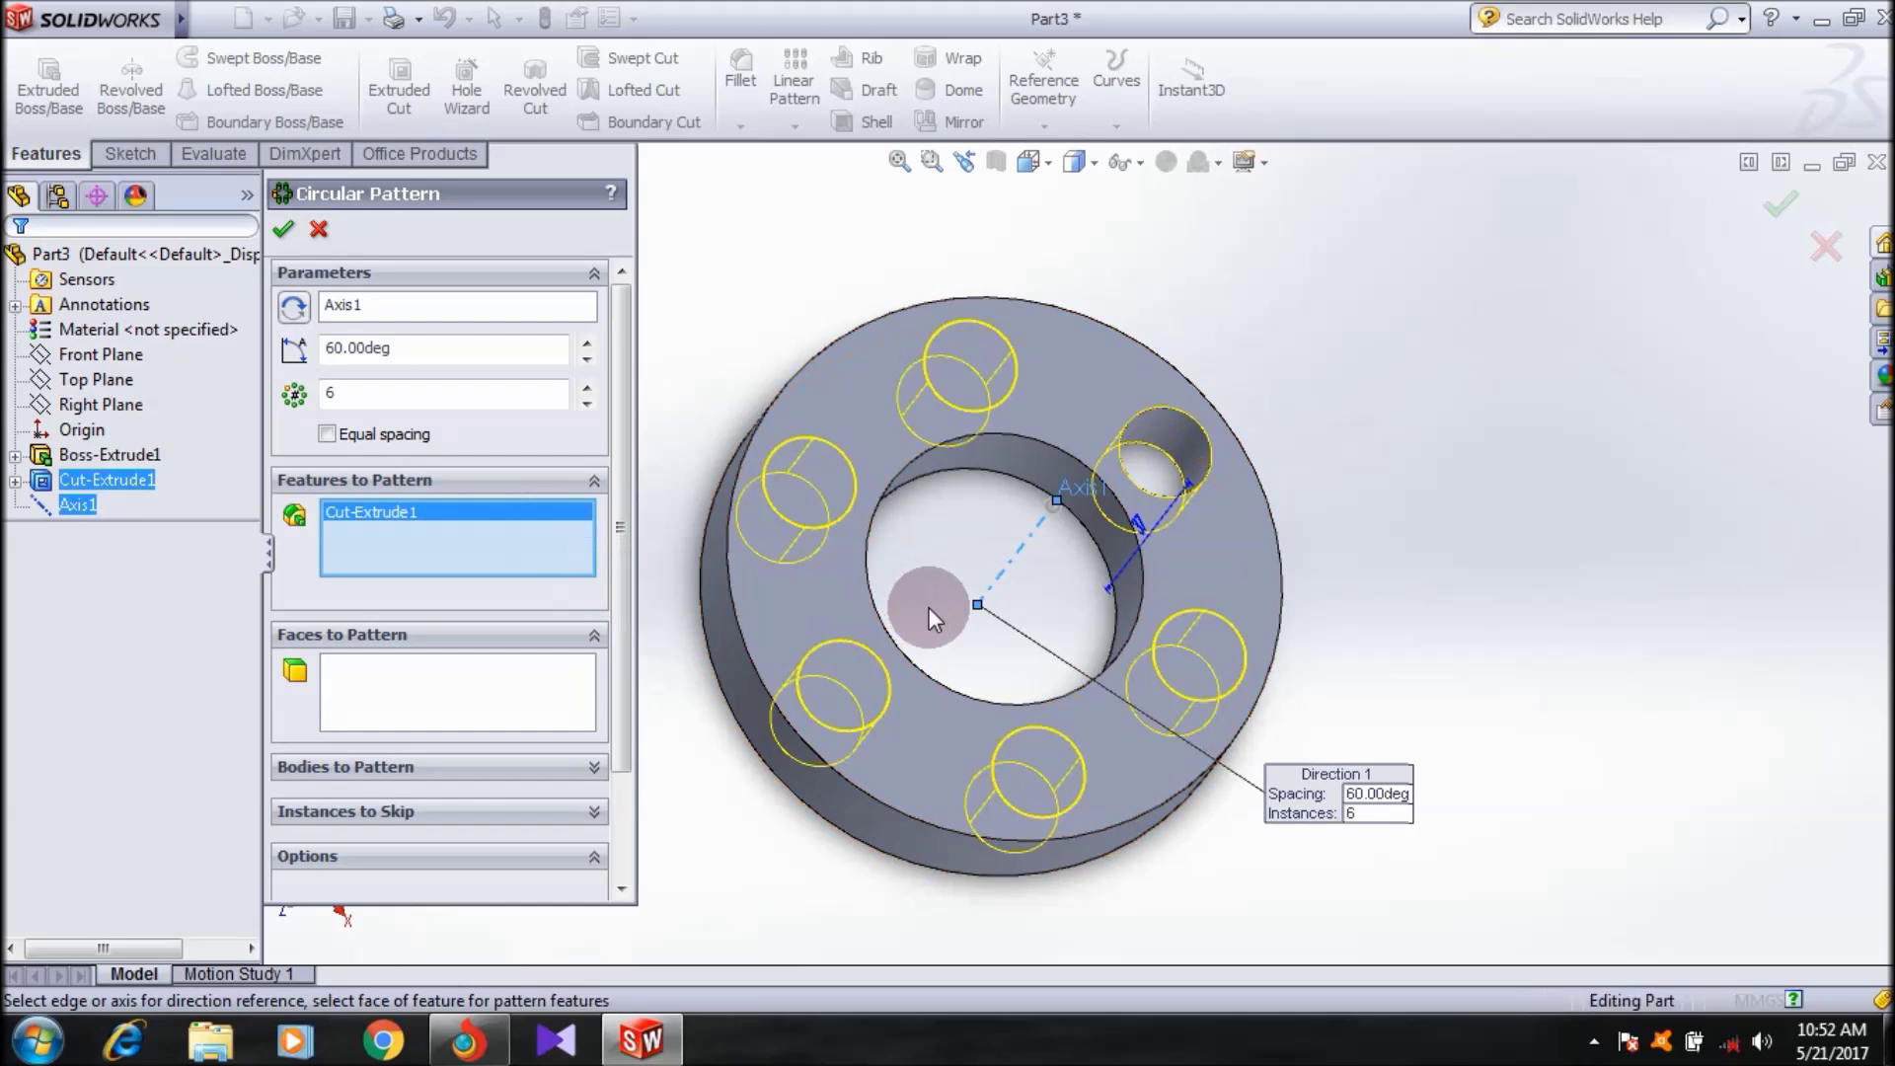
middle_click_drag(922, 613, 901, 579)
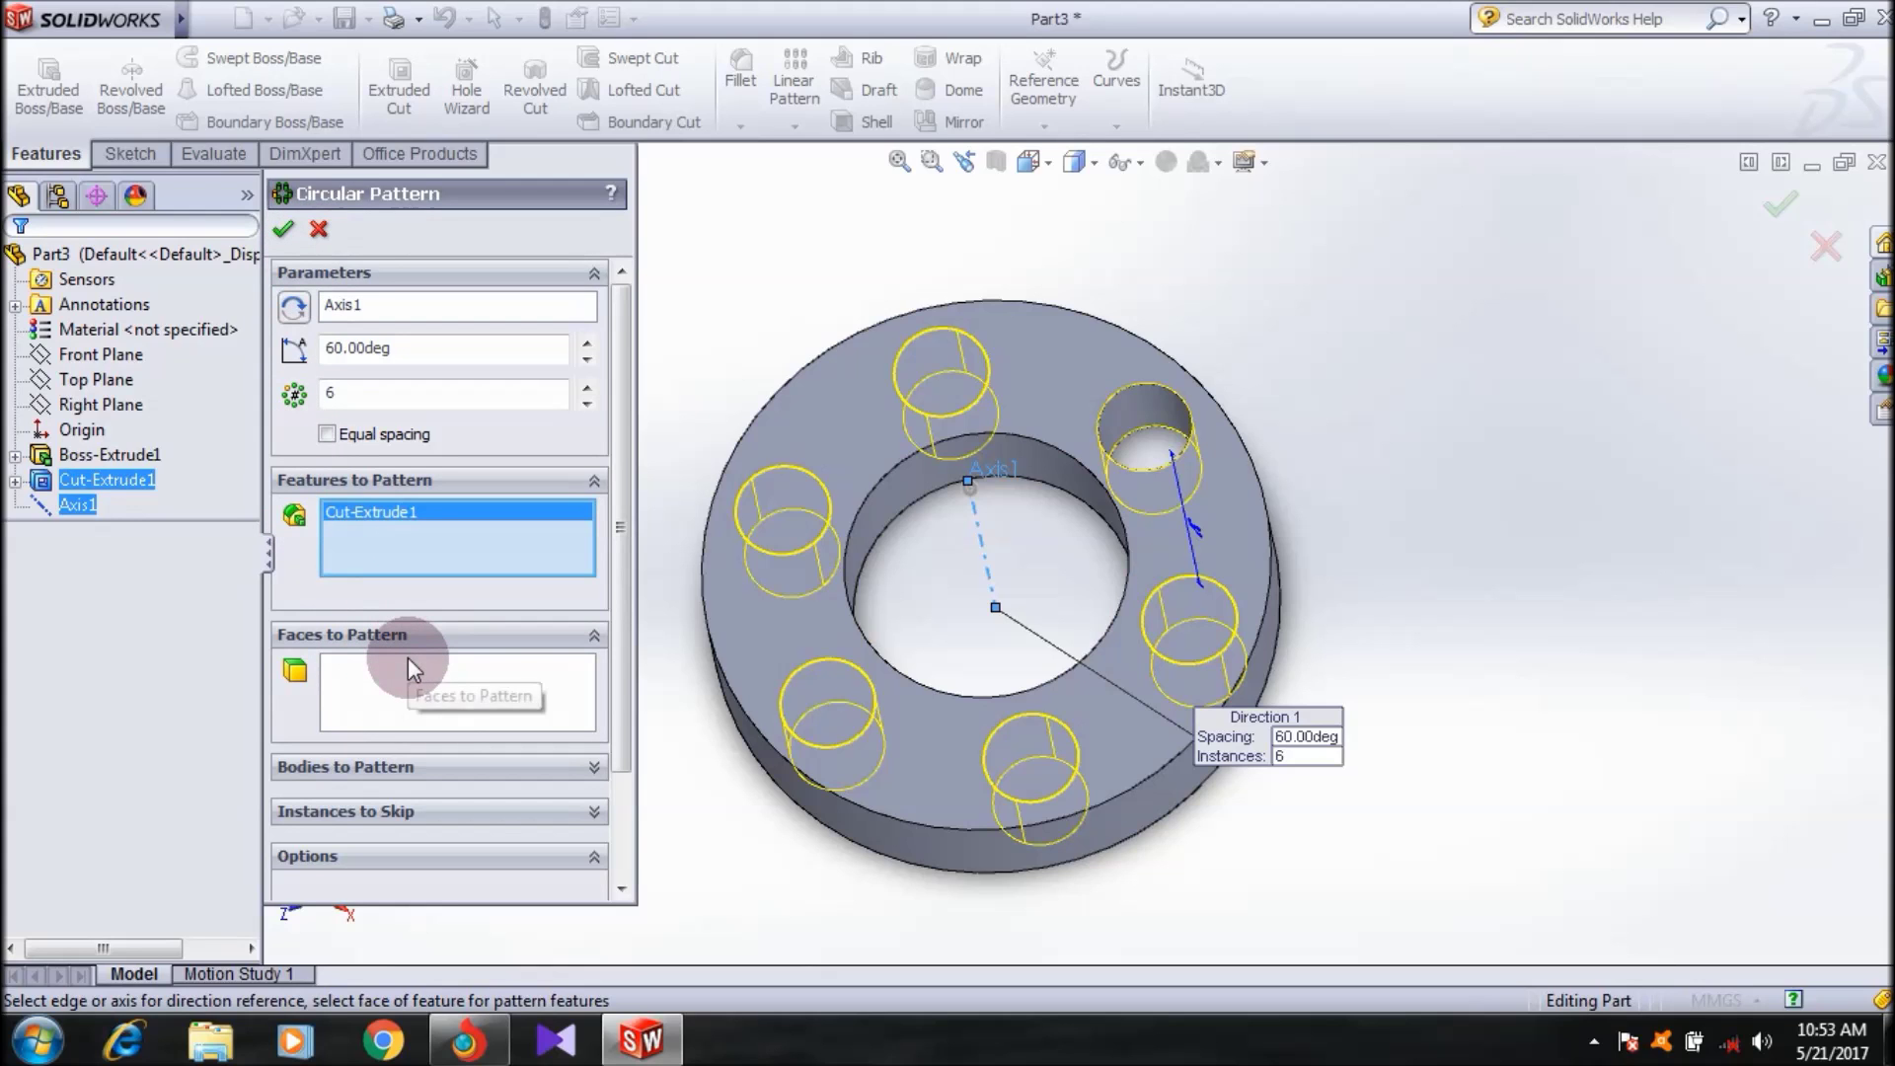
left_click(285, 232)
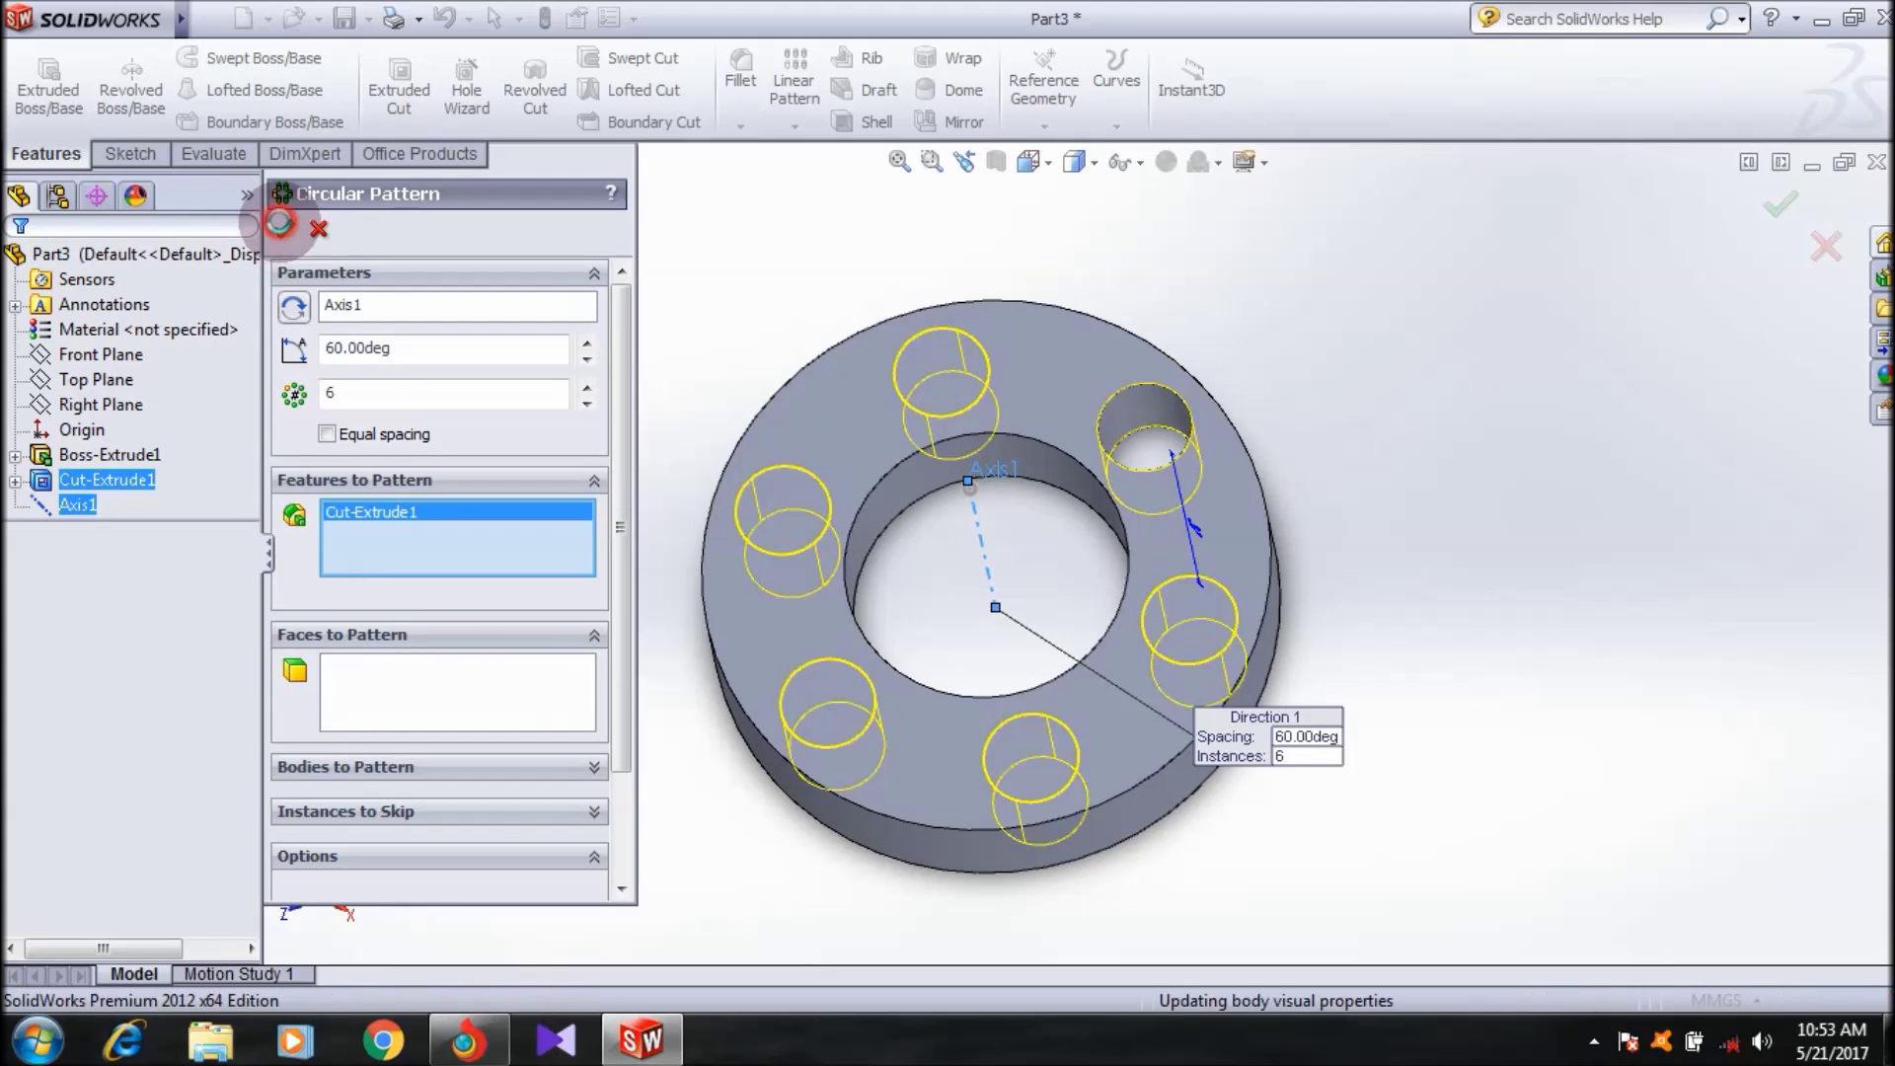
middle_click_drag(888, 457, 939, 570)
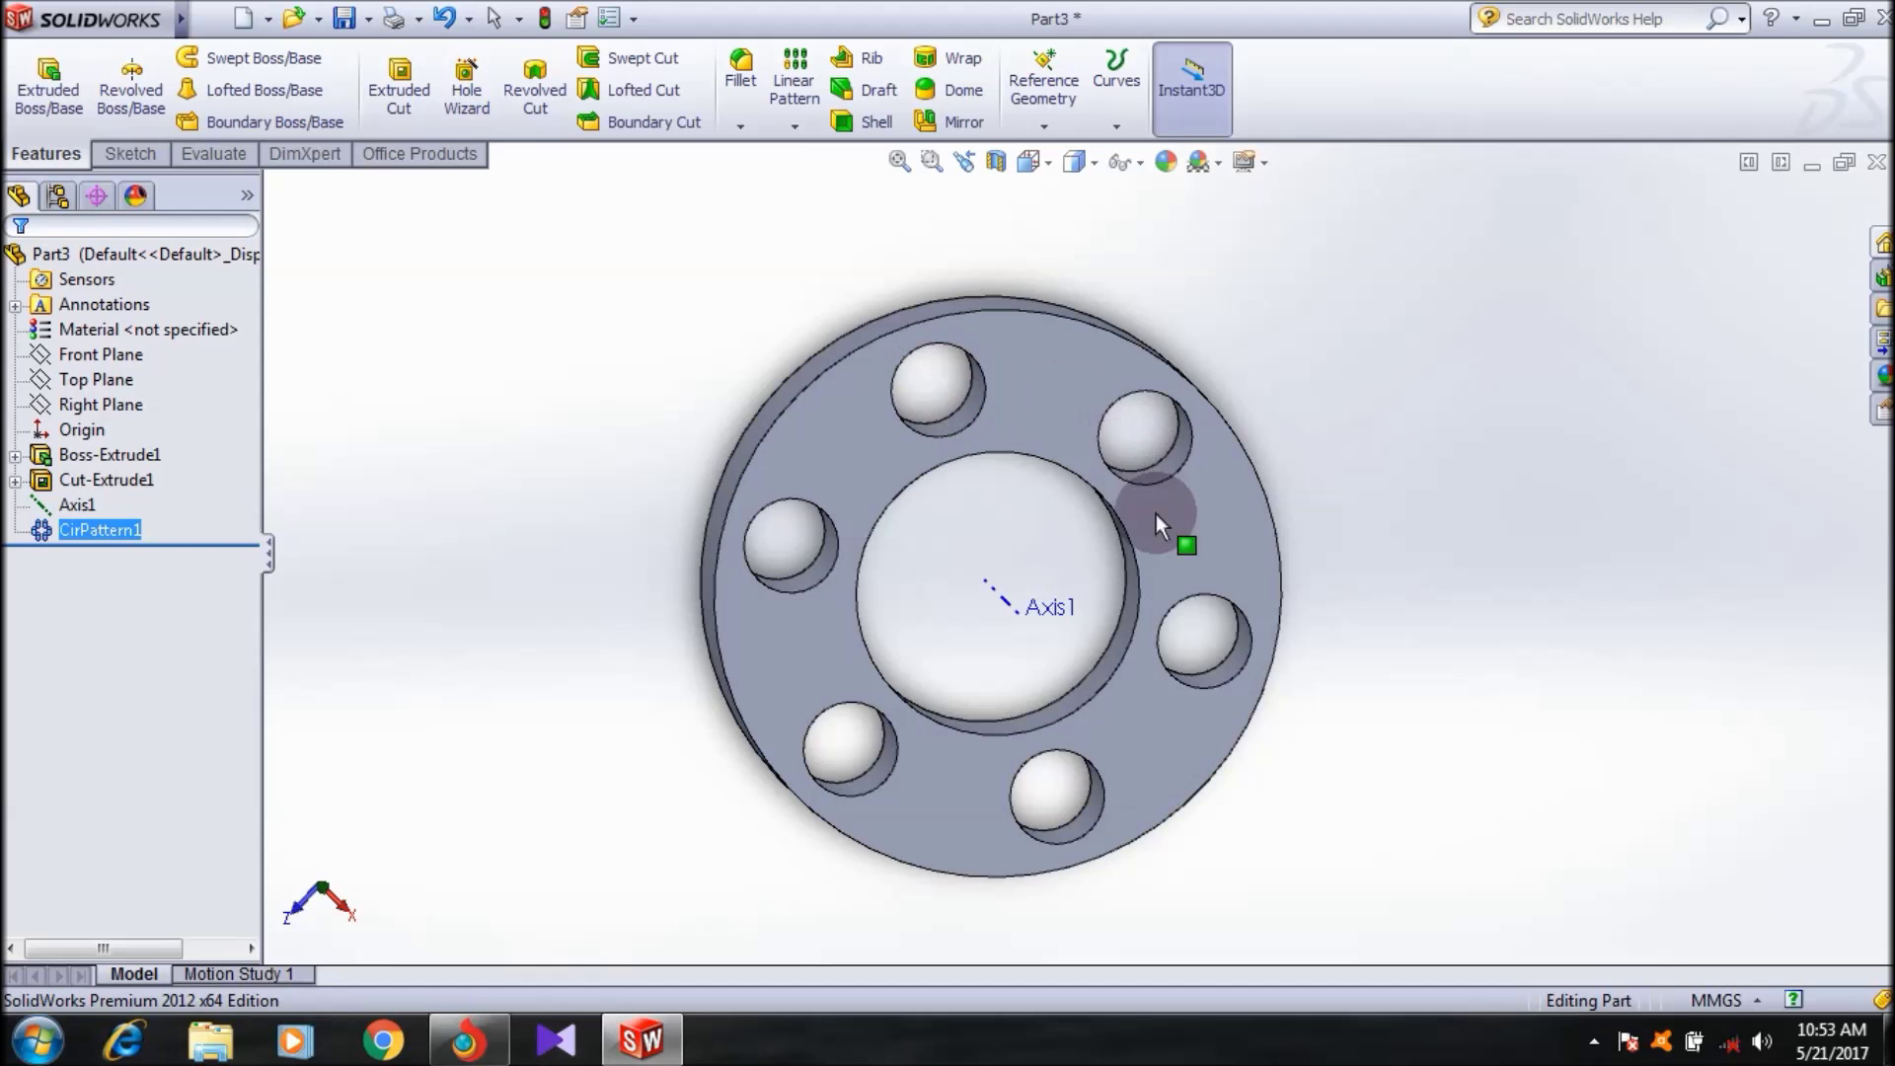
- Orbit the flange to inspect the holes, then snap to the straight-on ring face view
middle_click_drag(1154, 707, 696, 648)
middle_click_drag(1033, 554, 850, 357)
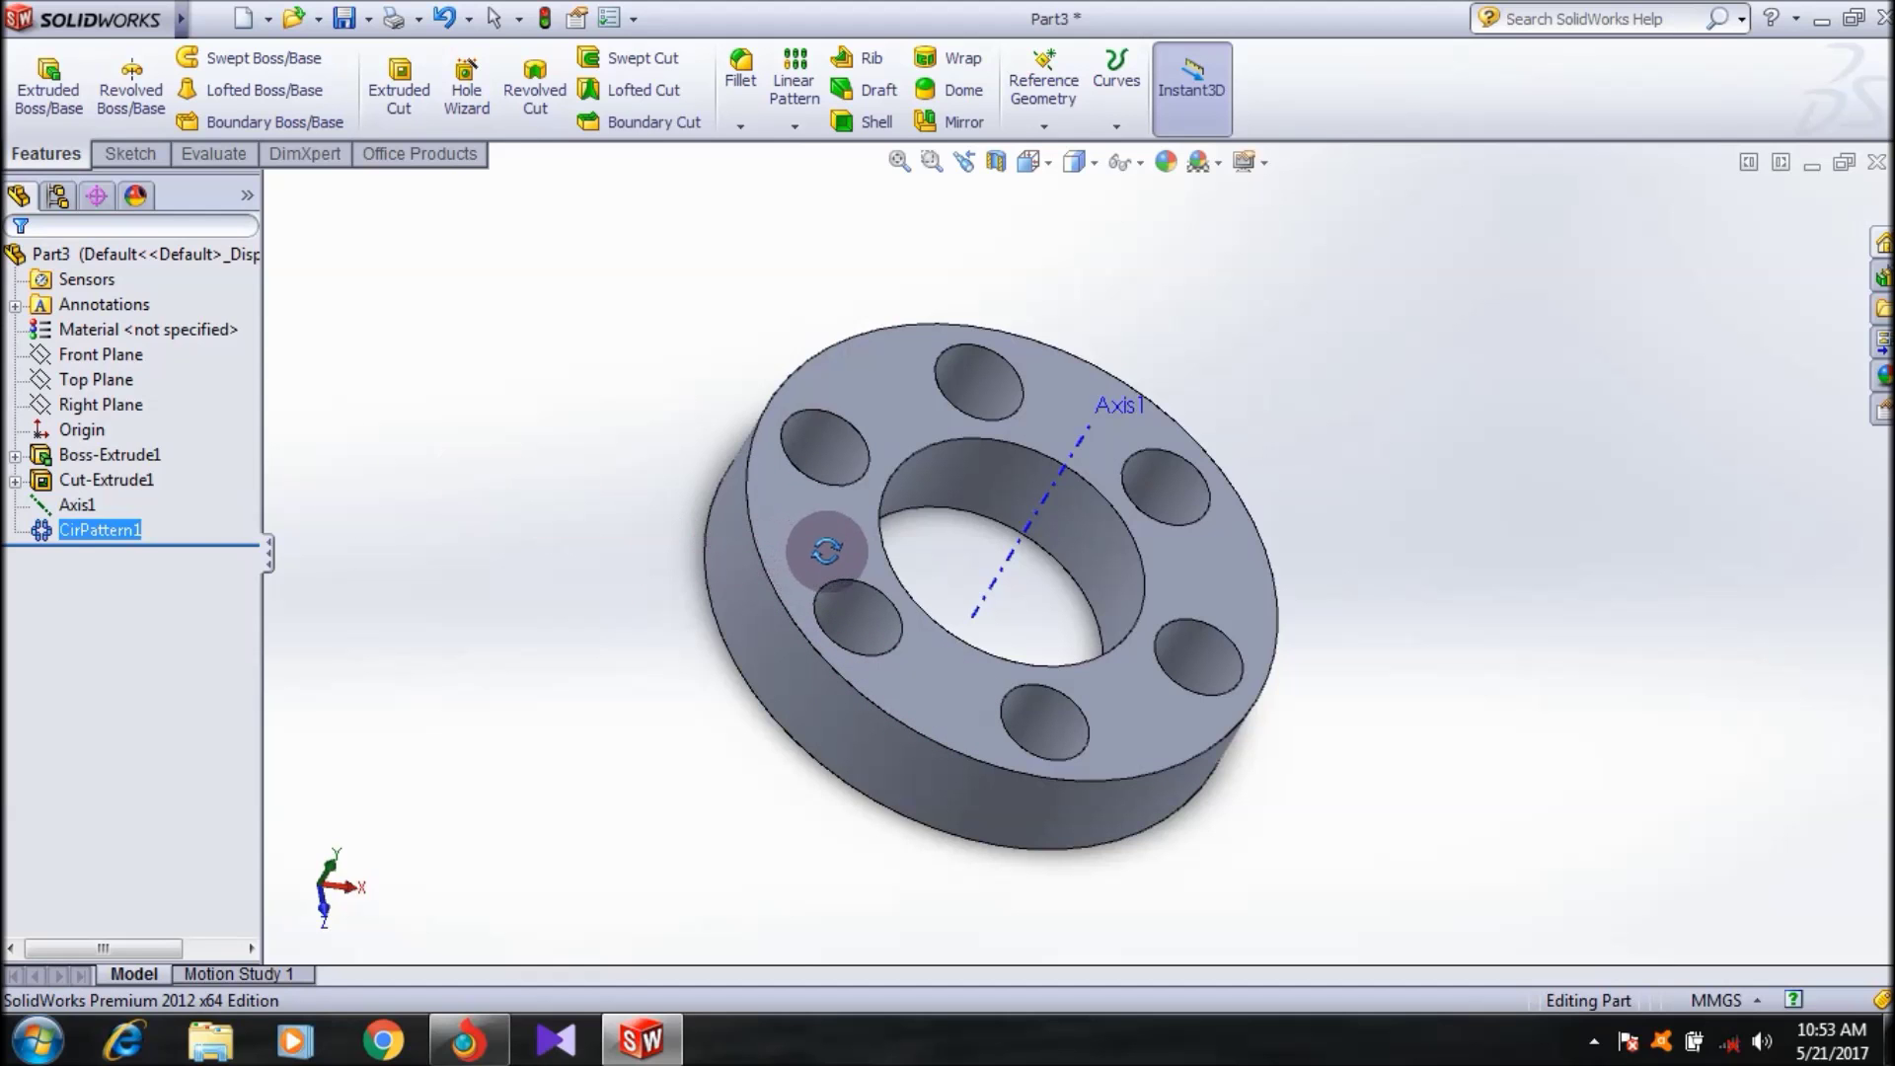
middle_click_drag(829, 549, 855, 582)
key("ctrl+5")
key("Escape")
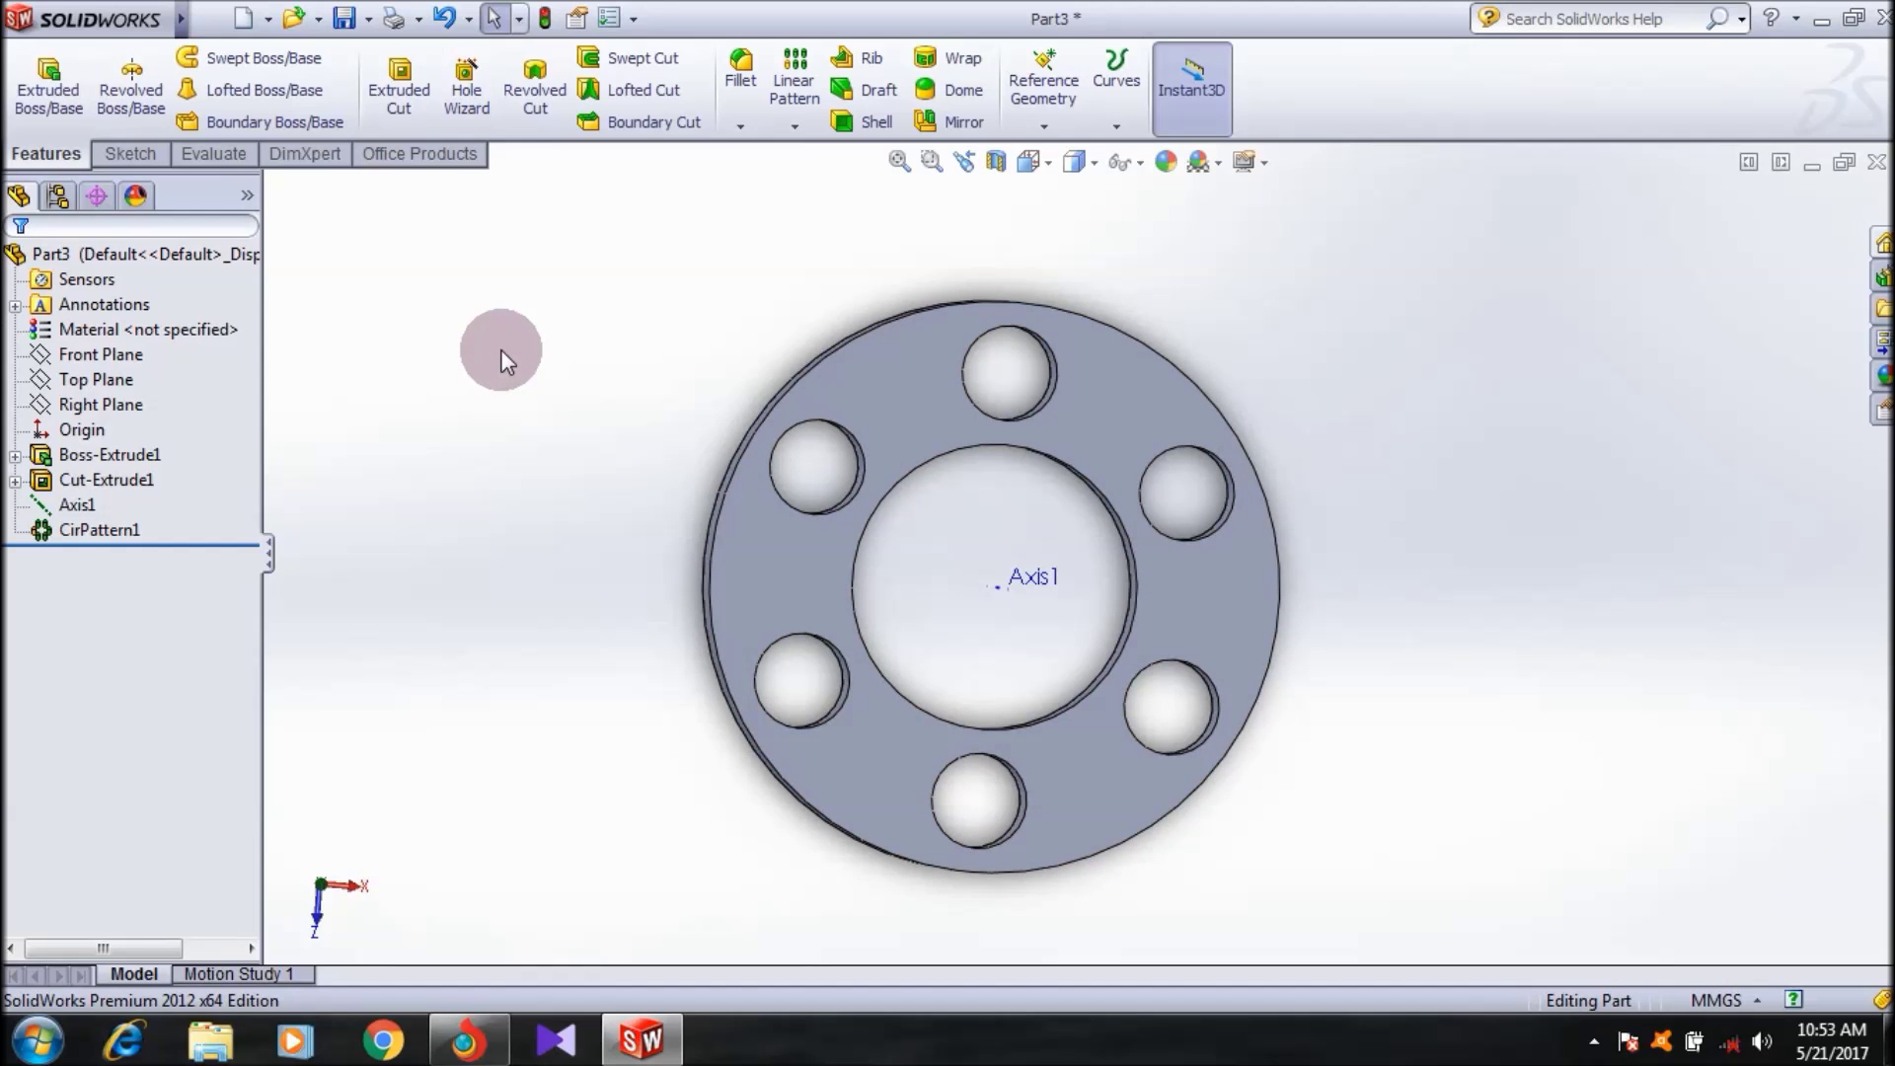
- Reopen CirPattern1's definition for editing from the feature tree
left_click(800, 126)
left_click(106, 530)
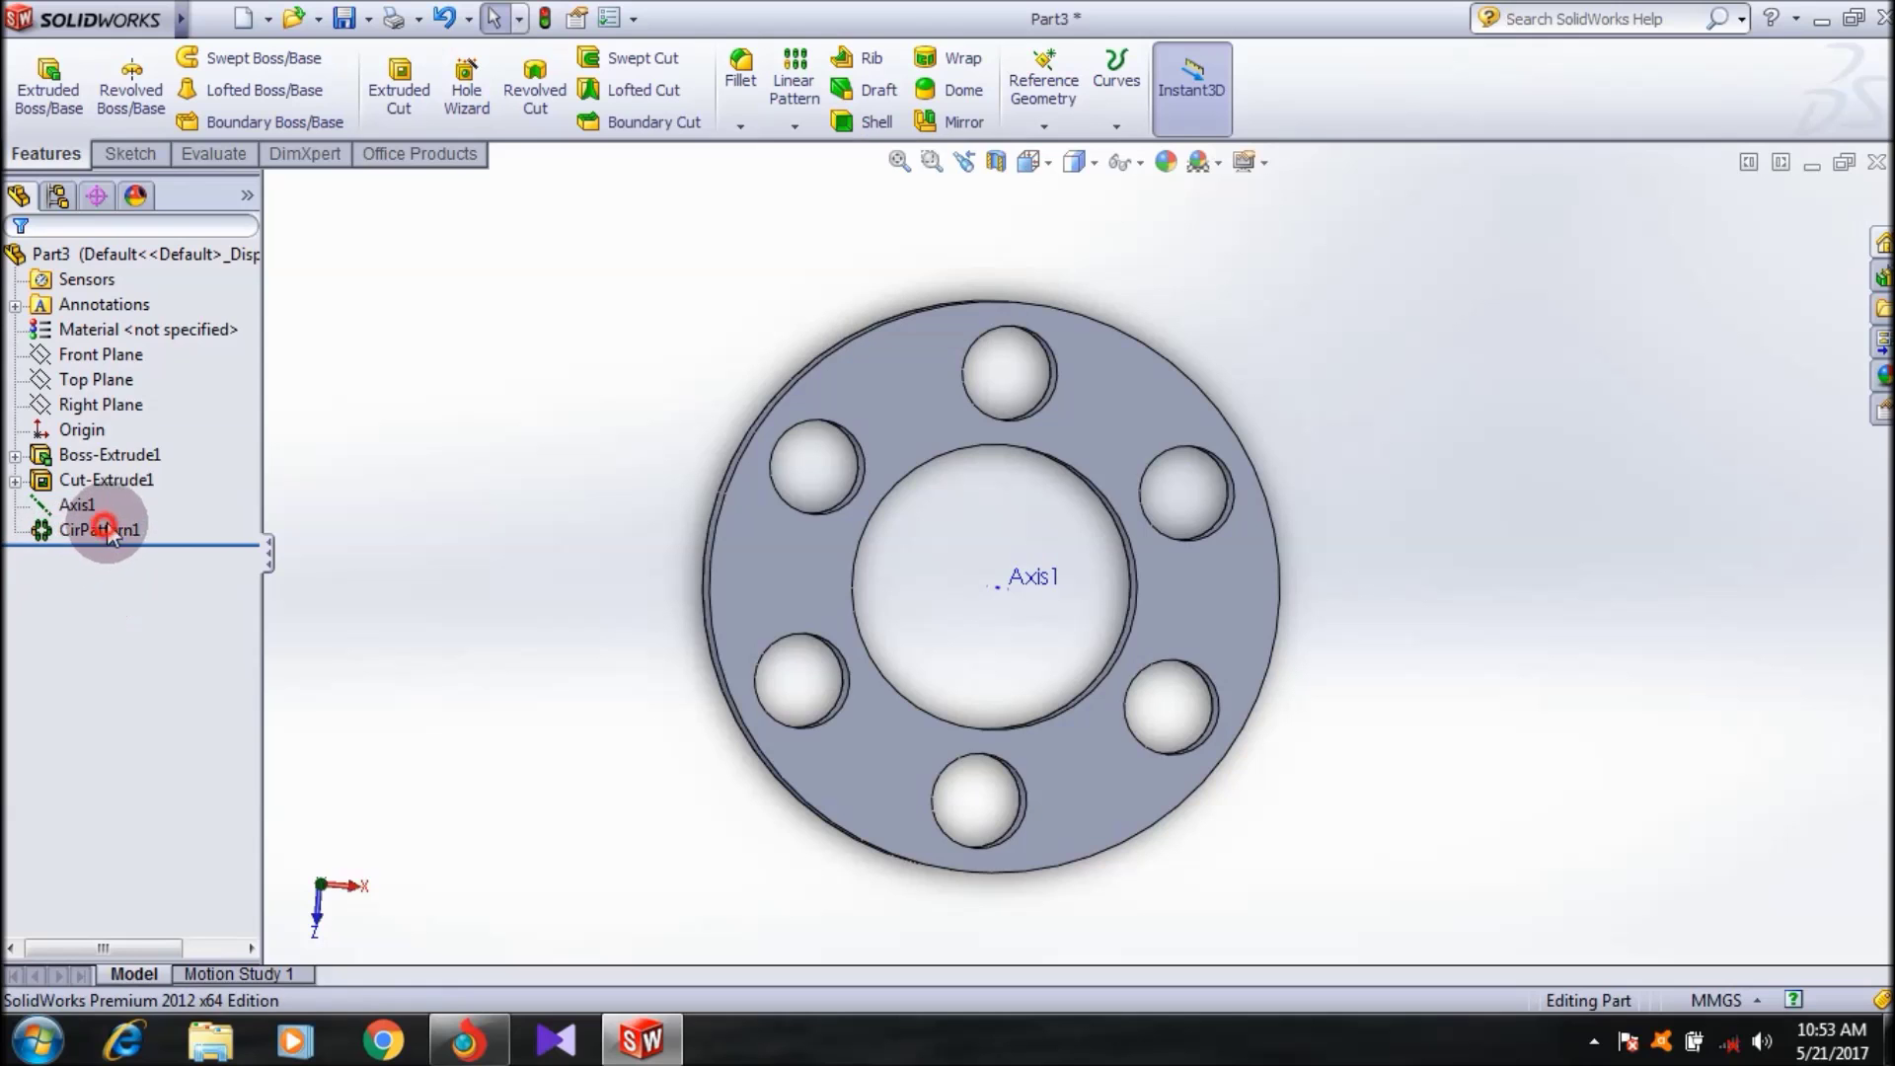
left_click(136, 446)
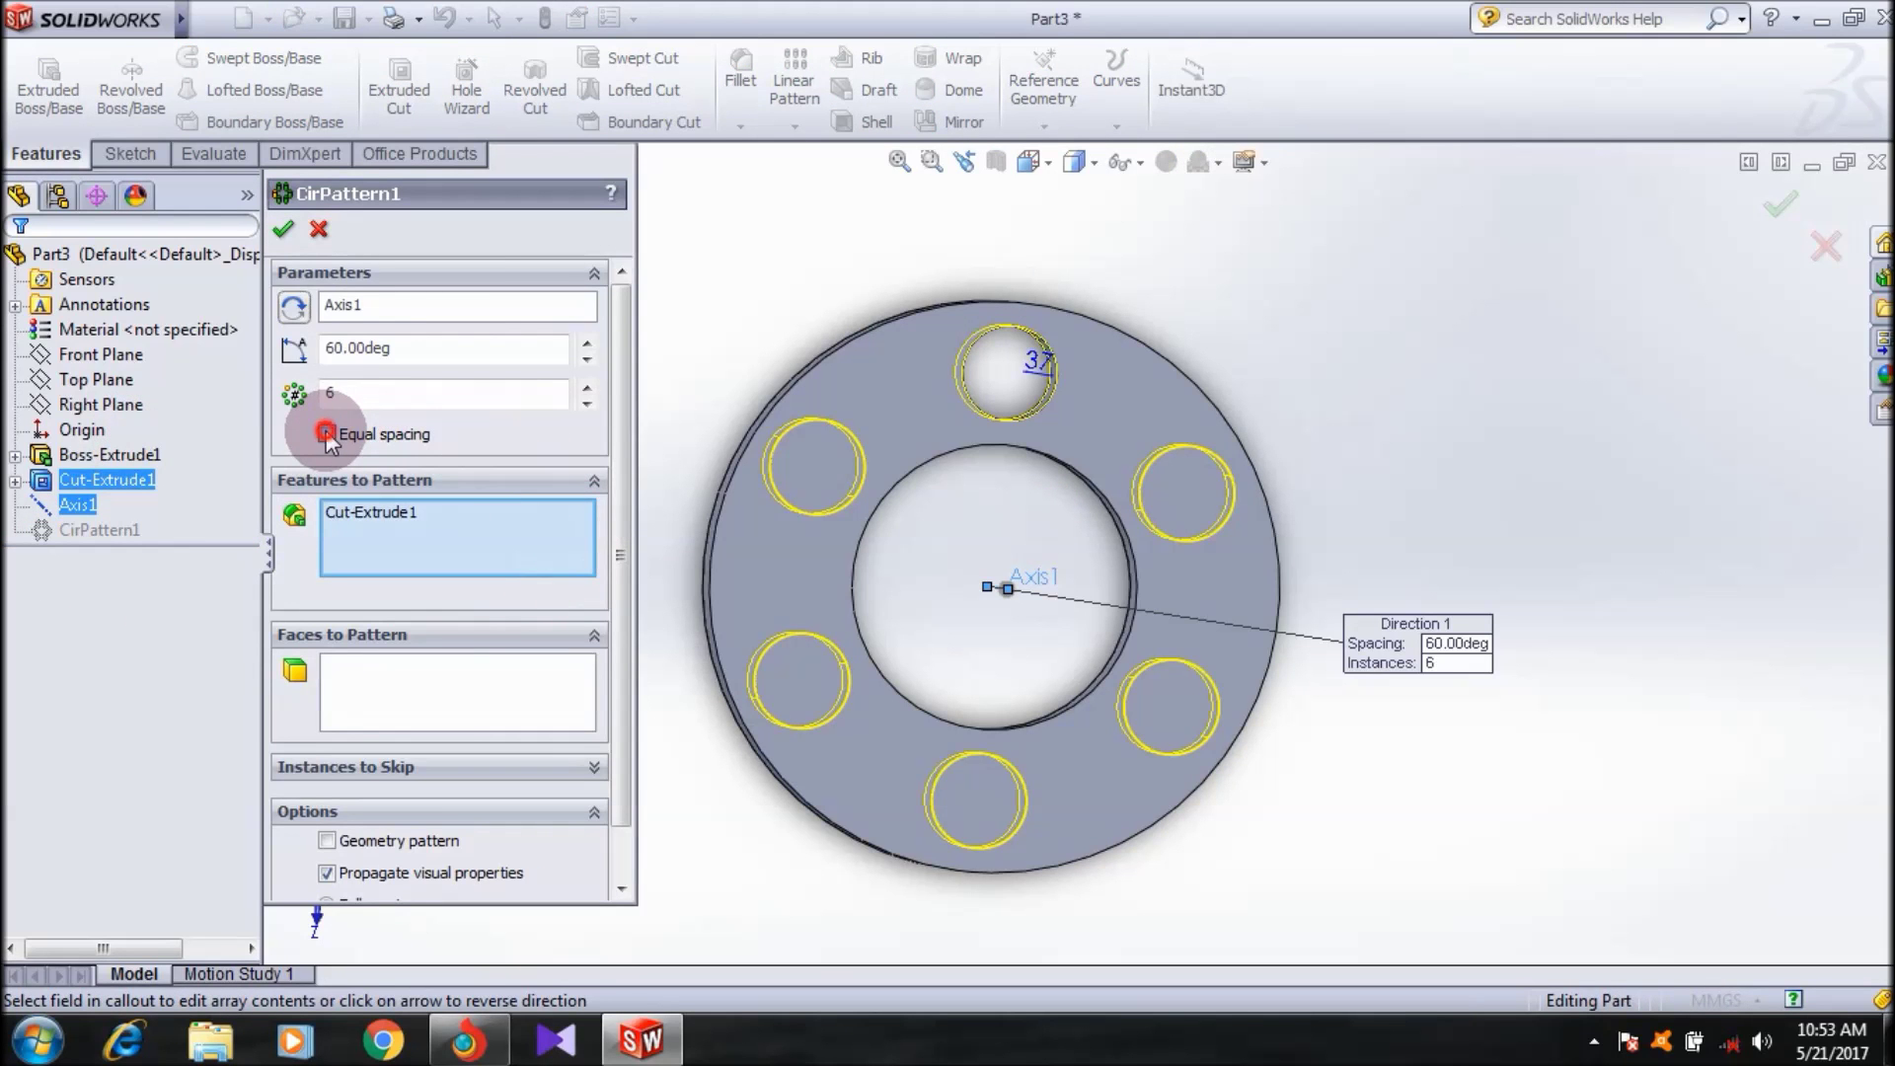
left_click(327, 434)
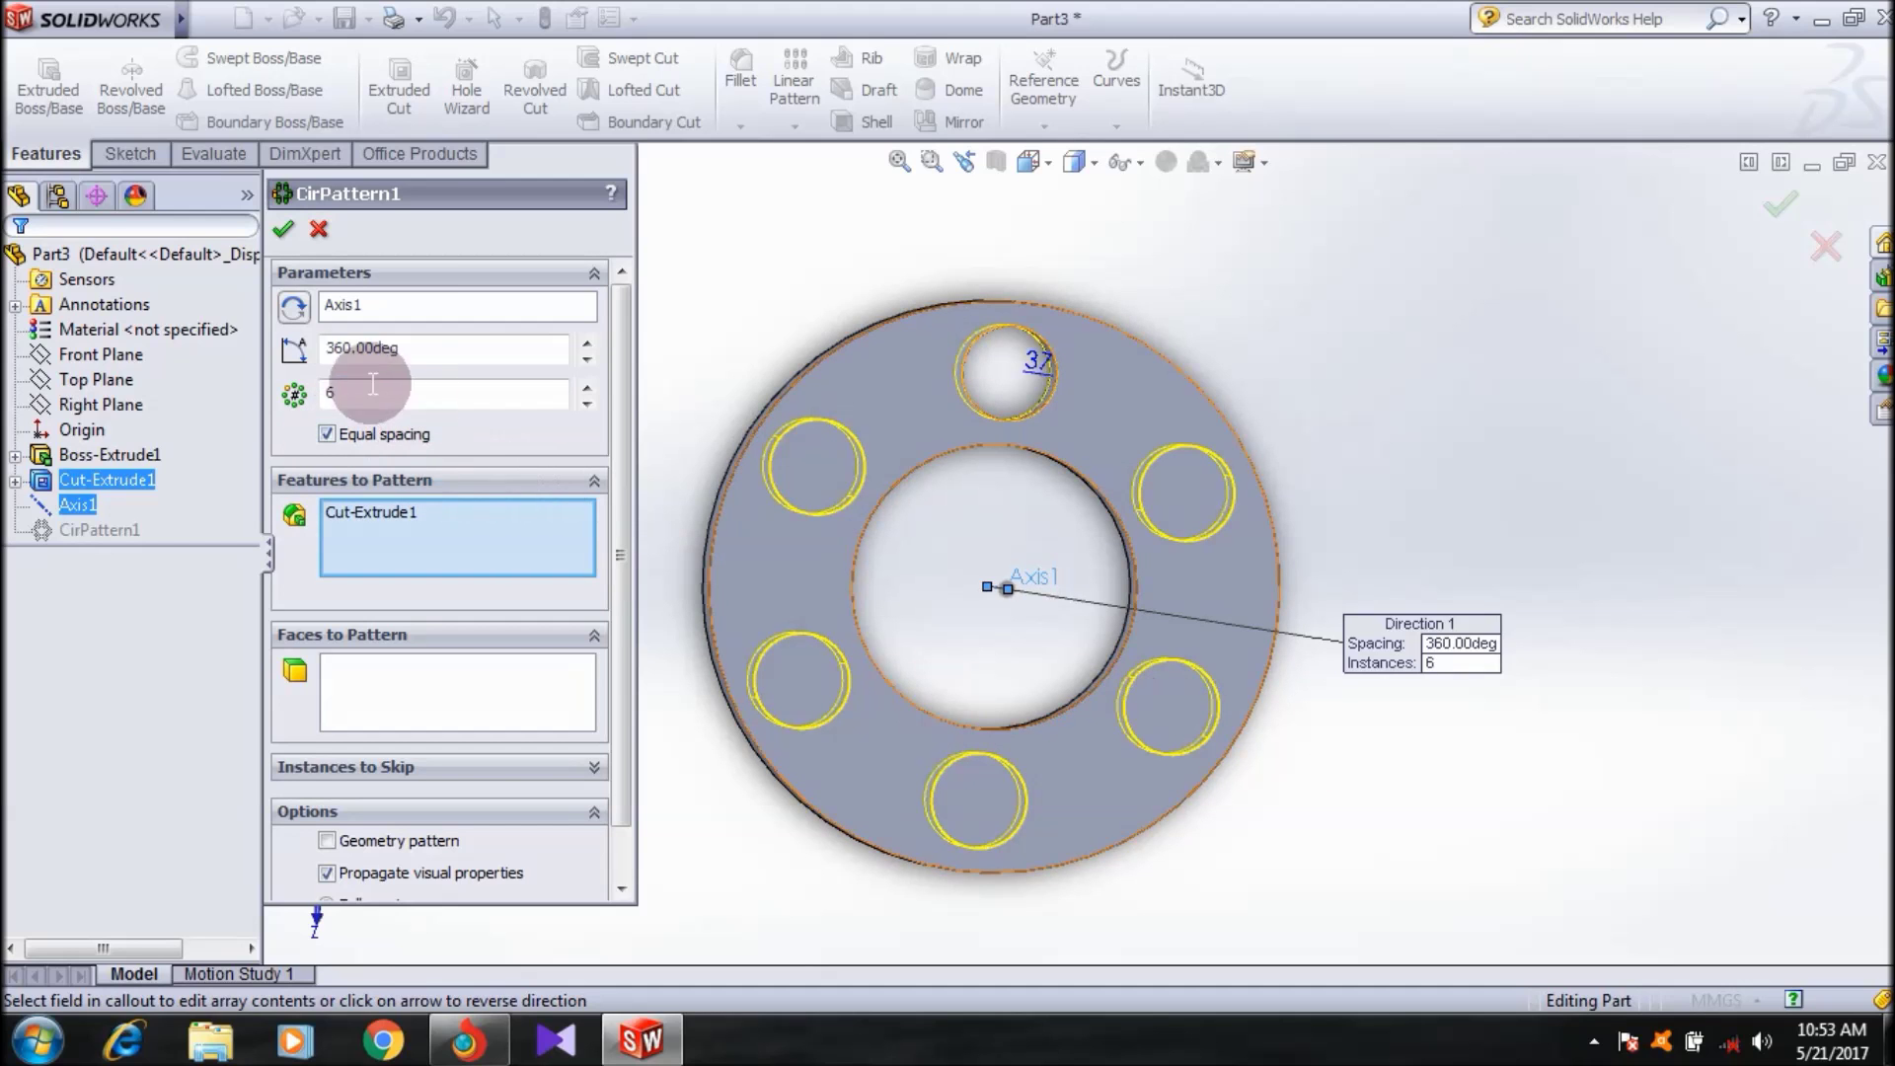
left_click(327, 434)
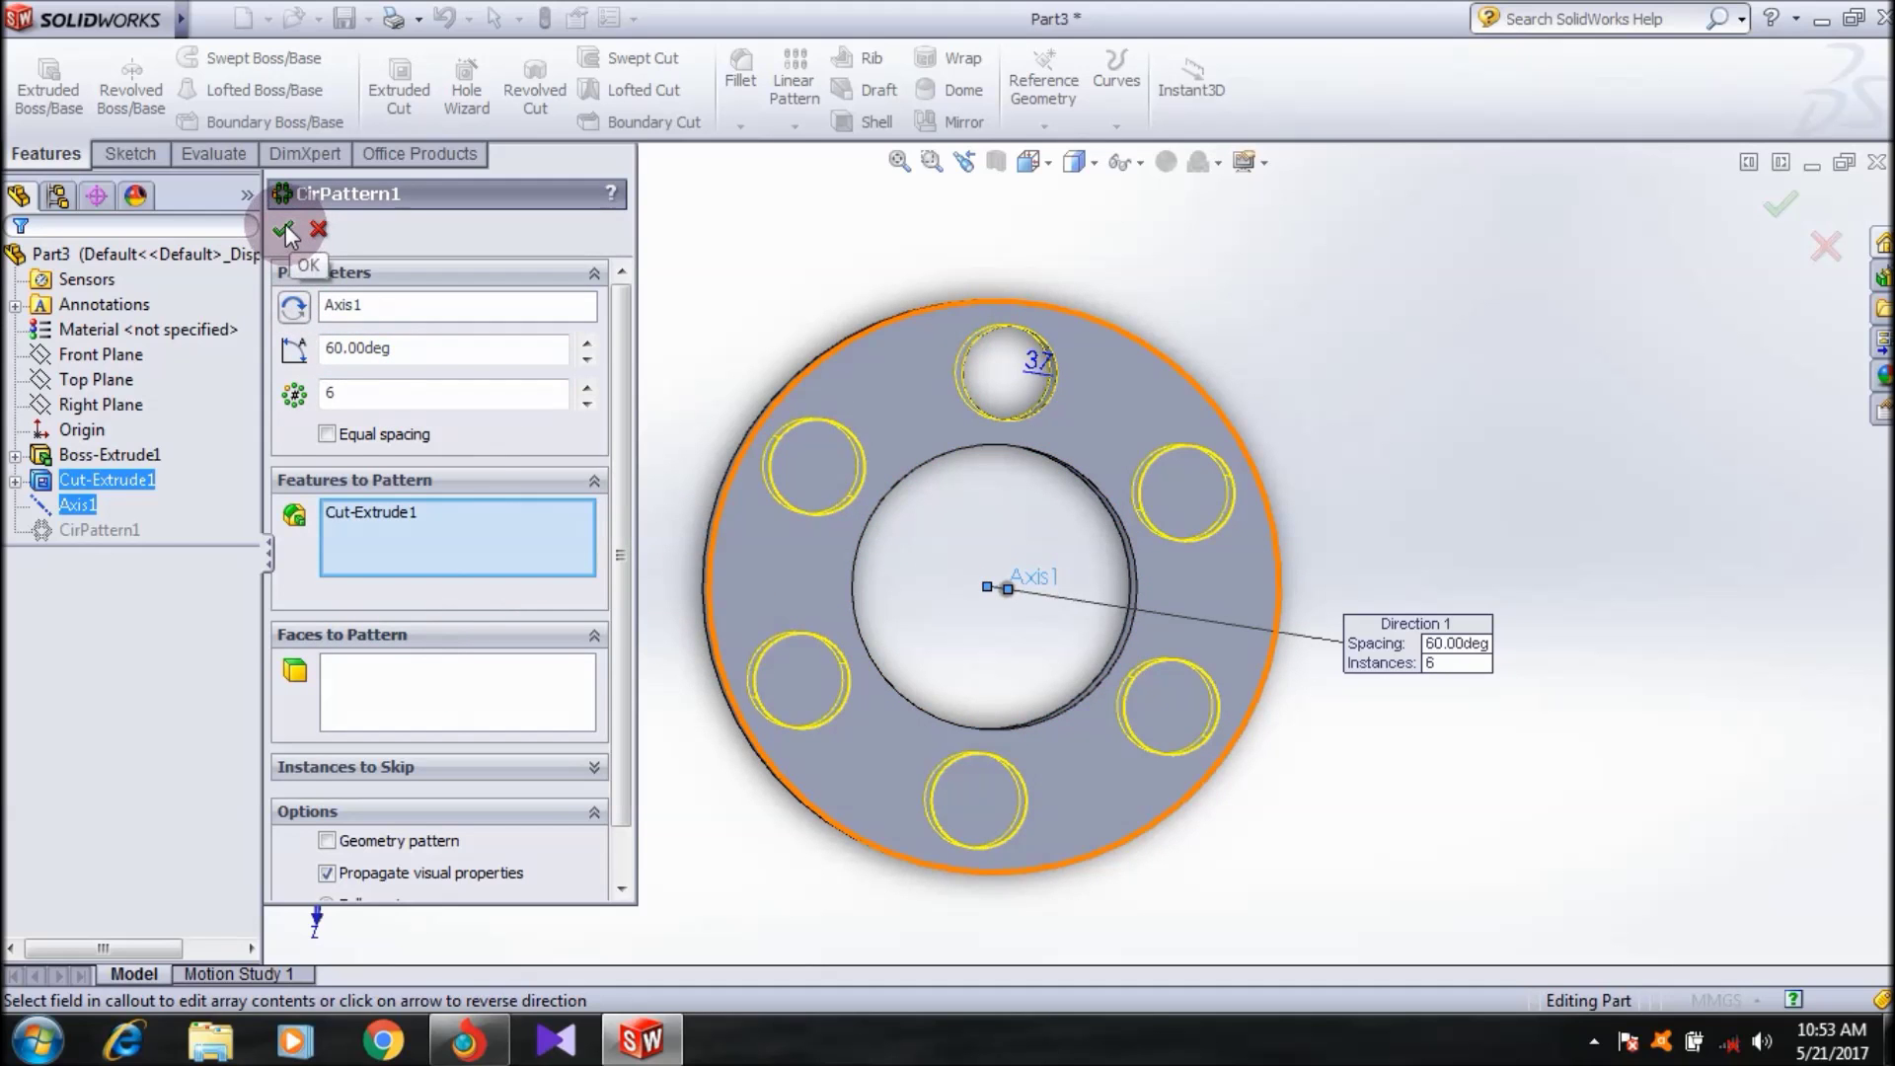
scroll(545, 622, "down", 2)
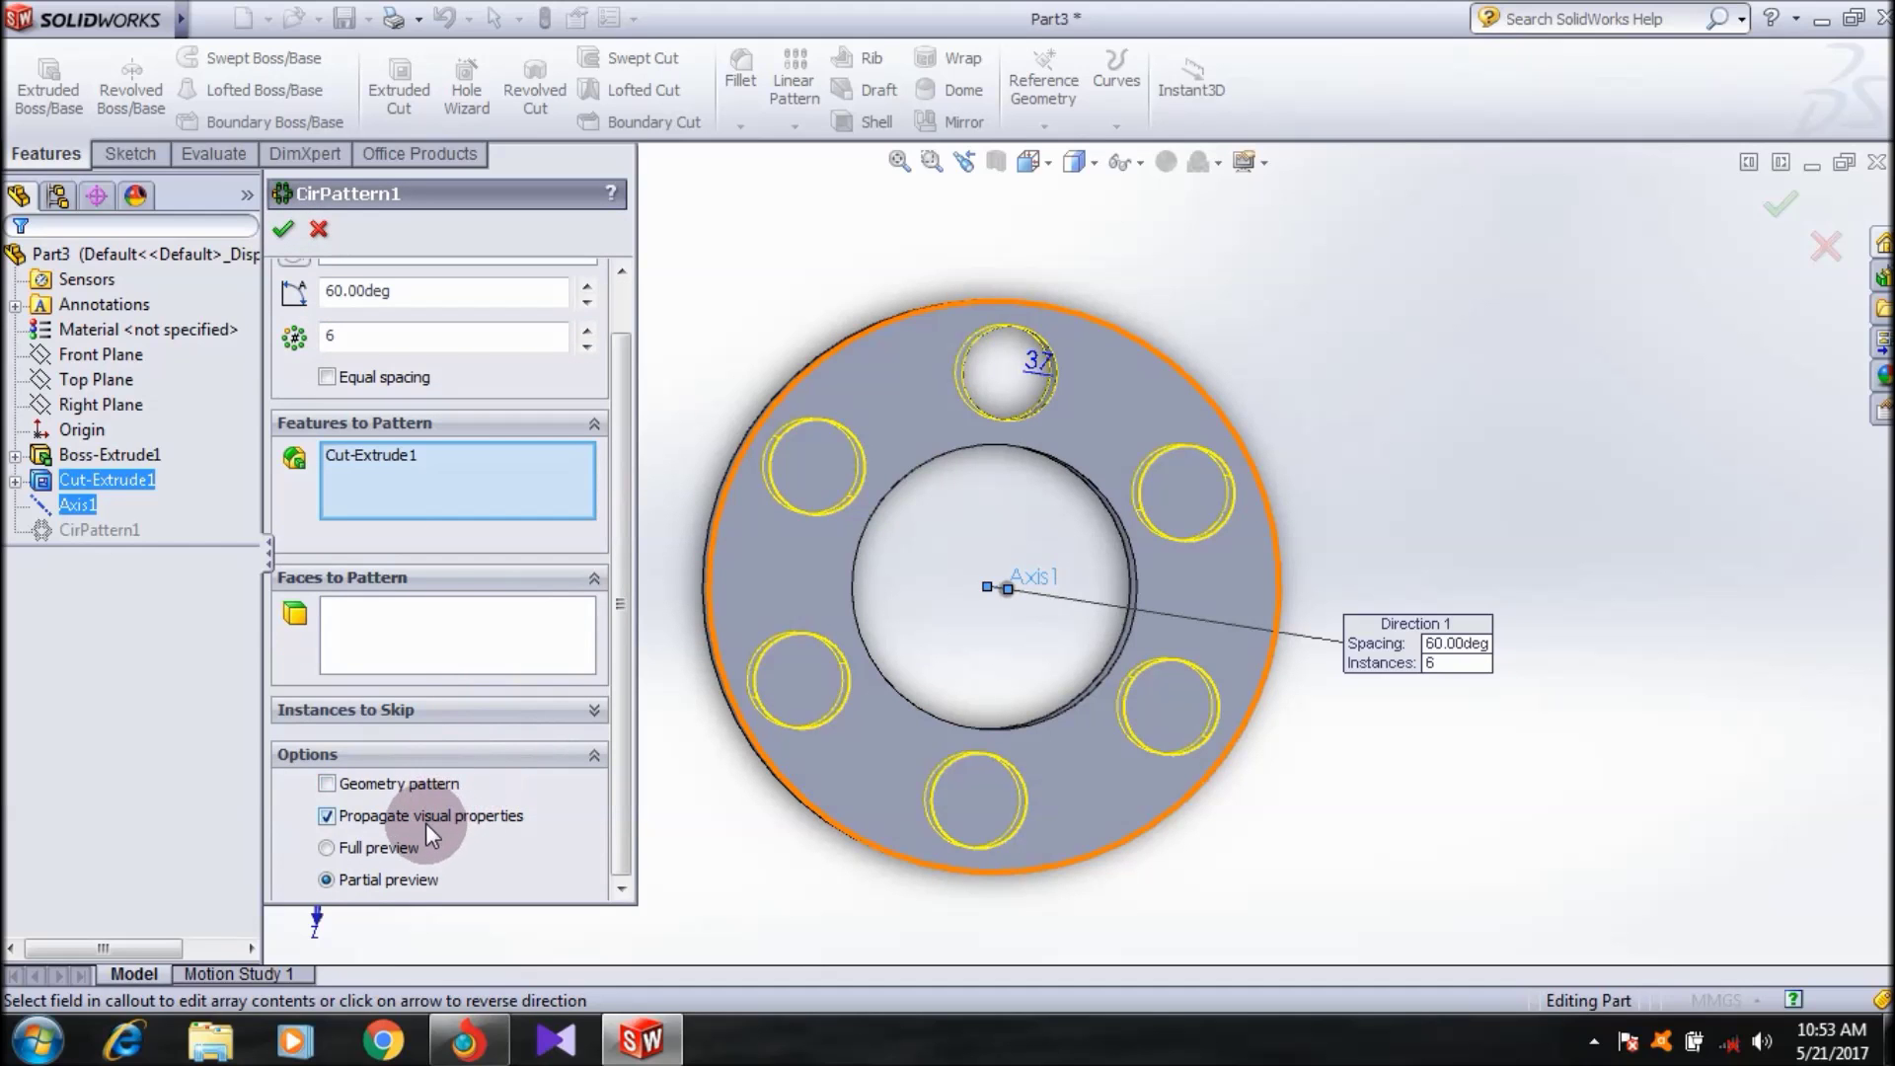
left_click(394, 851)
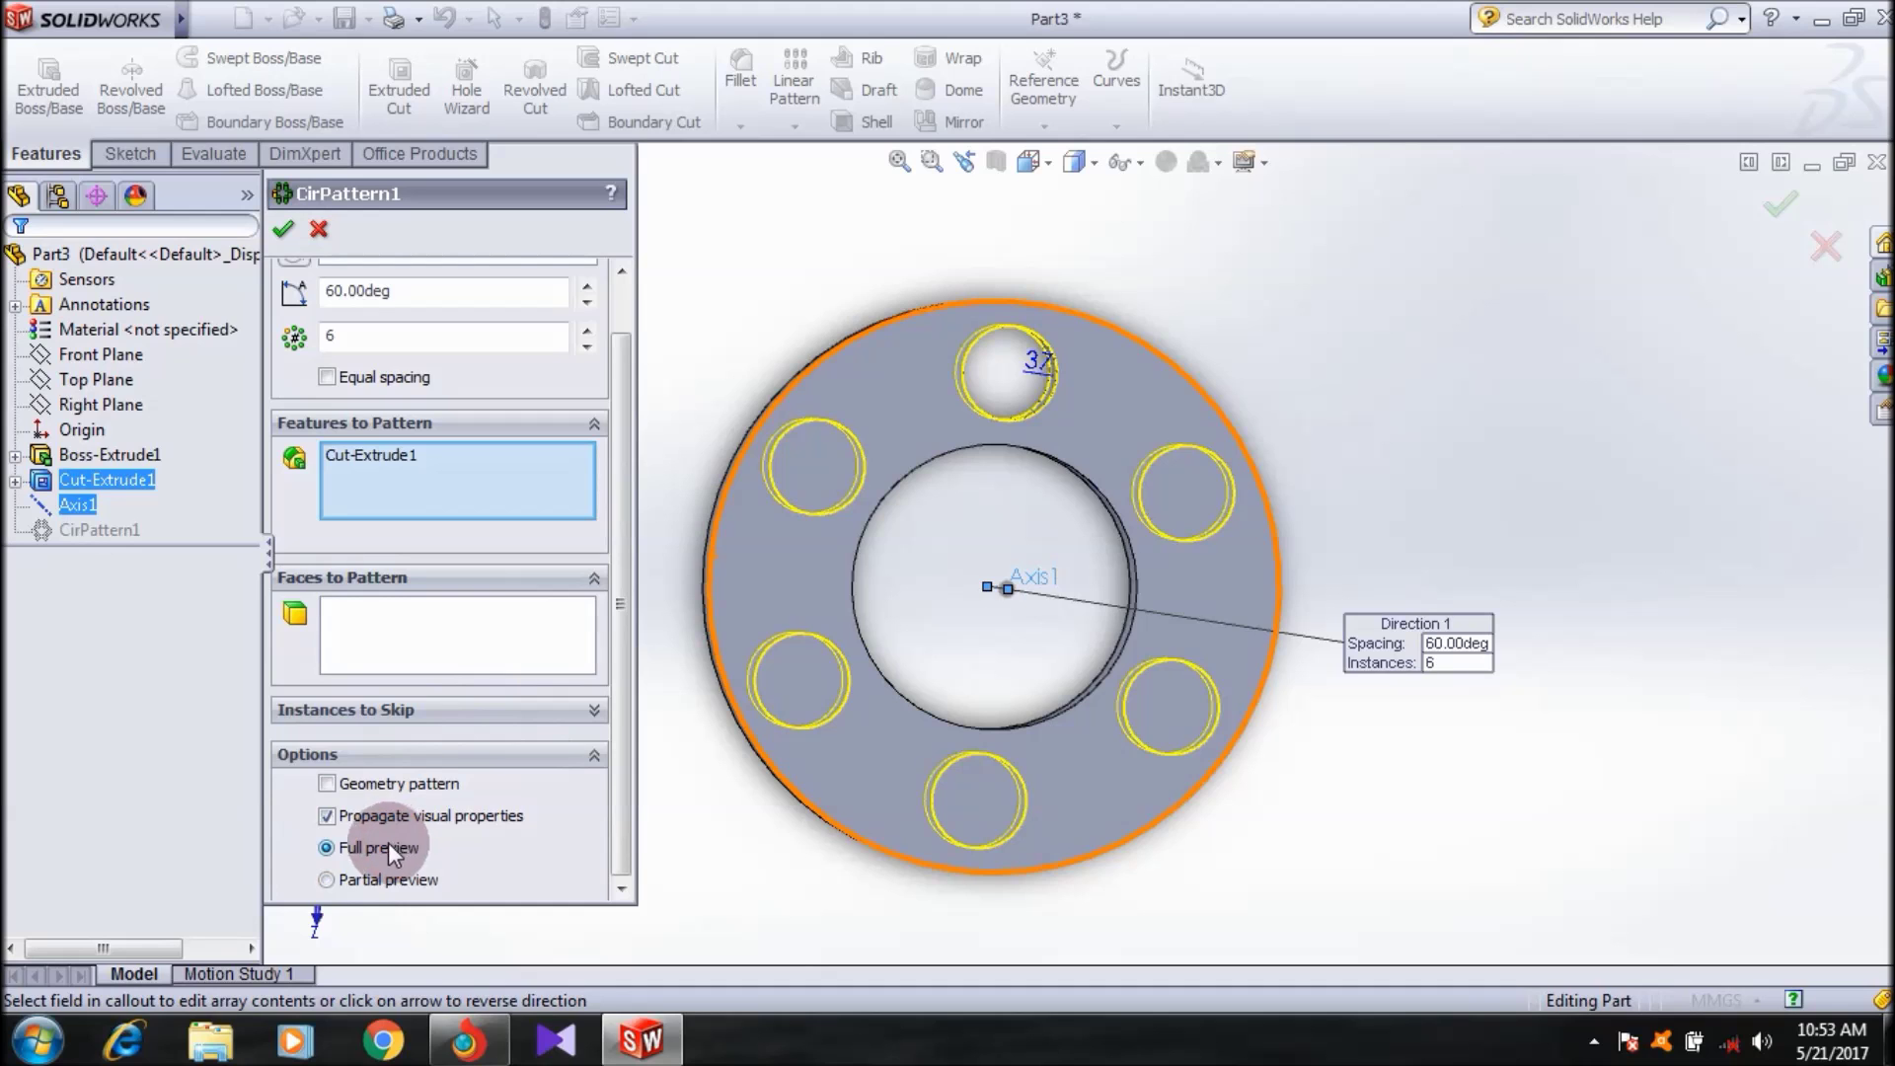
left_click(367, 882)
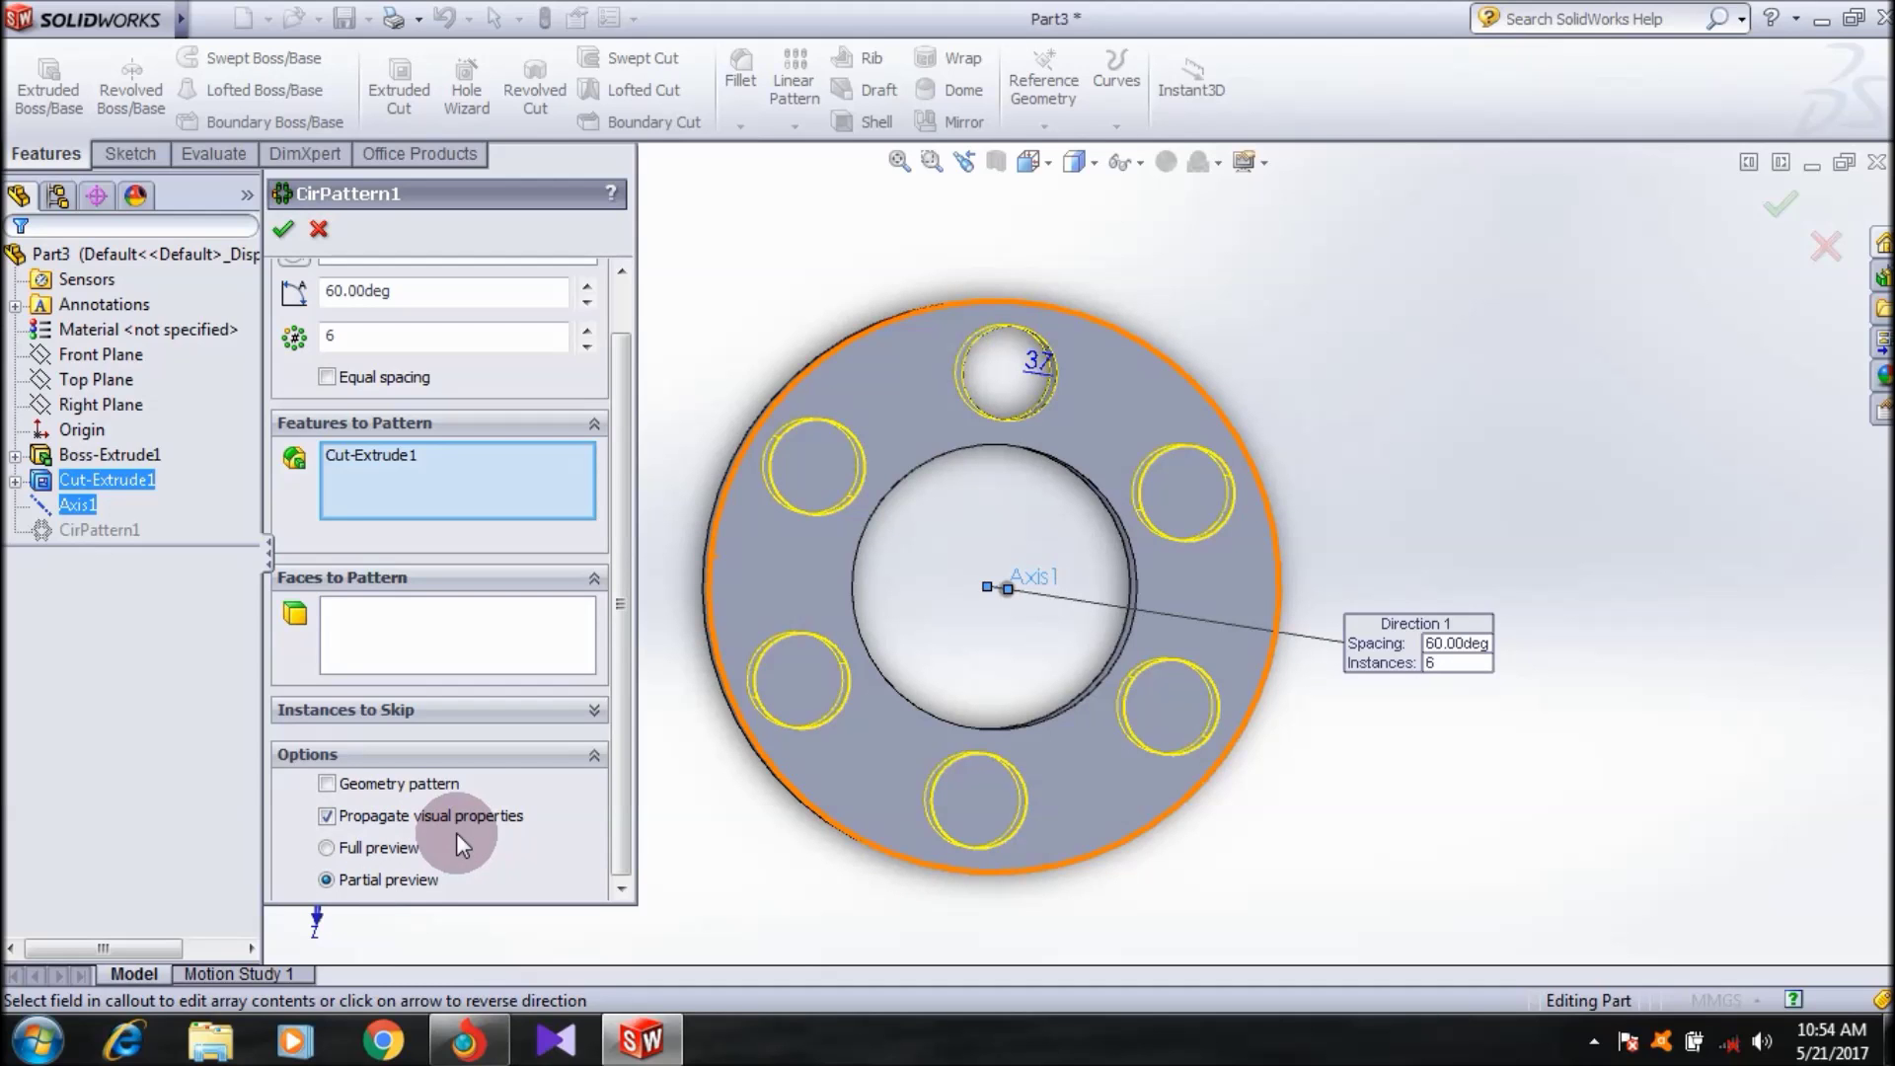
left_click(283, 229)
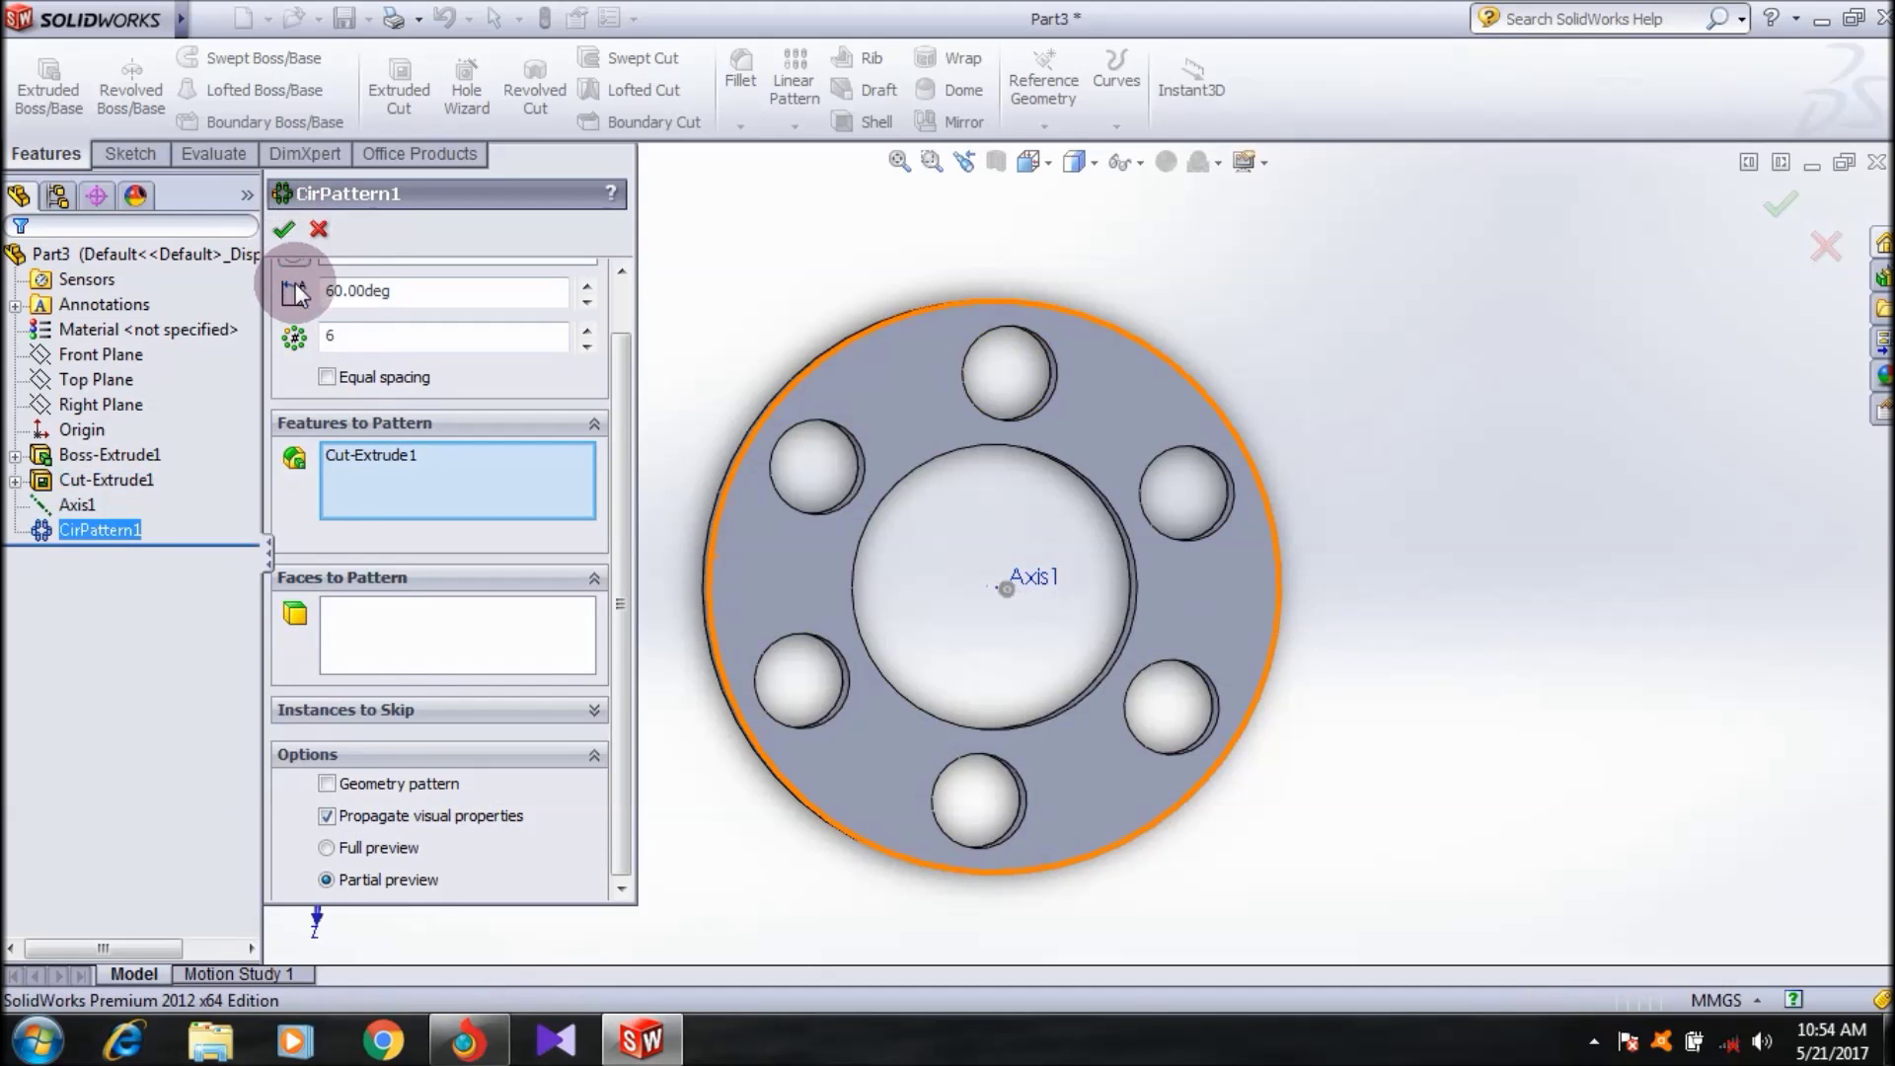